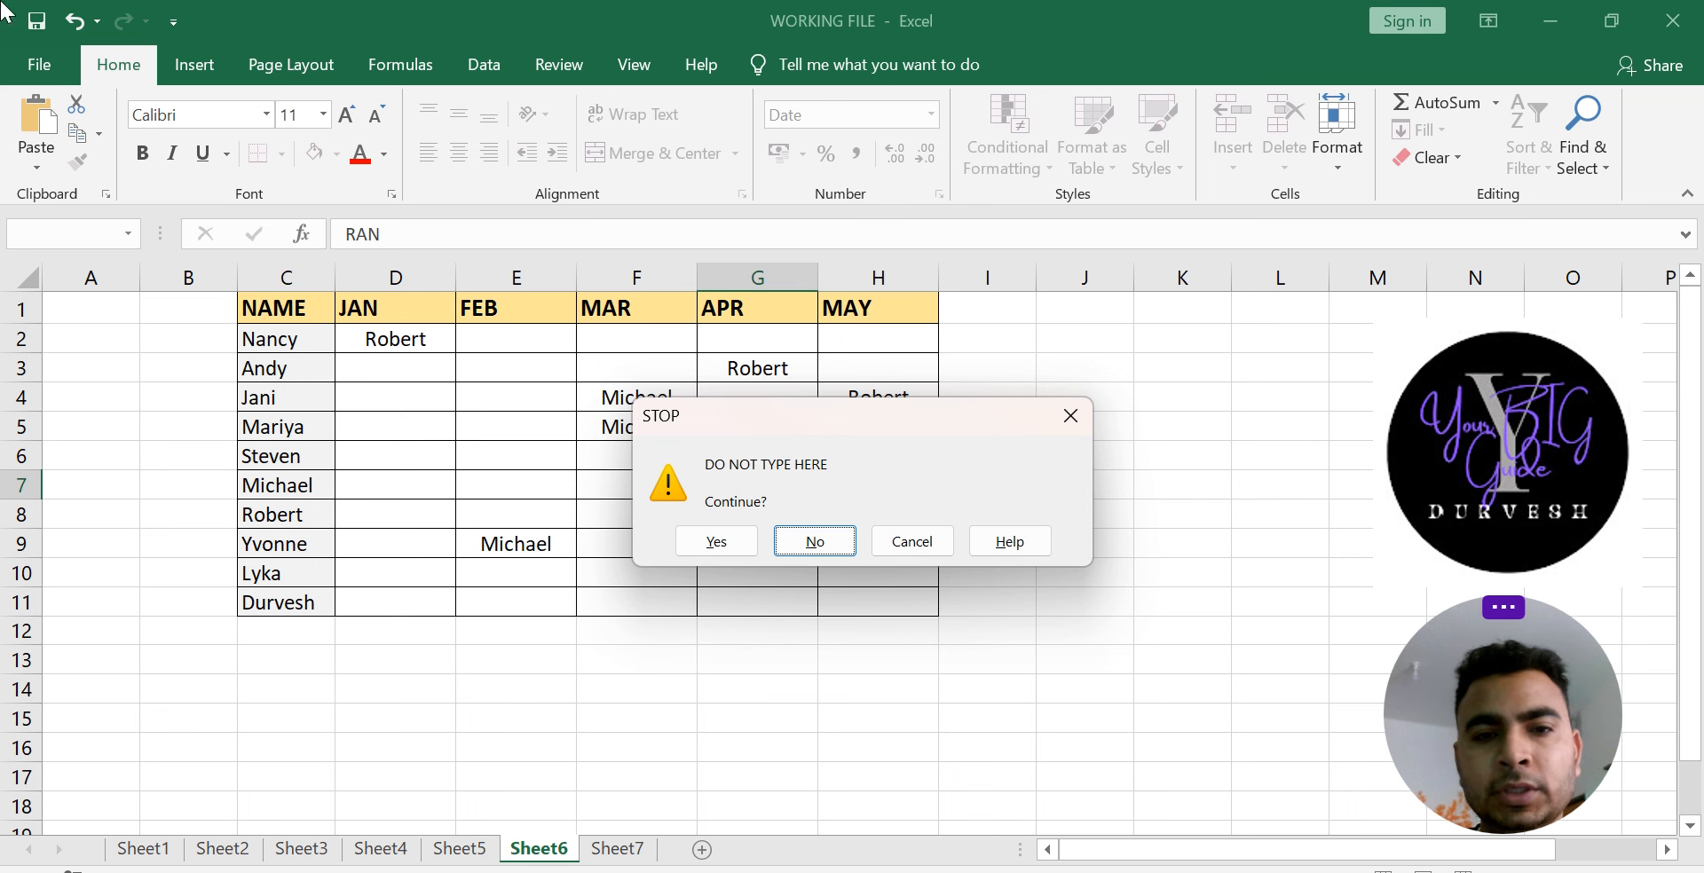
# Step: Dismiss the alert and clear all data validation settings from cells D2:H11
pyautogui.click(1061, 424)
pyautogui.moveTo(394, 339); pyautogui.dragTo(919, 598)
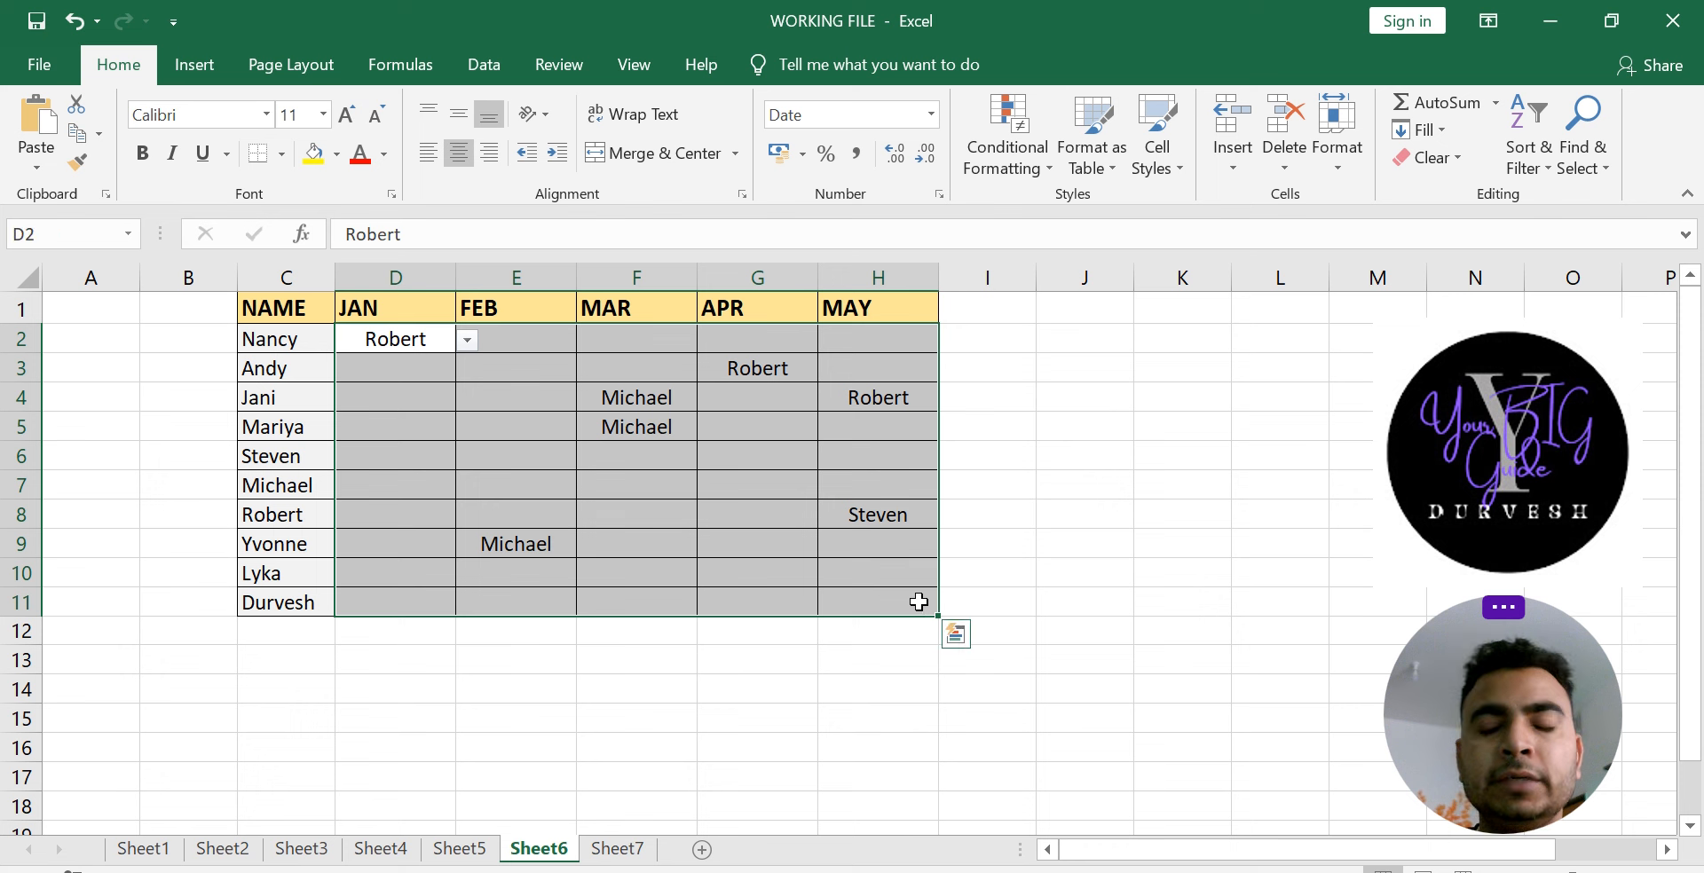
pyautogui.click(493, 60)
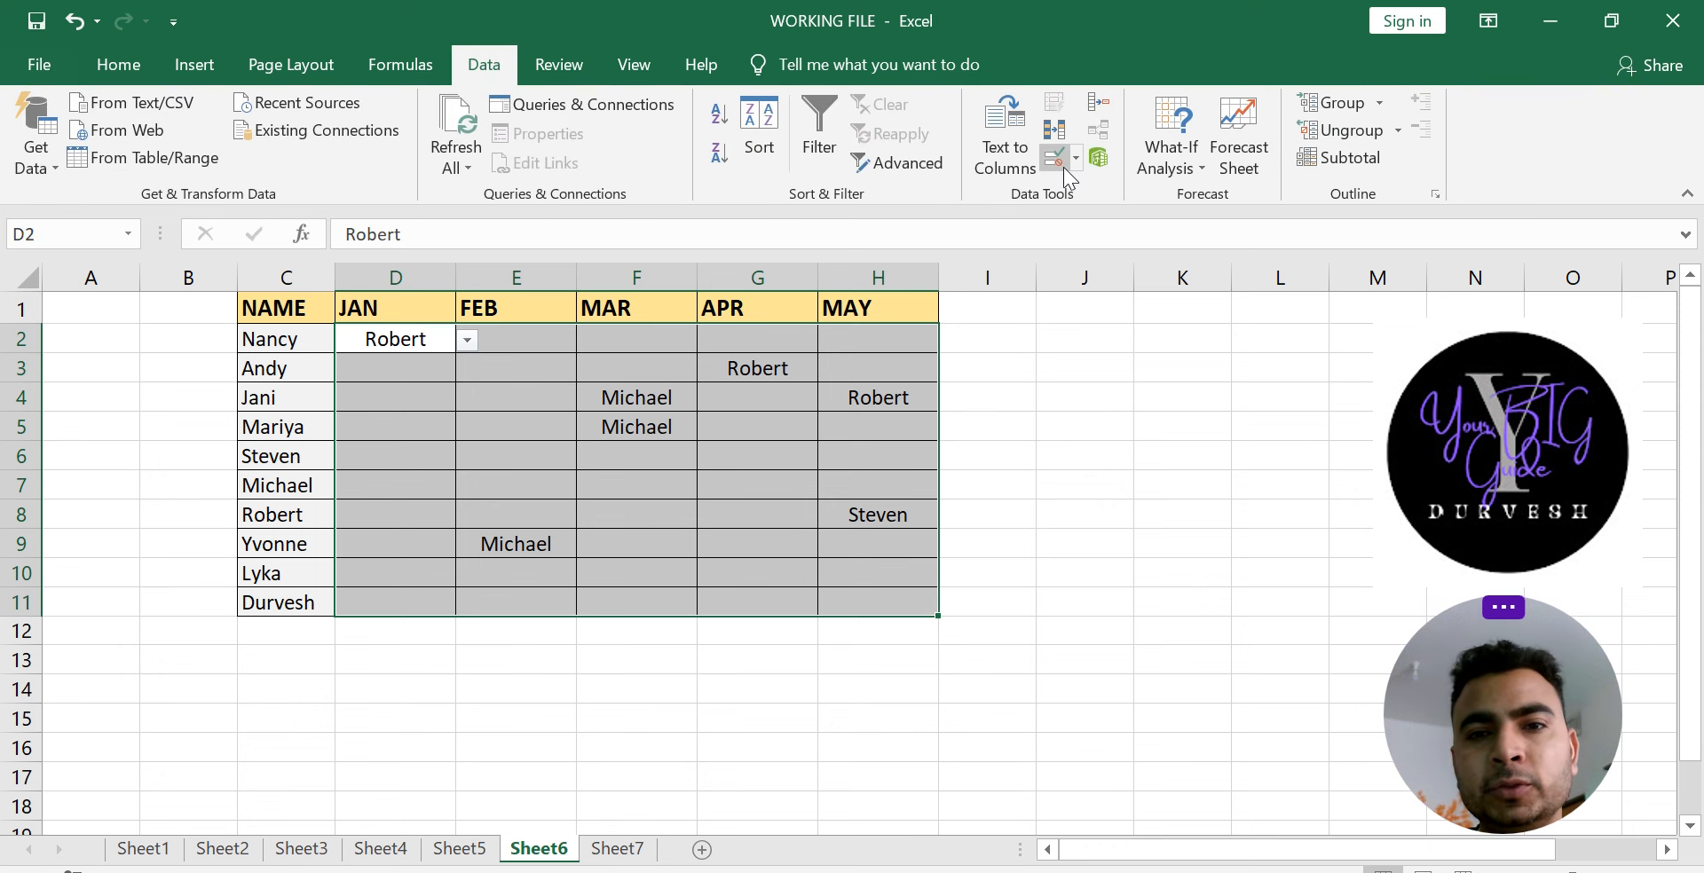
pyautogui.click(1076, 160)
pyautogui.click(1089, 183)
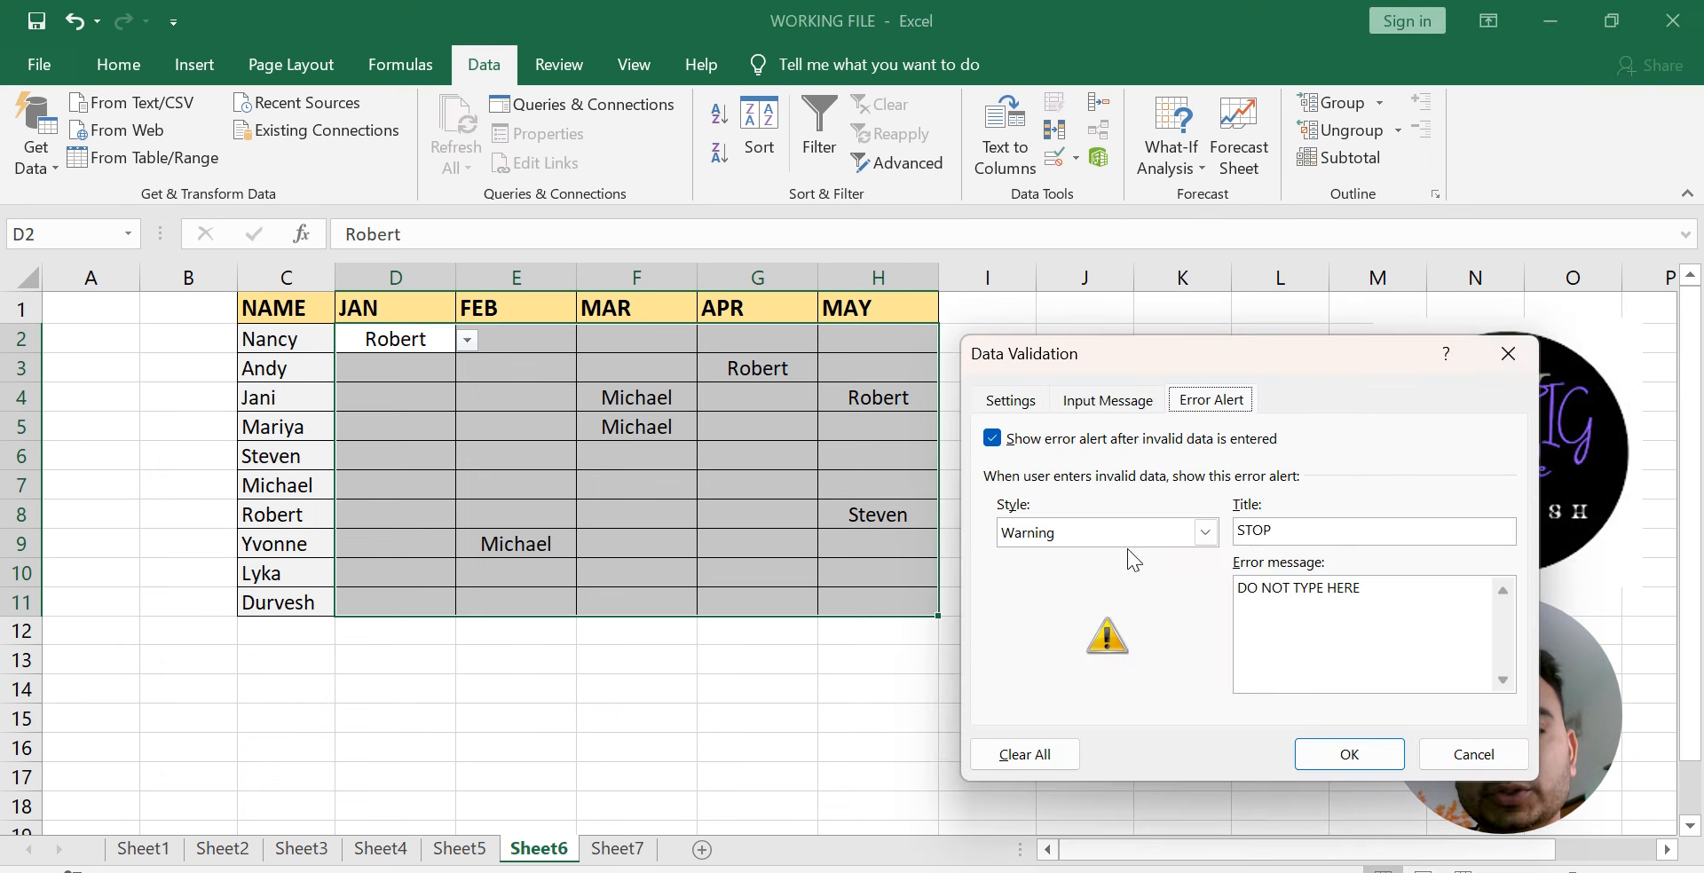
pyautogui.click(1003, 405)
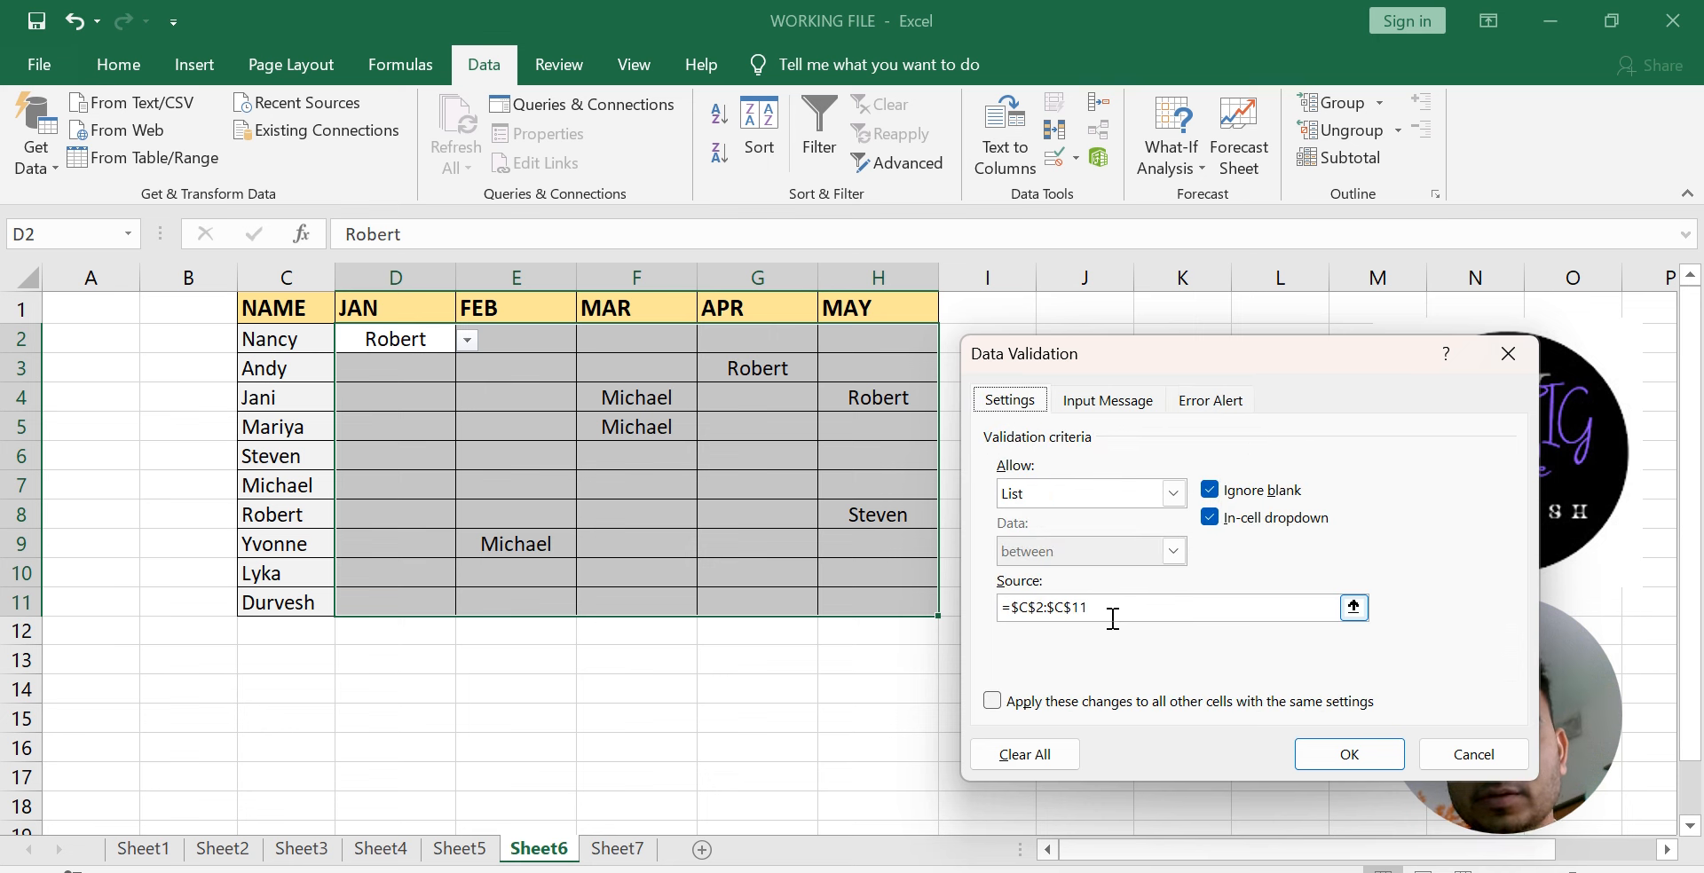
pyautogui.click(1029, 754)
pyautogui.click(1355, 769)
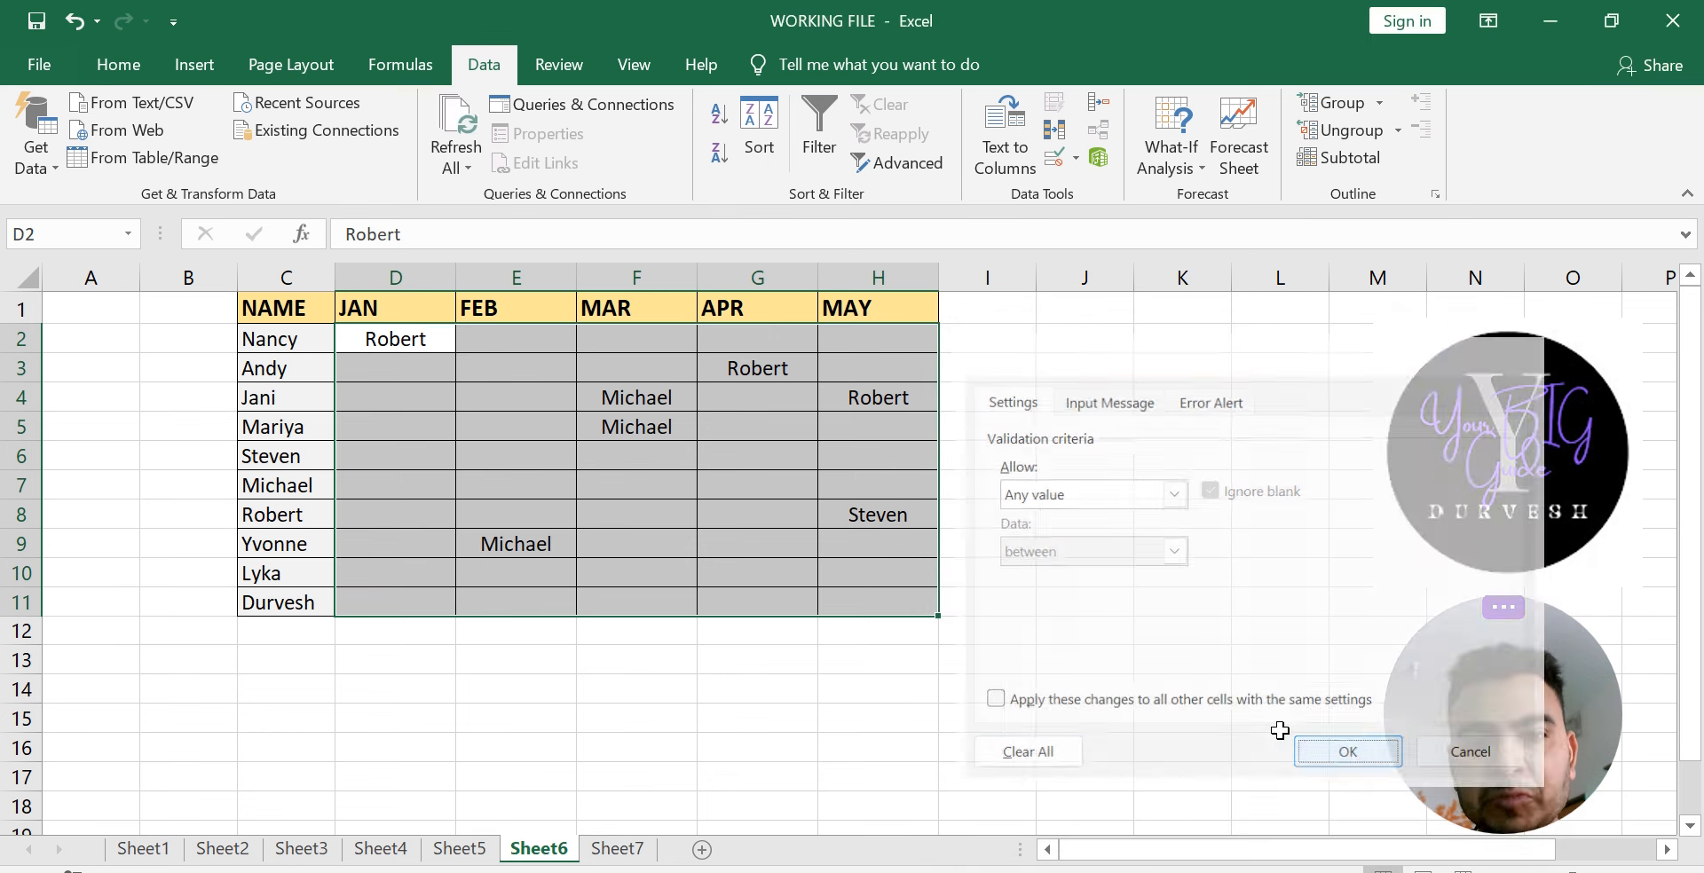
# Step: Delete the existing entries from the month columns in cells D2:H11
pyautogui.click(408, 368)
pyautogui.moveTo(395, 339); pyautogui.dragTo(909, 611)
pyautogui.press('Delete')
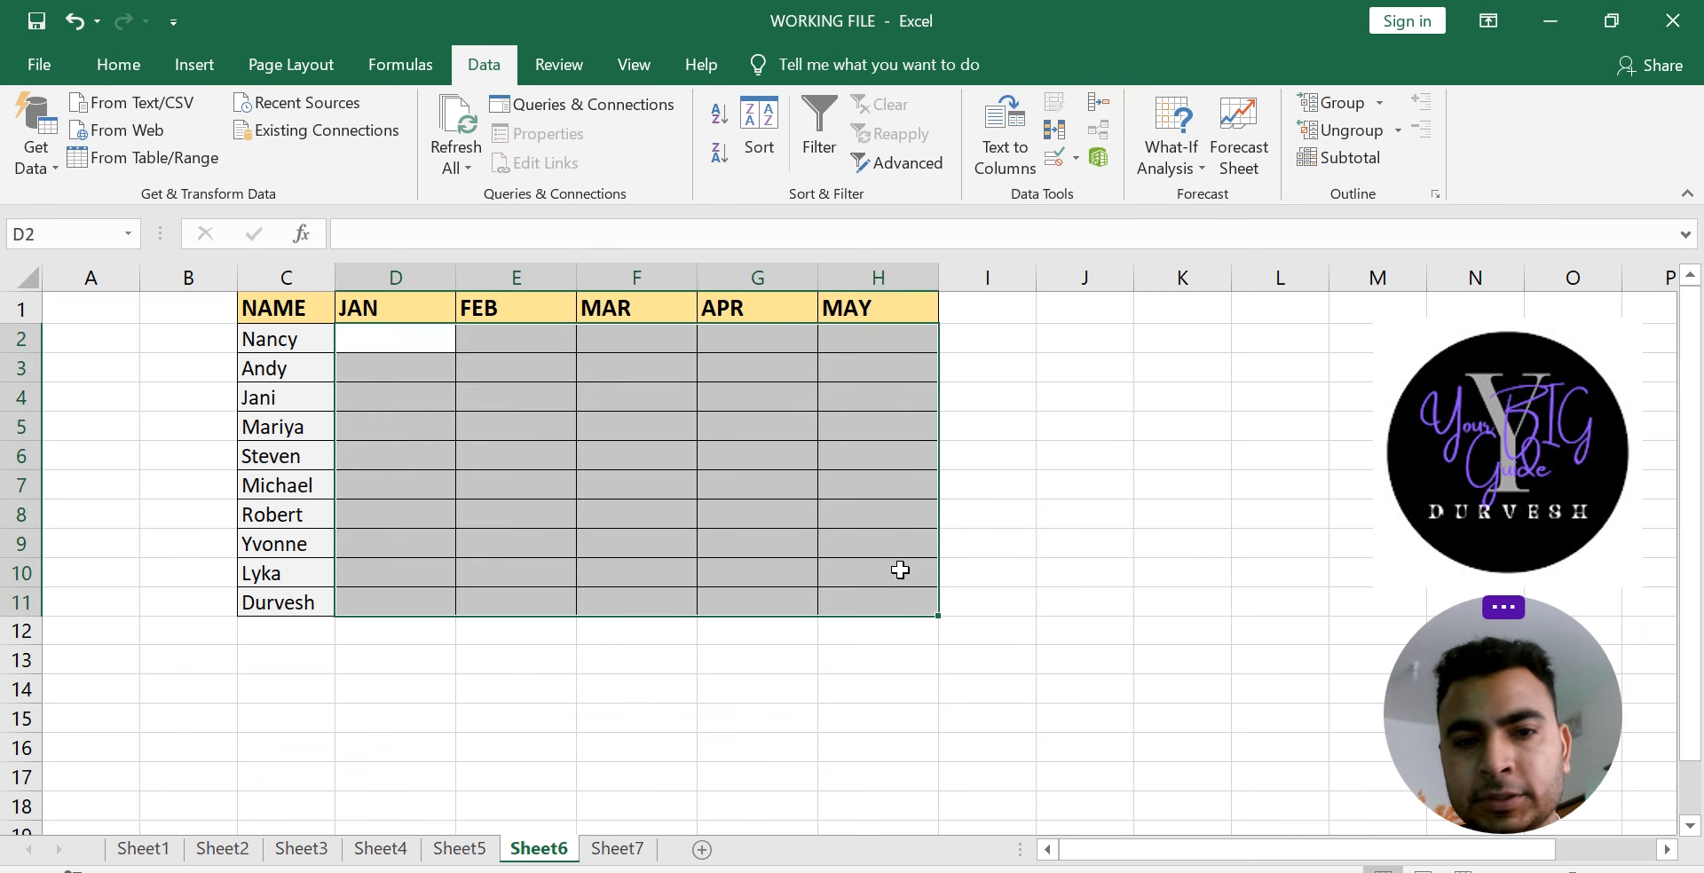
# Step: Enter RAN in cell F4 to test unrestricted entry, and delete it again
pyautogui.click(632, 398)
pyautogui.write('RAN')
pyautogui.press('Return')
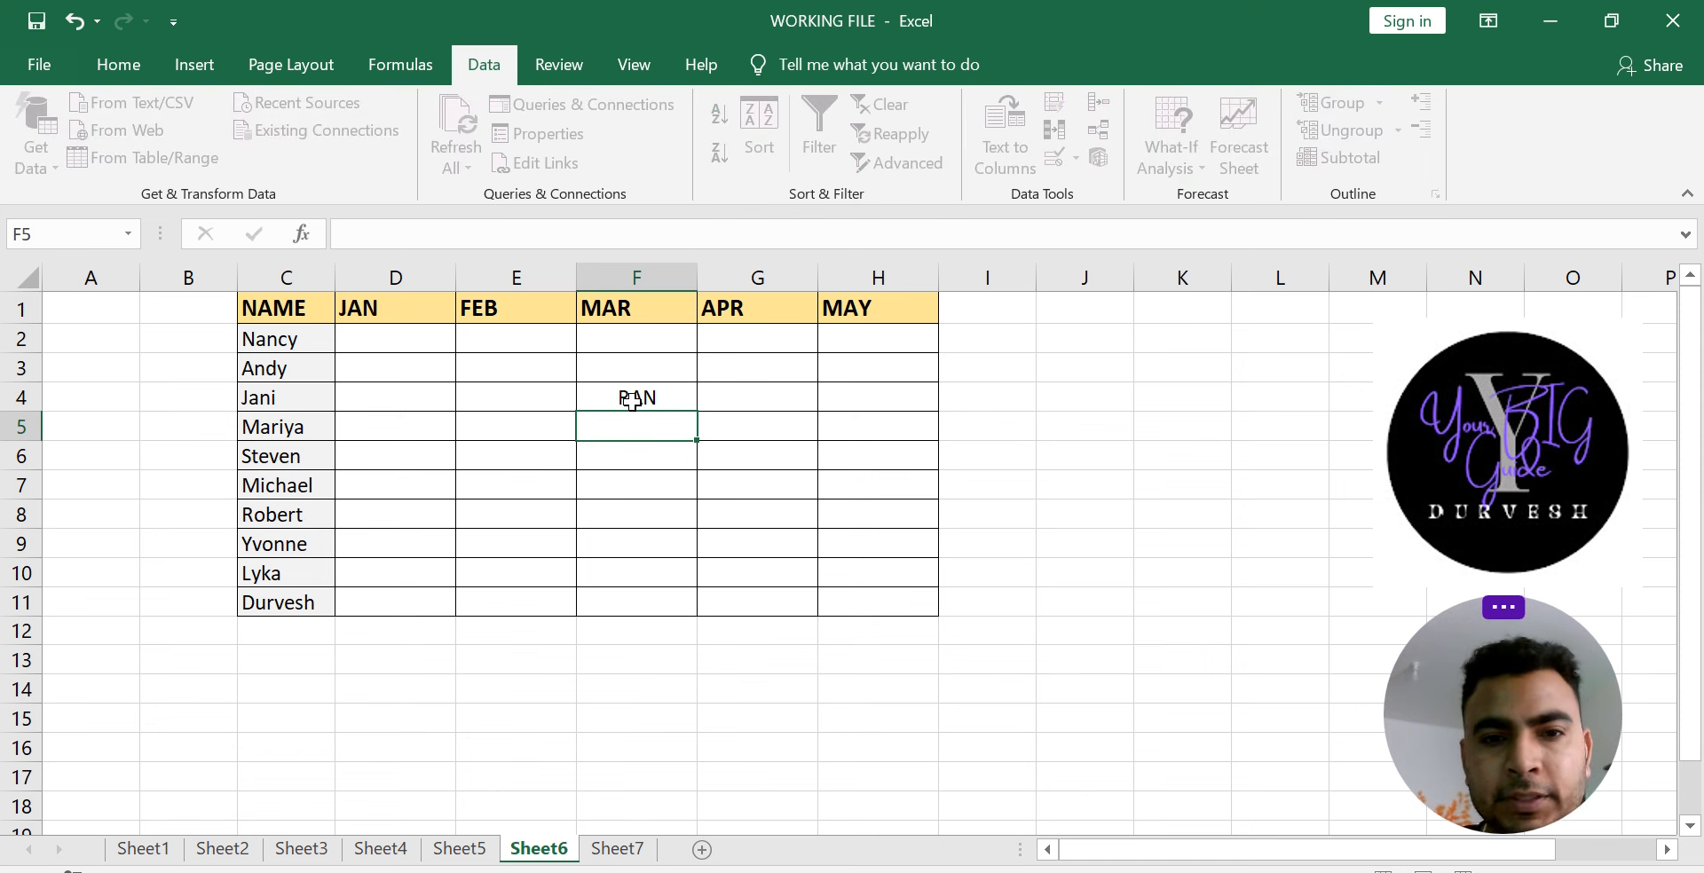
pyautogui.press('Up')
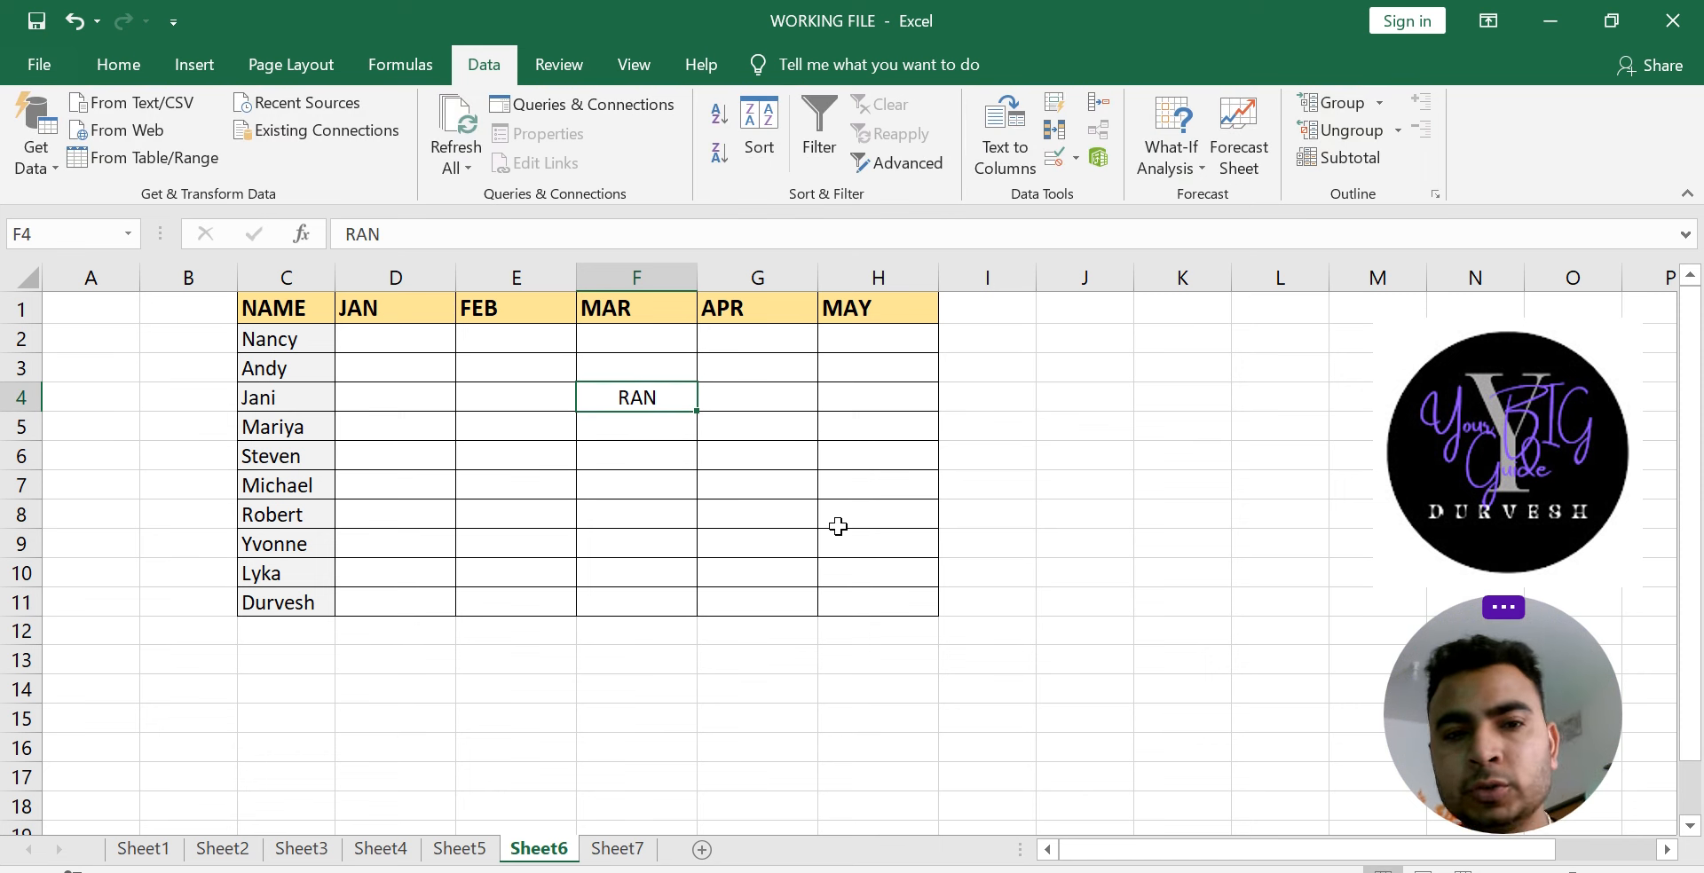
pyautogui.click(799, 509)
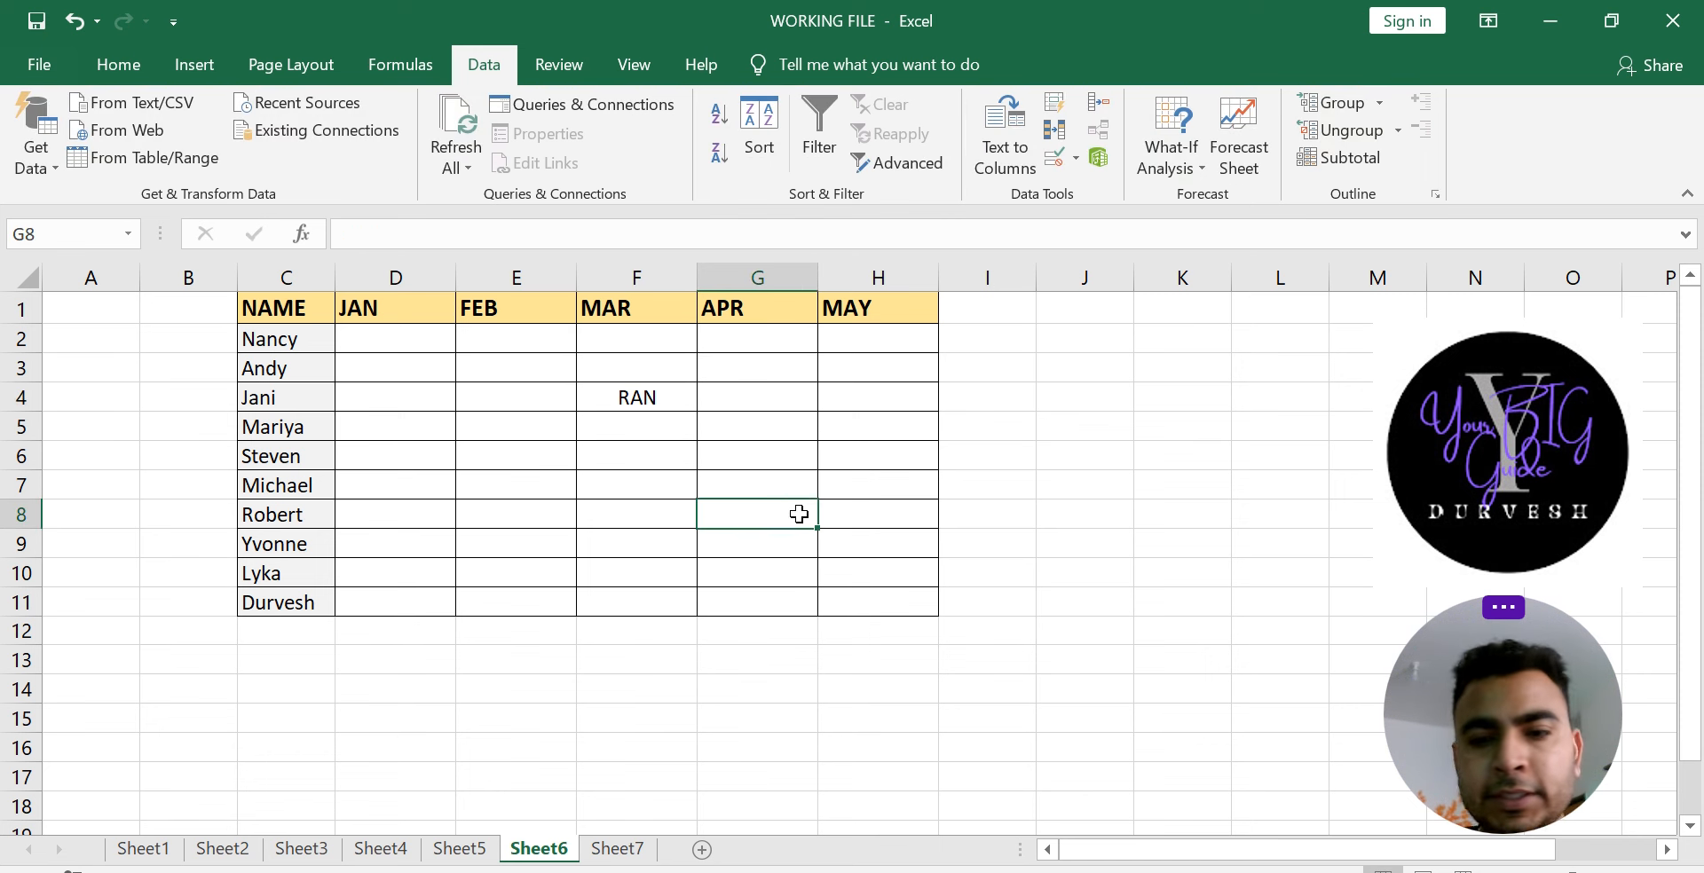
pyautogui.click(654, 396)
pyautogui.press('Delete')
pyautogui.press('Up')
pyautogui.moveTo(382, 337); pyautogui.dragTo(897, 588)
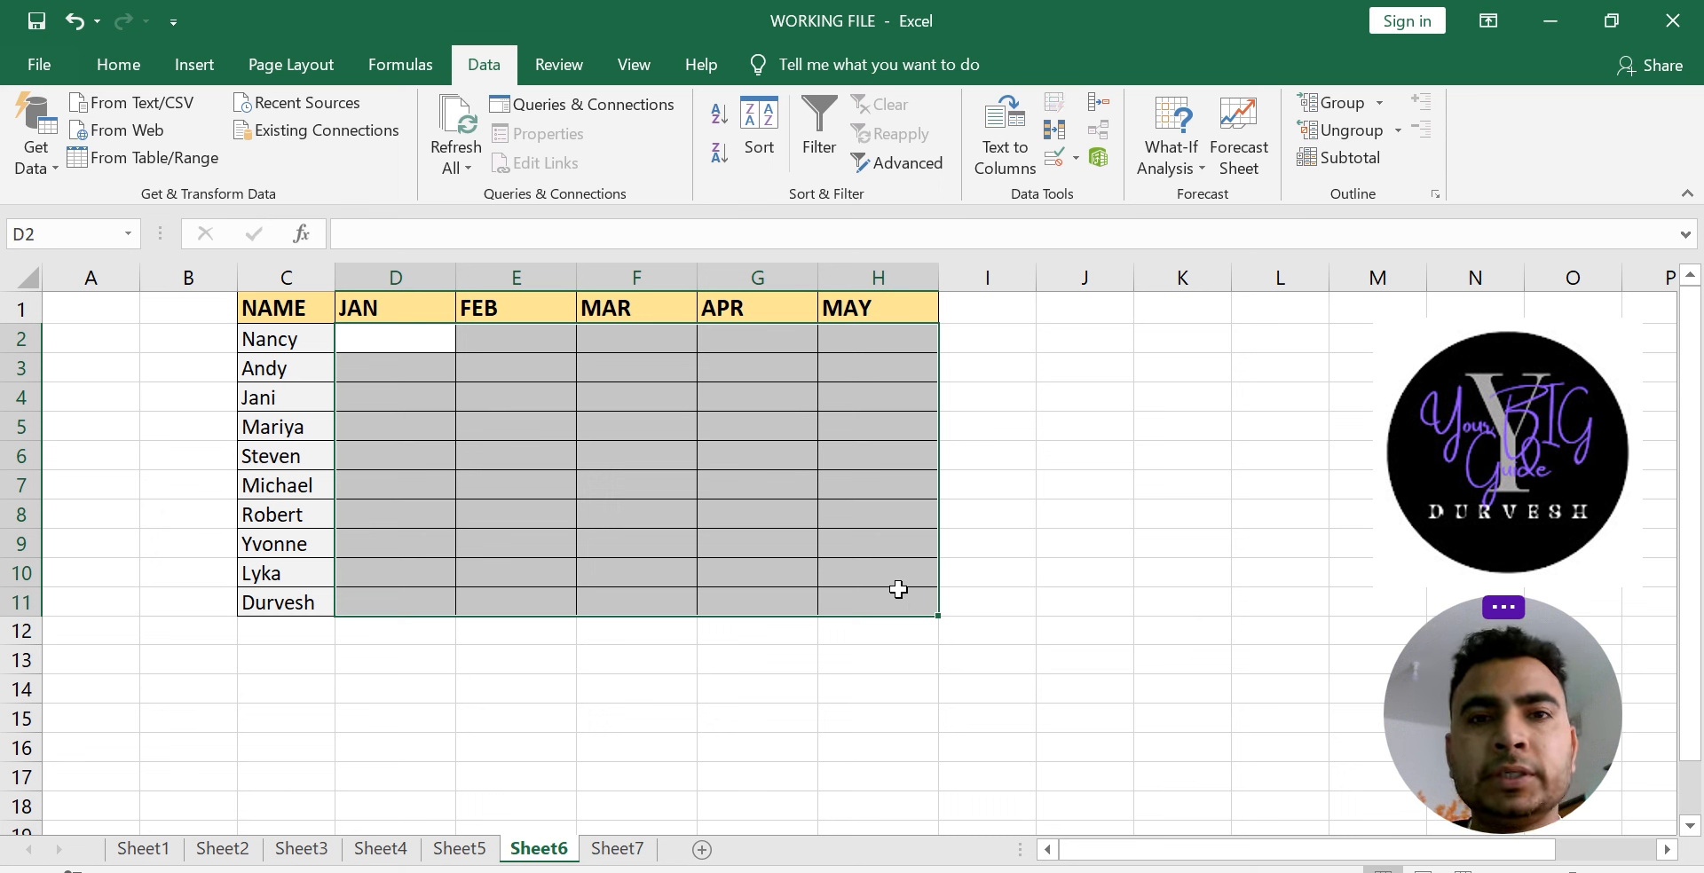
pyautogui.click(711, 544)
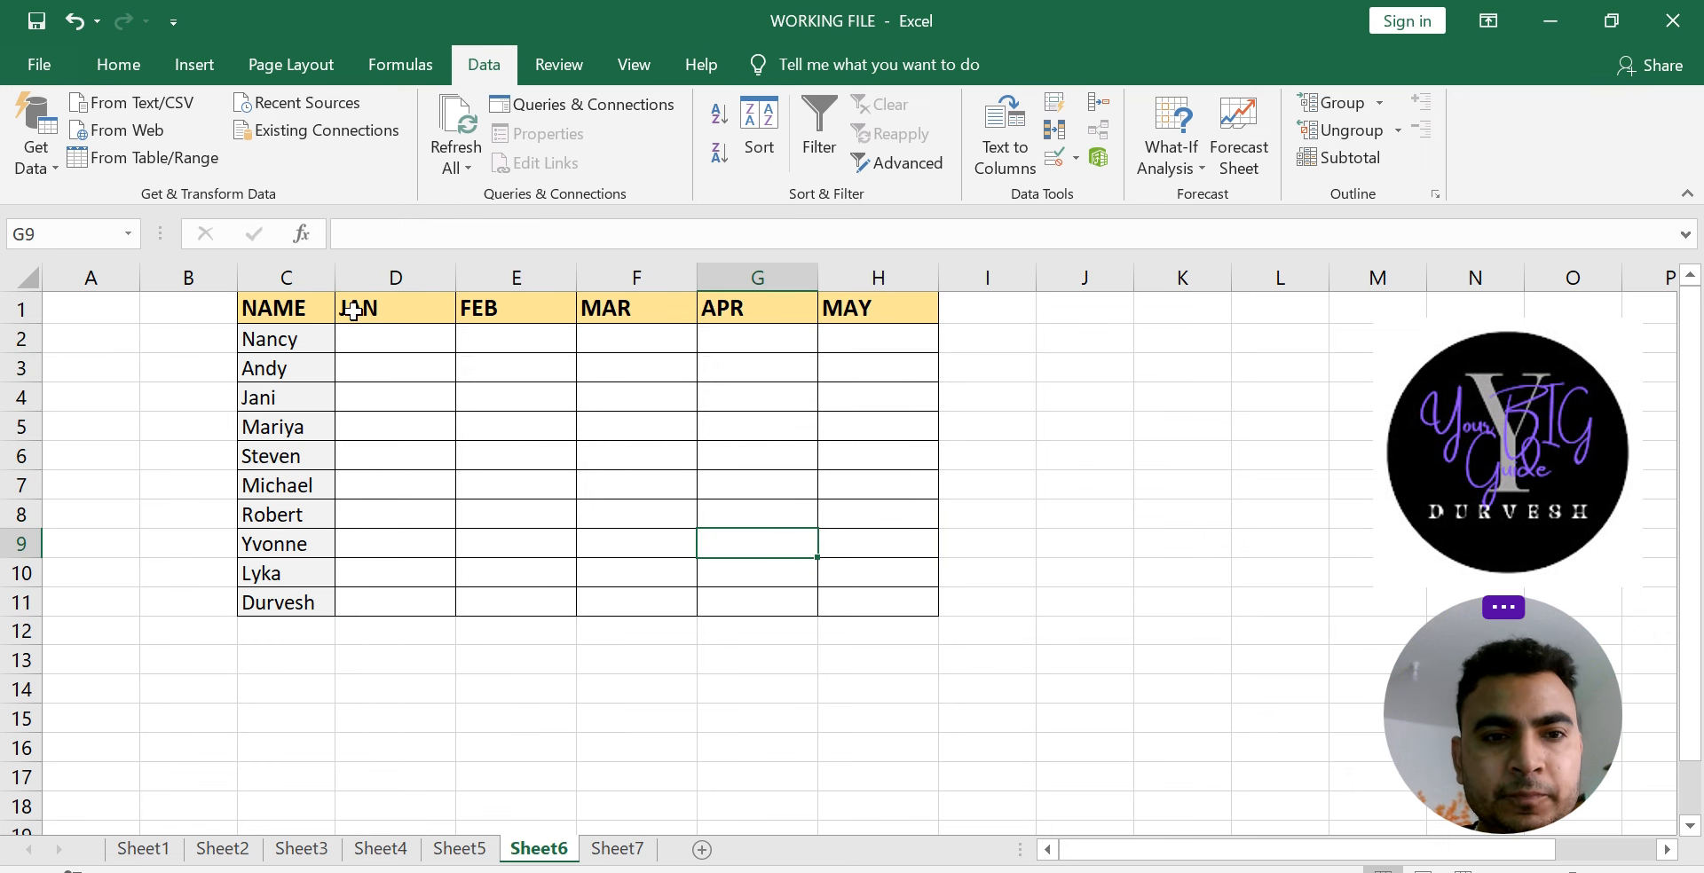
pyautogui.click(362, 344)
pyautogui.moveTo(362, 344); pyautogui.dragTo(847, 593)
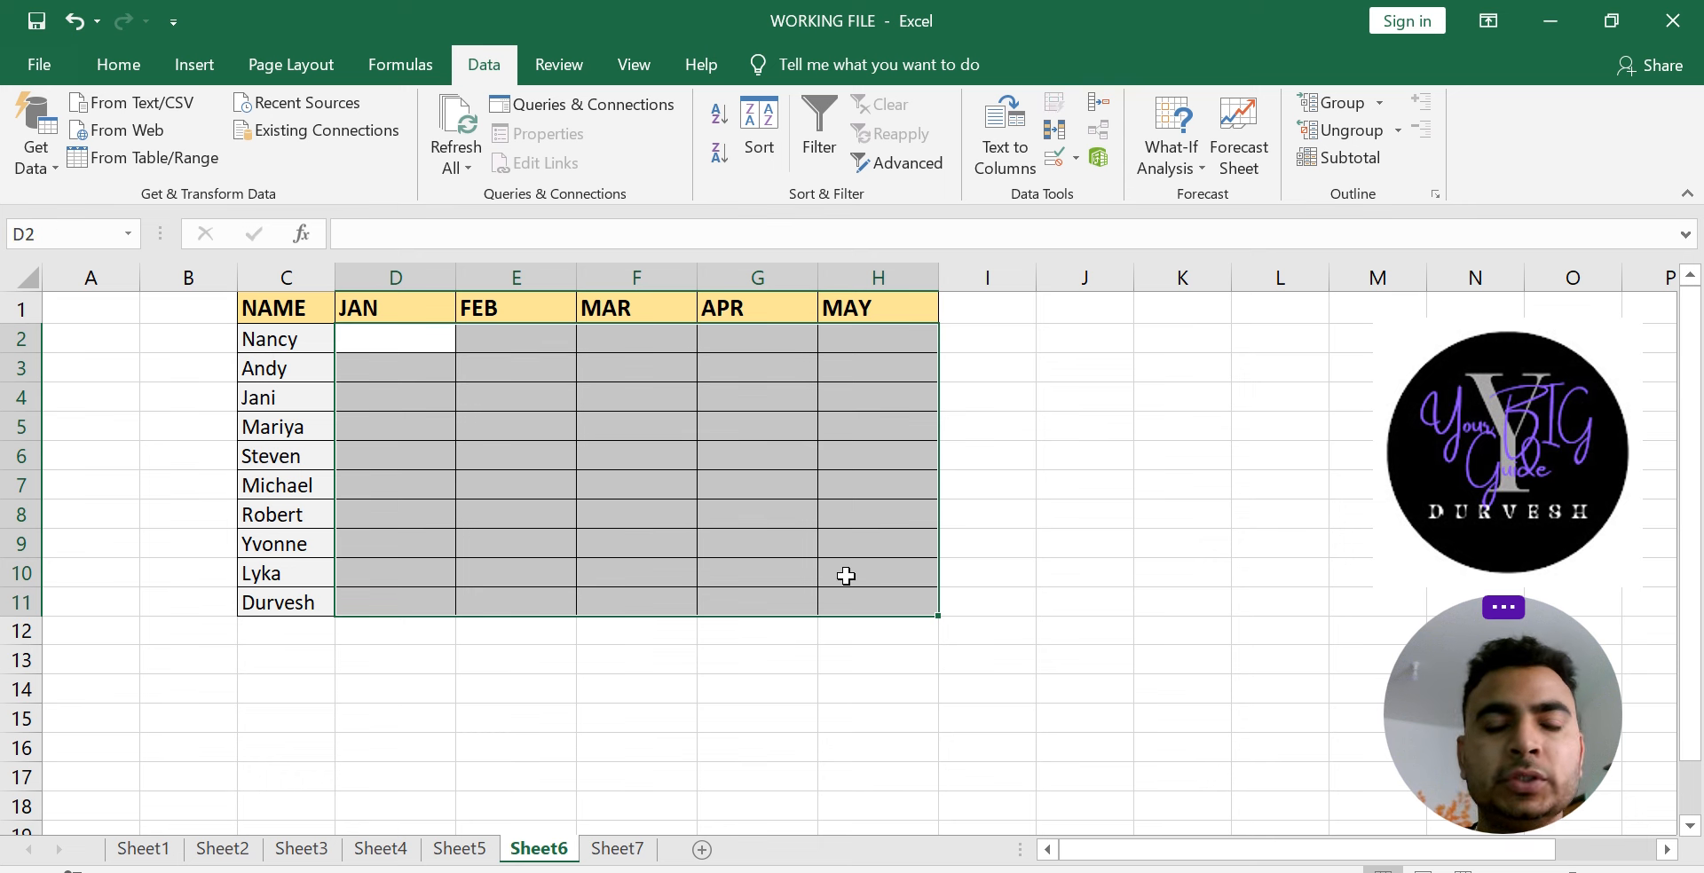
pyautogui.click(420, 333)
# Step: Apply List data validation to cells D2:H11, using the names in =$C$2:$C$11 as the source
pyautogui.moveTo(351, 340); pyautogui.dragTo(913, 593)
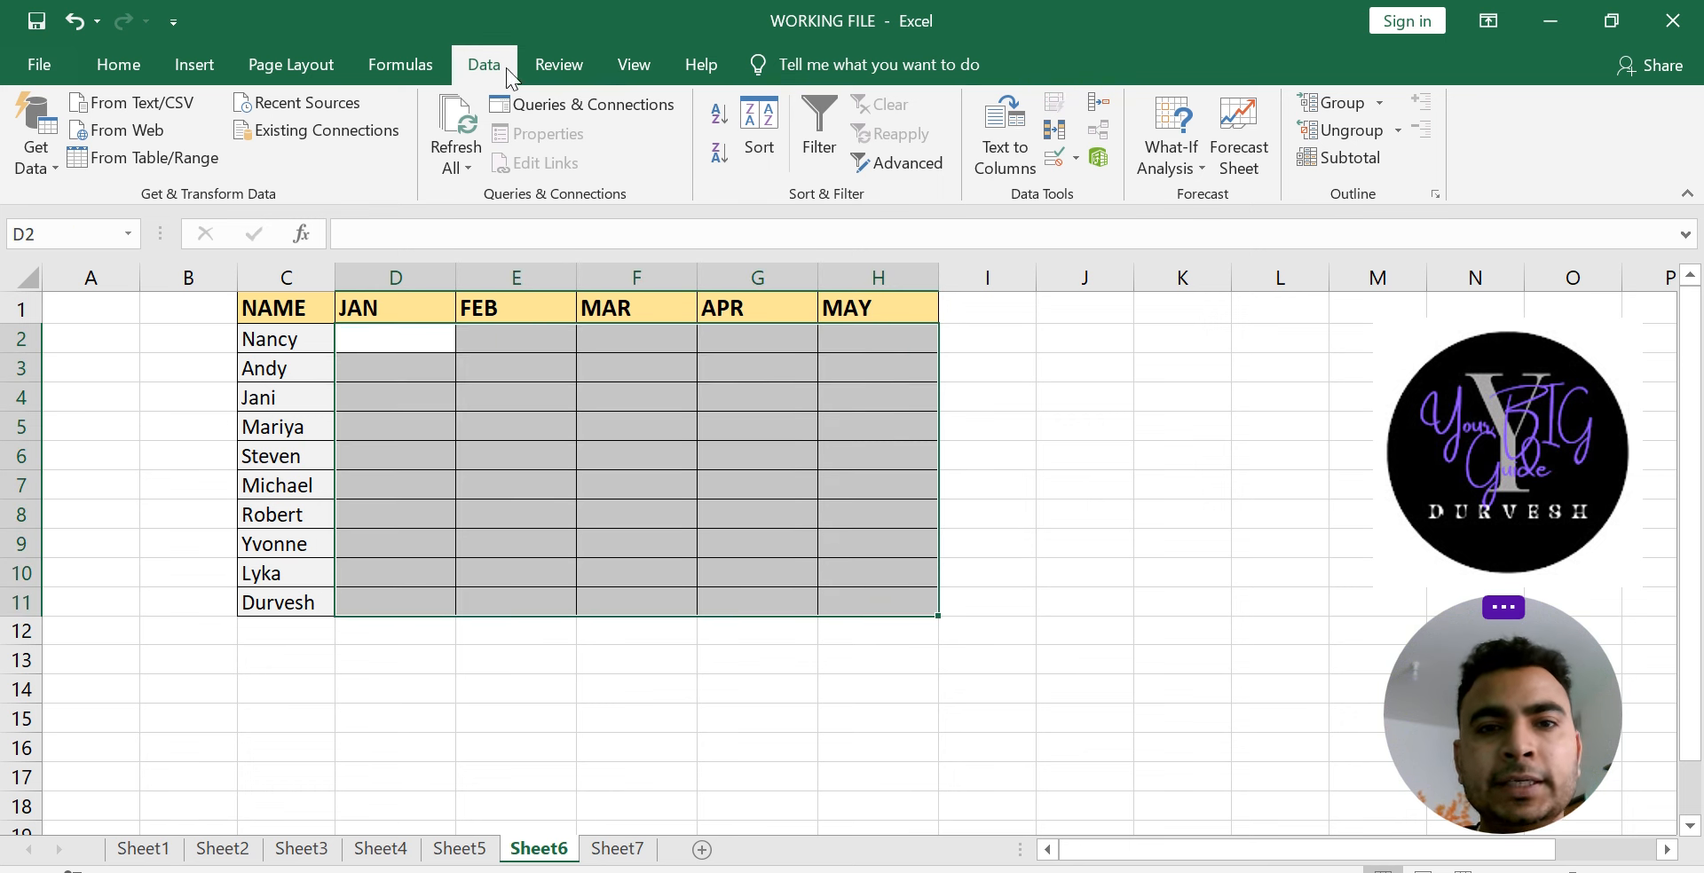
pyautogui.click(1076, 160)
pyautogui.click(1094, 188)
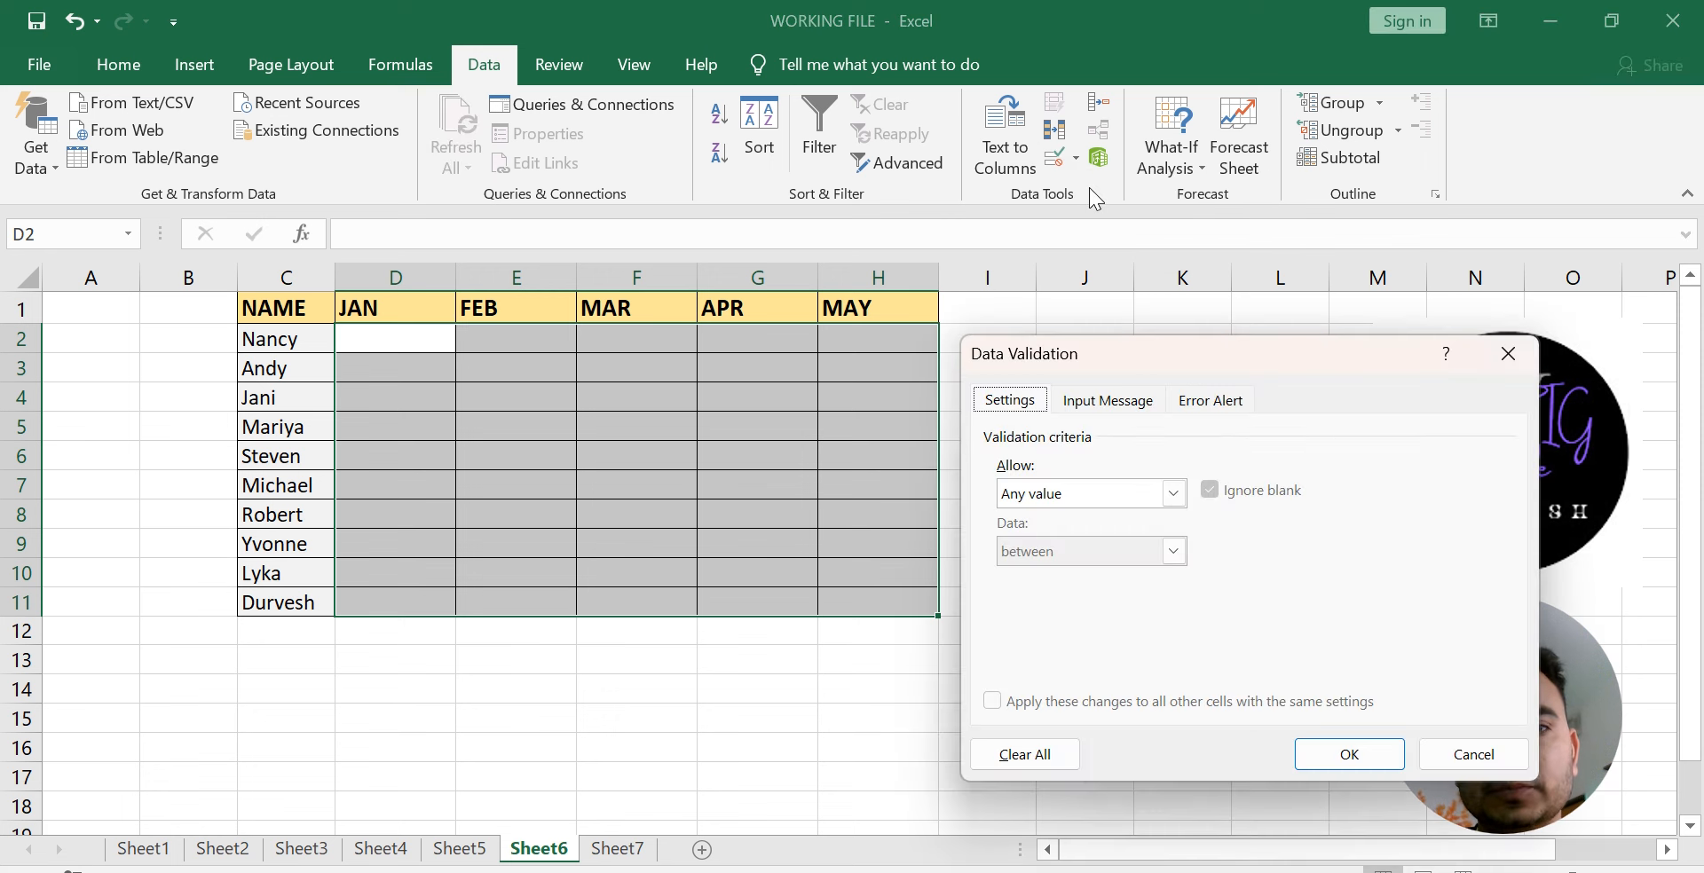
pyautogui.moveTo(1280, 359); pyautogui.dragTo(1093, 228)
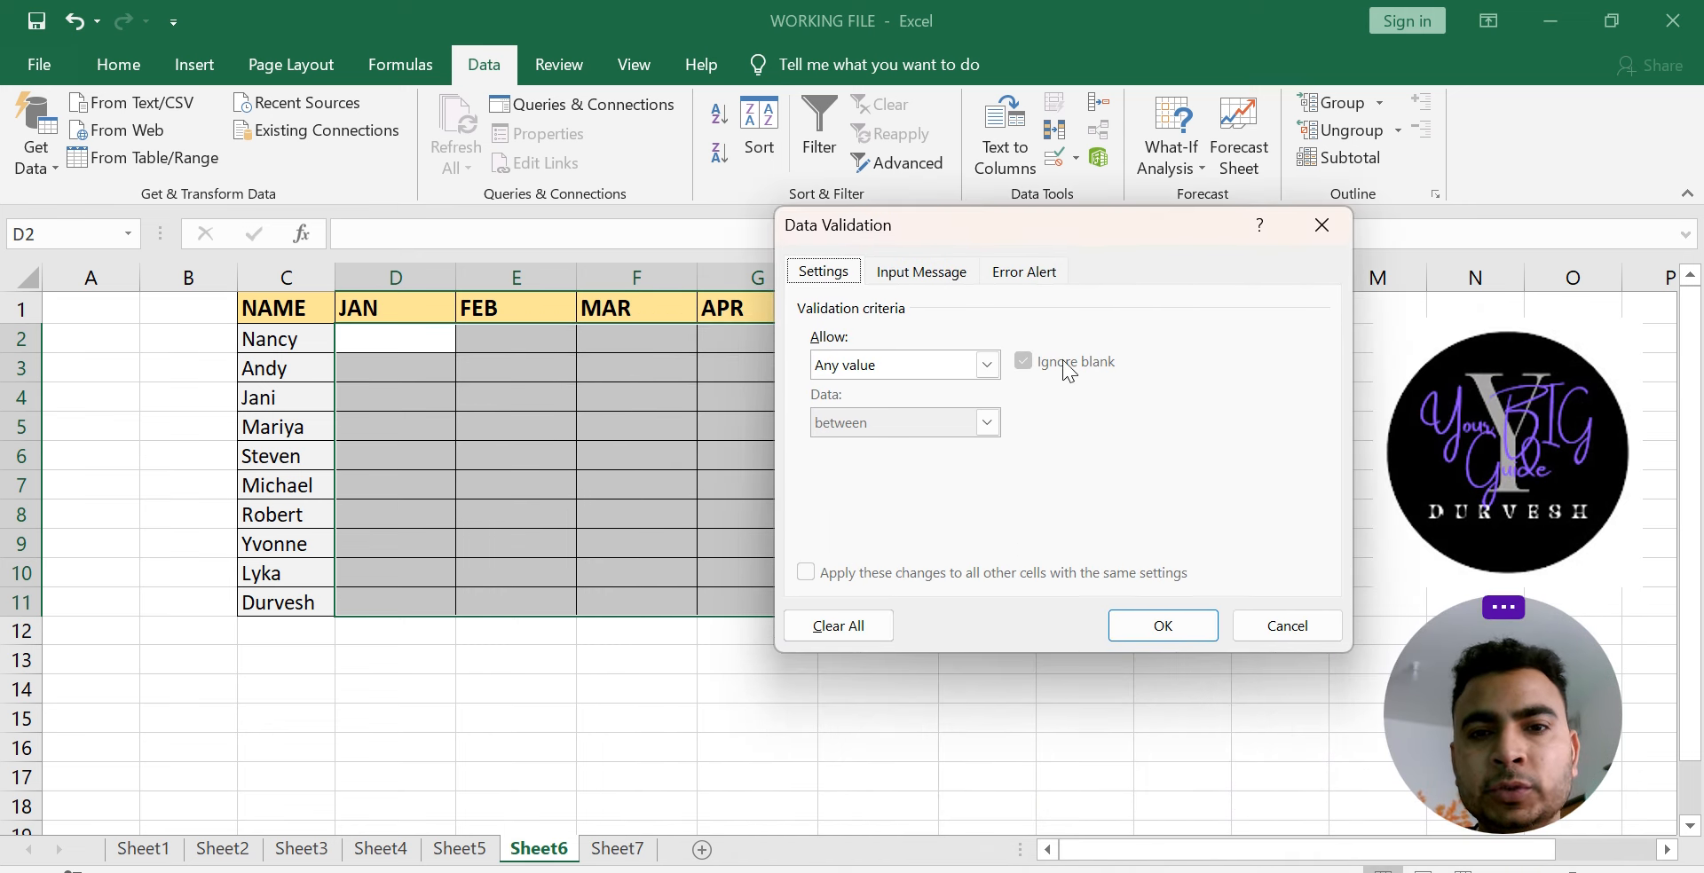
pyautogui.click(987, 366)
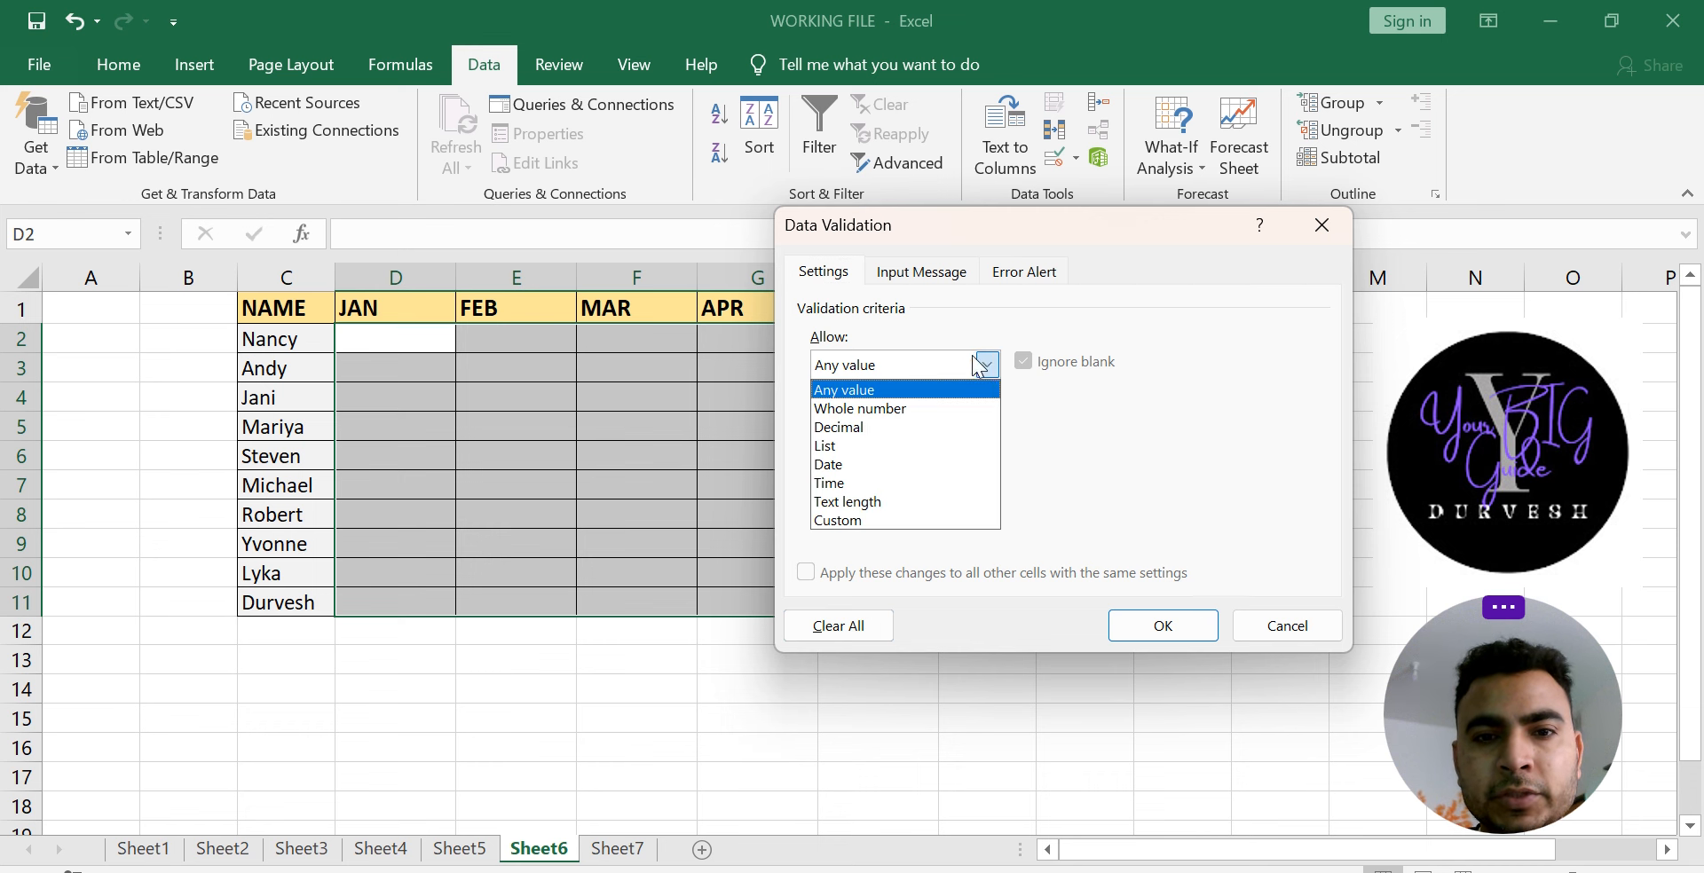
pyautogui.click(862, 445)
pyautogui.click(859, 479)
pyautogui.moveTo(252, 340); pyautogui.dragTo(258, 604)
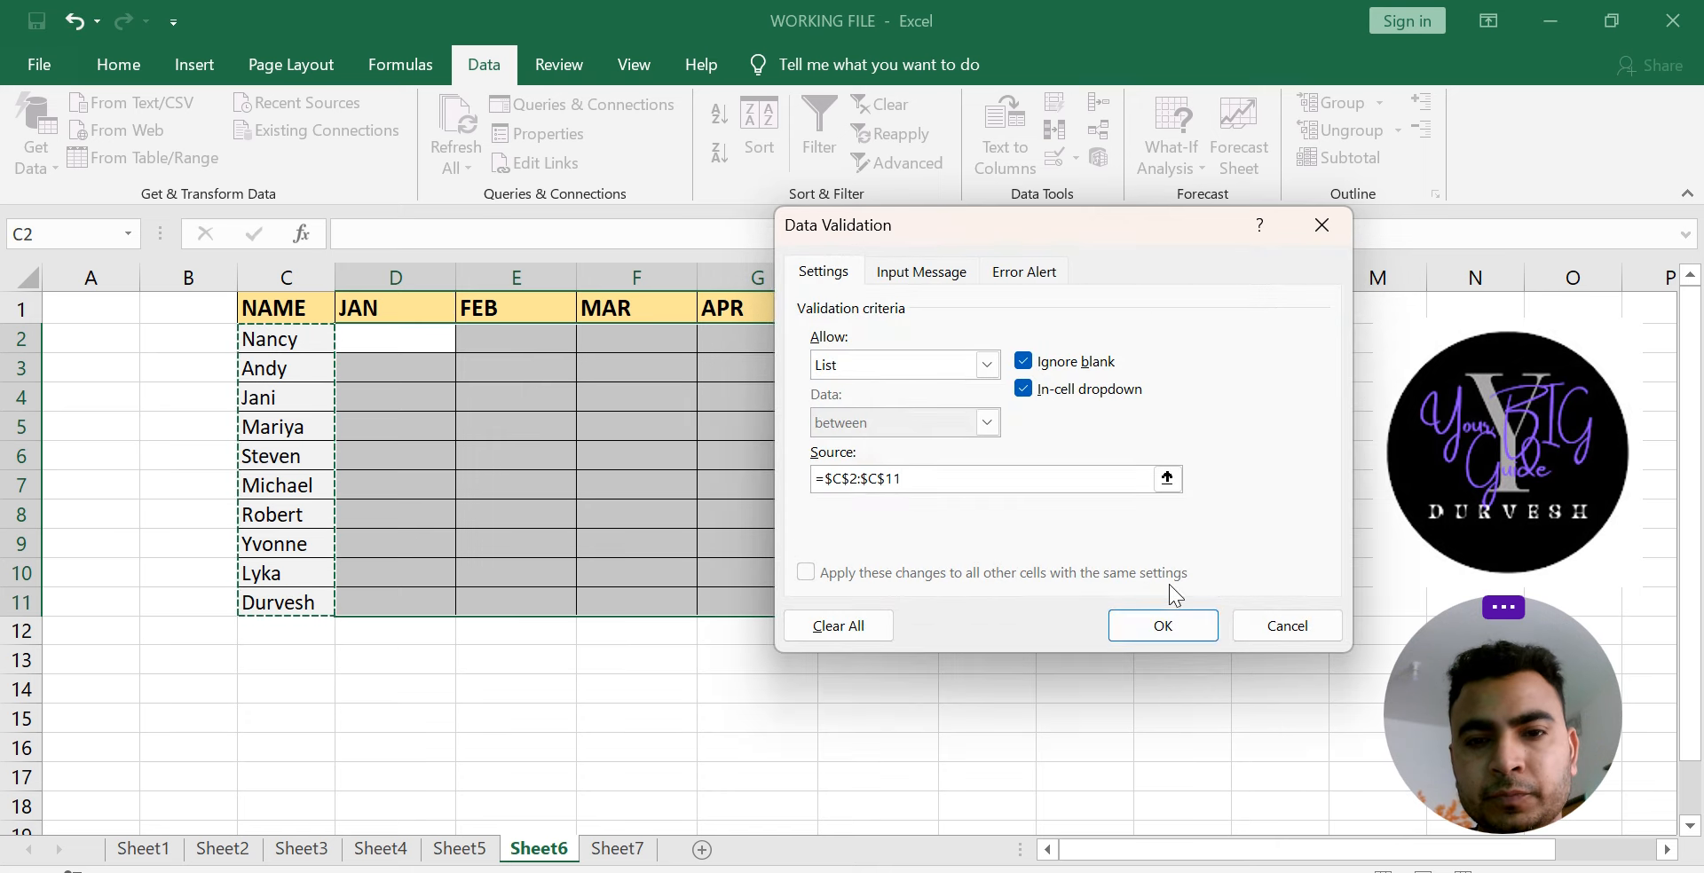
pyautogui.click(1184, 626)
# Step: Choose from the in-cell dropdowns the name listed in C6 for cell G6 and the name listed in C8 for cell F4
pyautogui.click(446, 396)
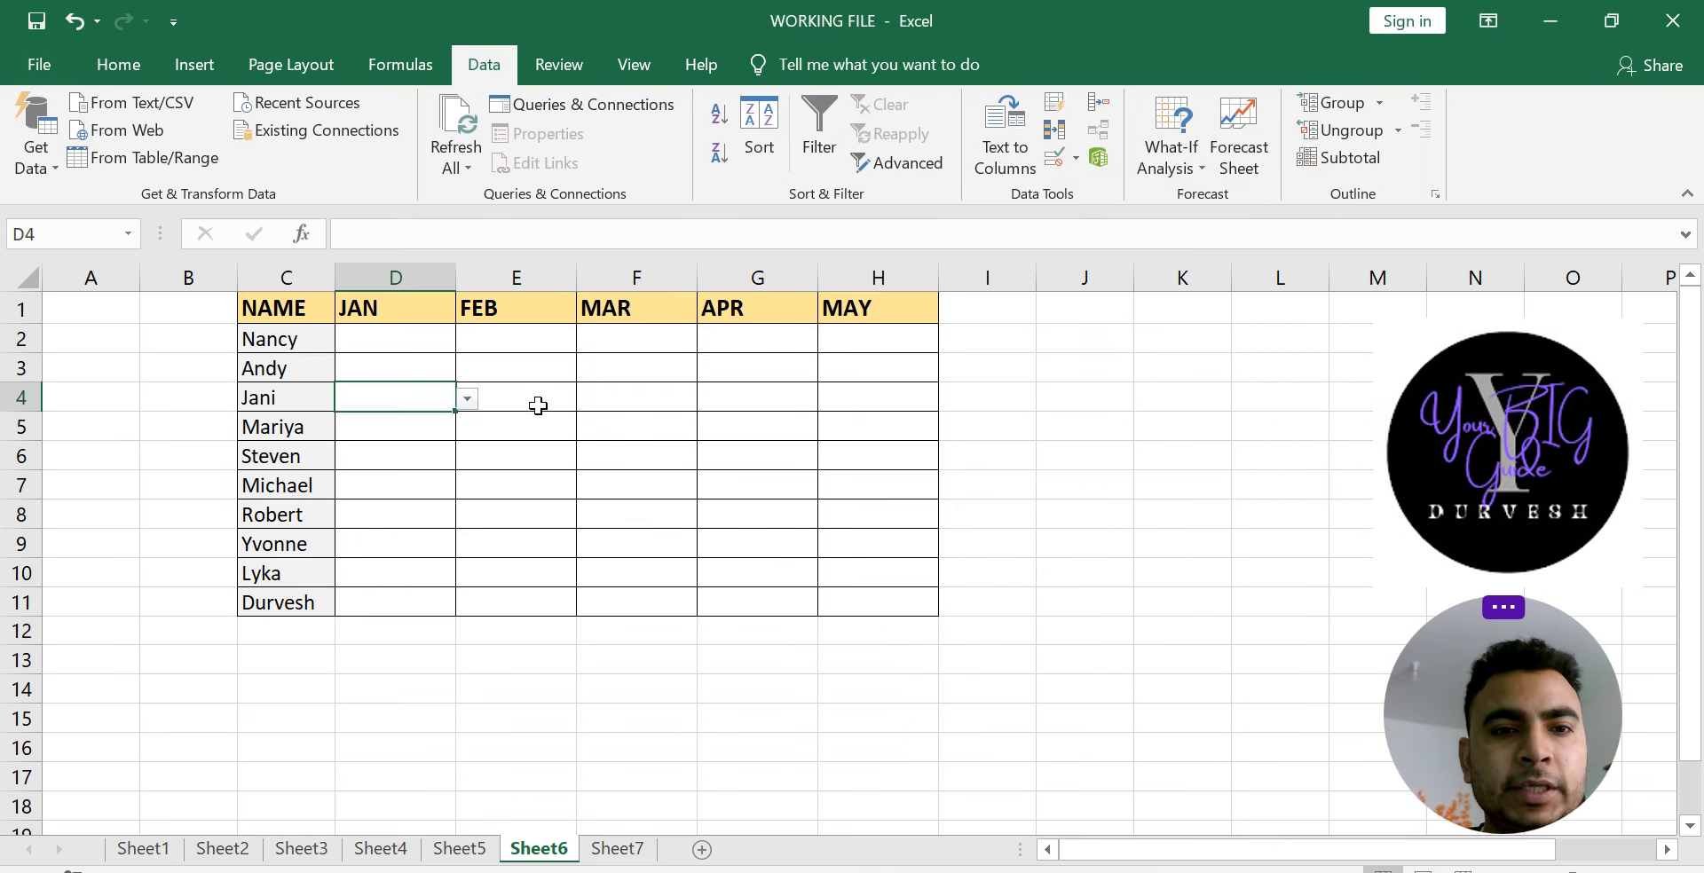
pyautogui.click(879, 515)
pyautogui.click(683, 455)
pyautogui.click(705, 461)
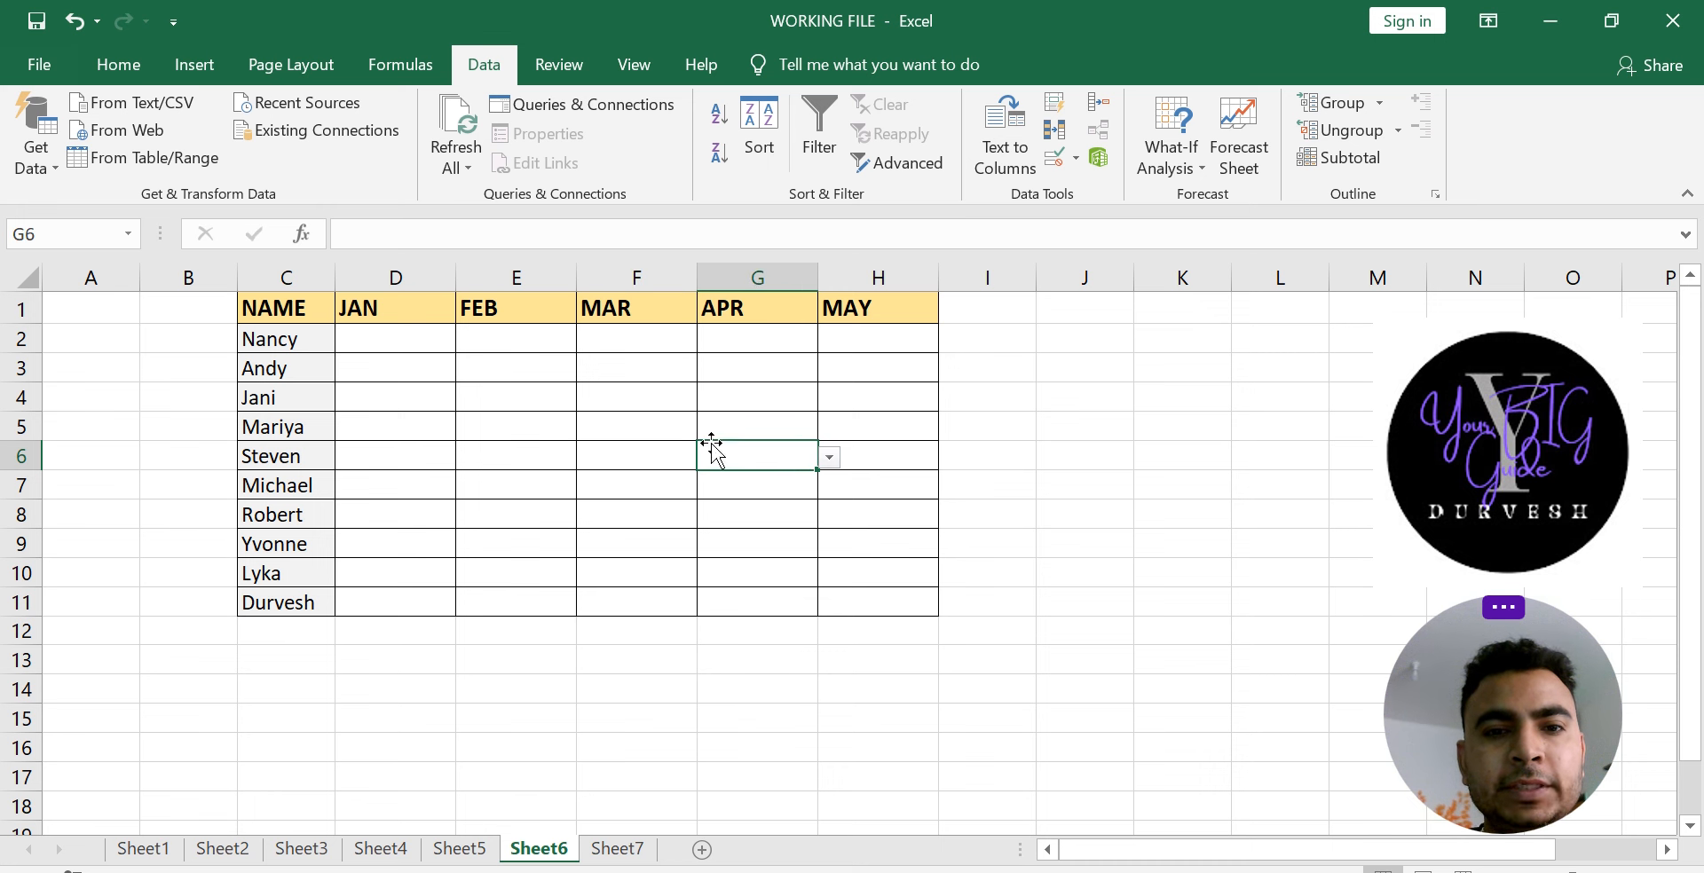
pyautogui.click(829, 458)
pyautogui.click(749, 570)
pyautogui.click(612, 404)
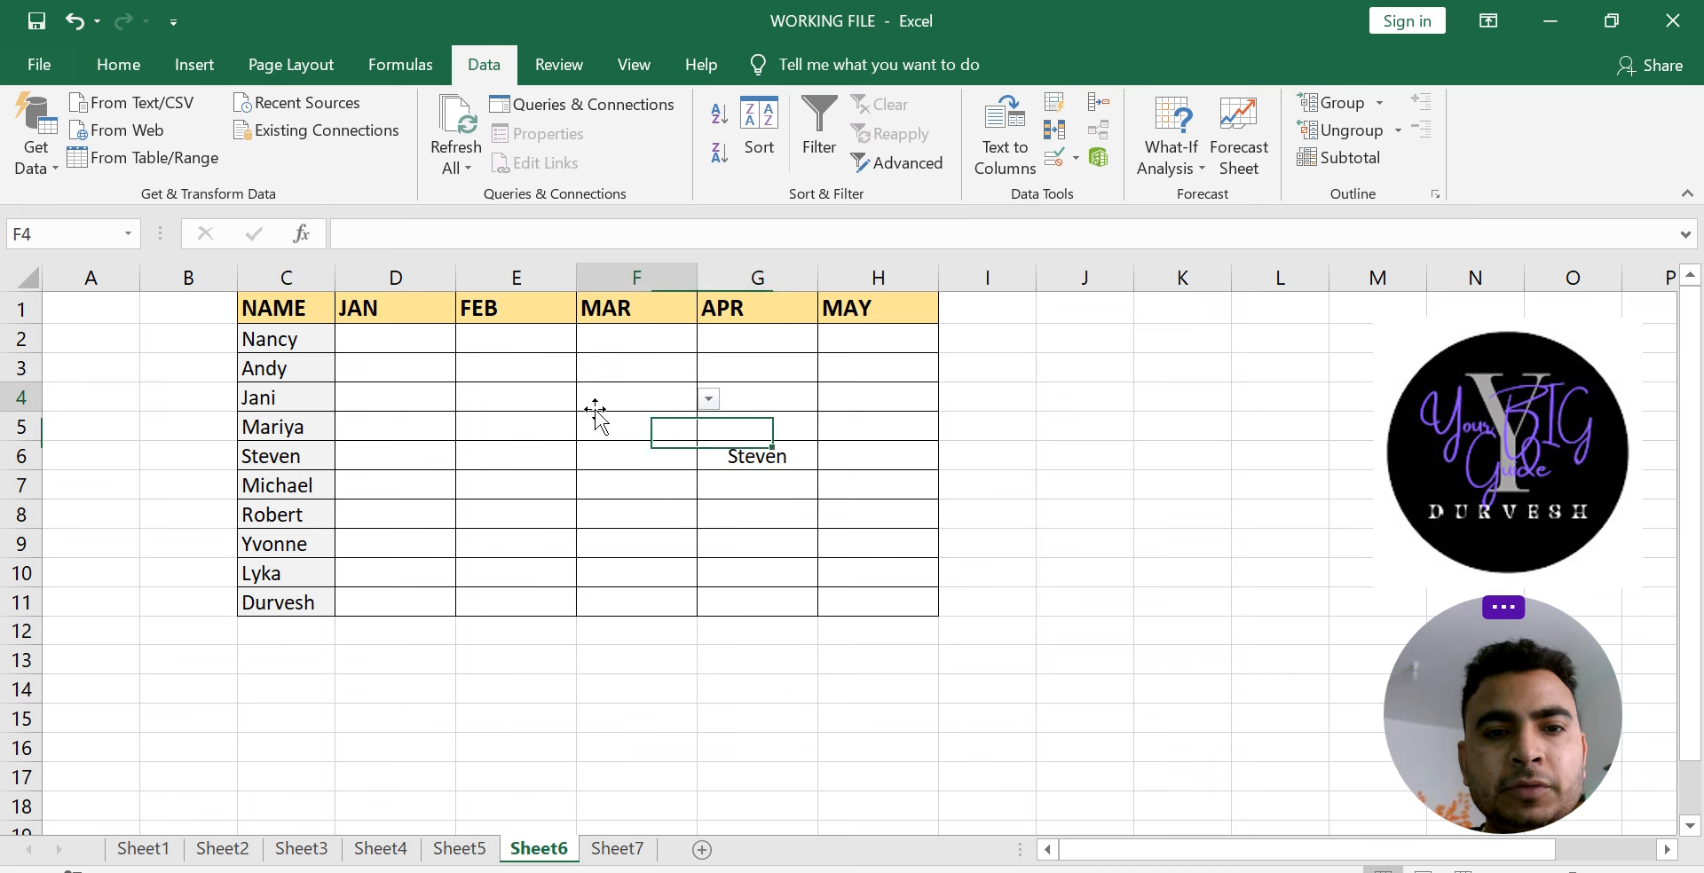
pyautogui.click(708, 399)
pyautogui.click(568, 549)
# Step: Choose from the in-cell dropdowns the name listed in C6 for cell D4 and the name listed in C4 for cell G8
pyautogui.click(448, 404)
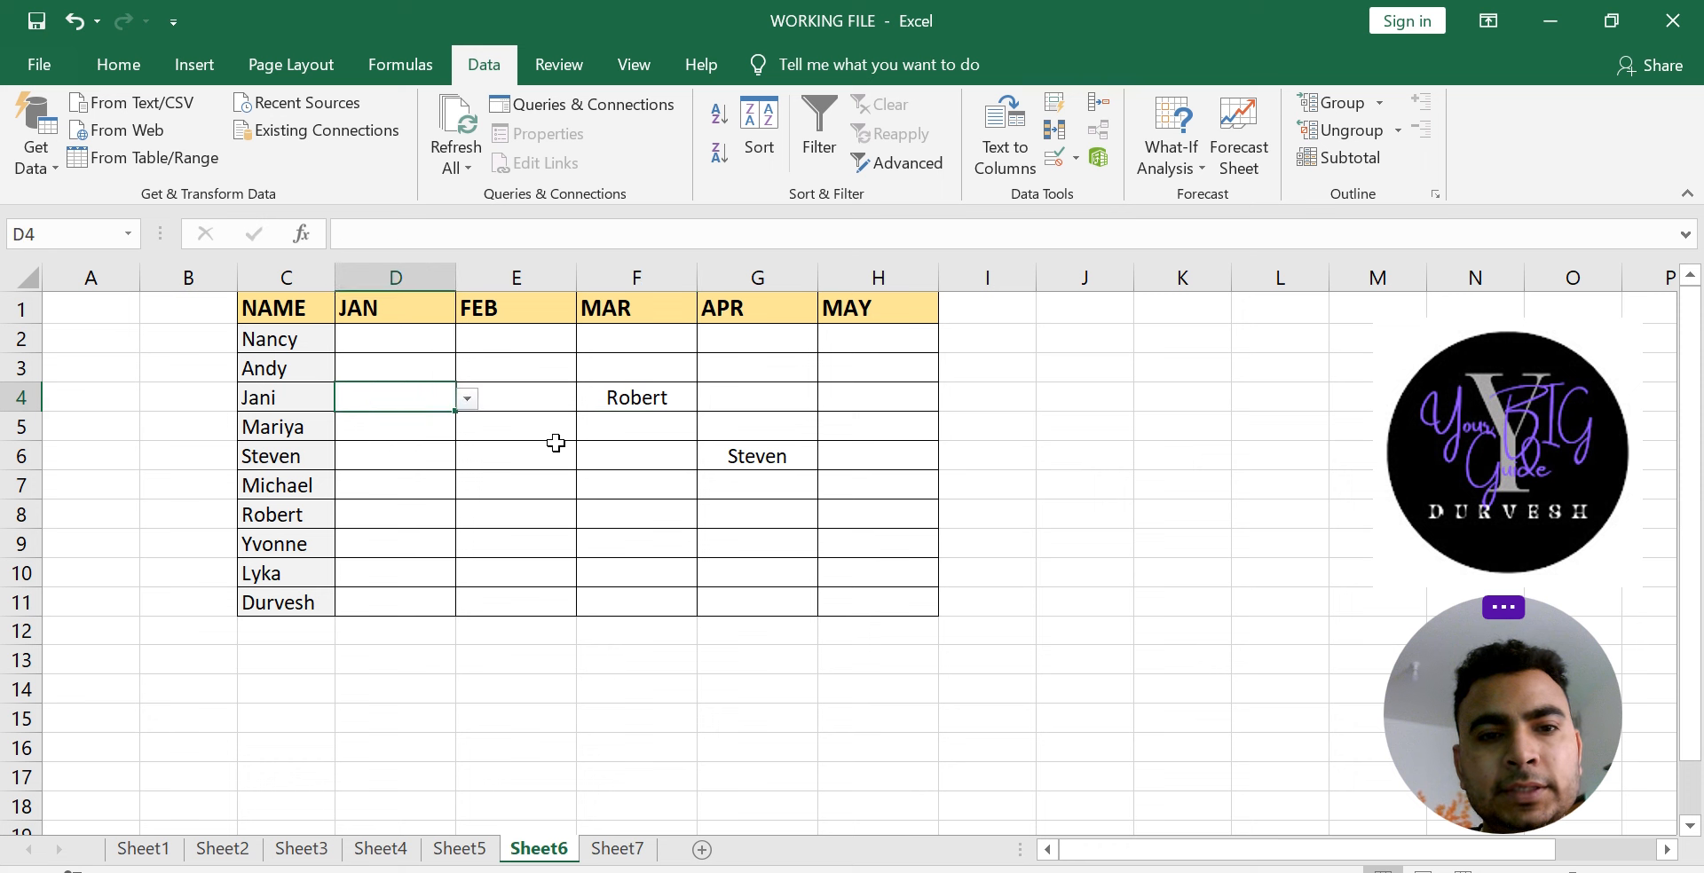
pyautogui.click(467, 401)
pyautogui.click(428, 503)
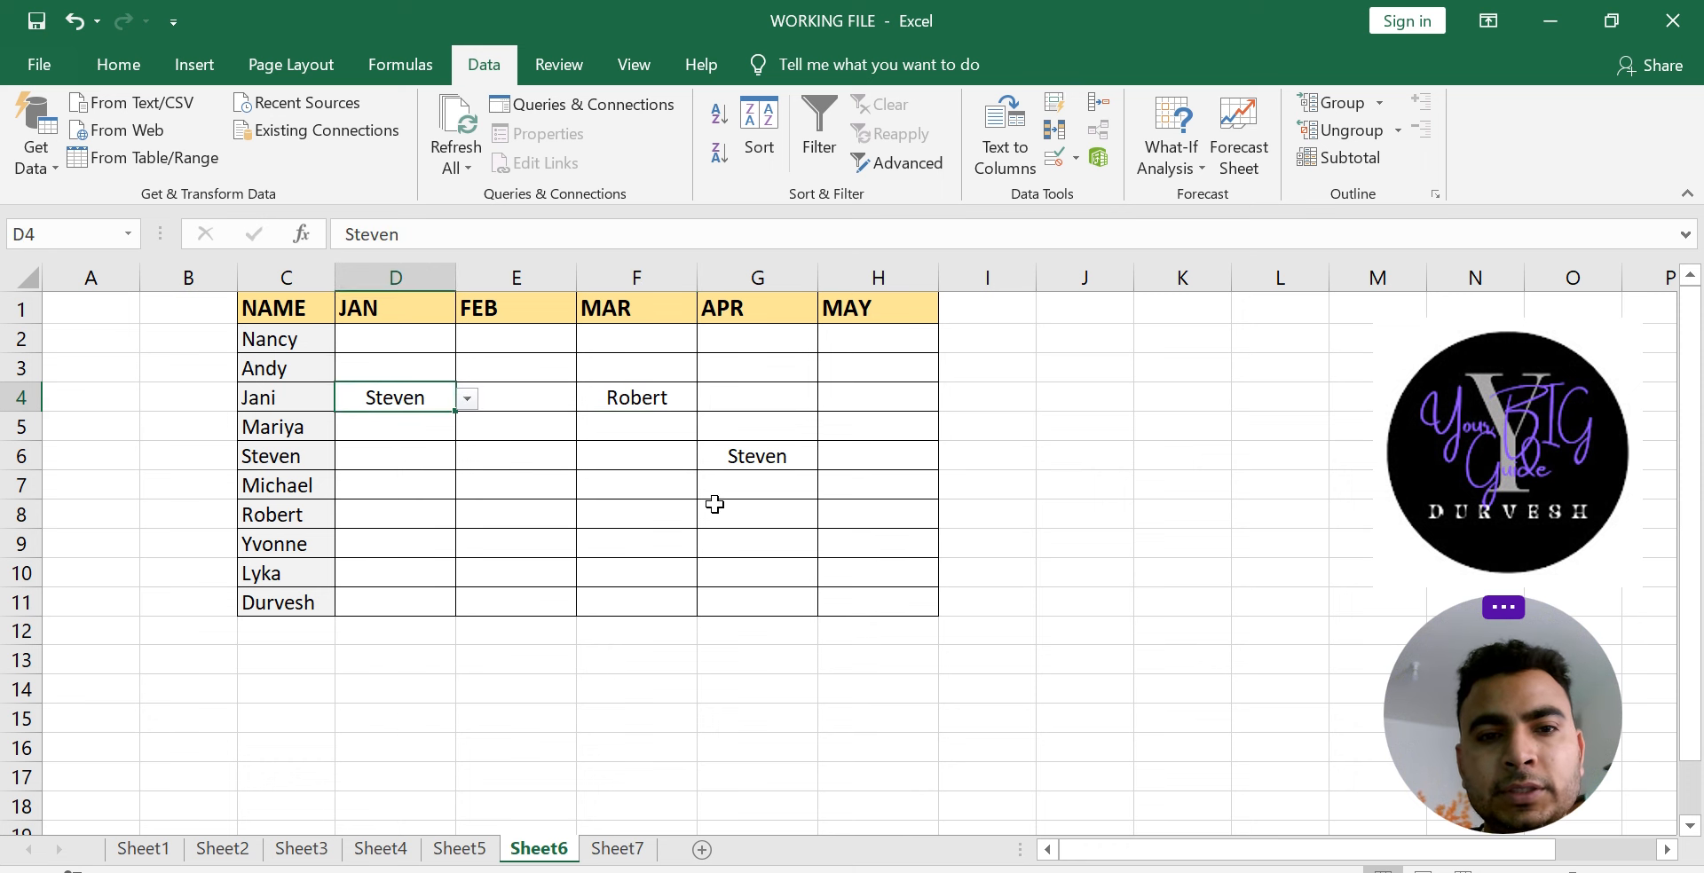
pyautogui.click(717, 513)
pyautogui.click(829, 516)
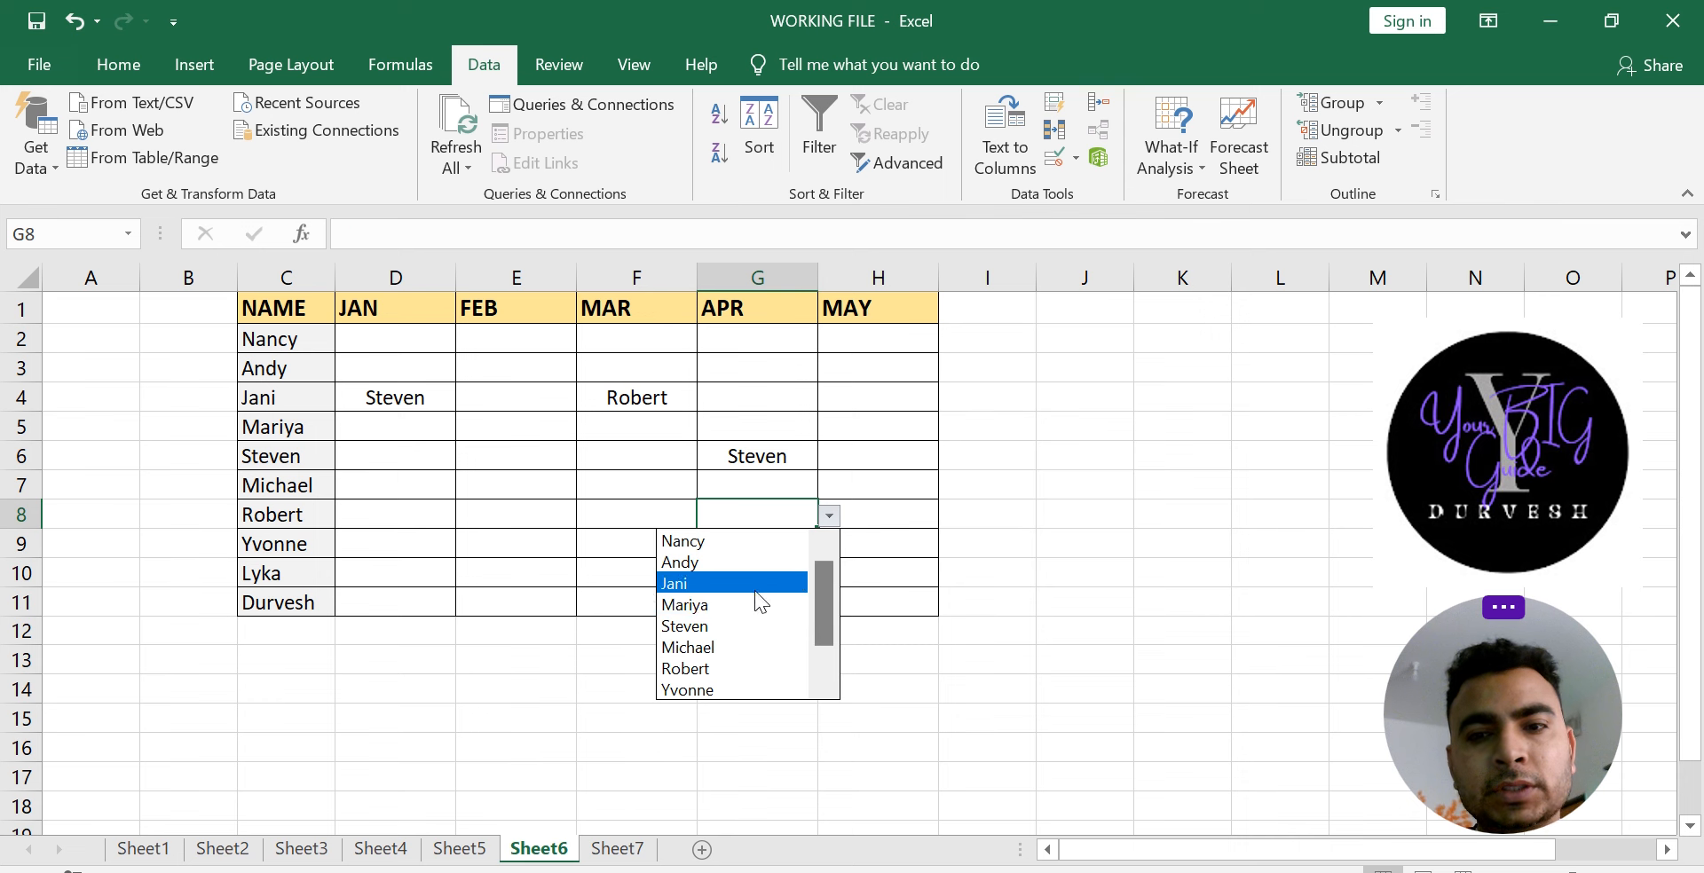
pyautogui.click(720, 581)
pyautogui.click(878, 484)
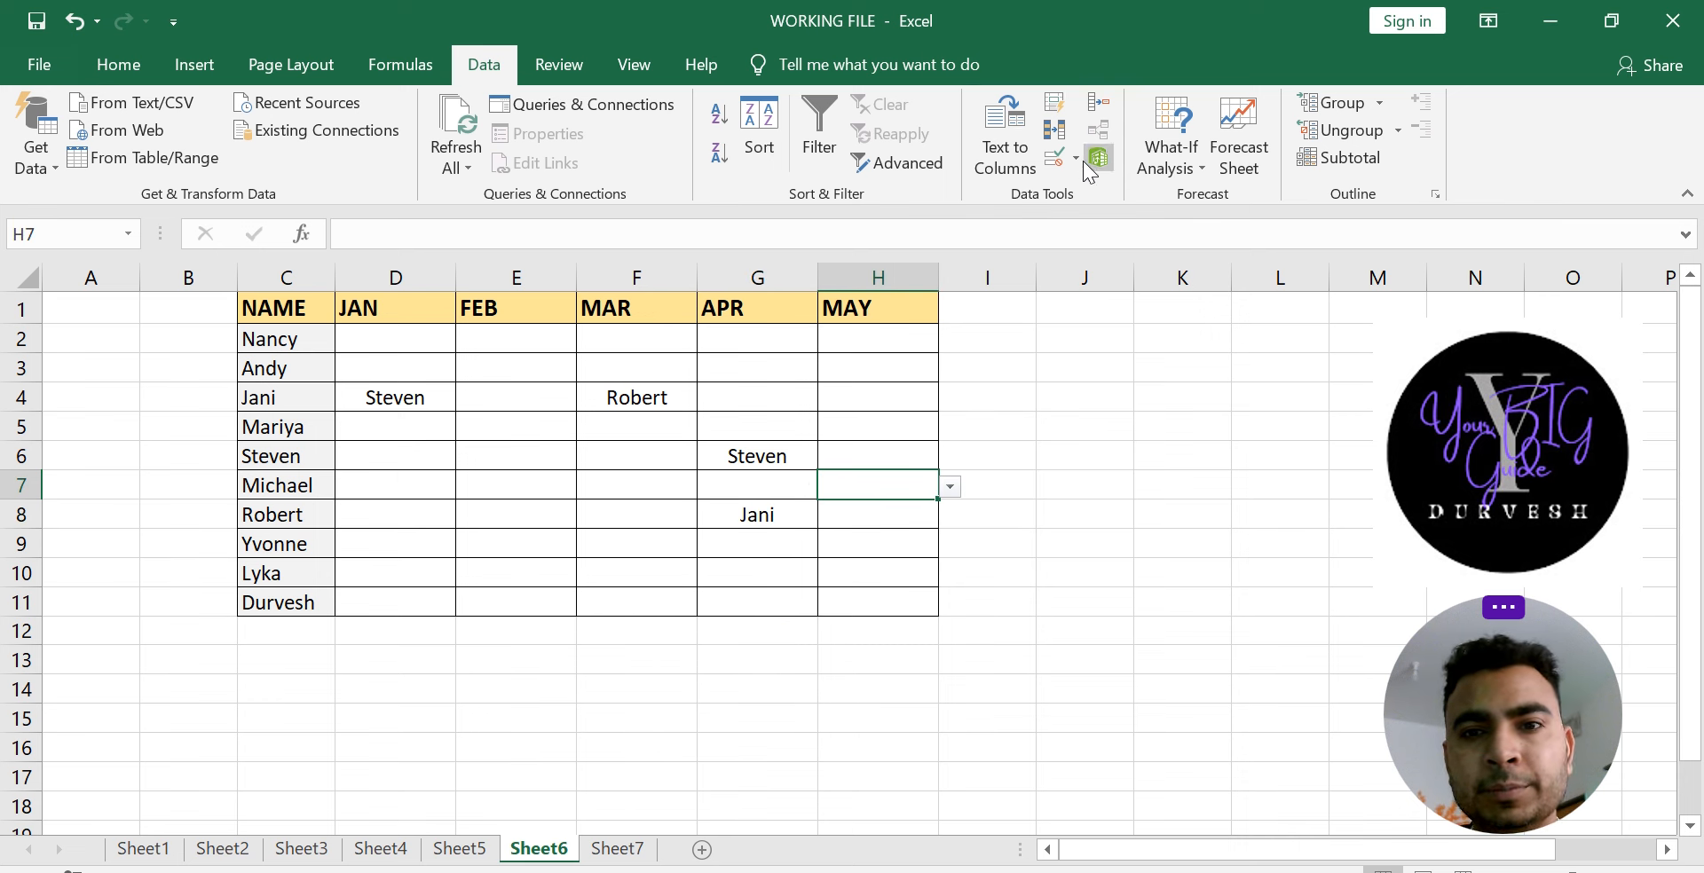
# Step: Replace the validation on D2:H11 with a List of the C11 and C10 names in capitals, comma-separated, applied to all cells with the same settings
pyautogui.moveTo(432, 346); pyautogui.dragTo(907, 599)
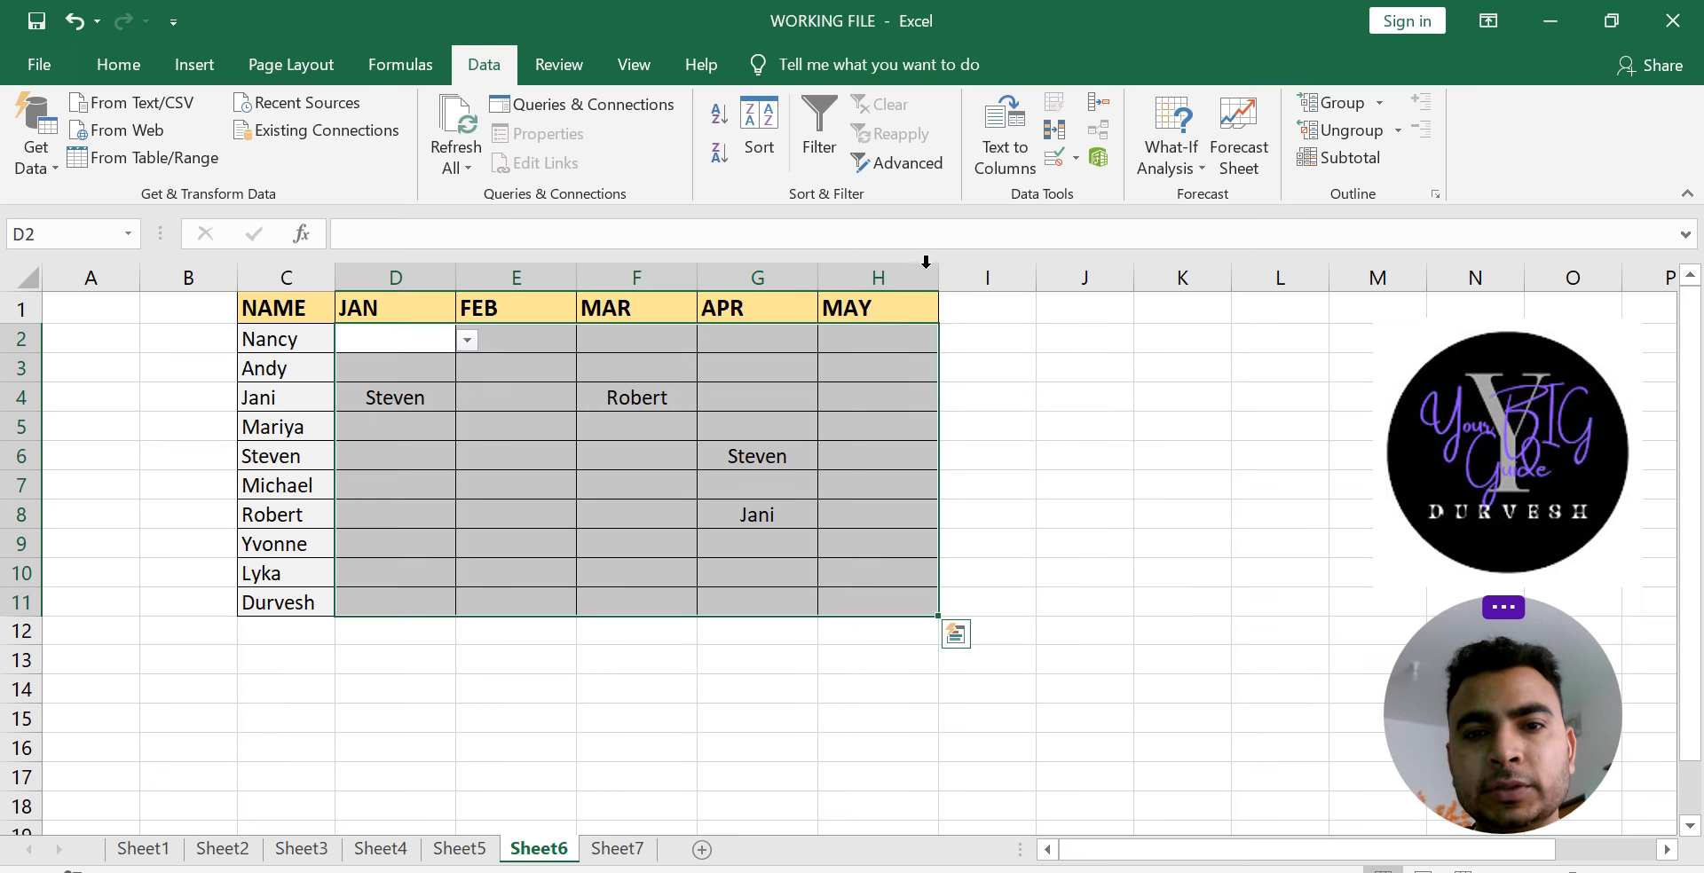
pyautogui.click(1056, 161)
pyautogui.click(830, 629)
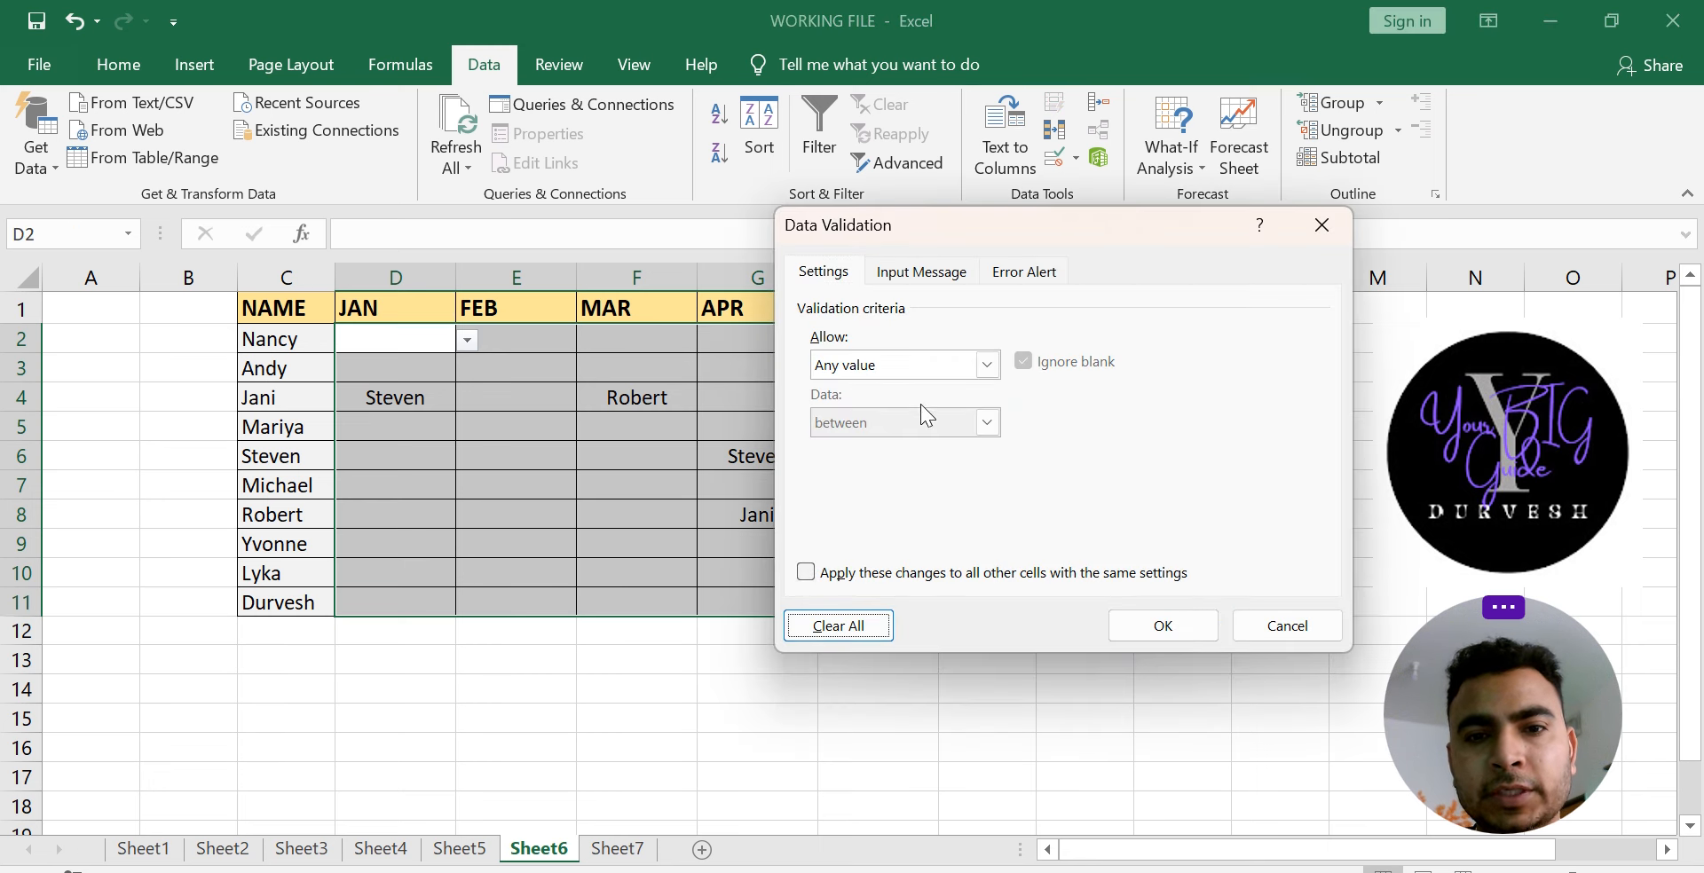
pyautogui.click(987, 364)
pyautogui.click(868, 445)
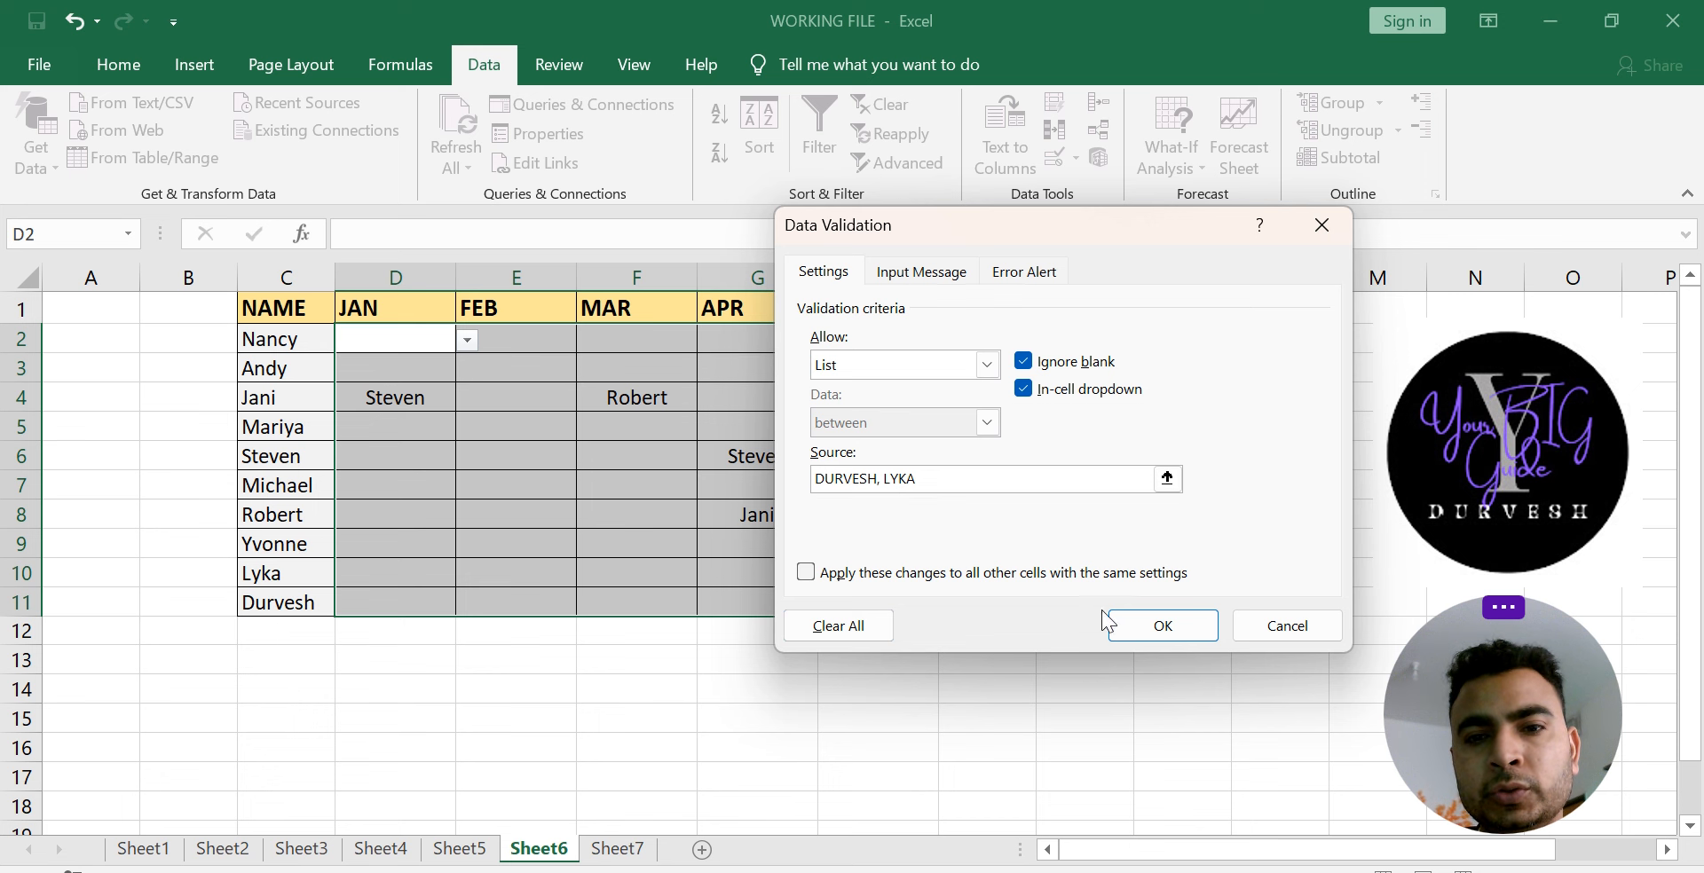
pyautogui.click(804, 573)
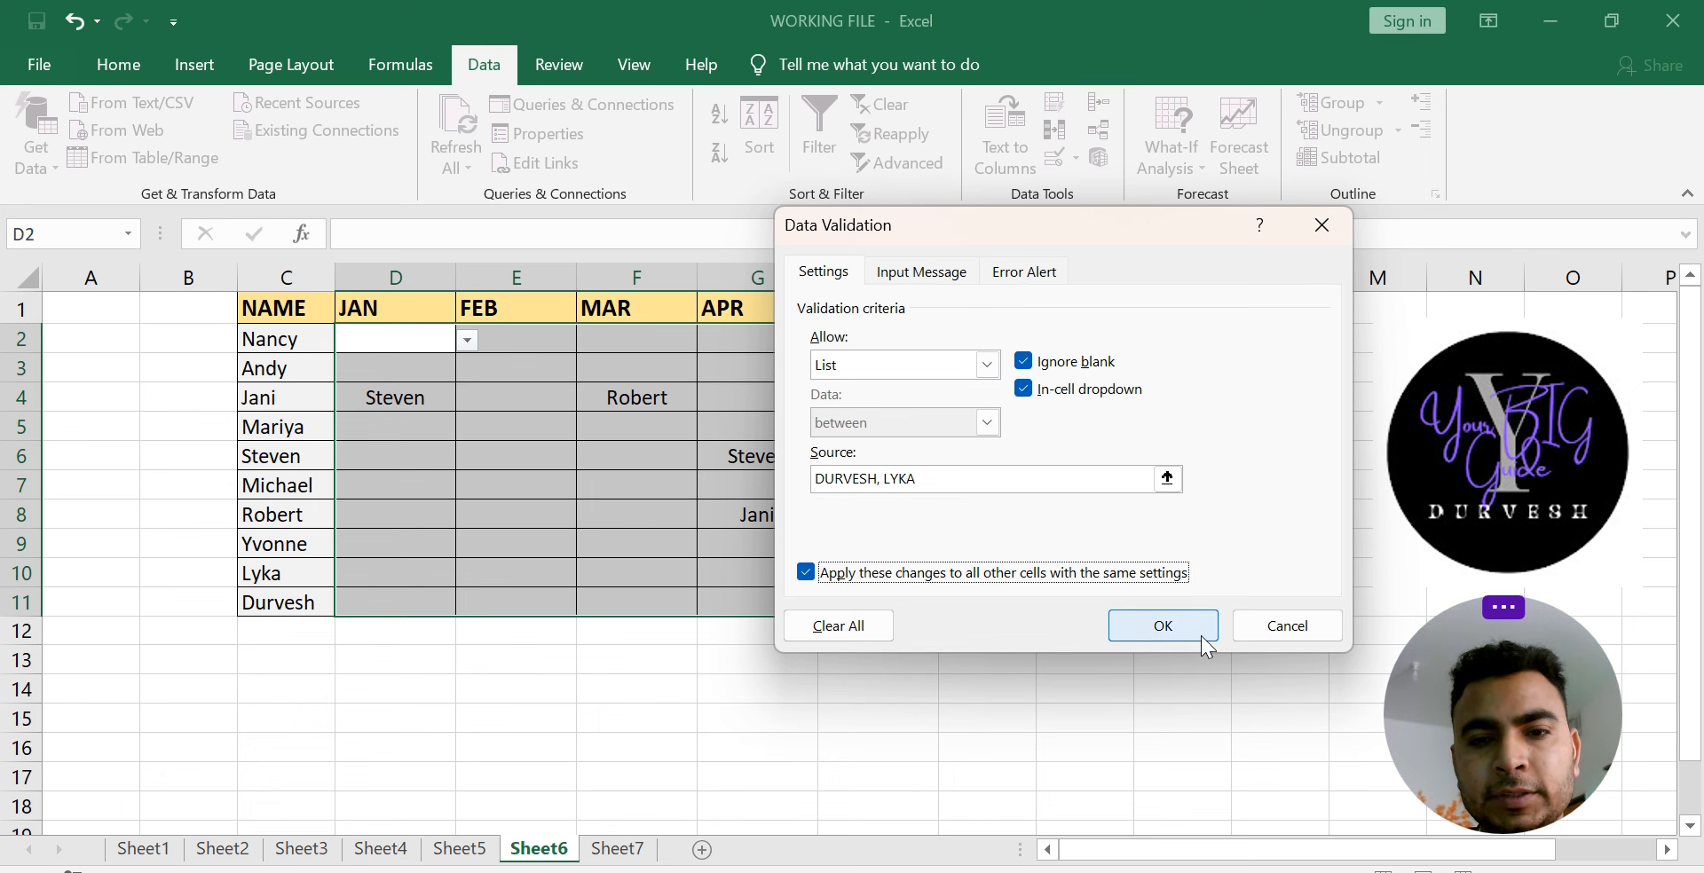
pyautogui.click(1162, 626)
# Step: Fill cell E2 with the first name offered by its new two-name dropdown
pyautogui.click(597, 423)
pyautogui.moveTo(411, 342); pyautogui.dragTo(839, 595)
pyautogui.click(471, 339)
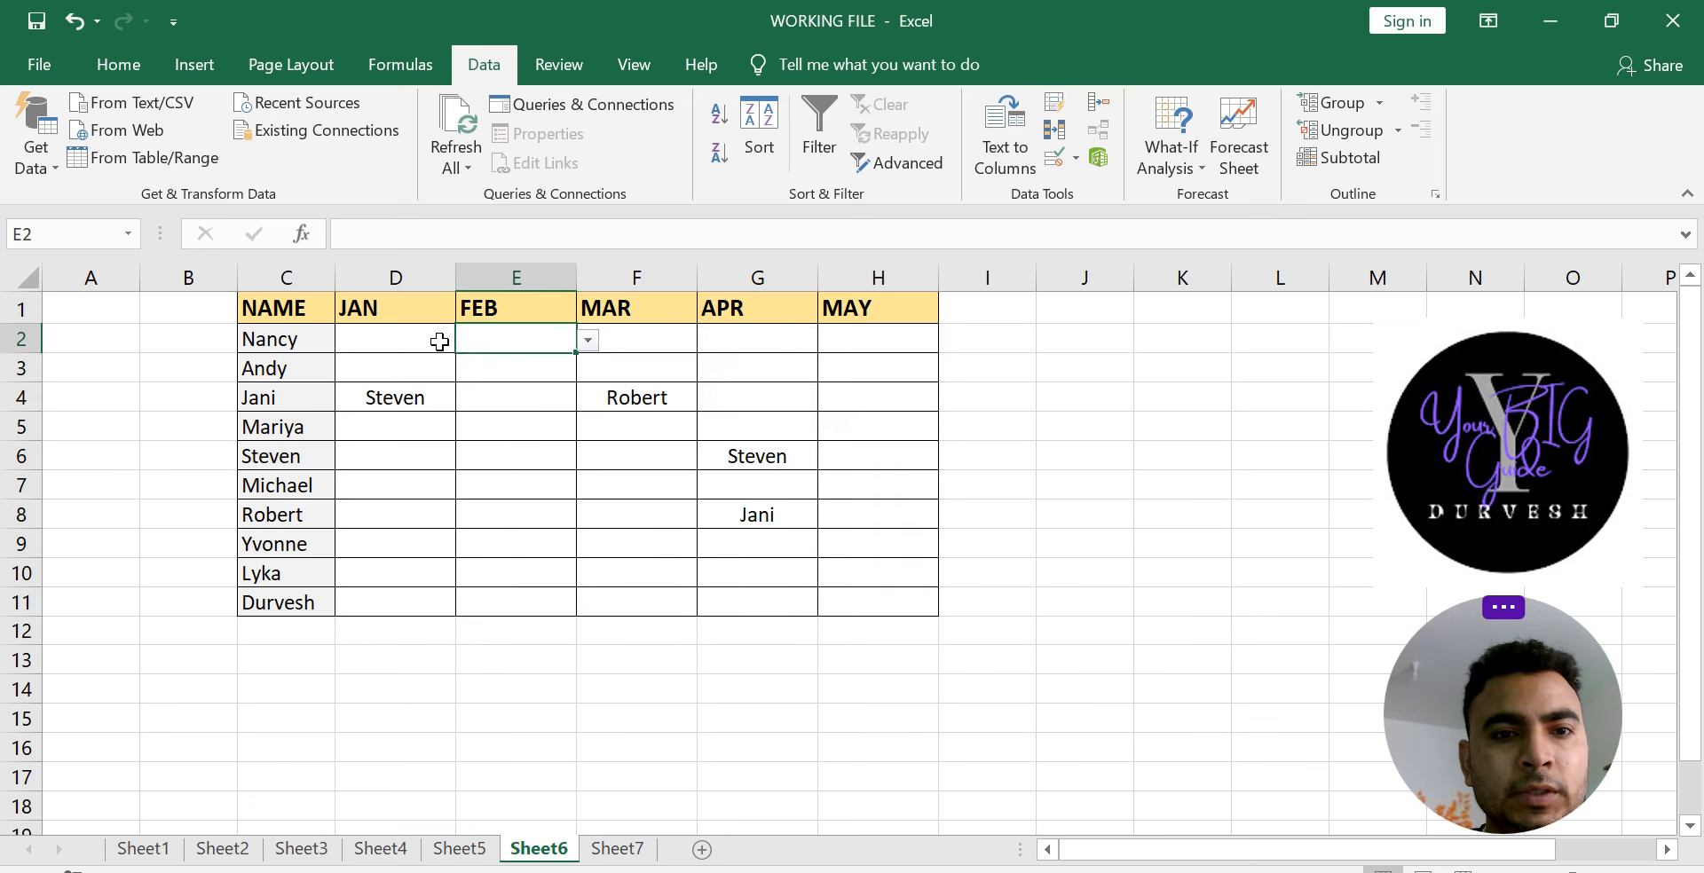
pyautogui.click(587, 340)
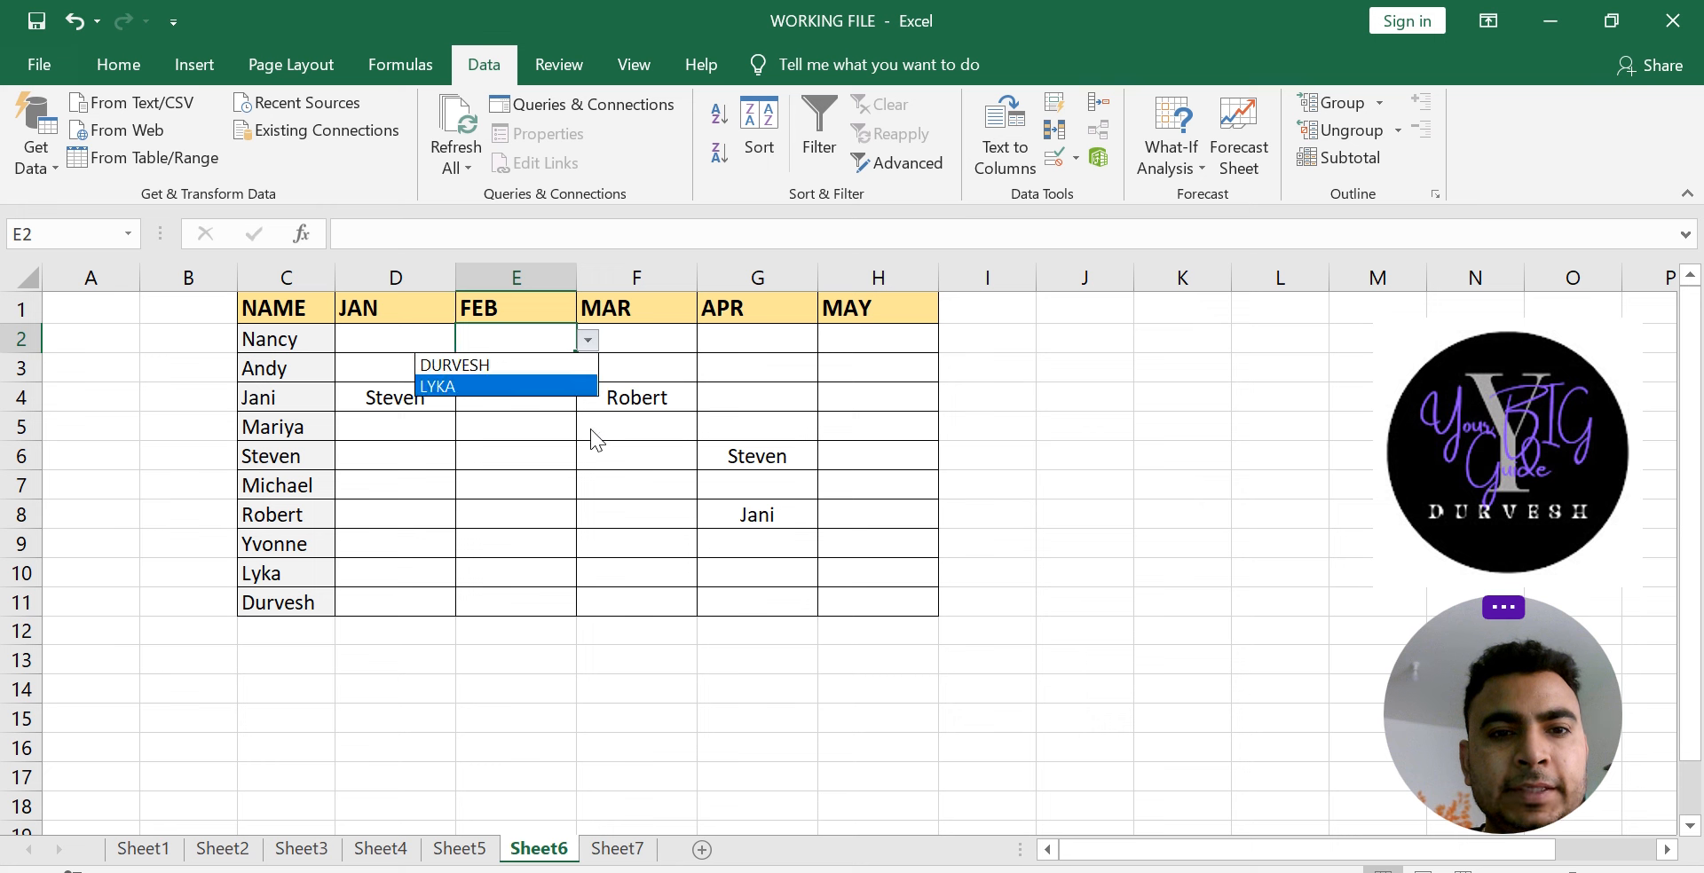
pyautogui.click(541, 364)
# Step: Check the dropdown choices in cell G6 without changing it, and fill cell H4 with the second name offered
pyautogui.click(644, 420)
pyautogui.click(711, 445)
pyautogui.click(828, 457)
pyautogui.press('Escape')
pyautogui.click(856, 390)
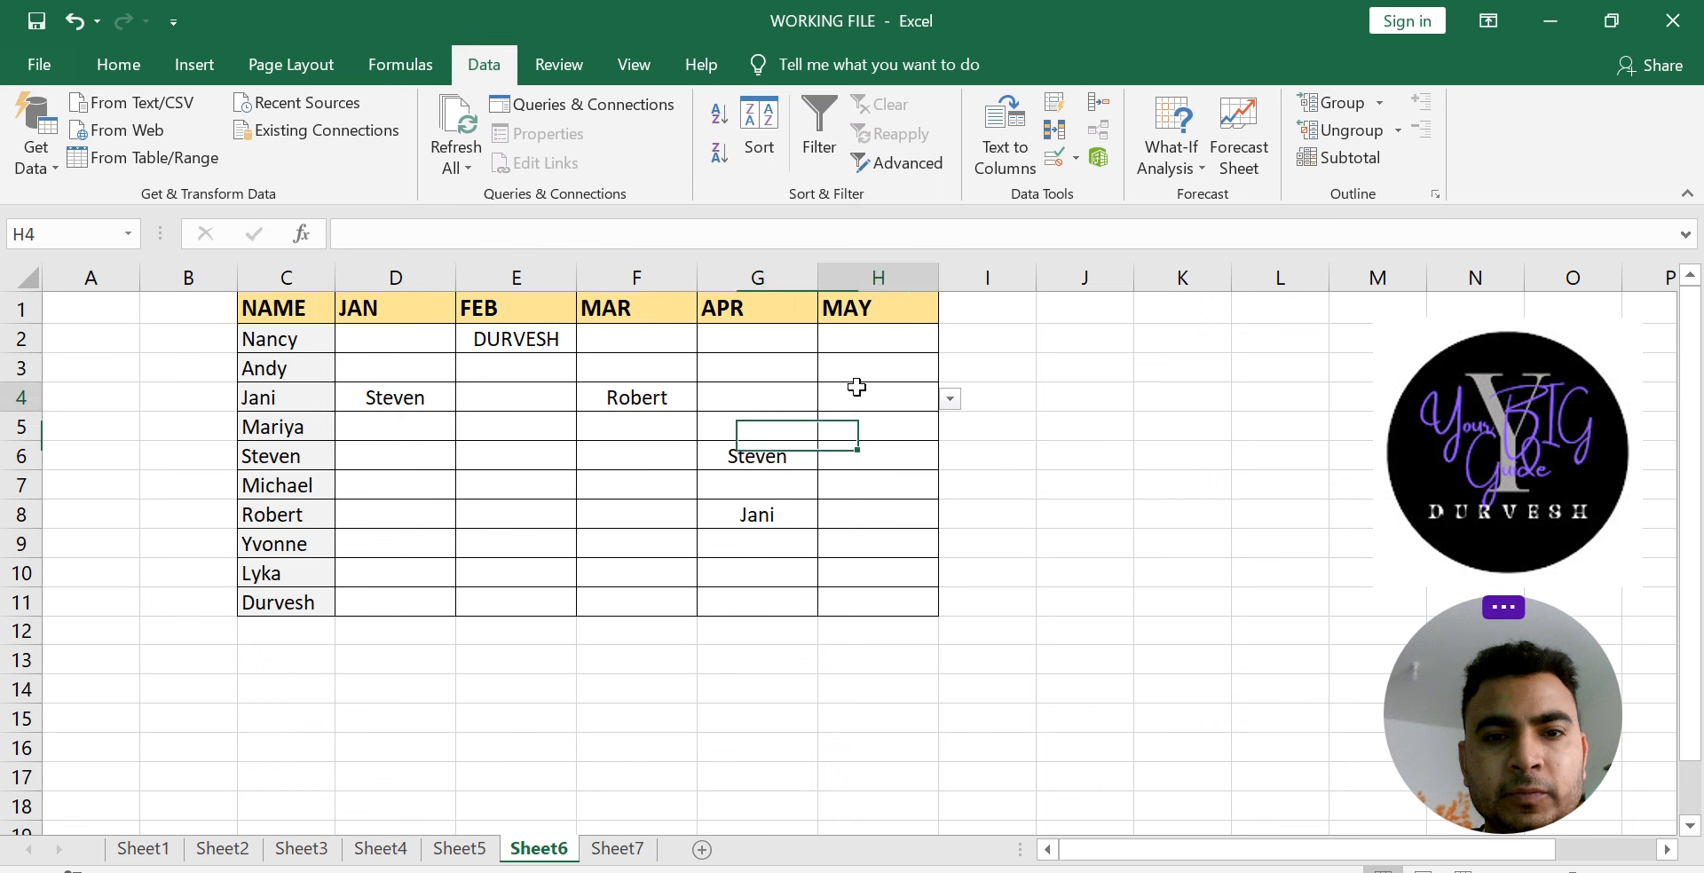
pyautogui.click(949, 399)
pyautogui.click(887, 446)
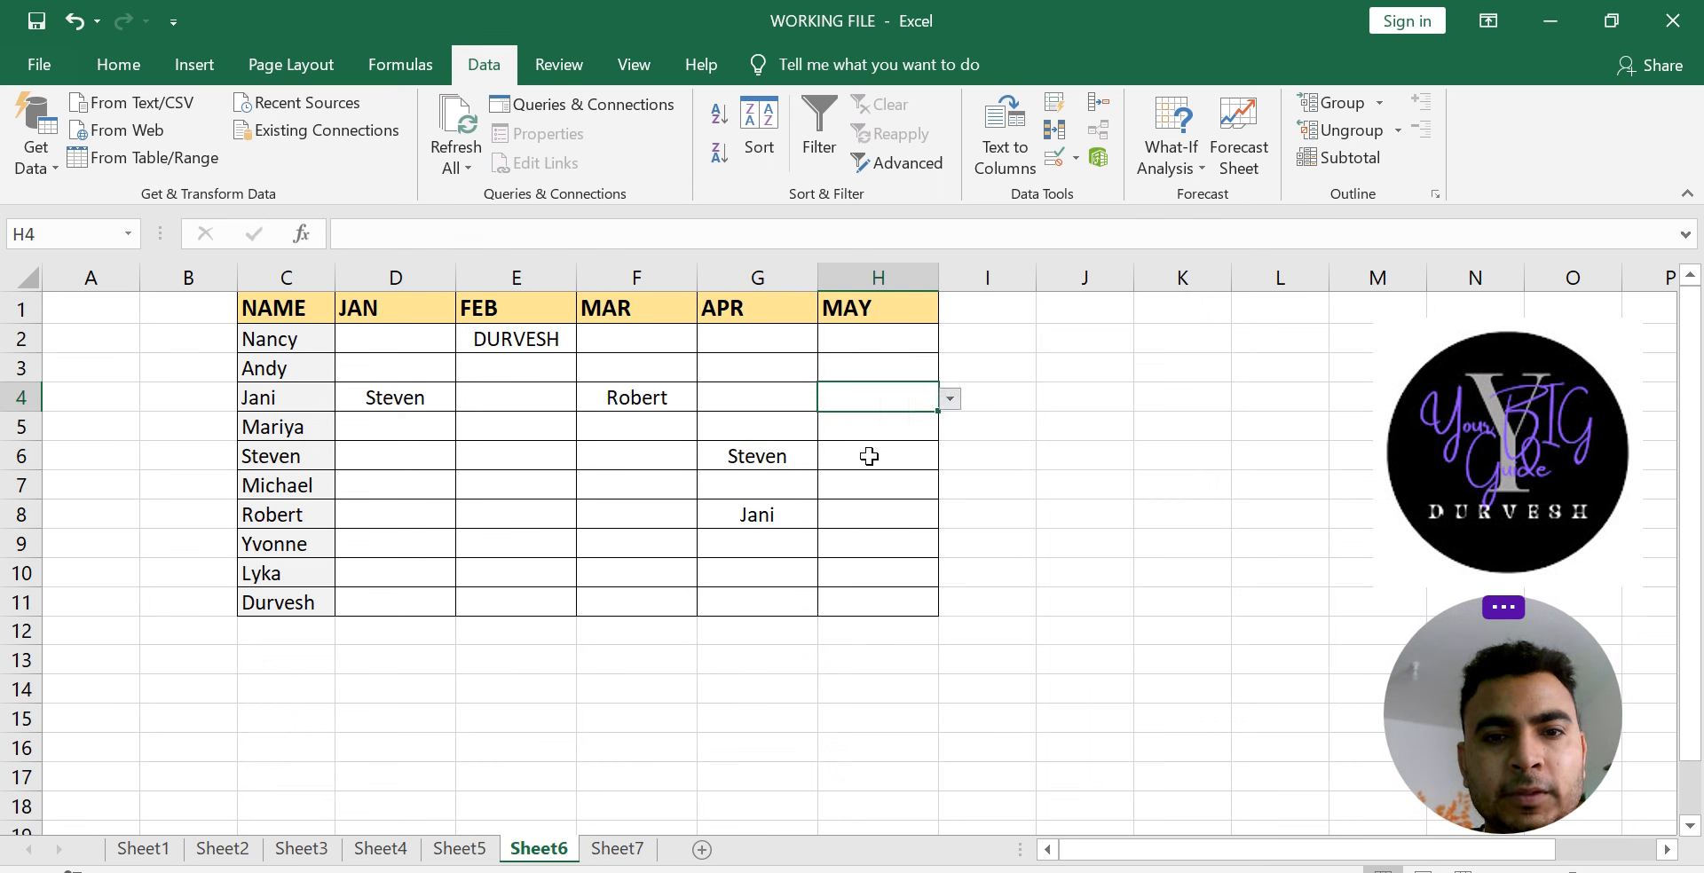
# Step: Try to enter the name from C3 in capitals in cell E6, although it is not in the two-name validation list
pyautogui.click(562, 451)
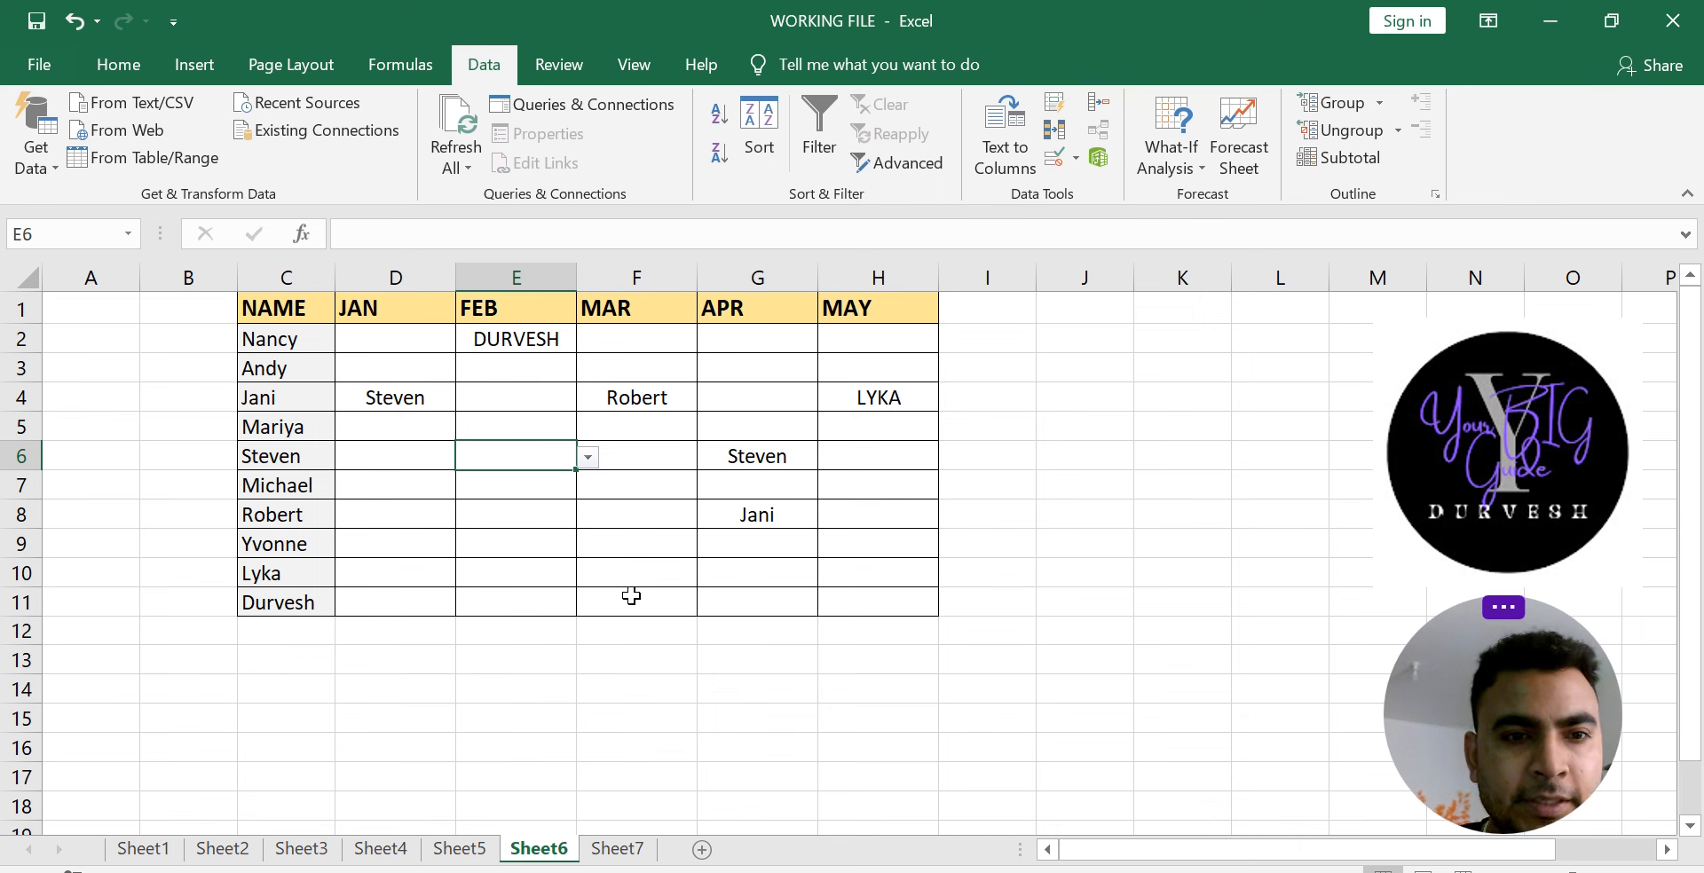
pyautogui.write('ANDY')
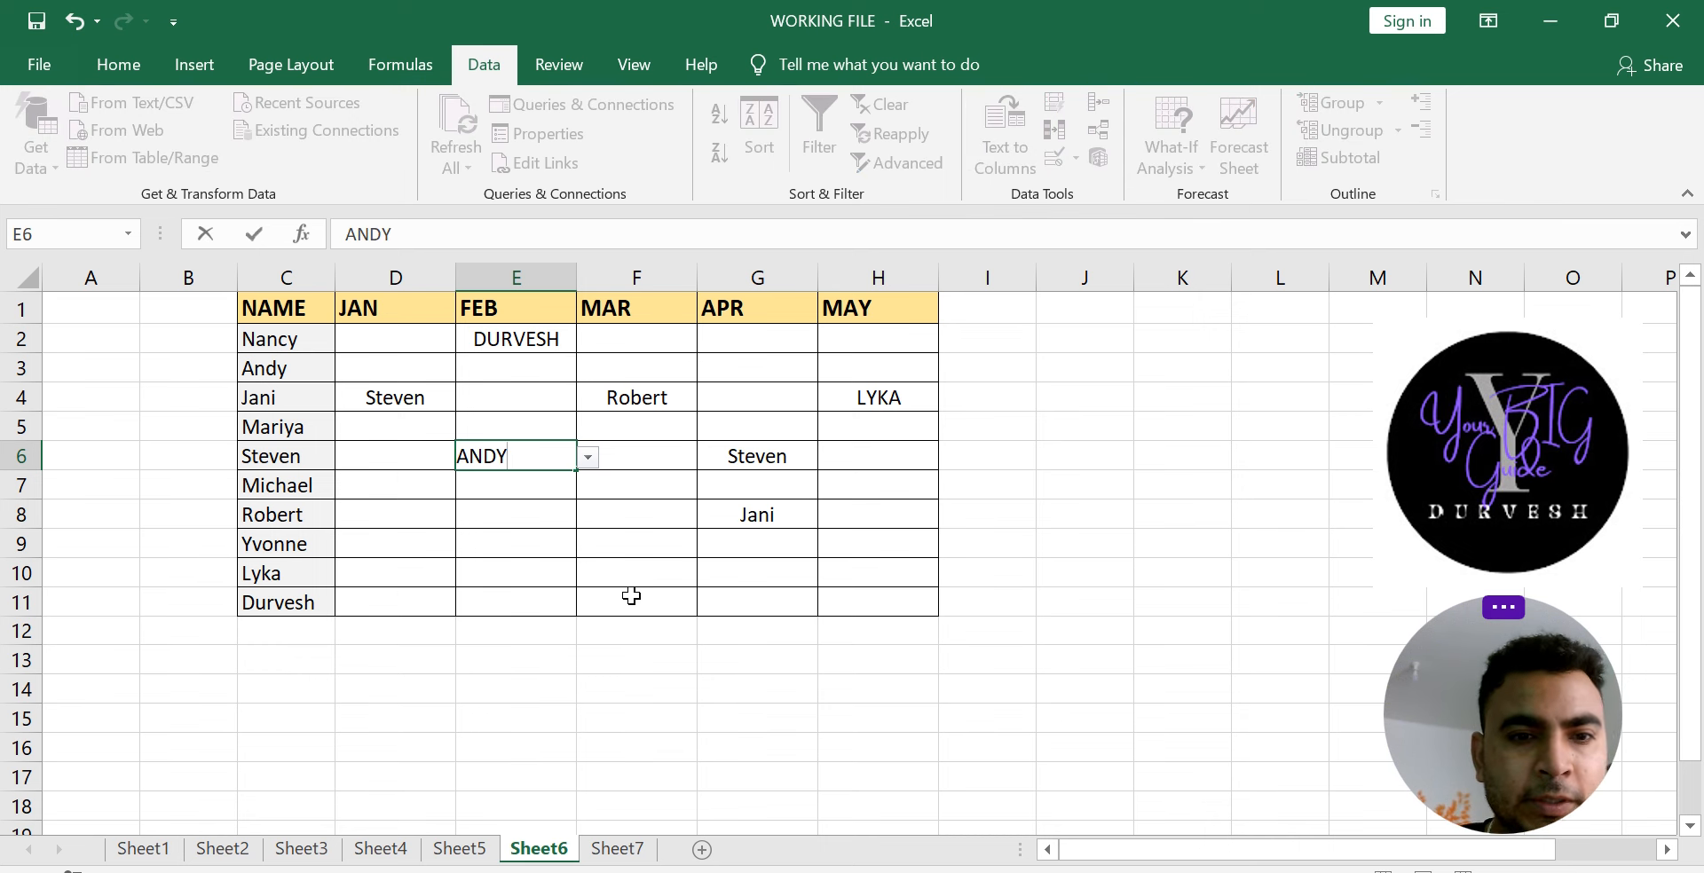
pyautogui.press('Return')
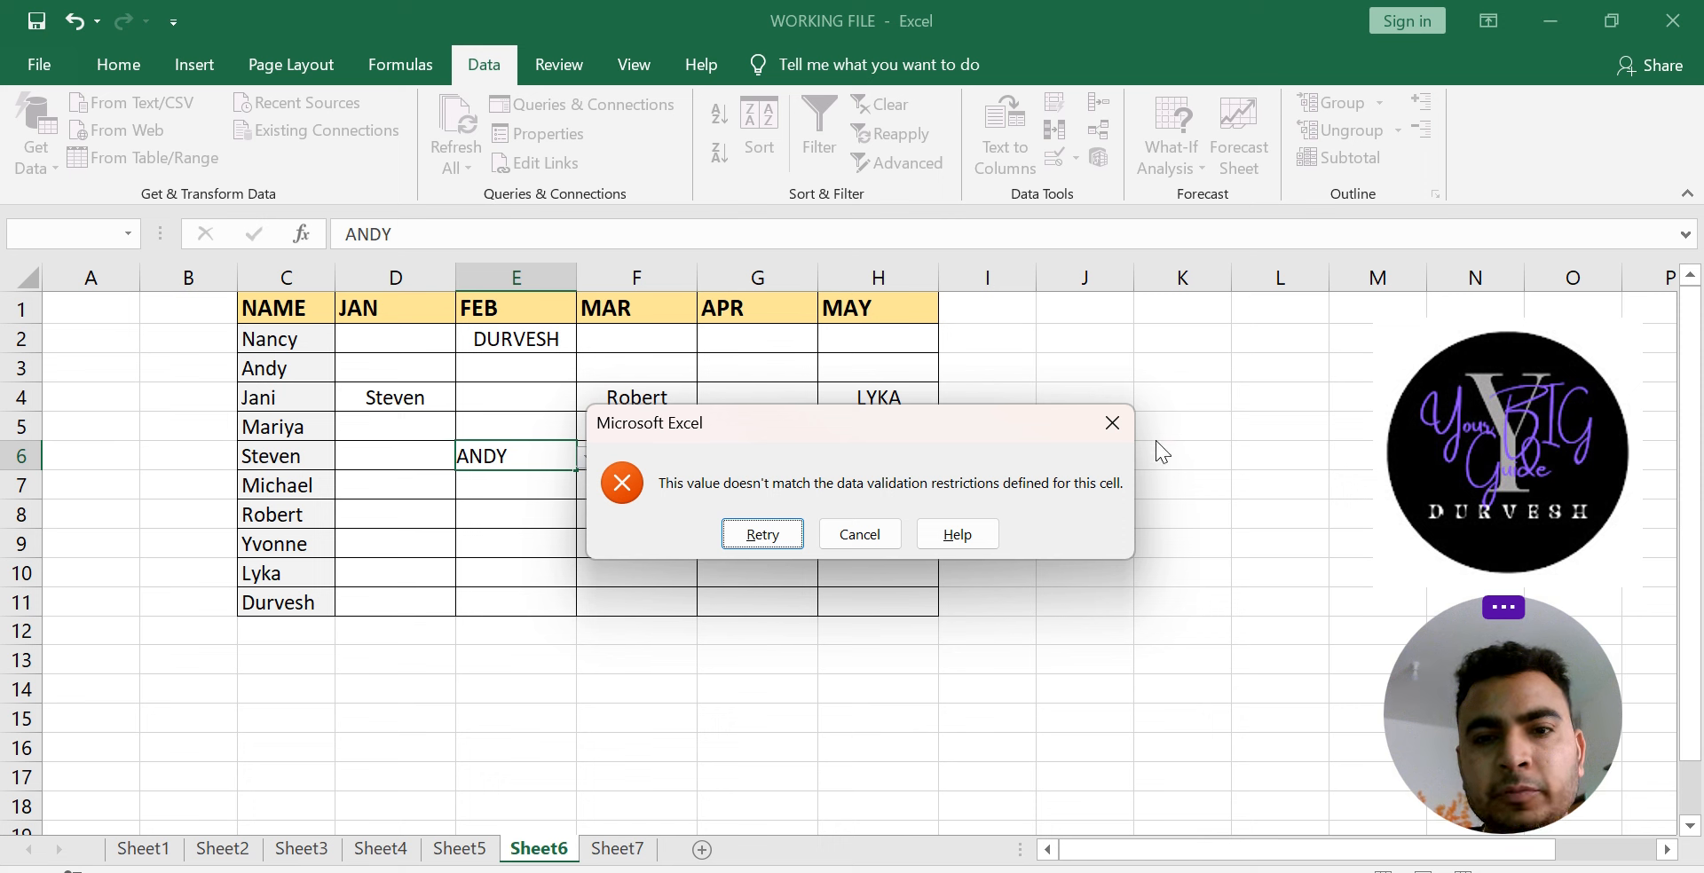
# Step: Clear all data validation from cells D2:H11 and delete their contents
pyautogui.click(1105, 437)
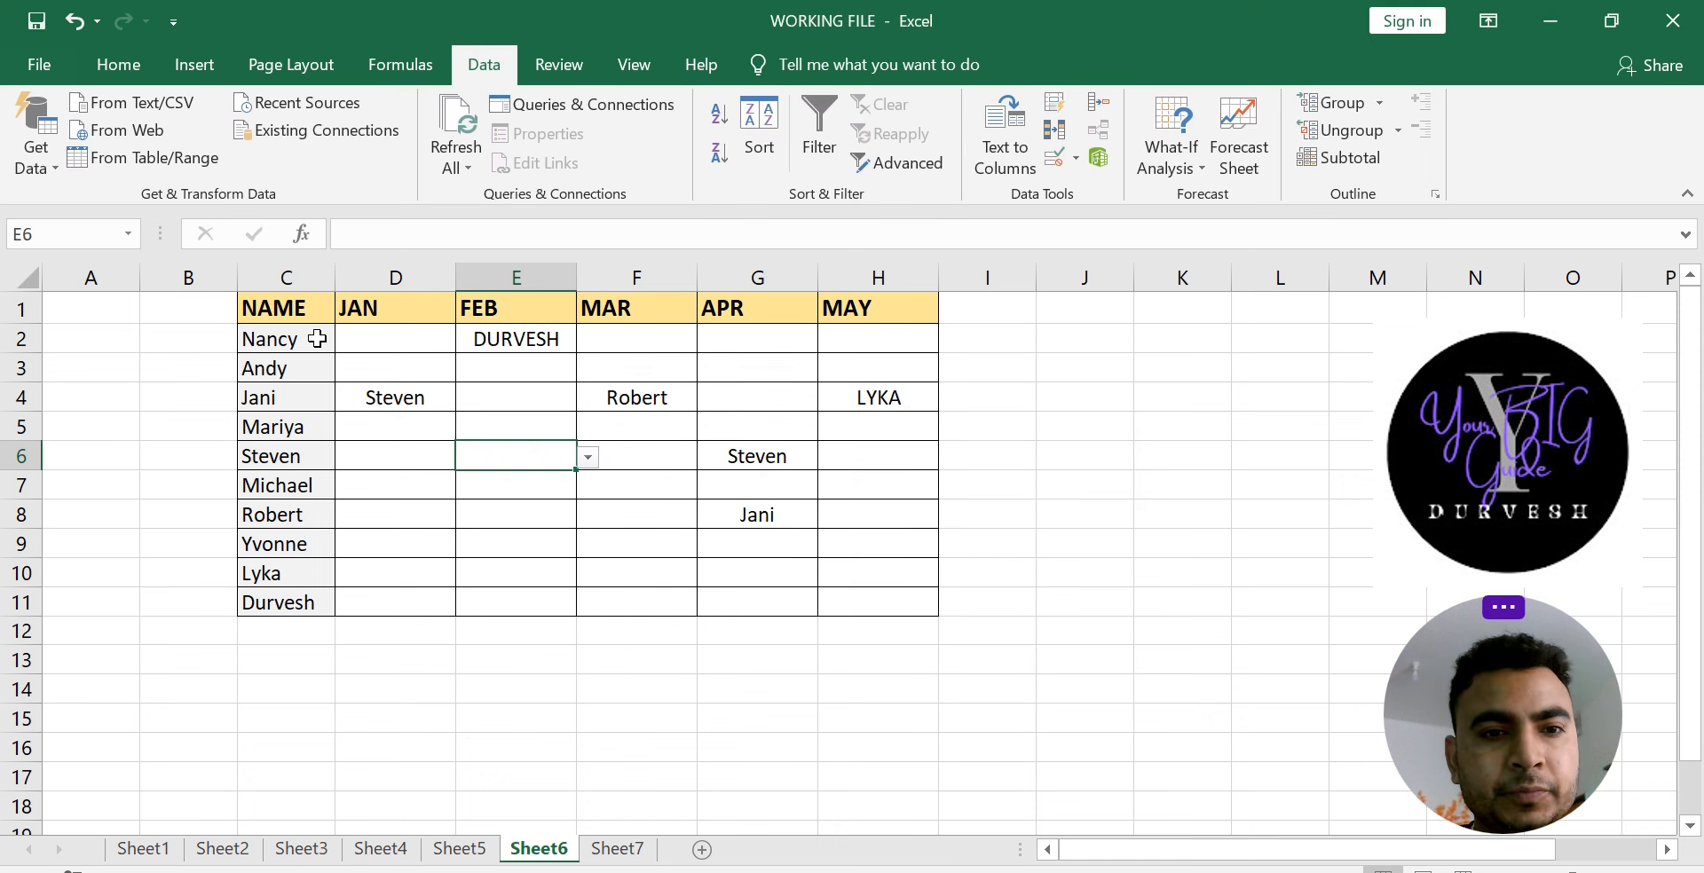
pyautogui.moveTo(358, 350); pyautogui.dragTo(874, 602)
pyautogui.click(1054, 157)
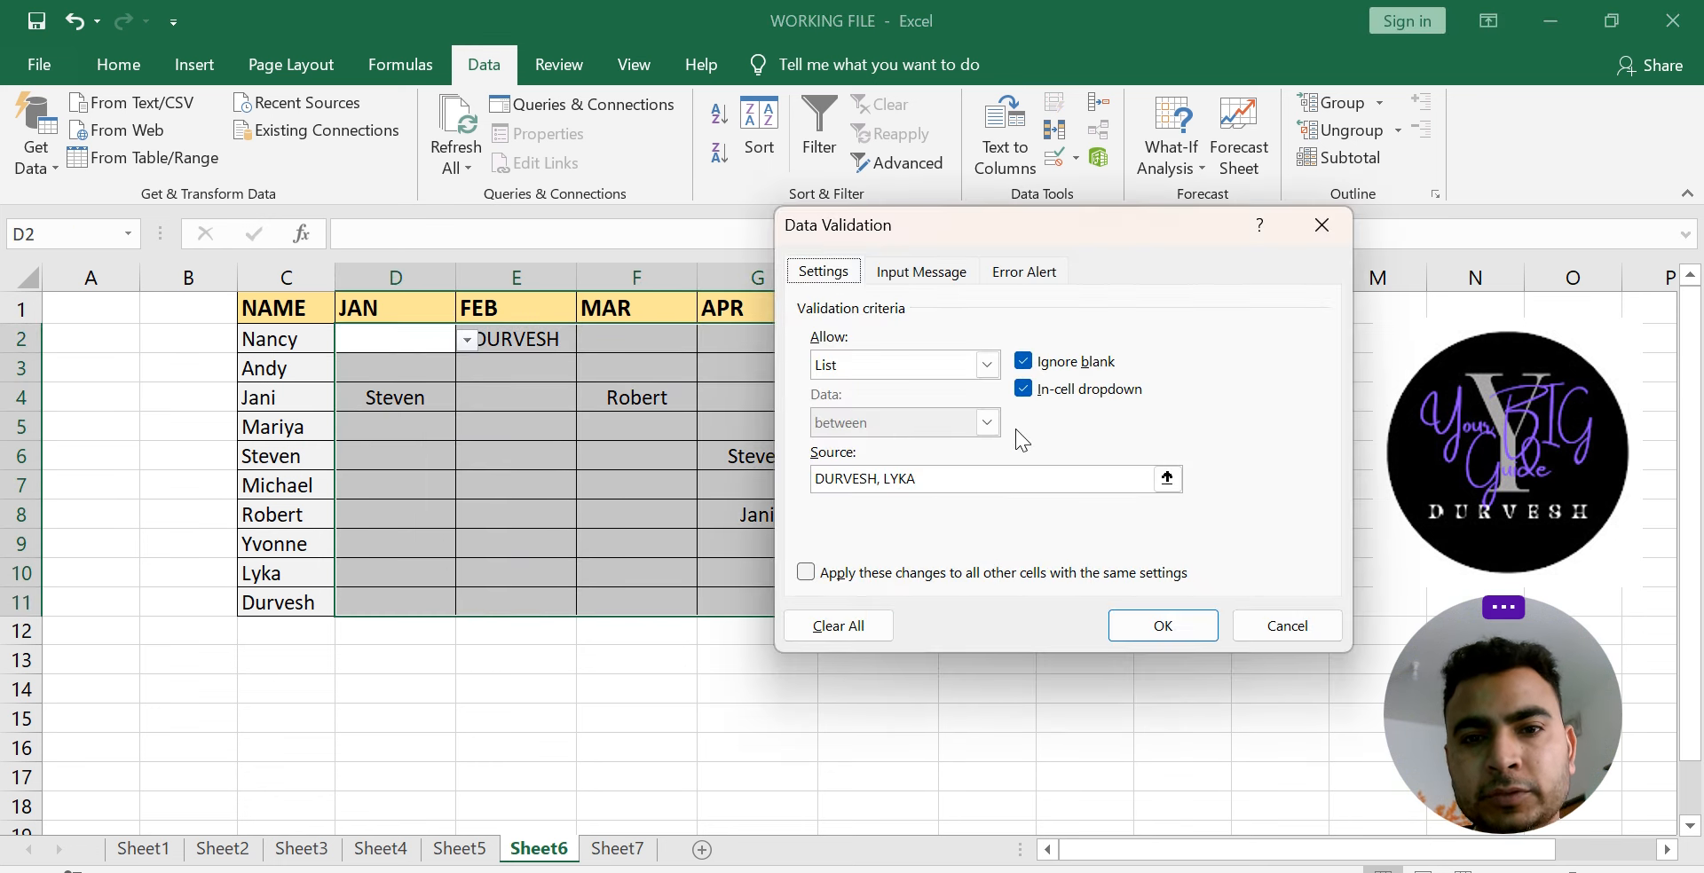
pyautogui.click(869, 626)
pyautogui.click(1117, 627)
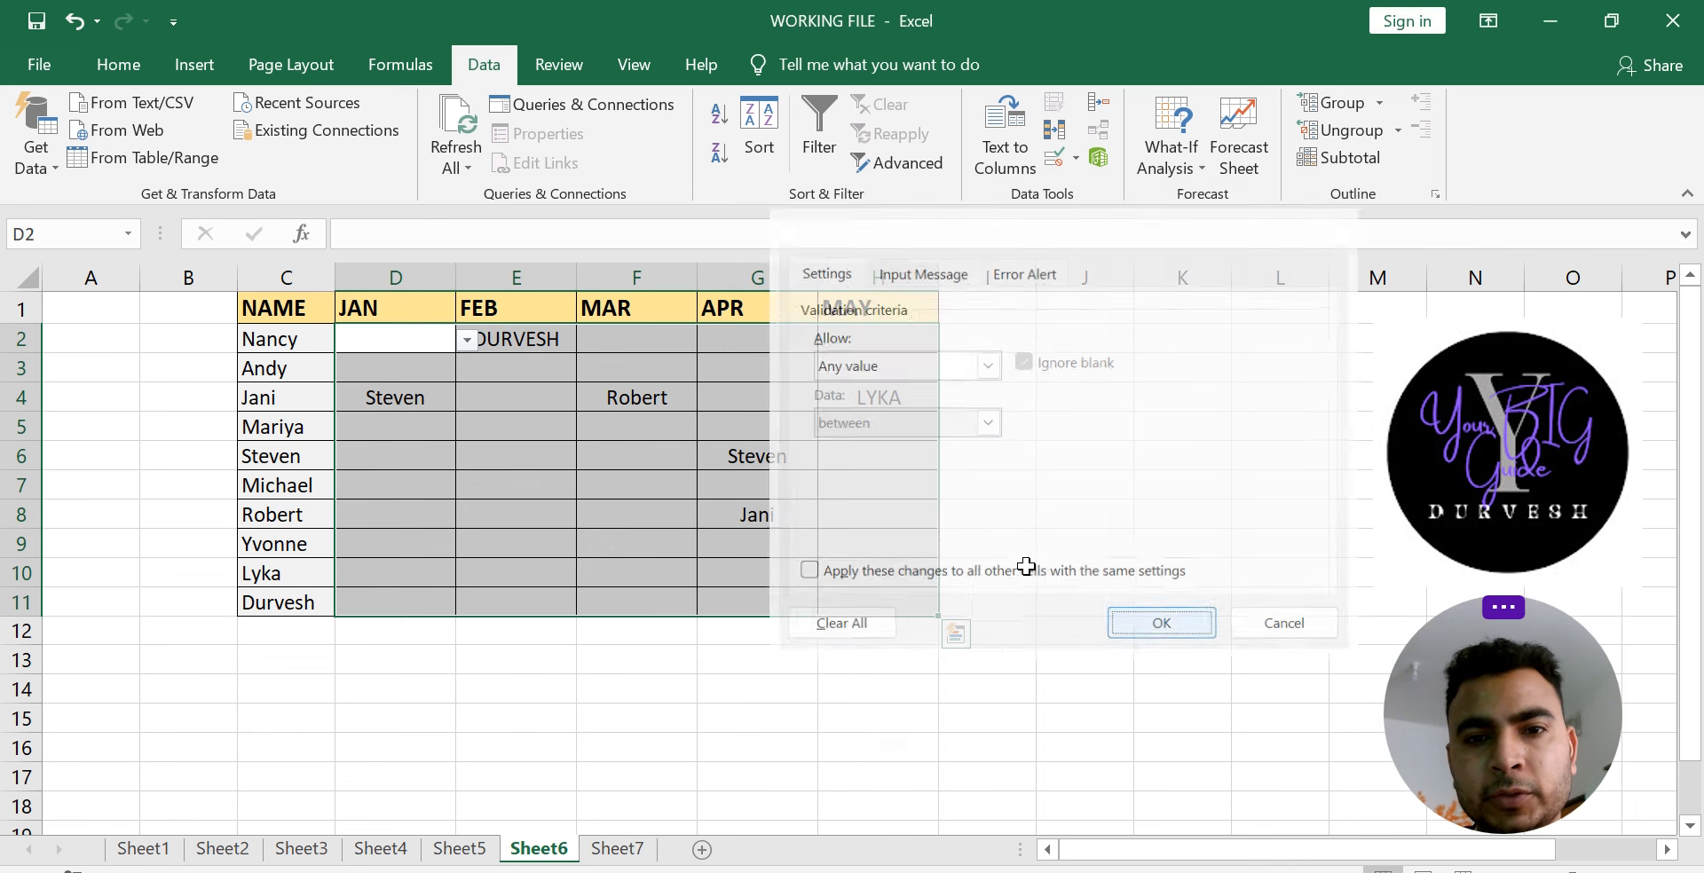
pyautogui.press('Delete')
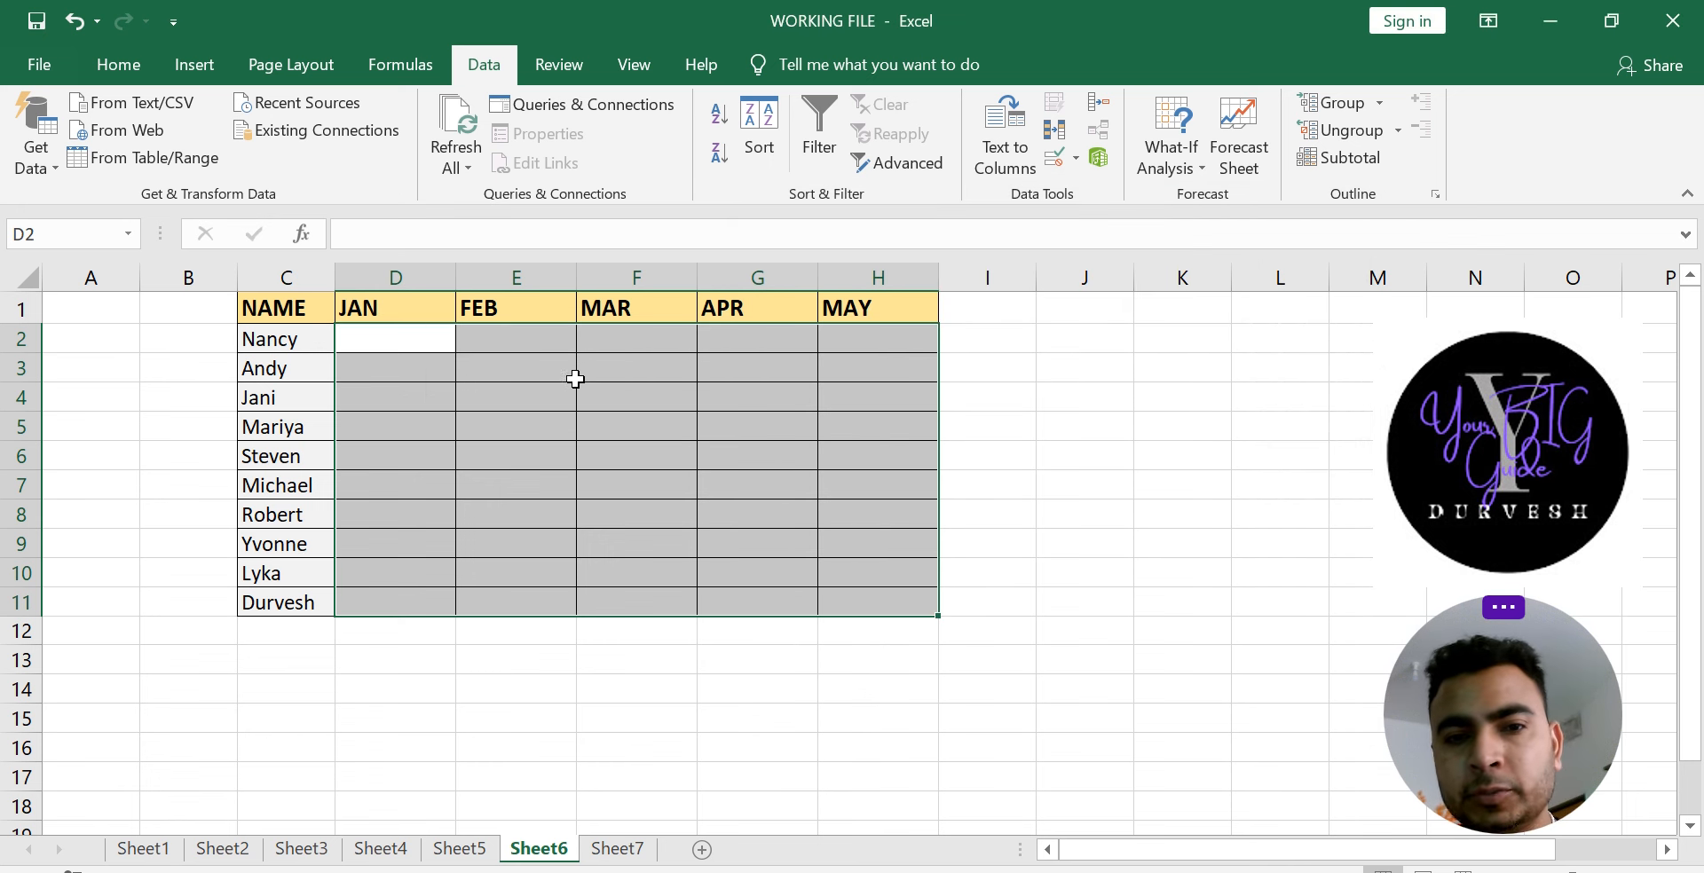
# Step: Restrict cells D2:H11 with data validation to whole numbers between a minimum of 50 and a maximum of 100
pyautogui.click(1070, 161)
pyautogui.click(1076, 195)
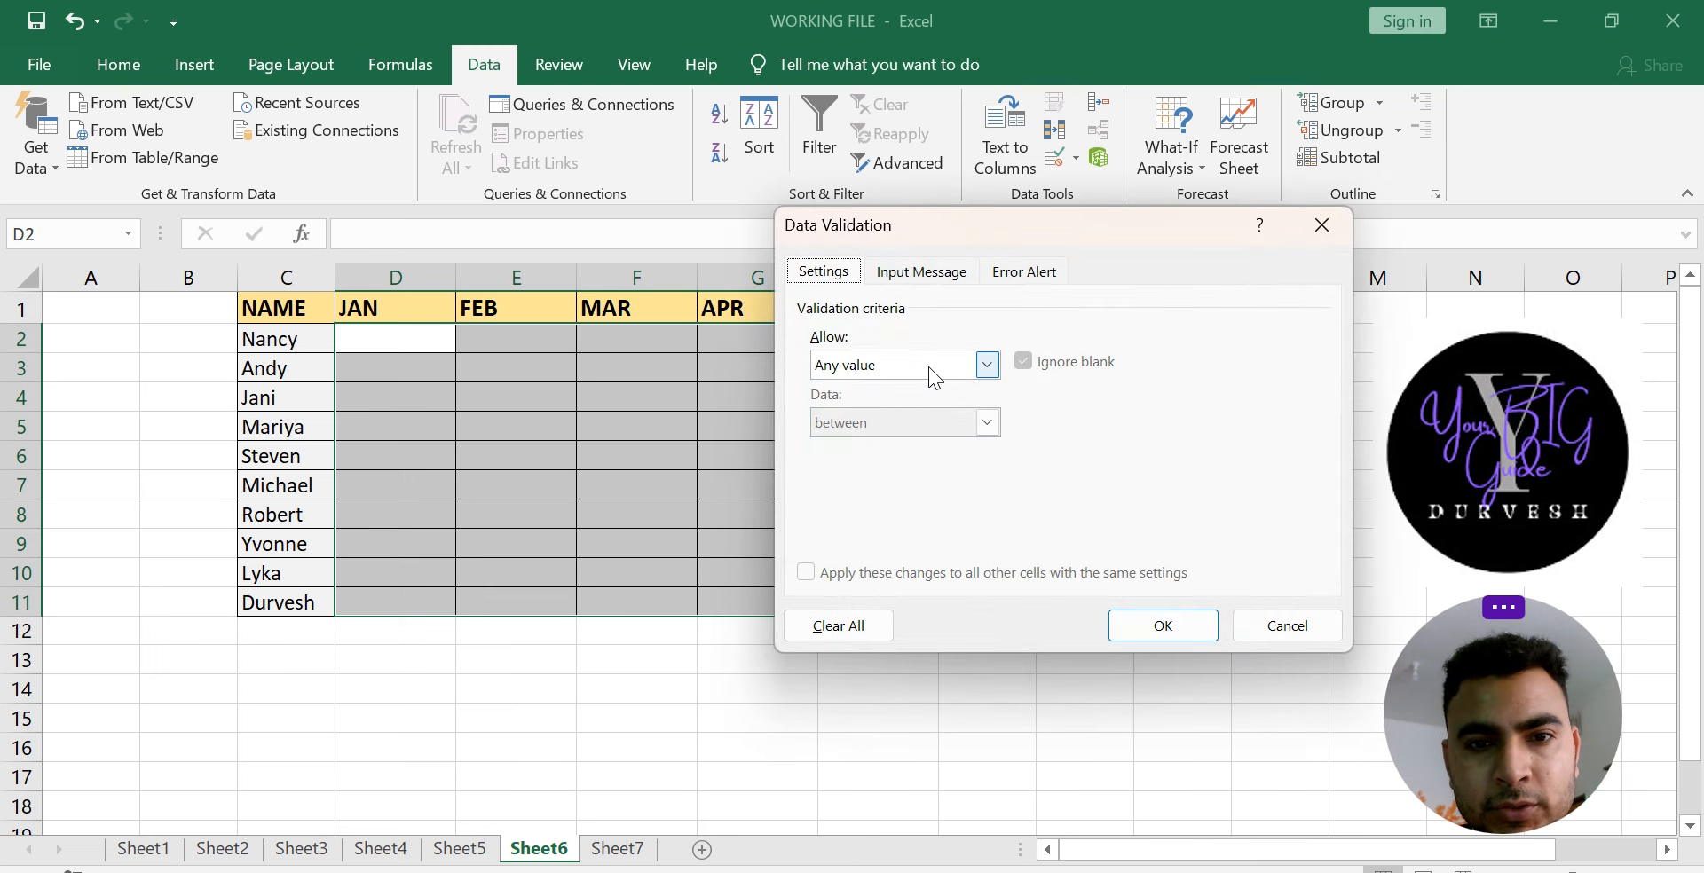
pyautogui.click(987, 365)
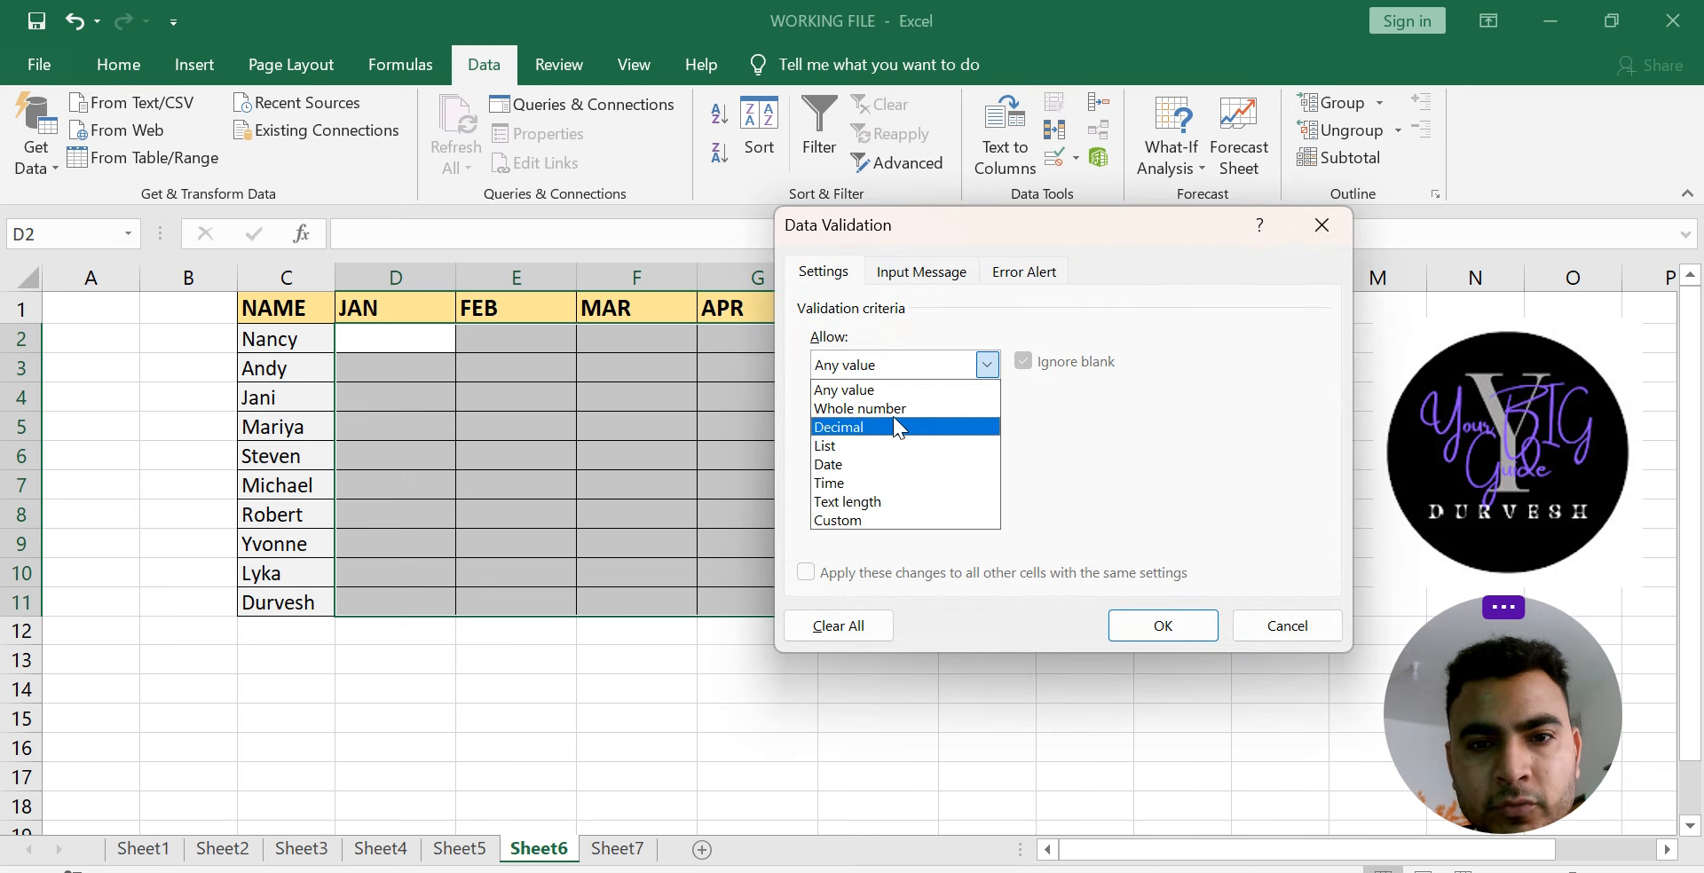
pyautogui.click(893, 410)
pyautogui.click(917, 477)
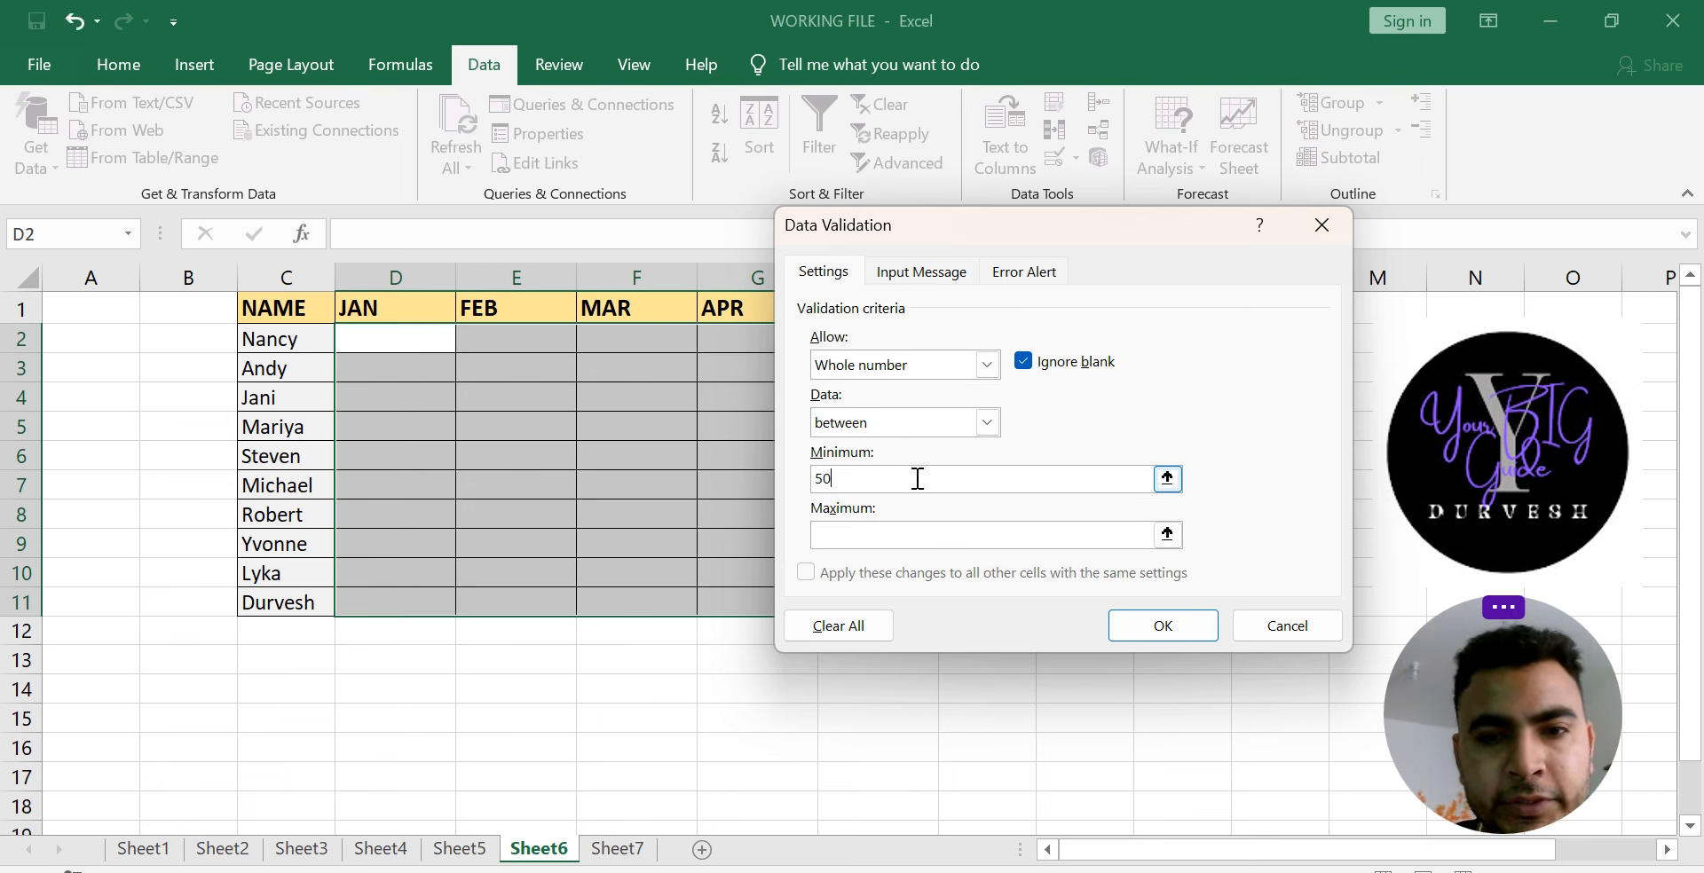
pyautogui.click(850, 537)
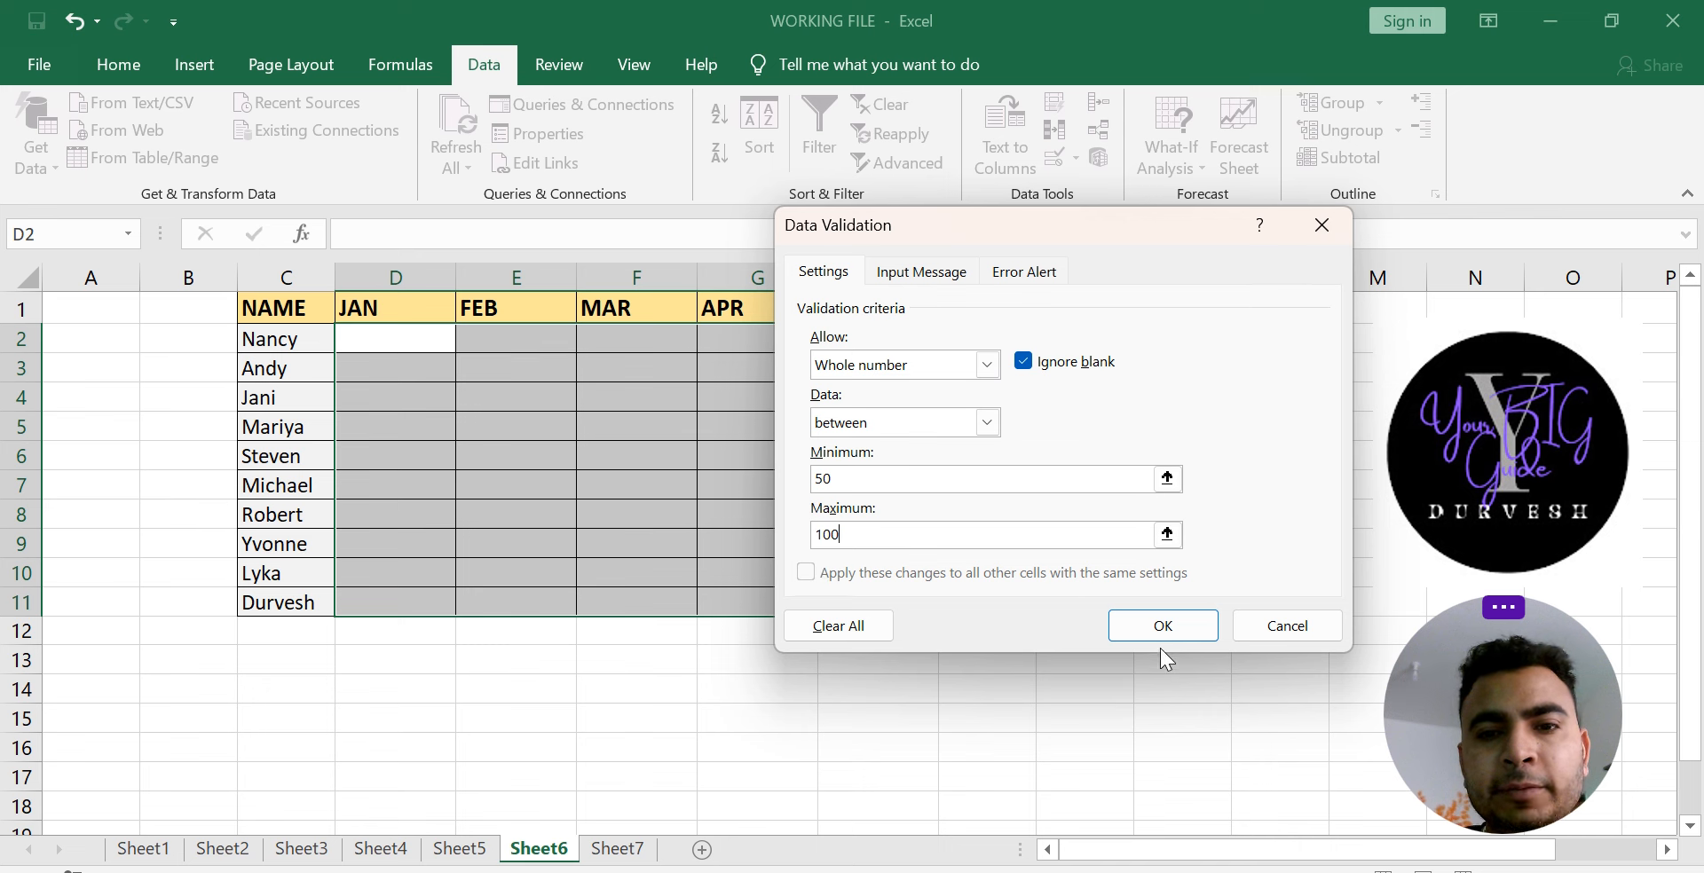
pyautogui.click(1150, 627)
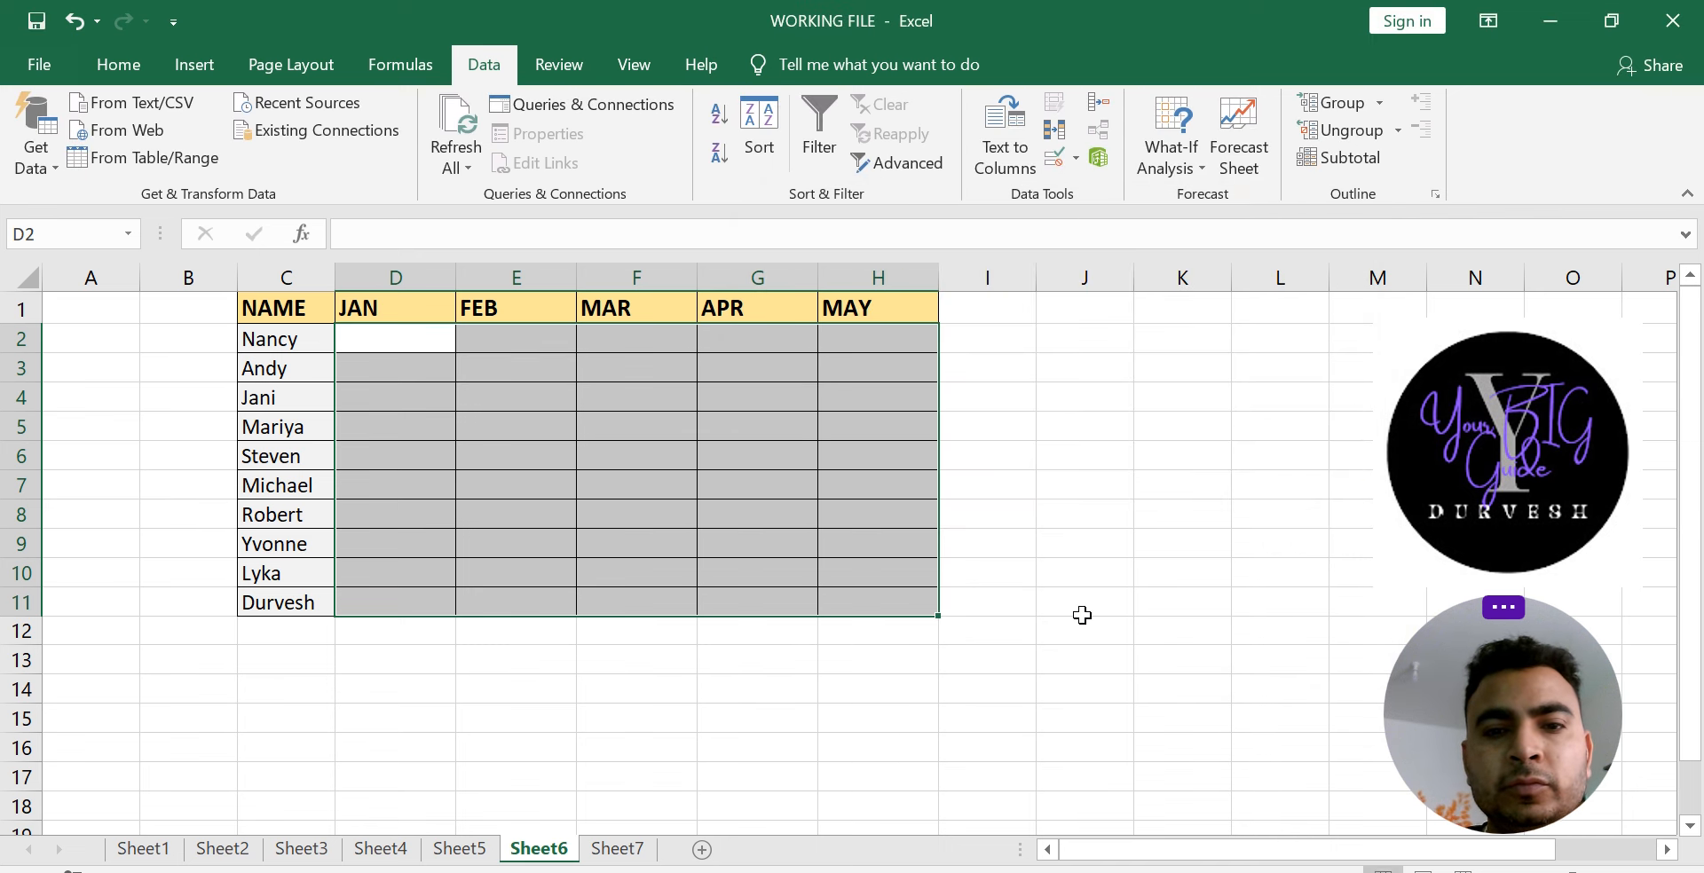
# Step: Test the number limits in cell F3 by trying to enter 10 and replacing the entry with 60
pyautogui.click(601, 372)
pyautogui.write('10')
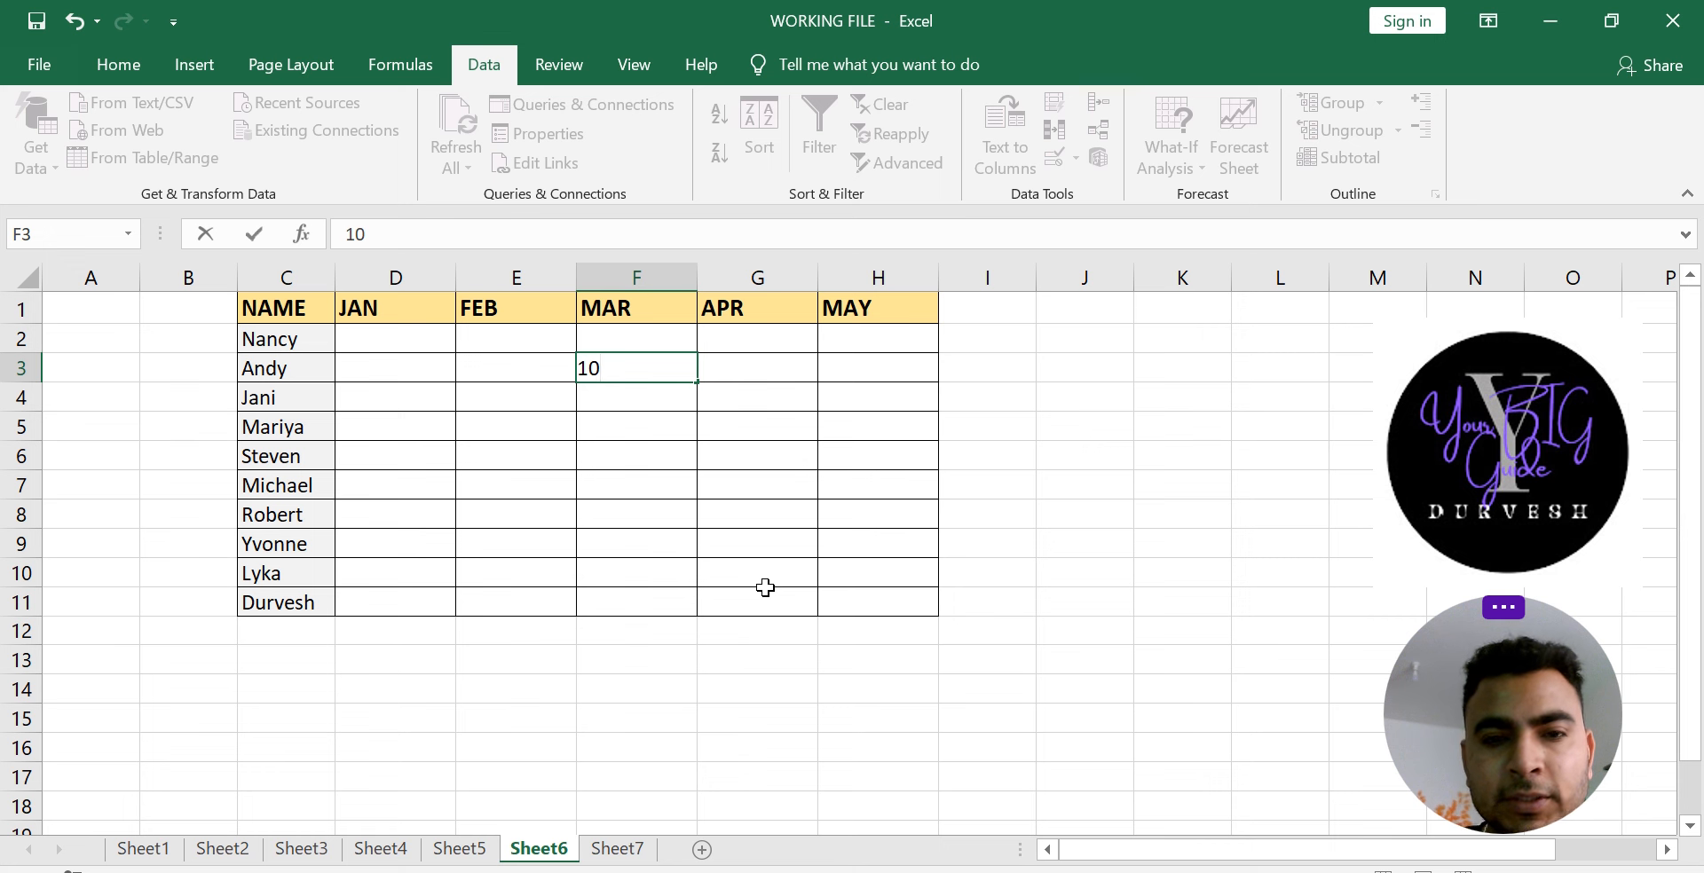
pyautogui.press('Return')
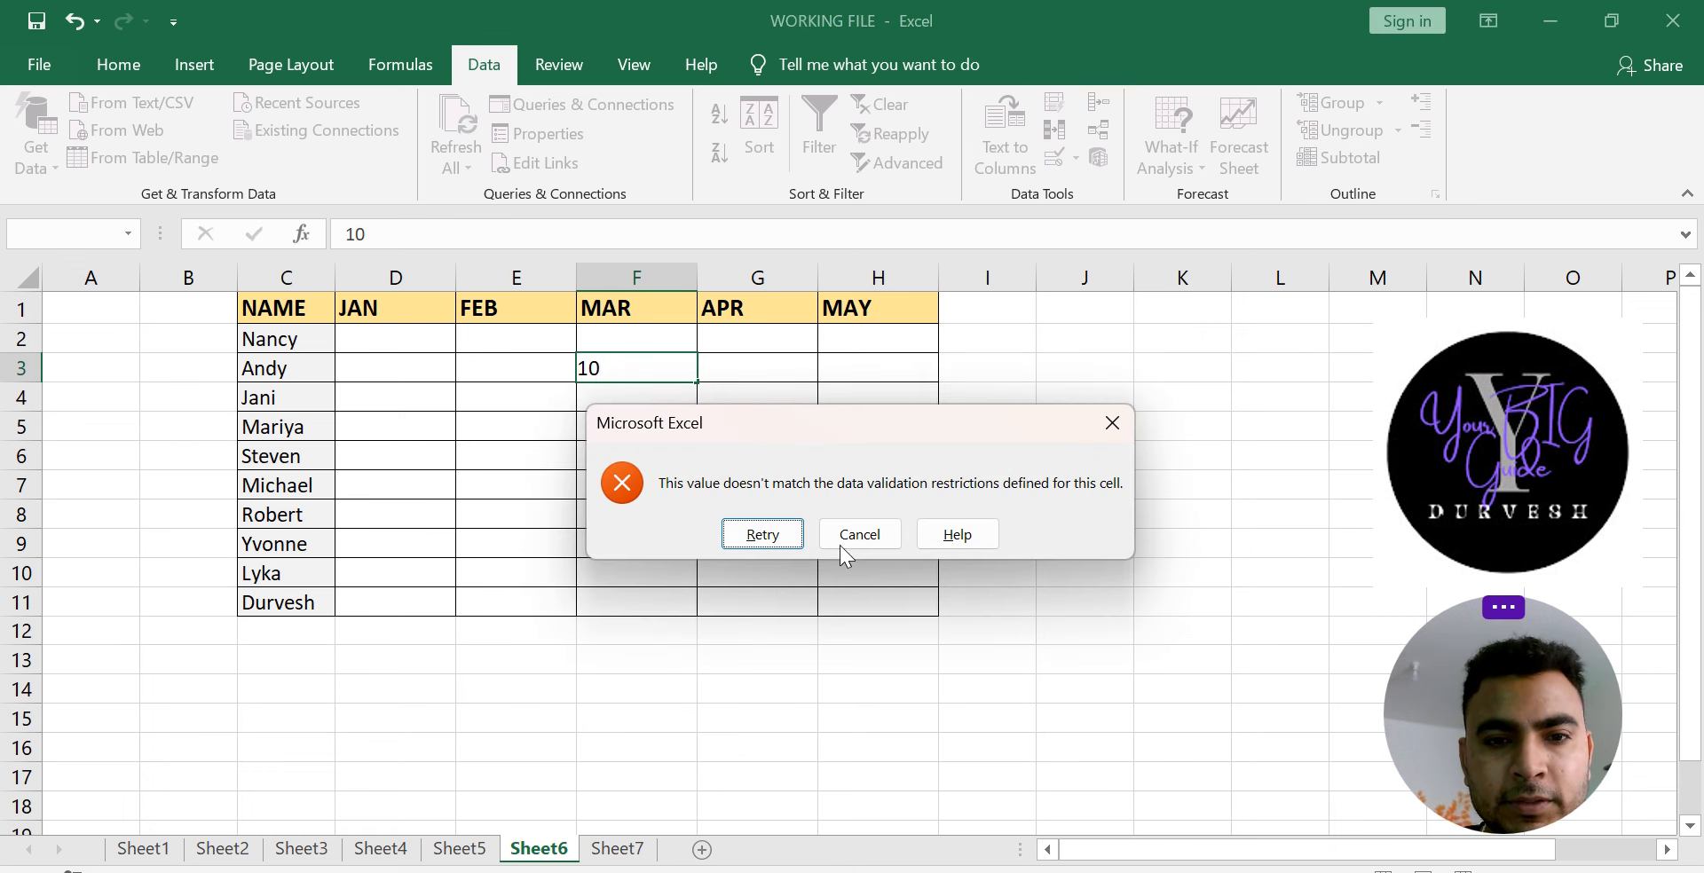
pyautogui.click(762, 533)
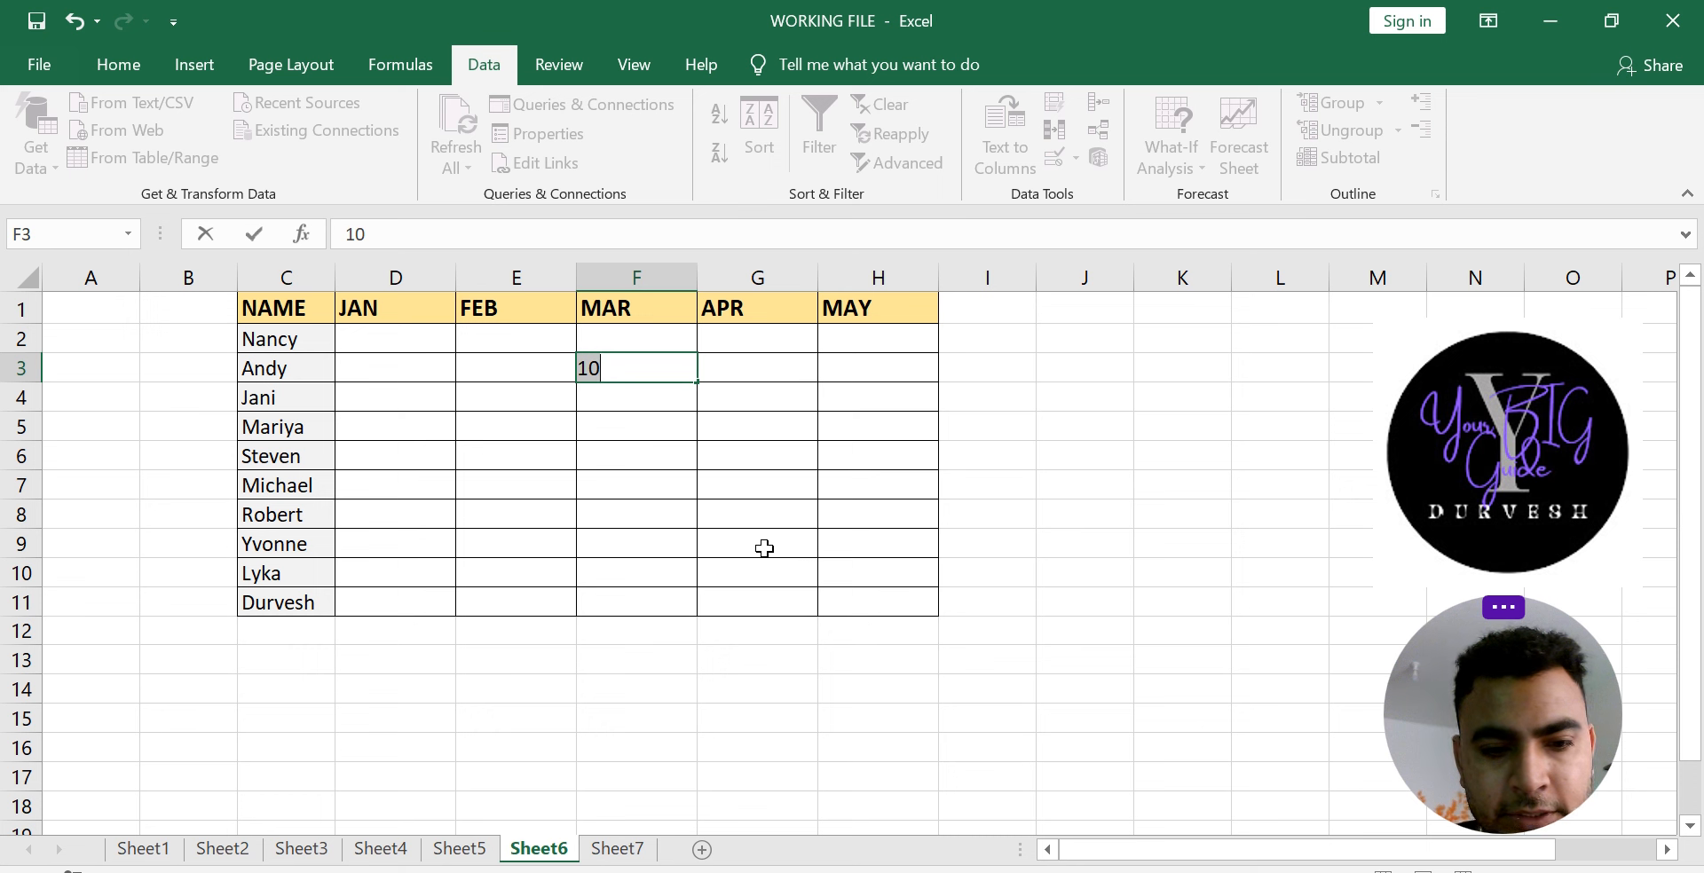
pyautogui.write('60')
pyautogui.press('Return')
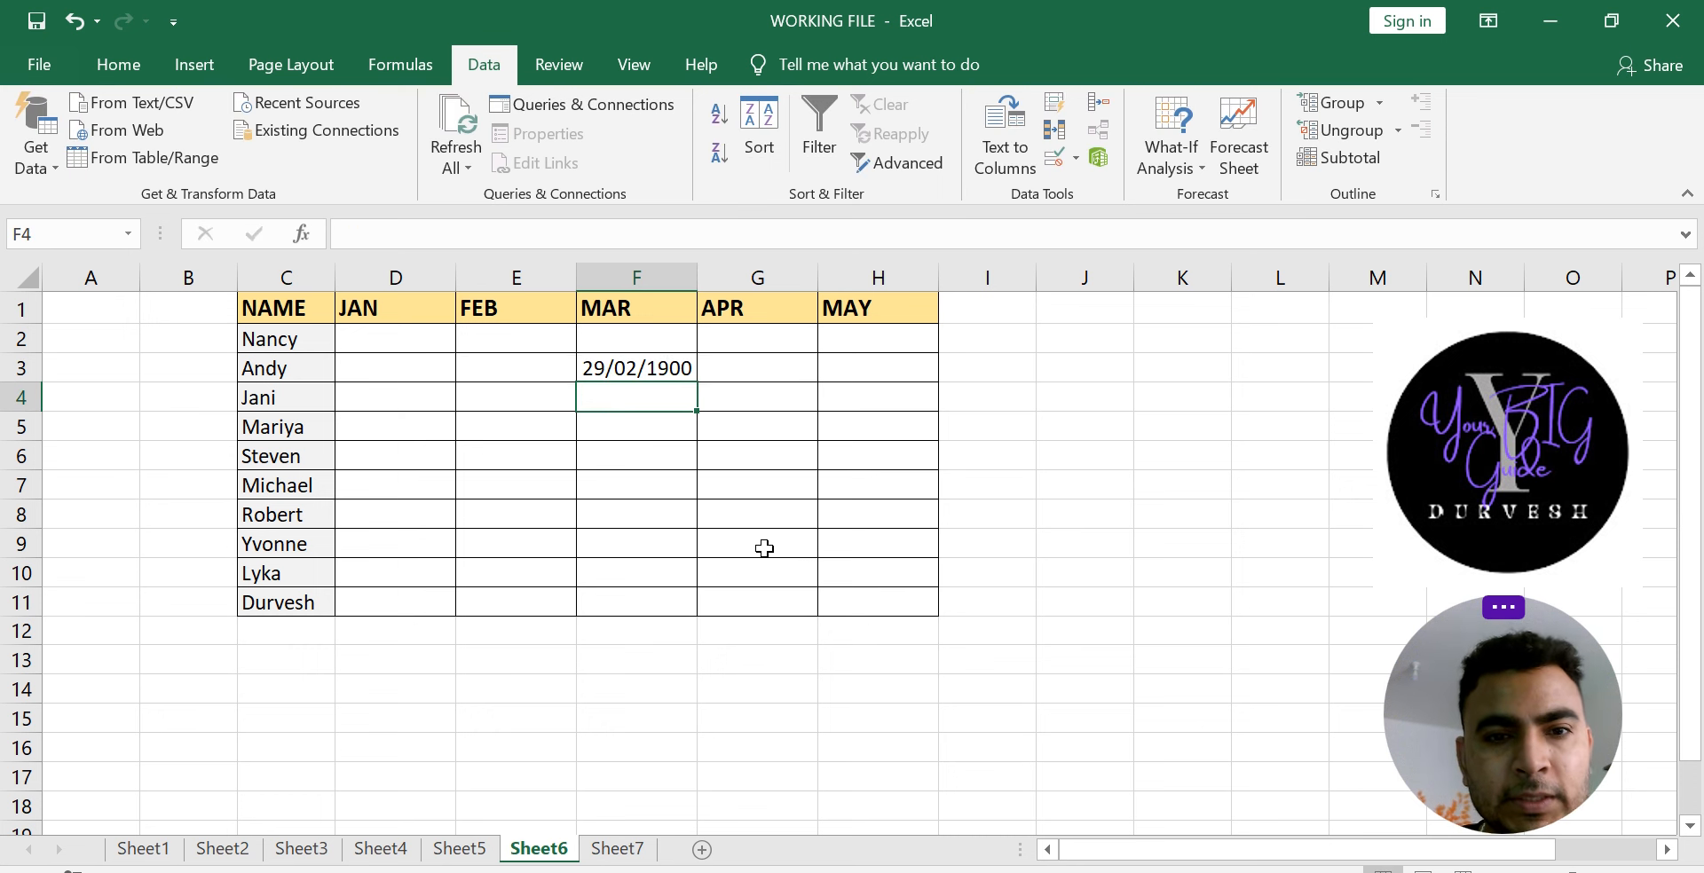
# Step: Try to enter 200 in cell F6, retry the same value, and abandon the entry
pyautogui.click(661, 449)
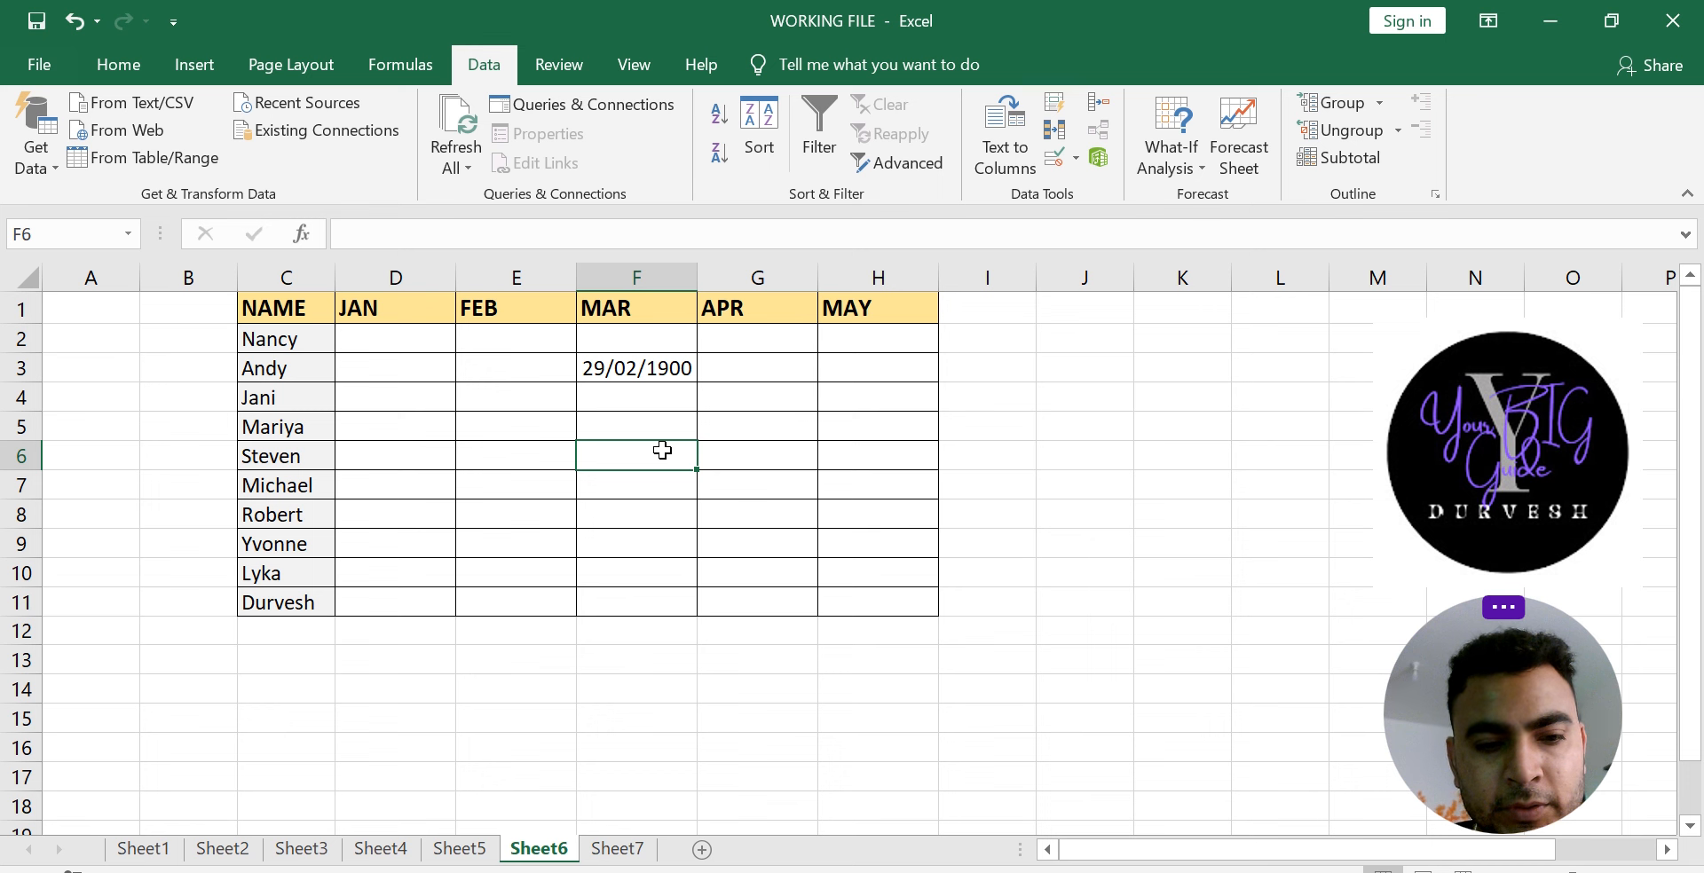
pyautogui.write('200')
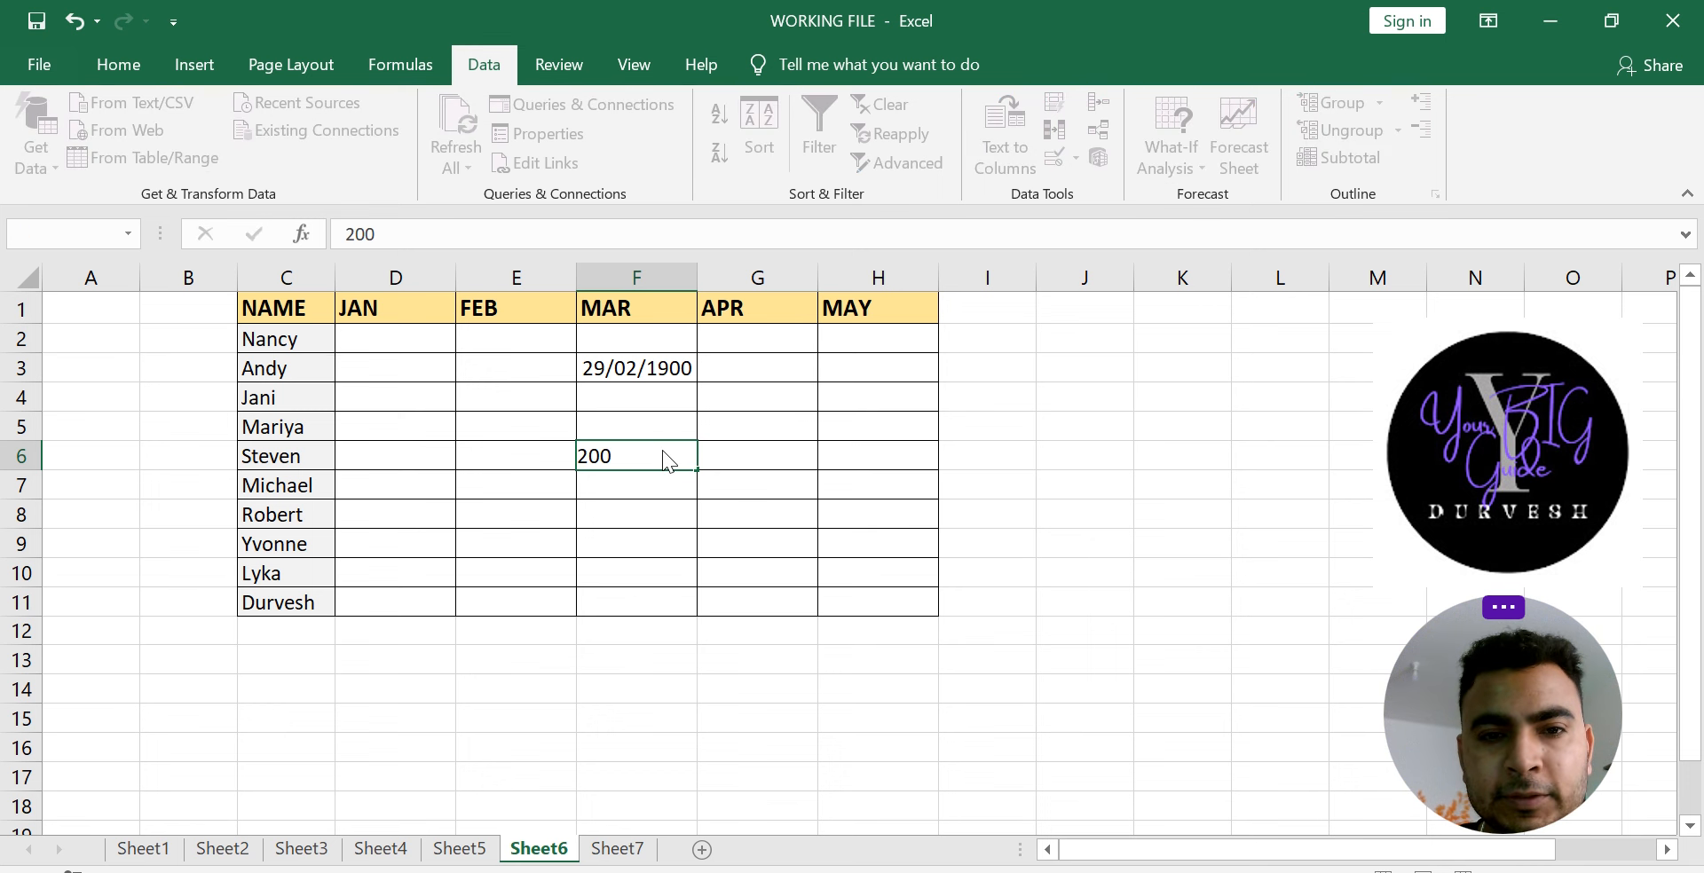
pyautogui.press('Return')
pyautogui.click(753, 545)
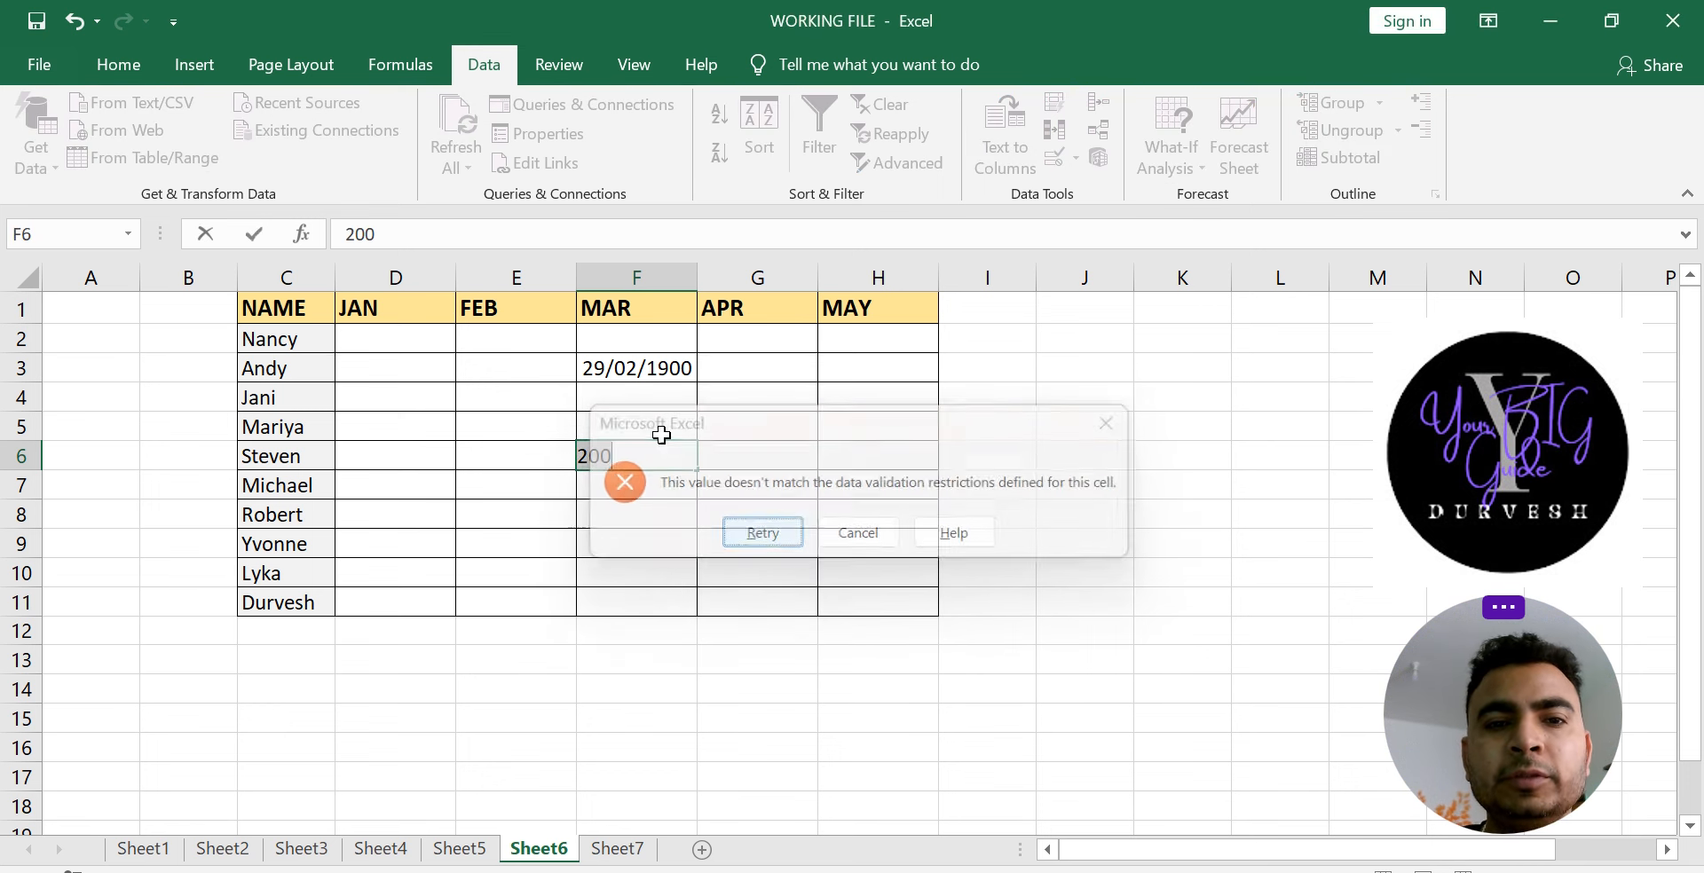
pyautogui.press('Return')
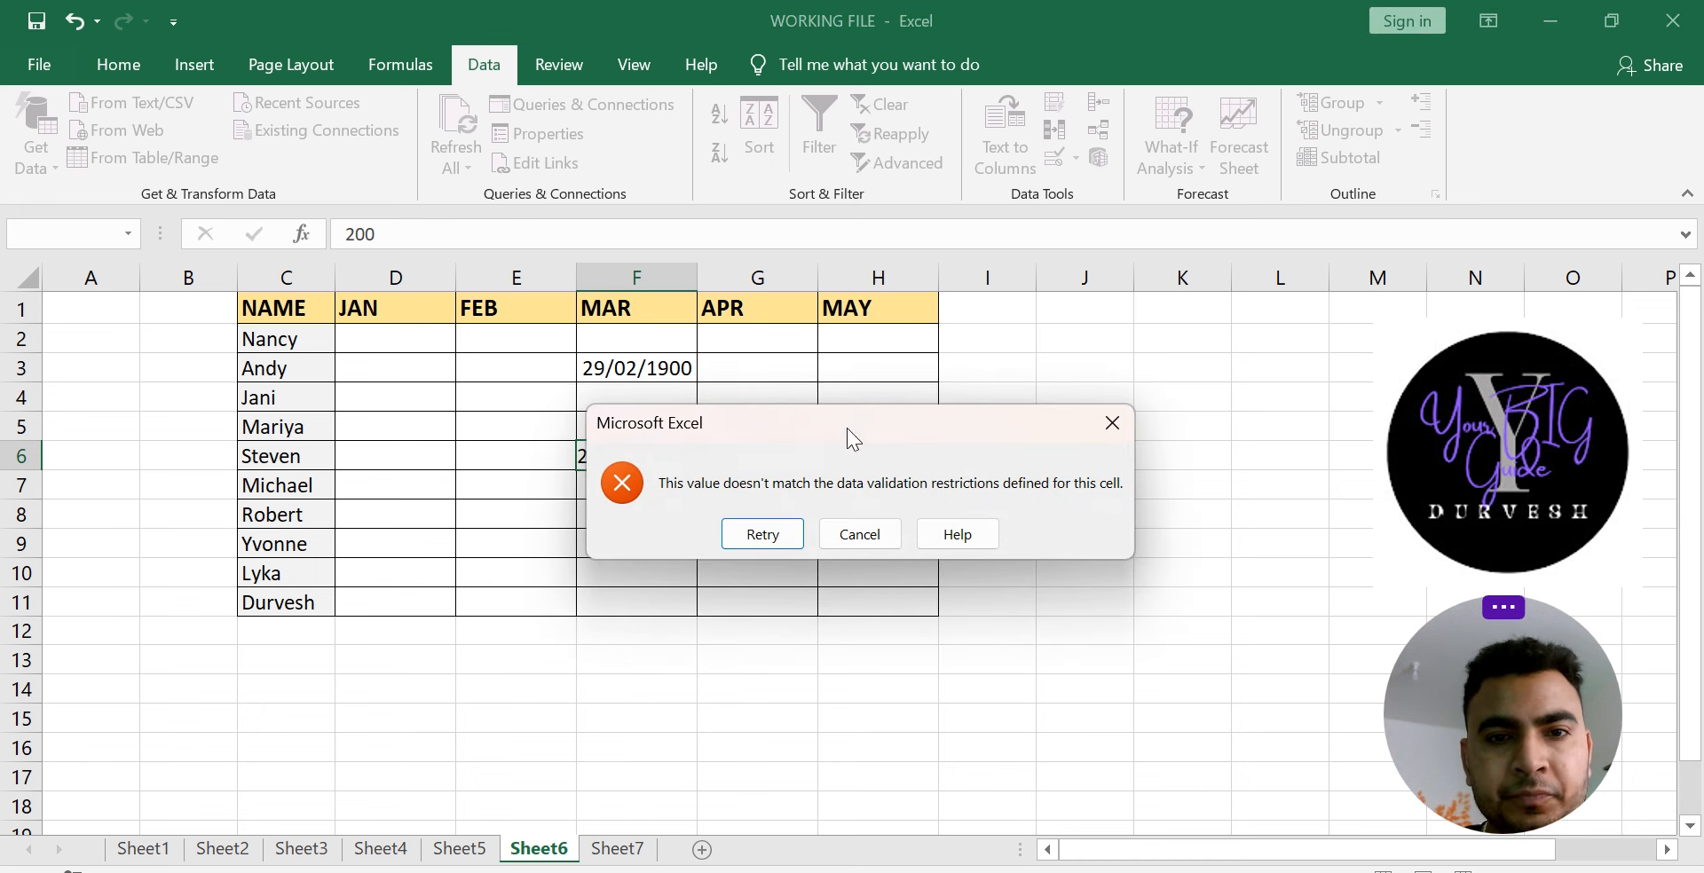
pyautogui.click(779, 538)
pyautogui.press('Return')
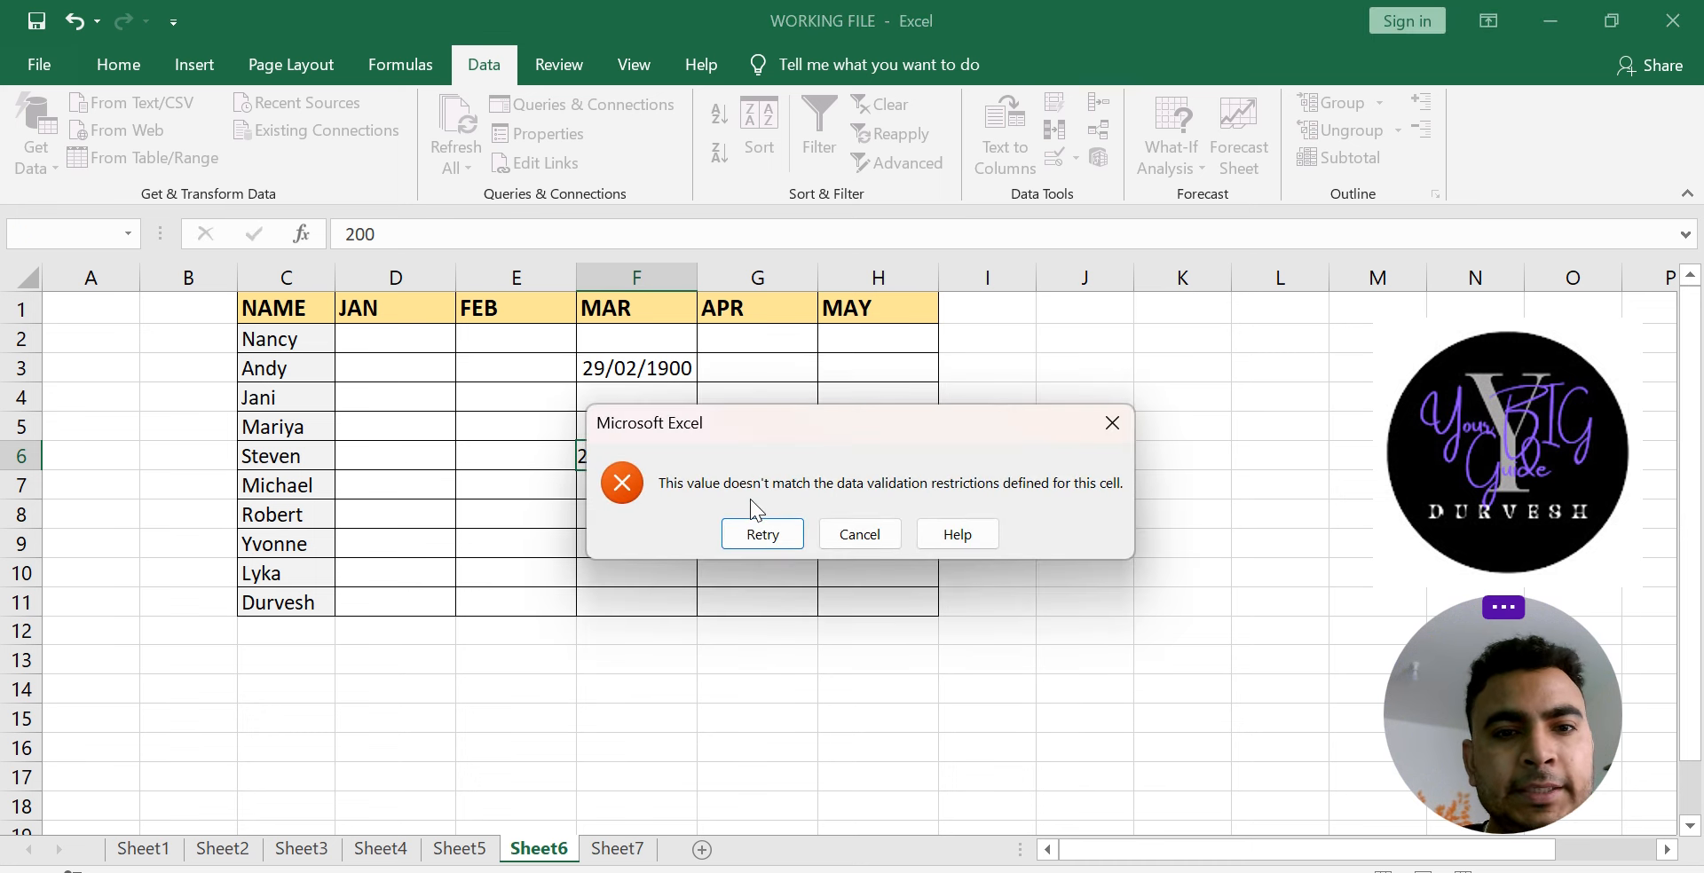
pyautogui.click(786, 543)
pyautogui.press('Escape')
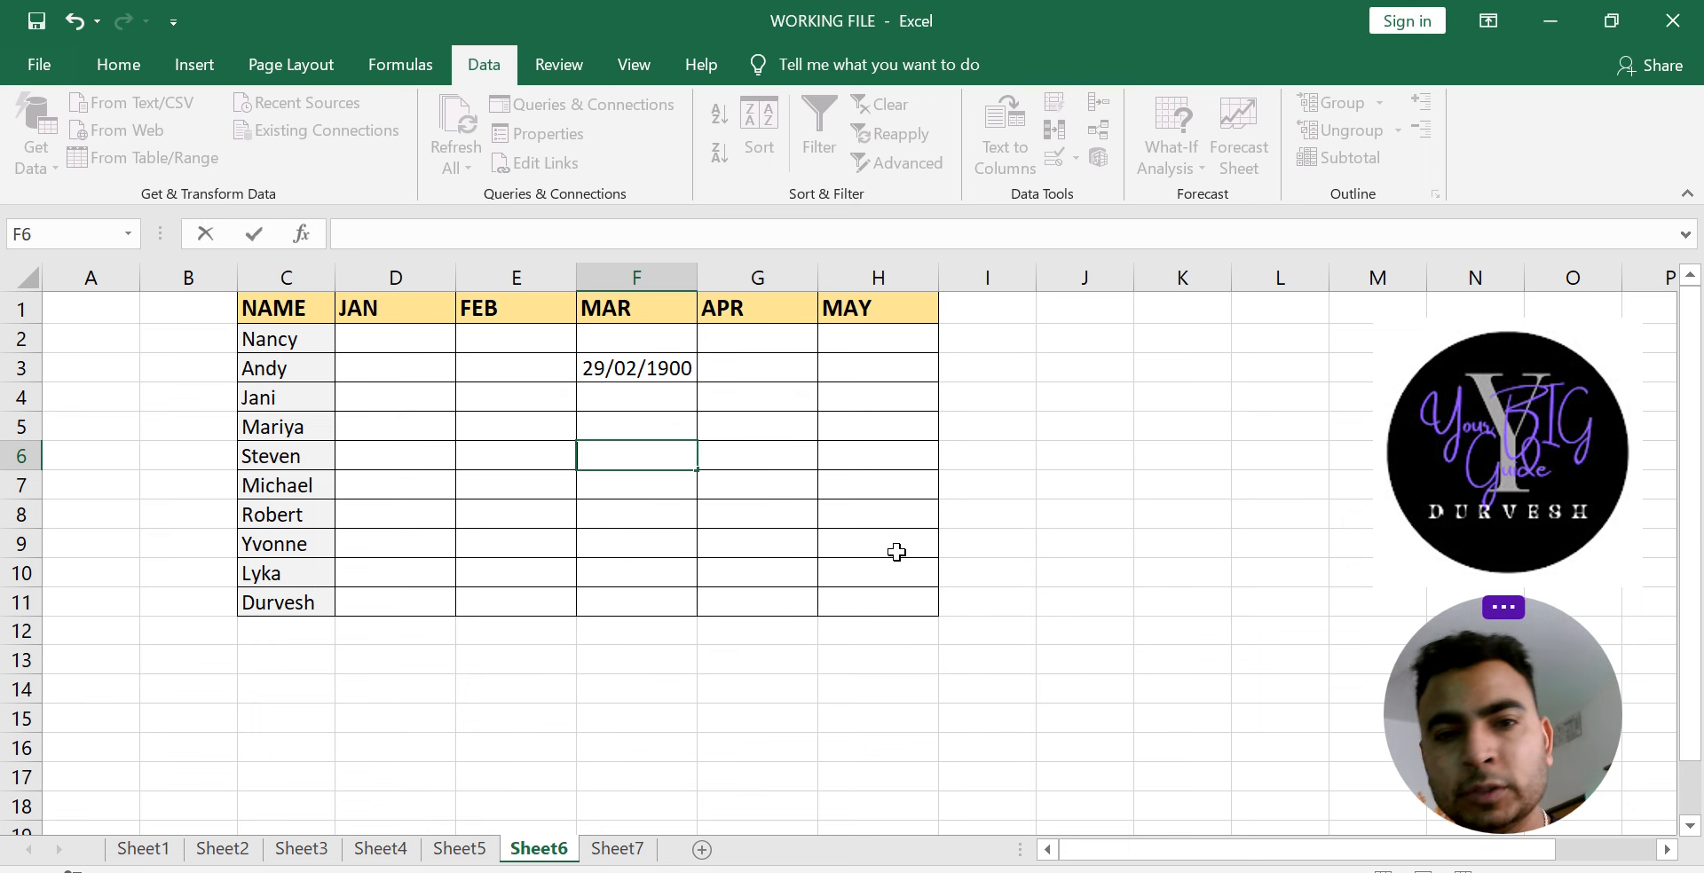
# Step: Delete the contents of cells D2:H11 and set their number format to General
pyautogui.moveTo(363, 339); pyautogui.dragTo(889, 595)
pyautogui.press('Delete')
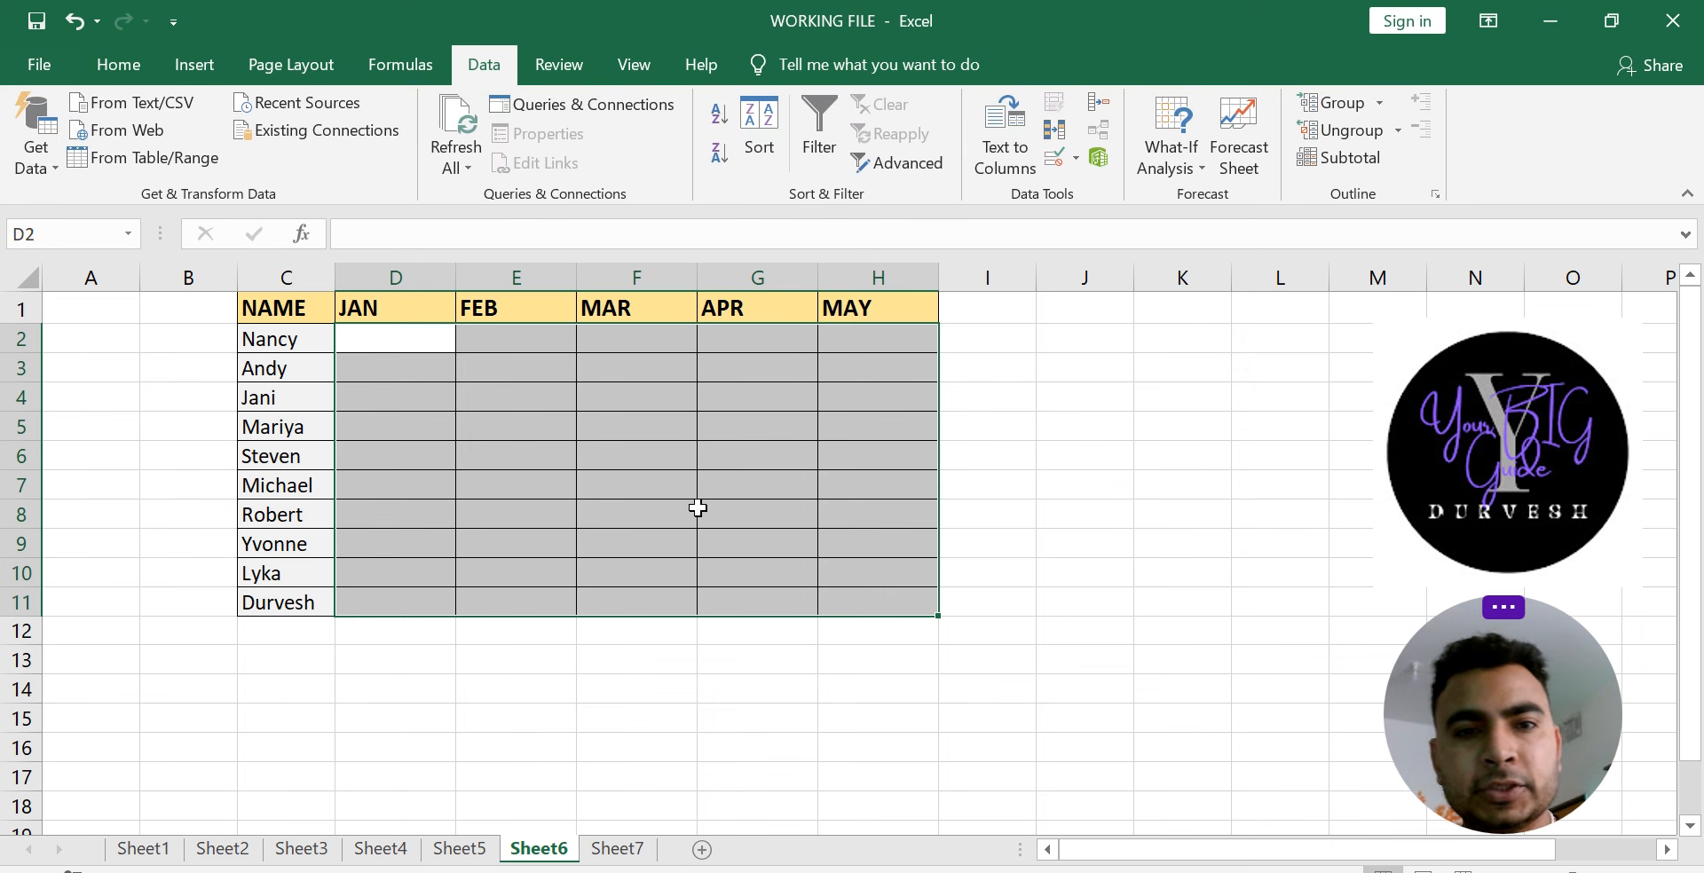
pyautogui.click(119, 70)
pyautogui.click(931, 115)
pyautogui.click(878, 153)
pyautogui.click(750, 422)
# Step: Change the whole-number validation on D2:H11 to less than 50, applied to all other cells with the same settings
pyautogui.moveTo(427, 344); pyautogui.dragTo(874, 602)
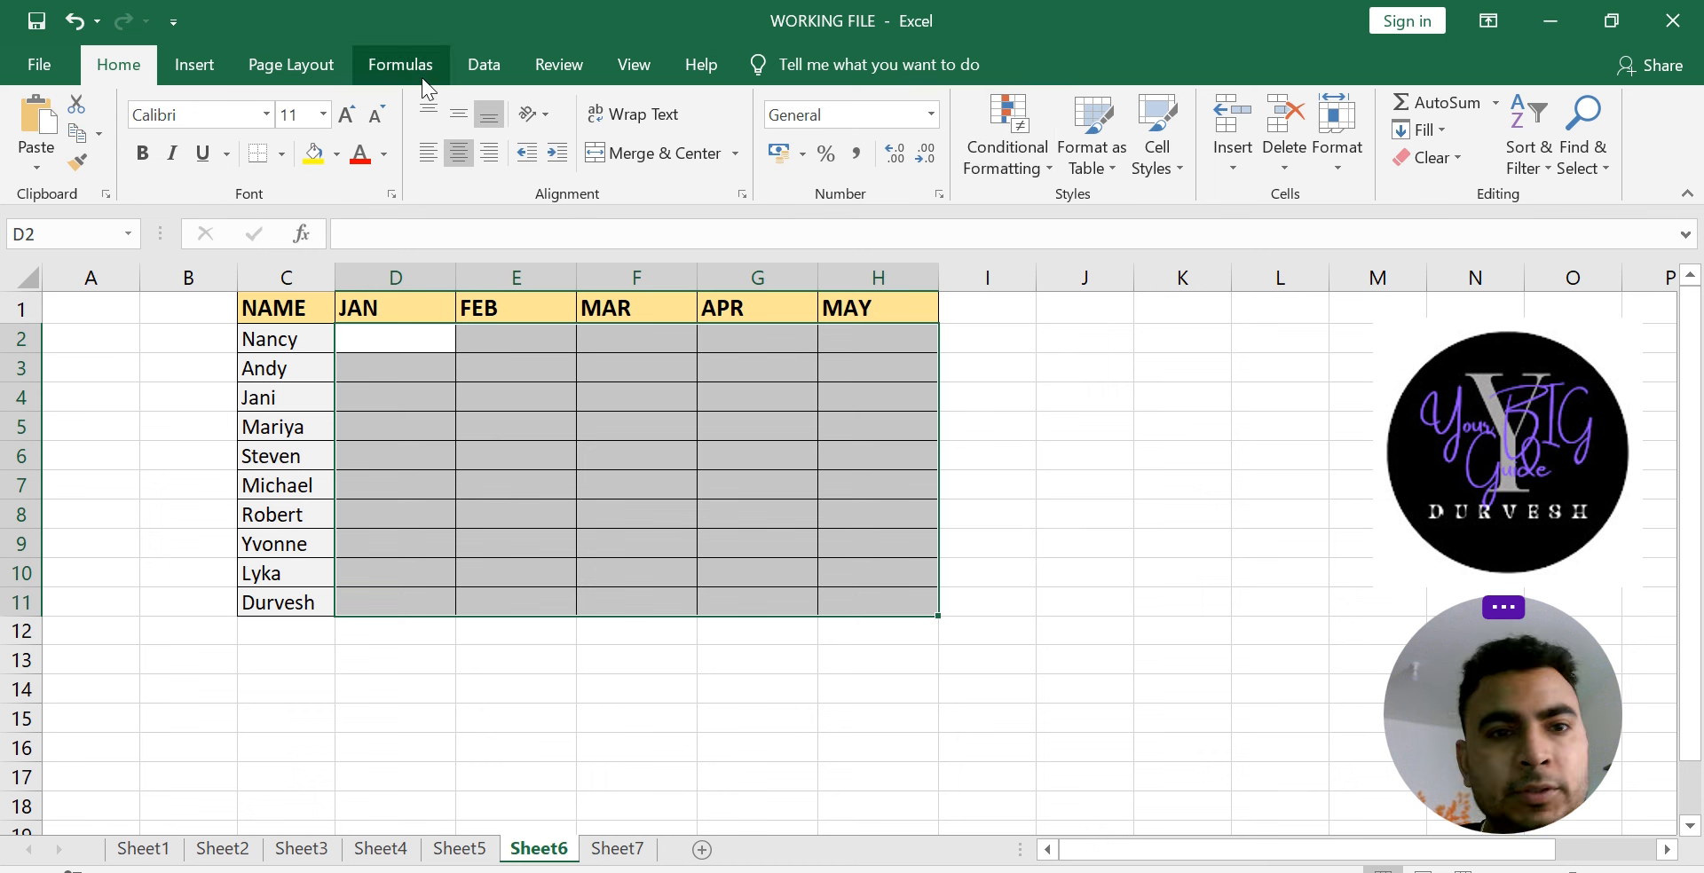
pyautogui.click(486, 69)
pyautogui.click(1076, 160)
pyautogui.click(1116, 199)
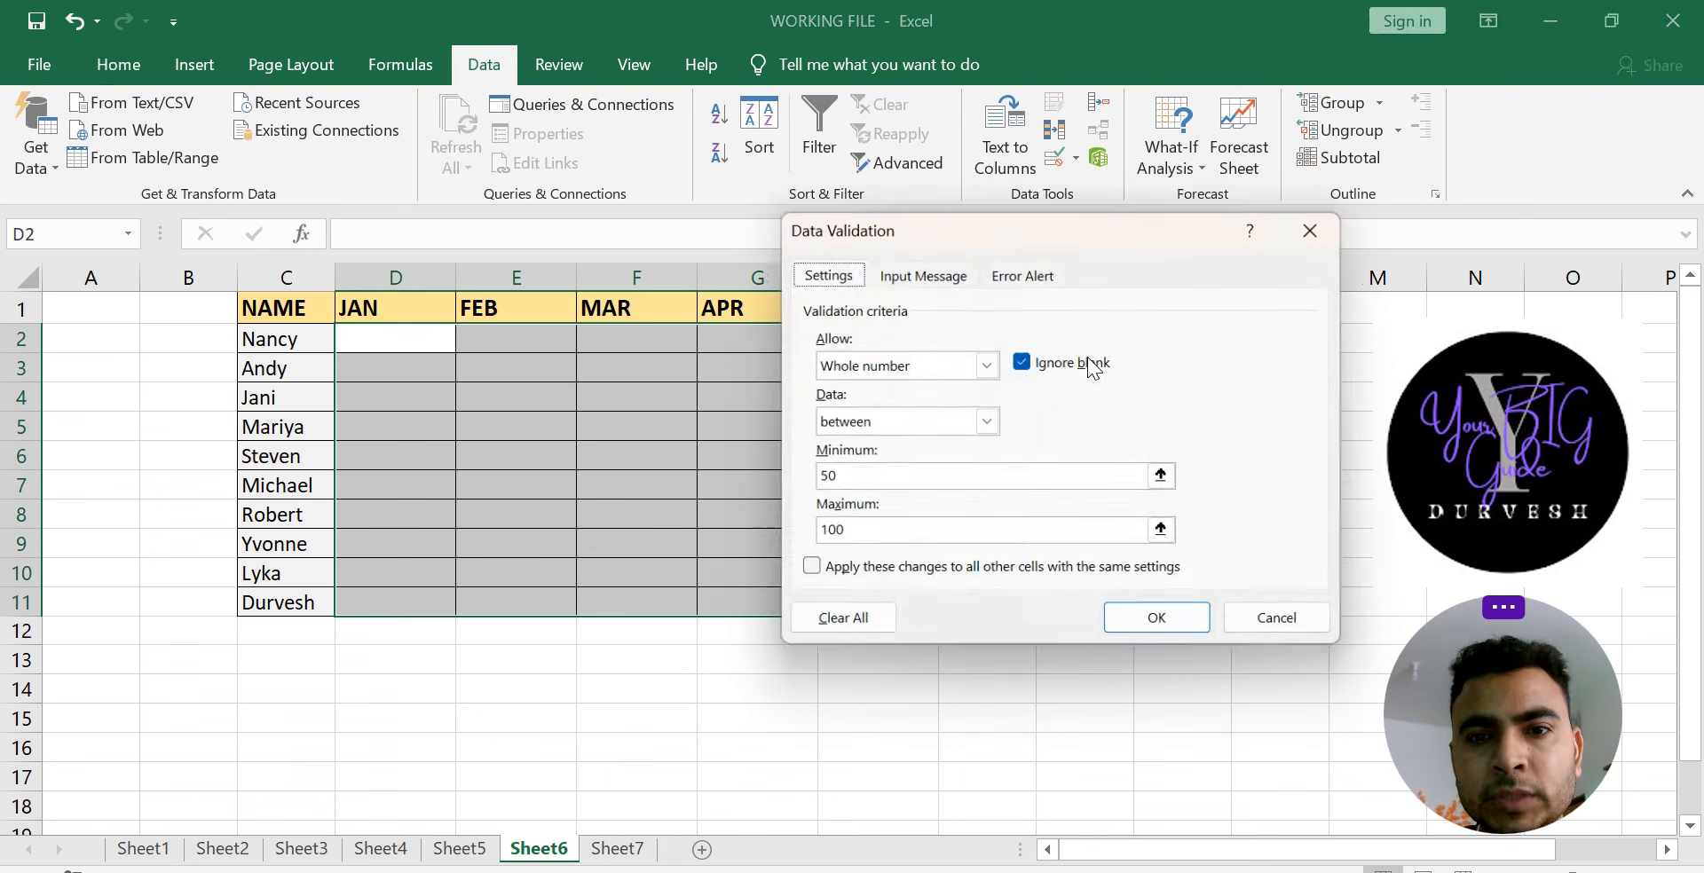
pyautogui.click(988, 430)
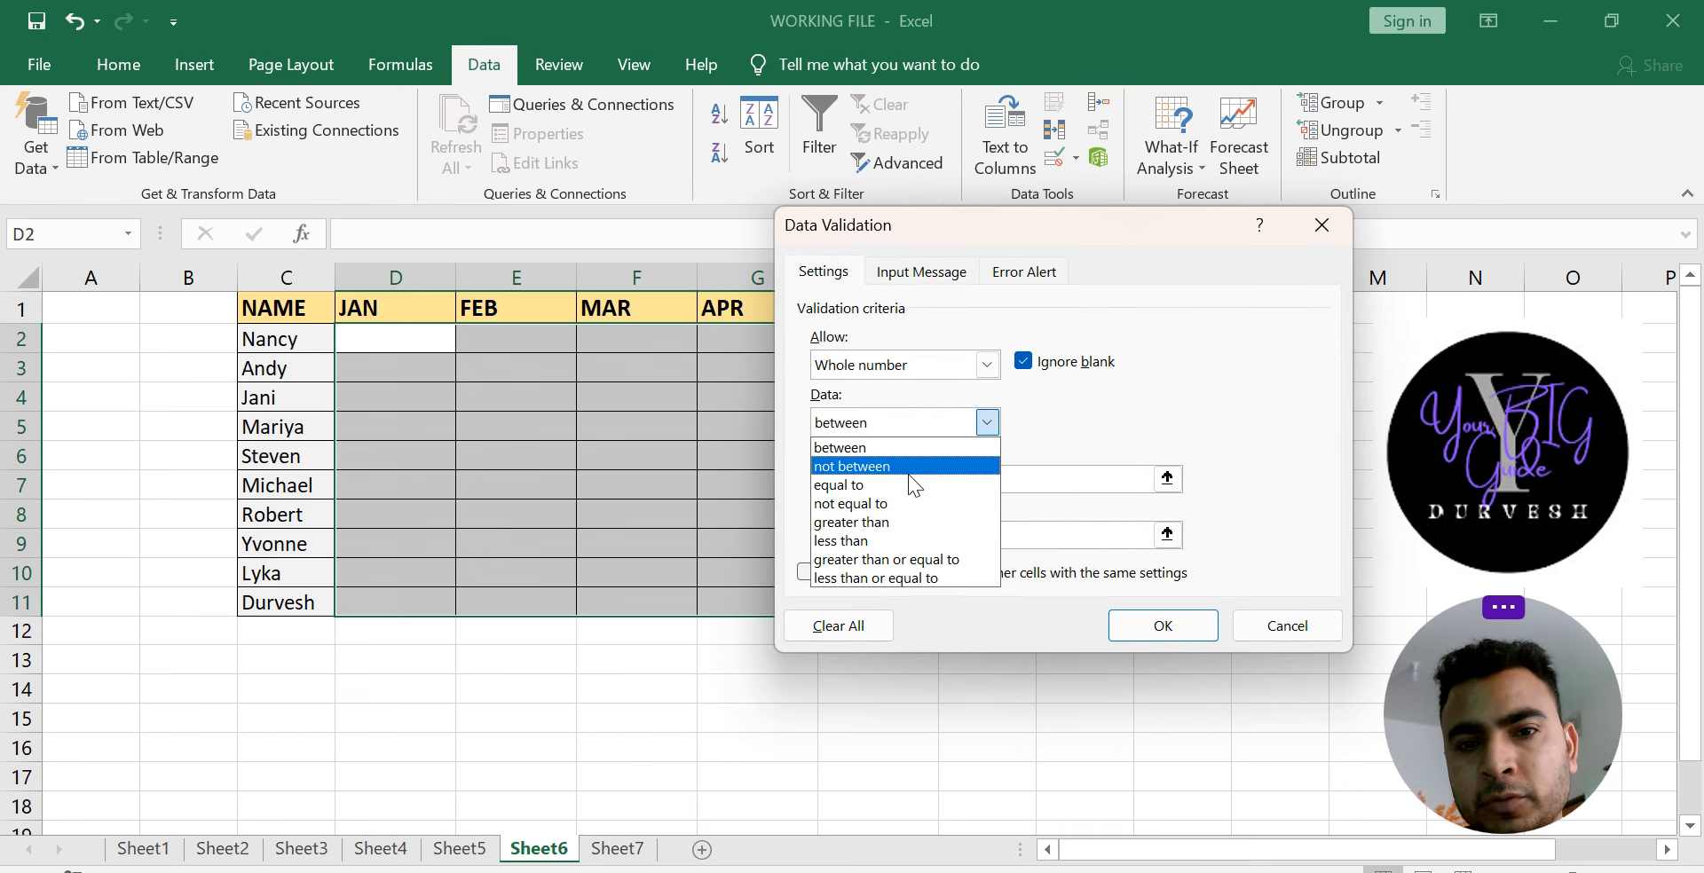
pyautogui.click(909, 533)
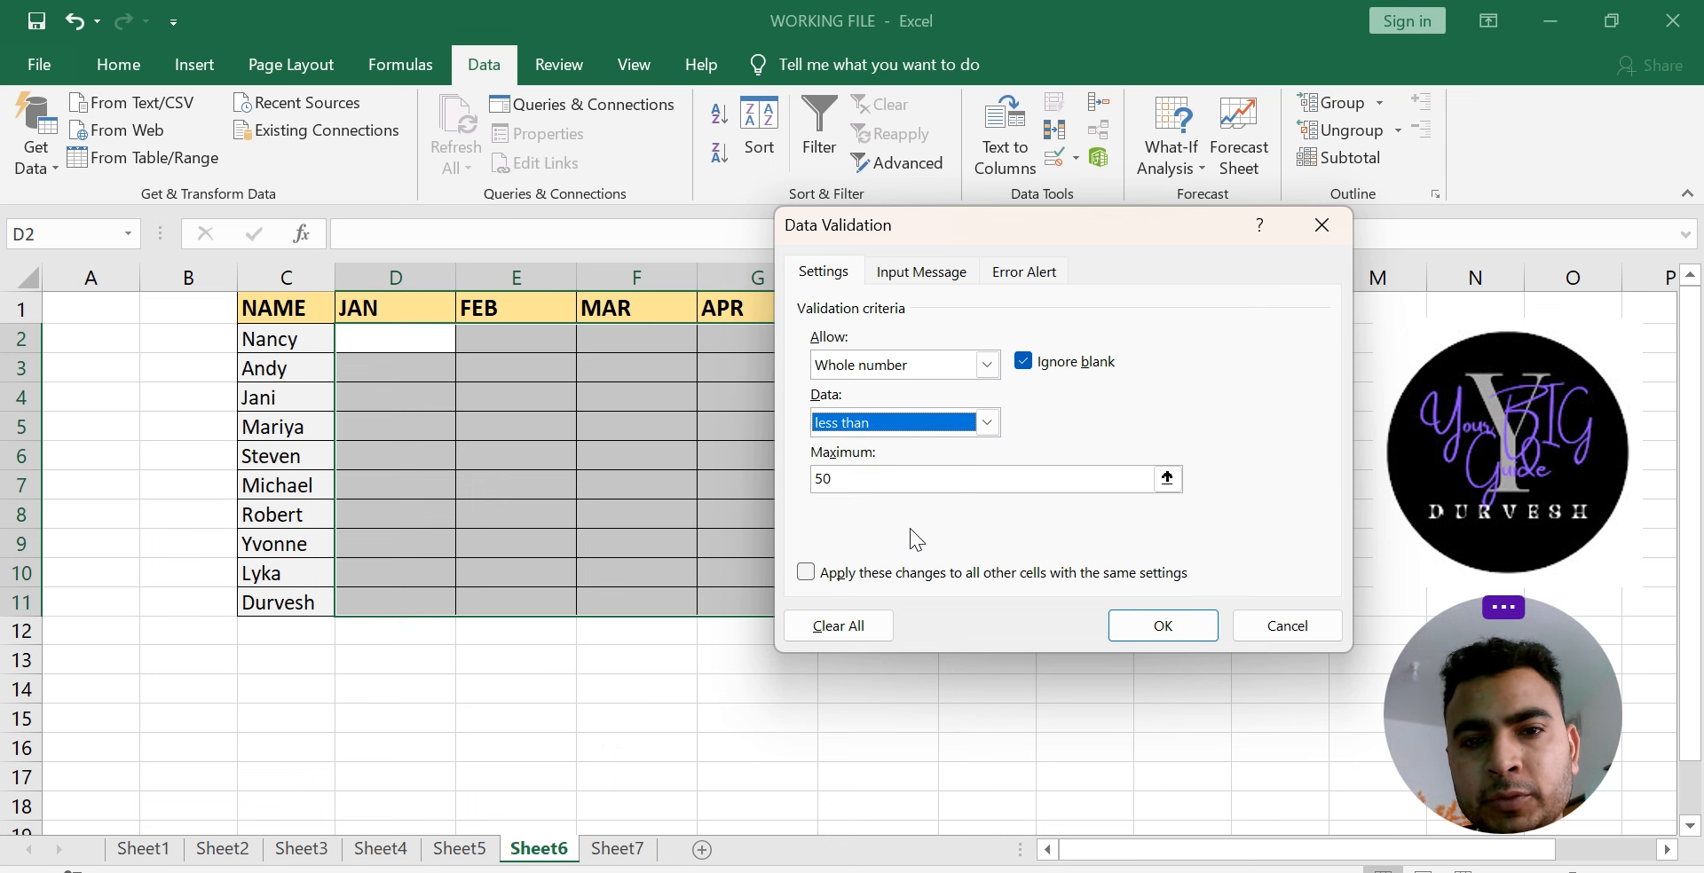
pyautogui.click(911, 476)
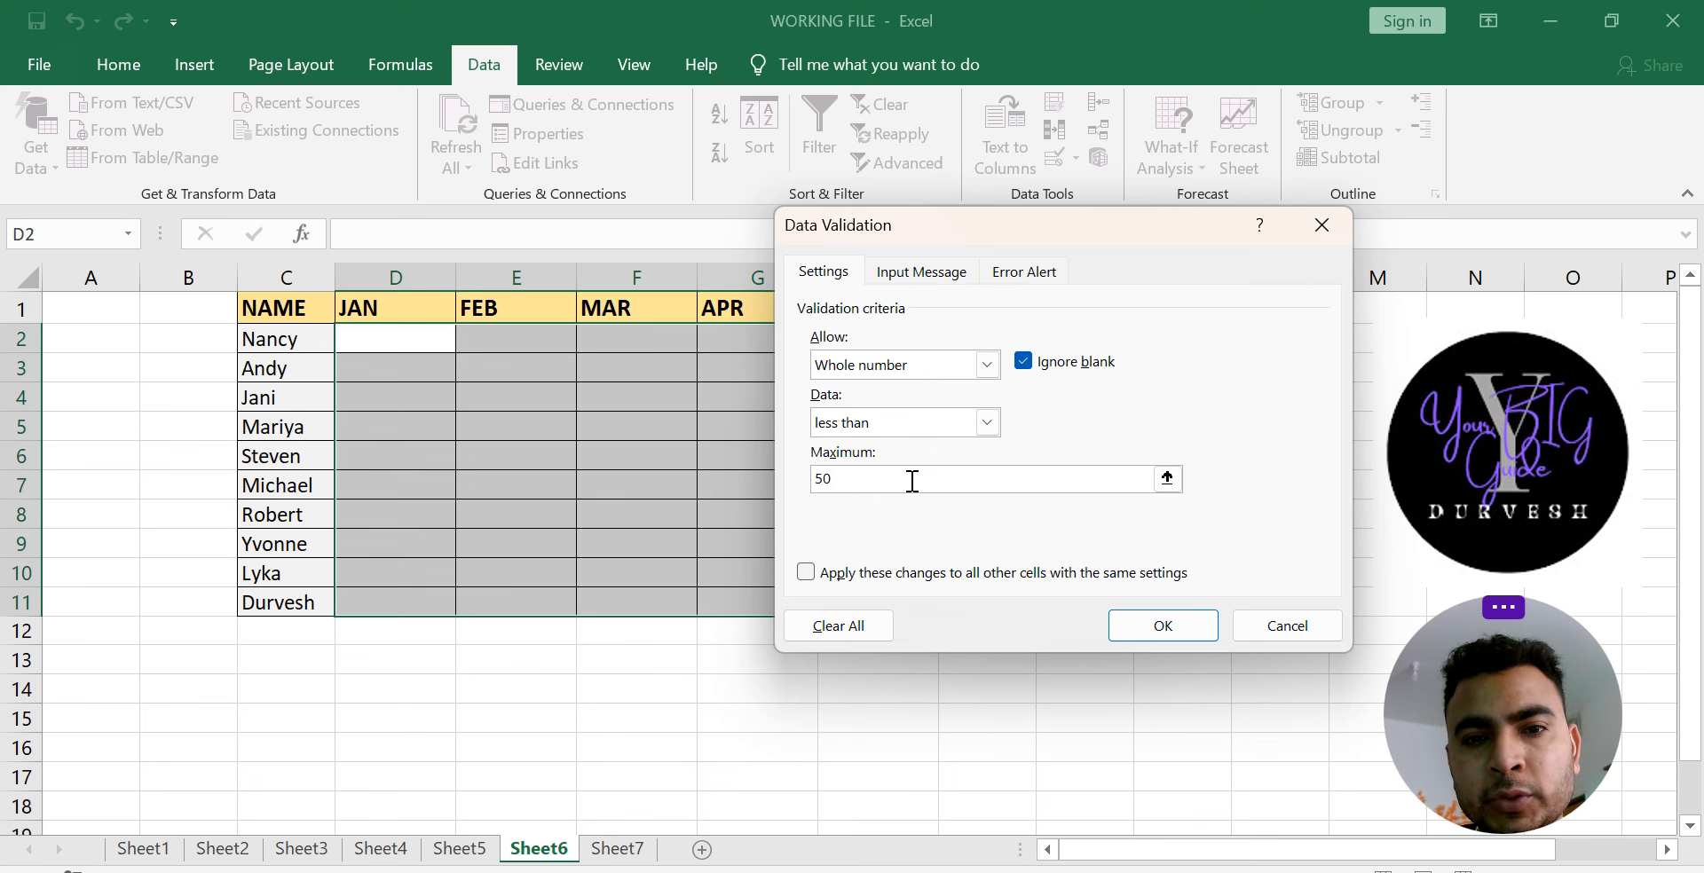
pyautogui.click(805, 573)
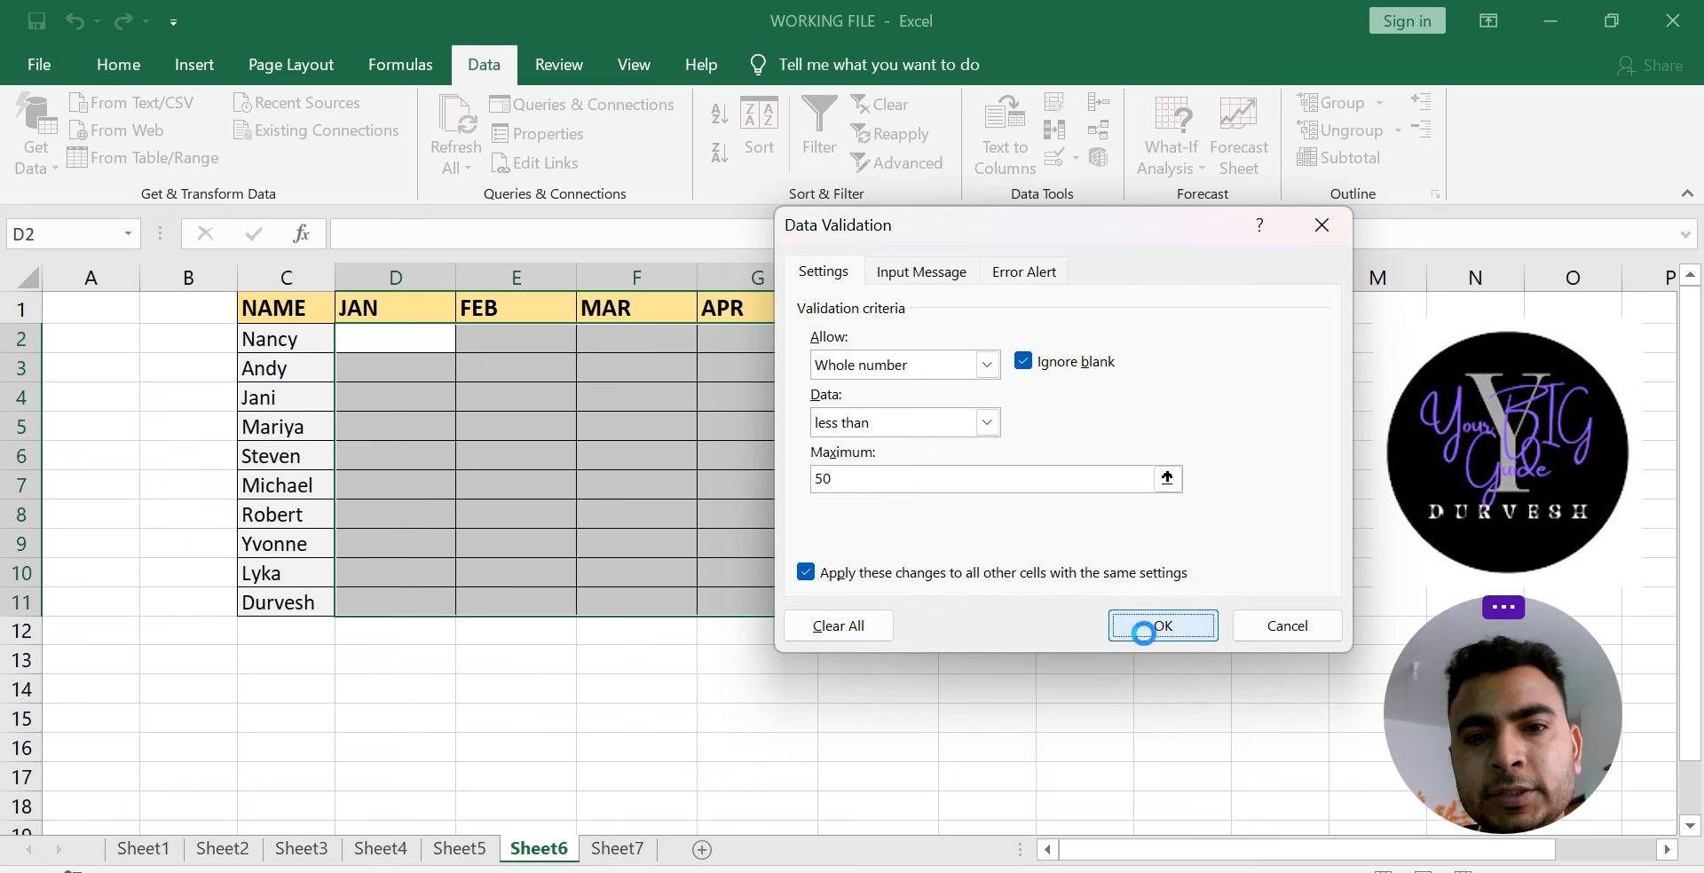
pyautogui.click(1150, 627)
# Step: Test the less-than-50 rule by entering 30 in cell E4, and delete the entry
pyautogui.click(543, 392)
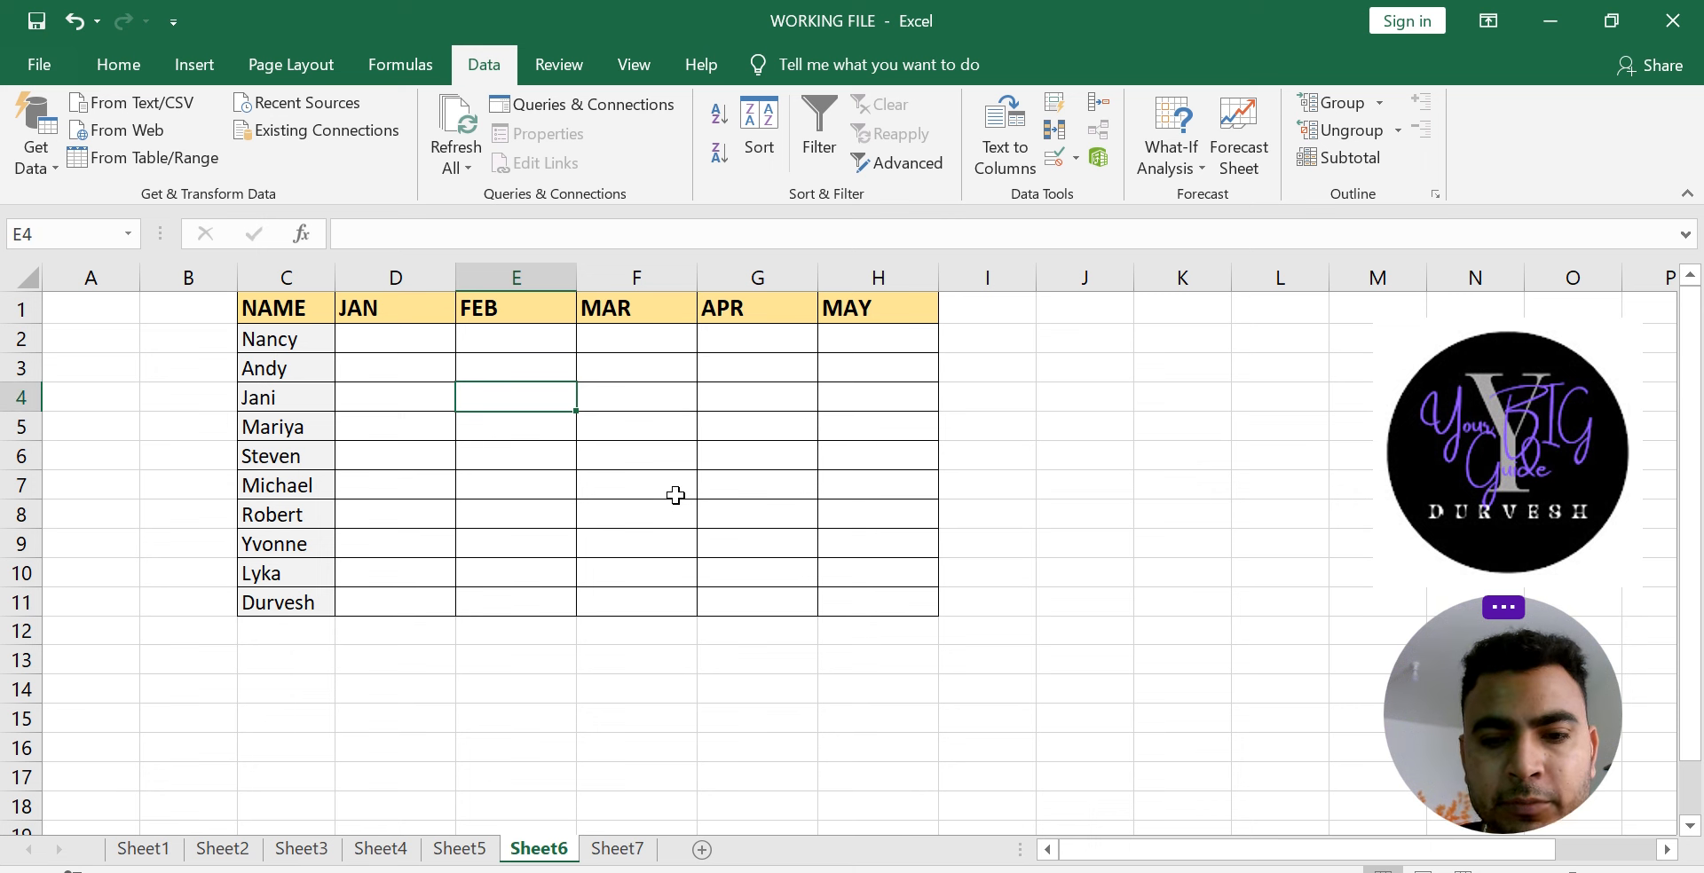
pyautogui.write('30')
pyautogui.press('Return')
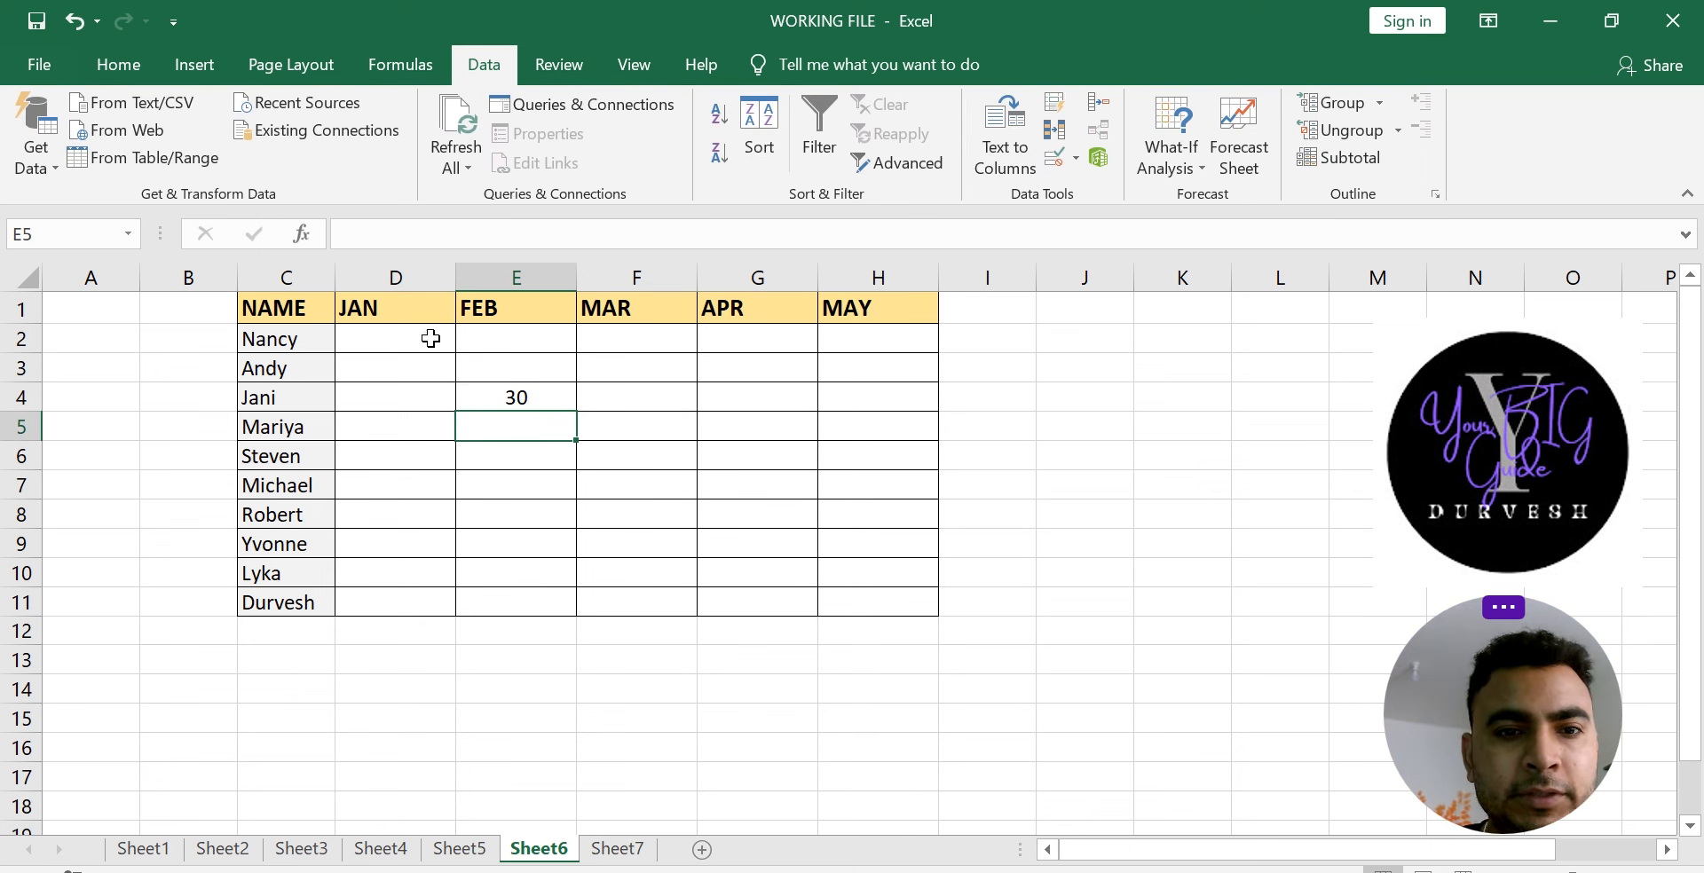
pyautogui.click(495, 388)
pyautogui.press('Delete')
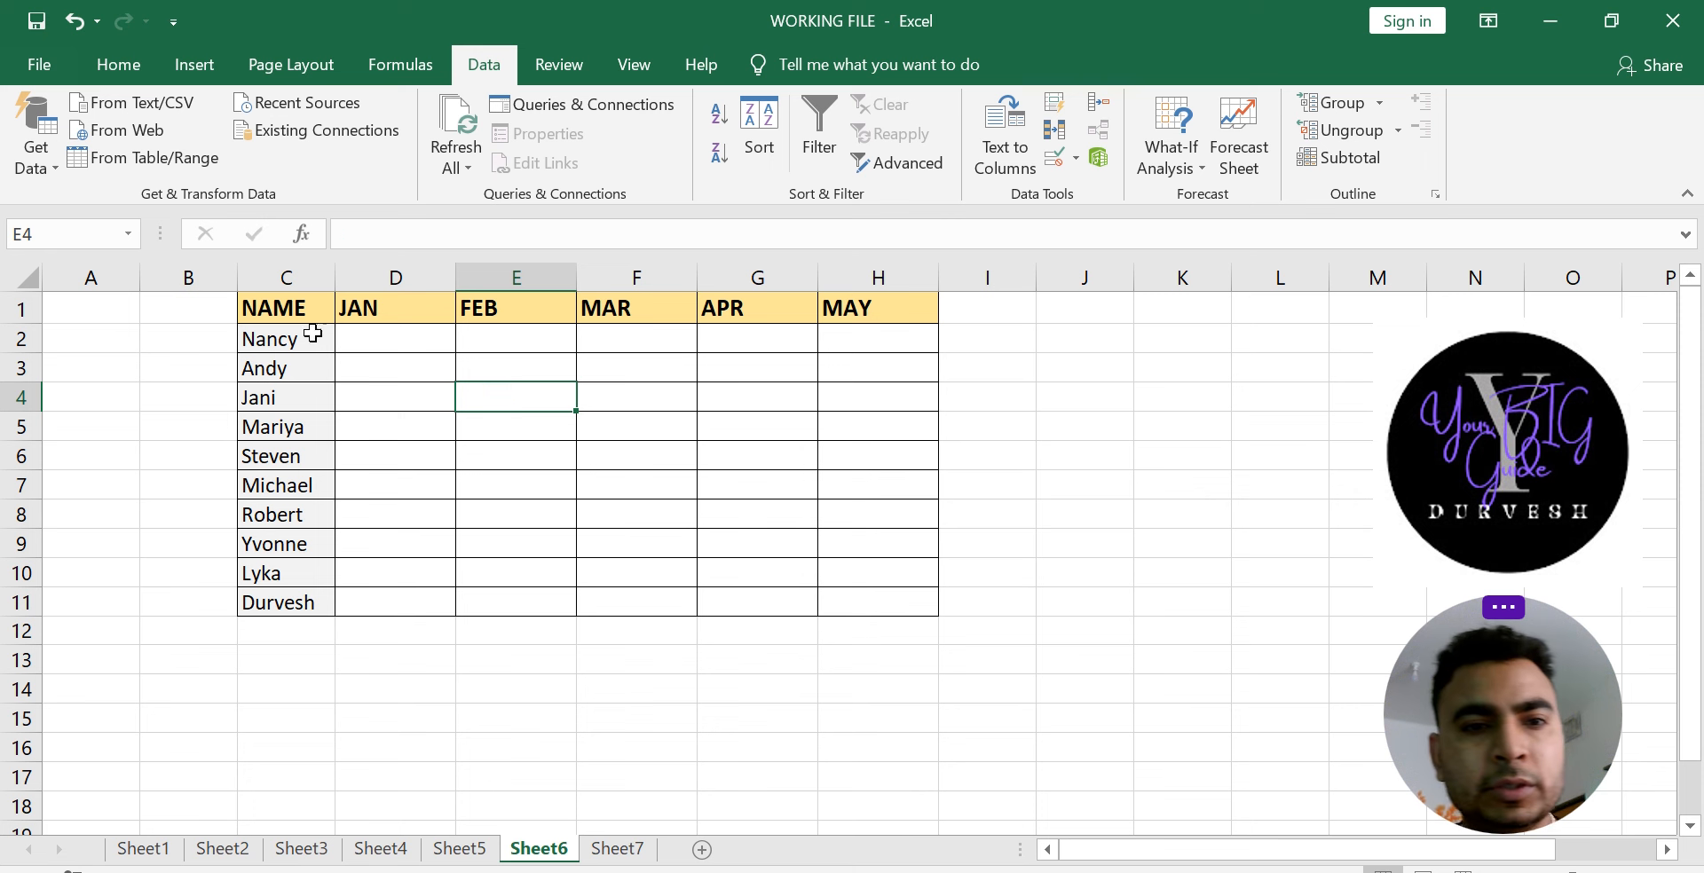
# Step: Enter =RANDBETWEEN(10,50) in cell D2 and fill the formula across D2:H11
pyautogui.click(339, 335)
pyautogui.write('=RA')
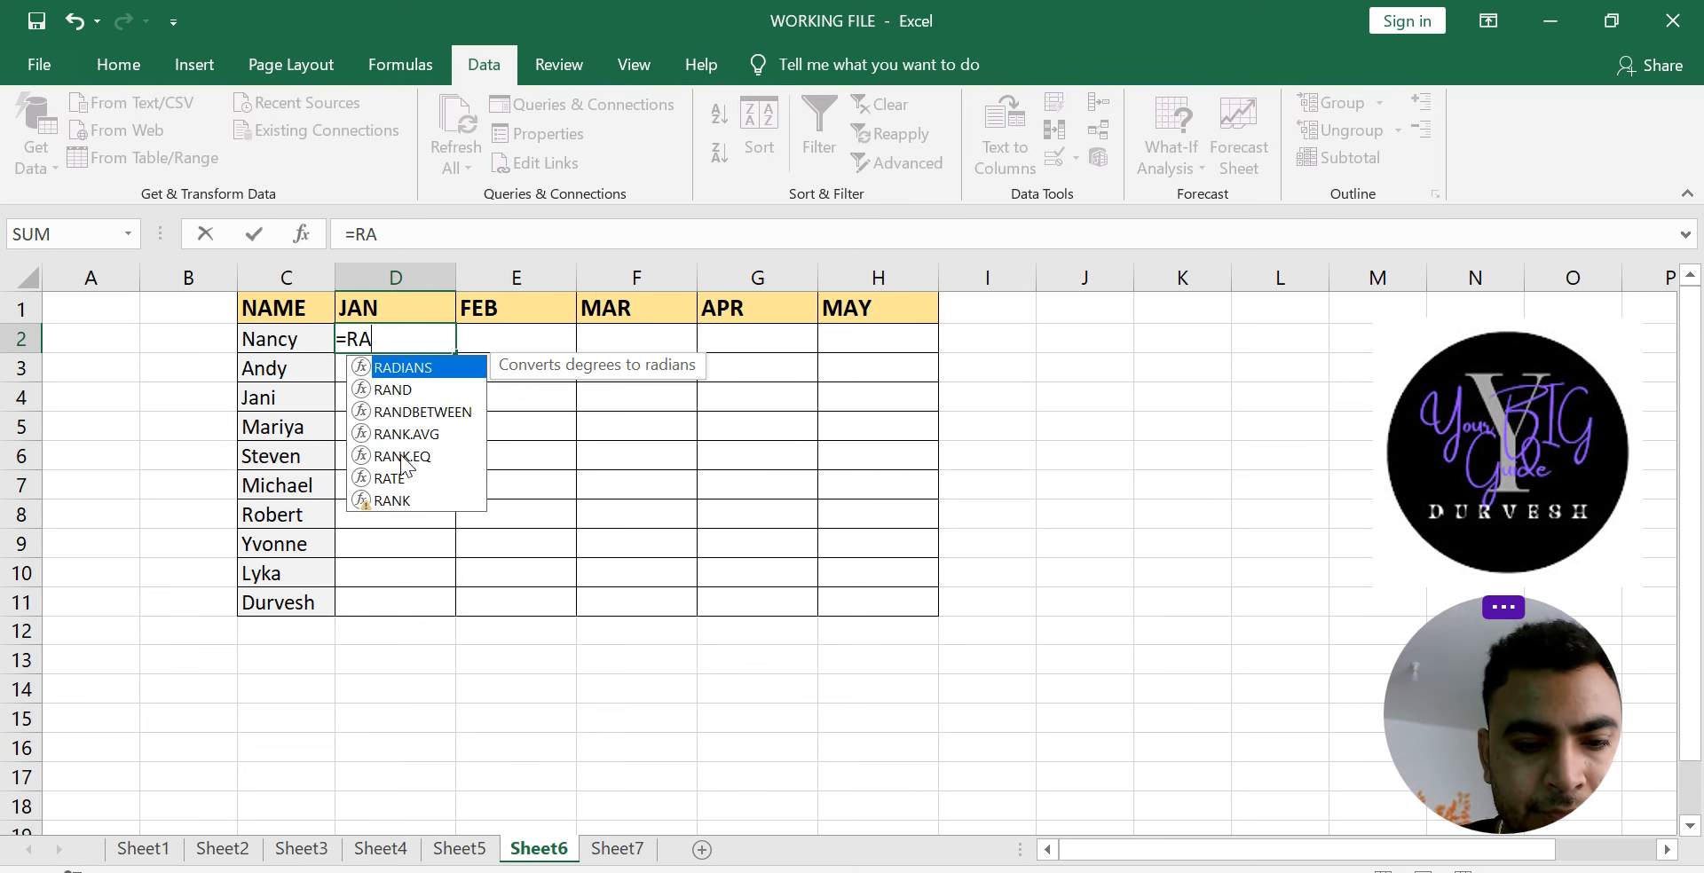
pyautogui.write('NDBE')
pyautogui.press('Tab')
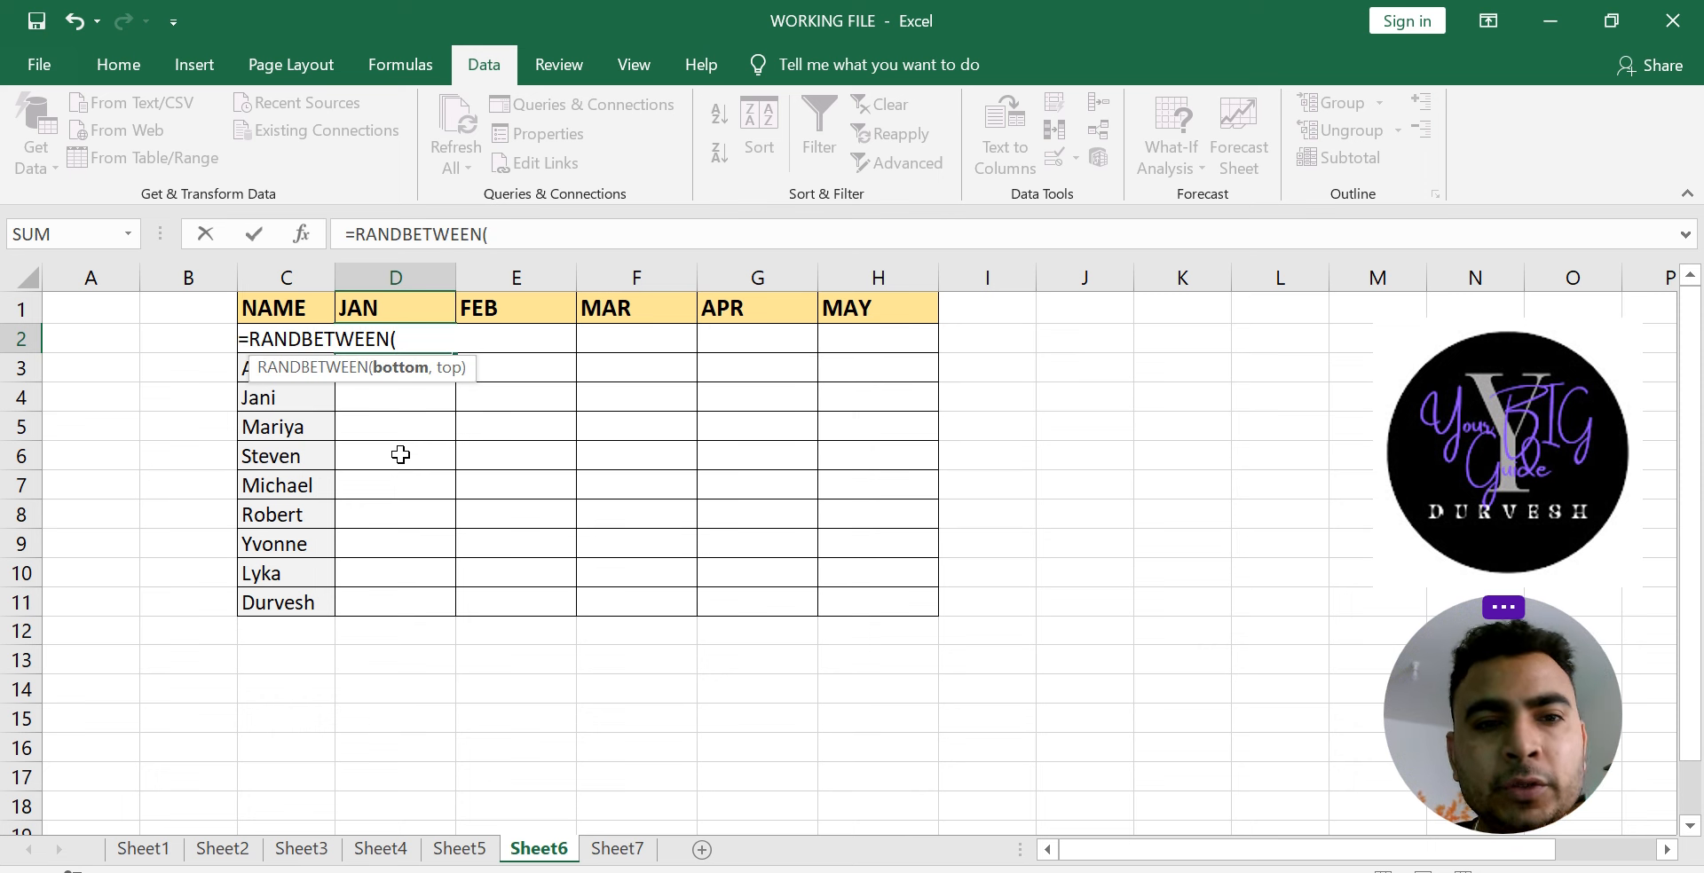
pyautogui.write('1')
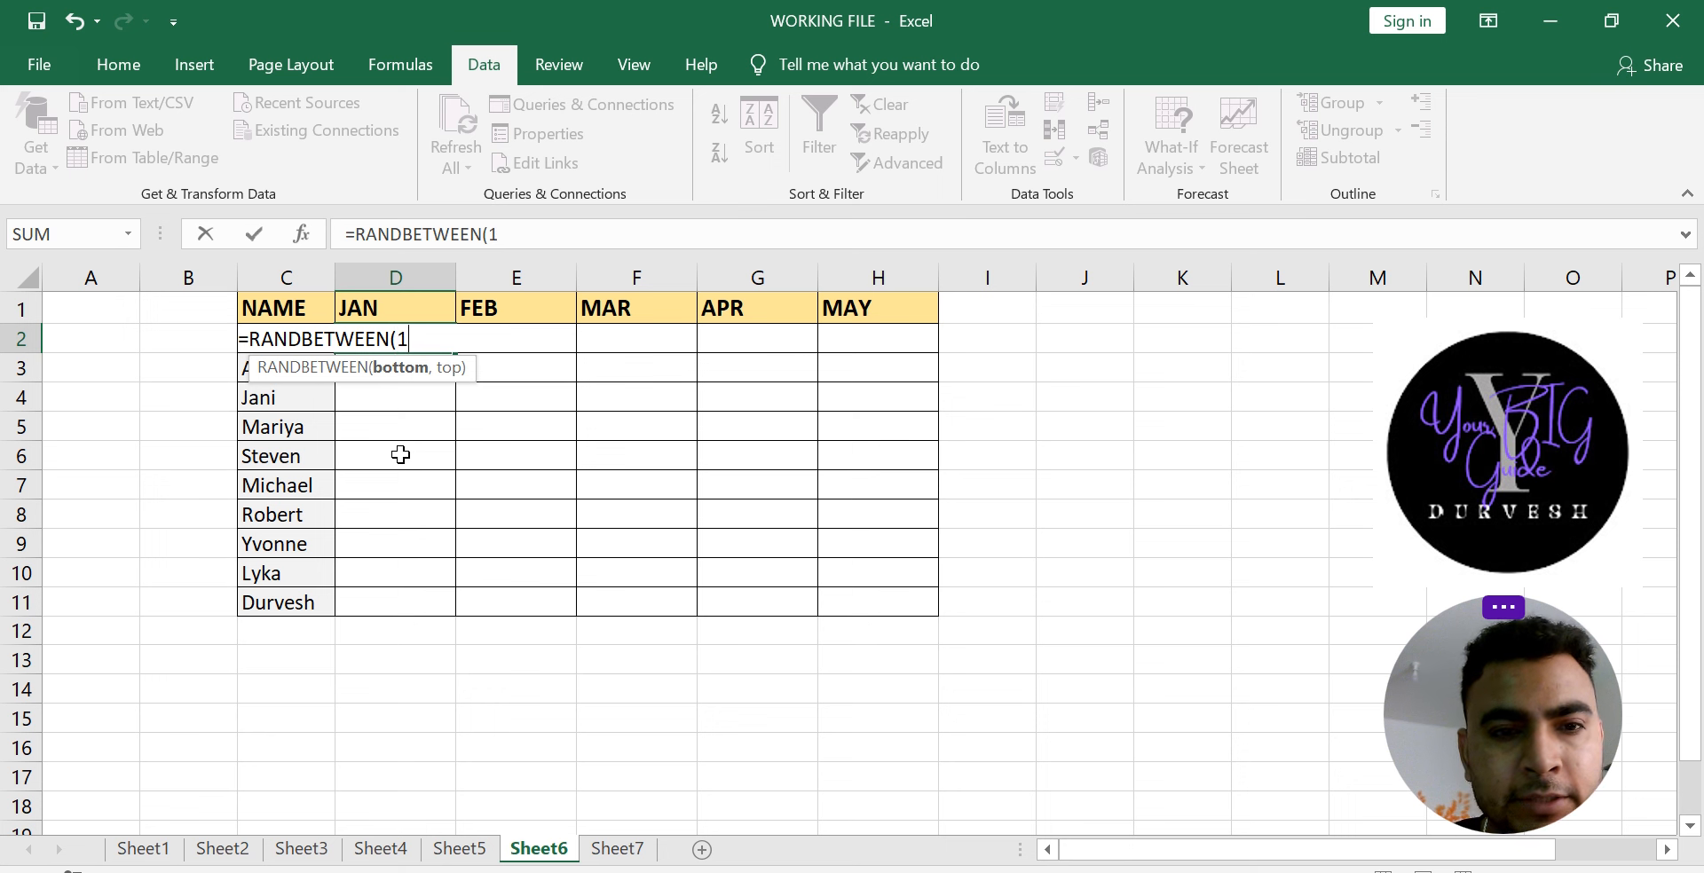
pyautogui.write('0,50)')
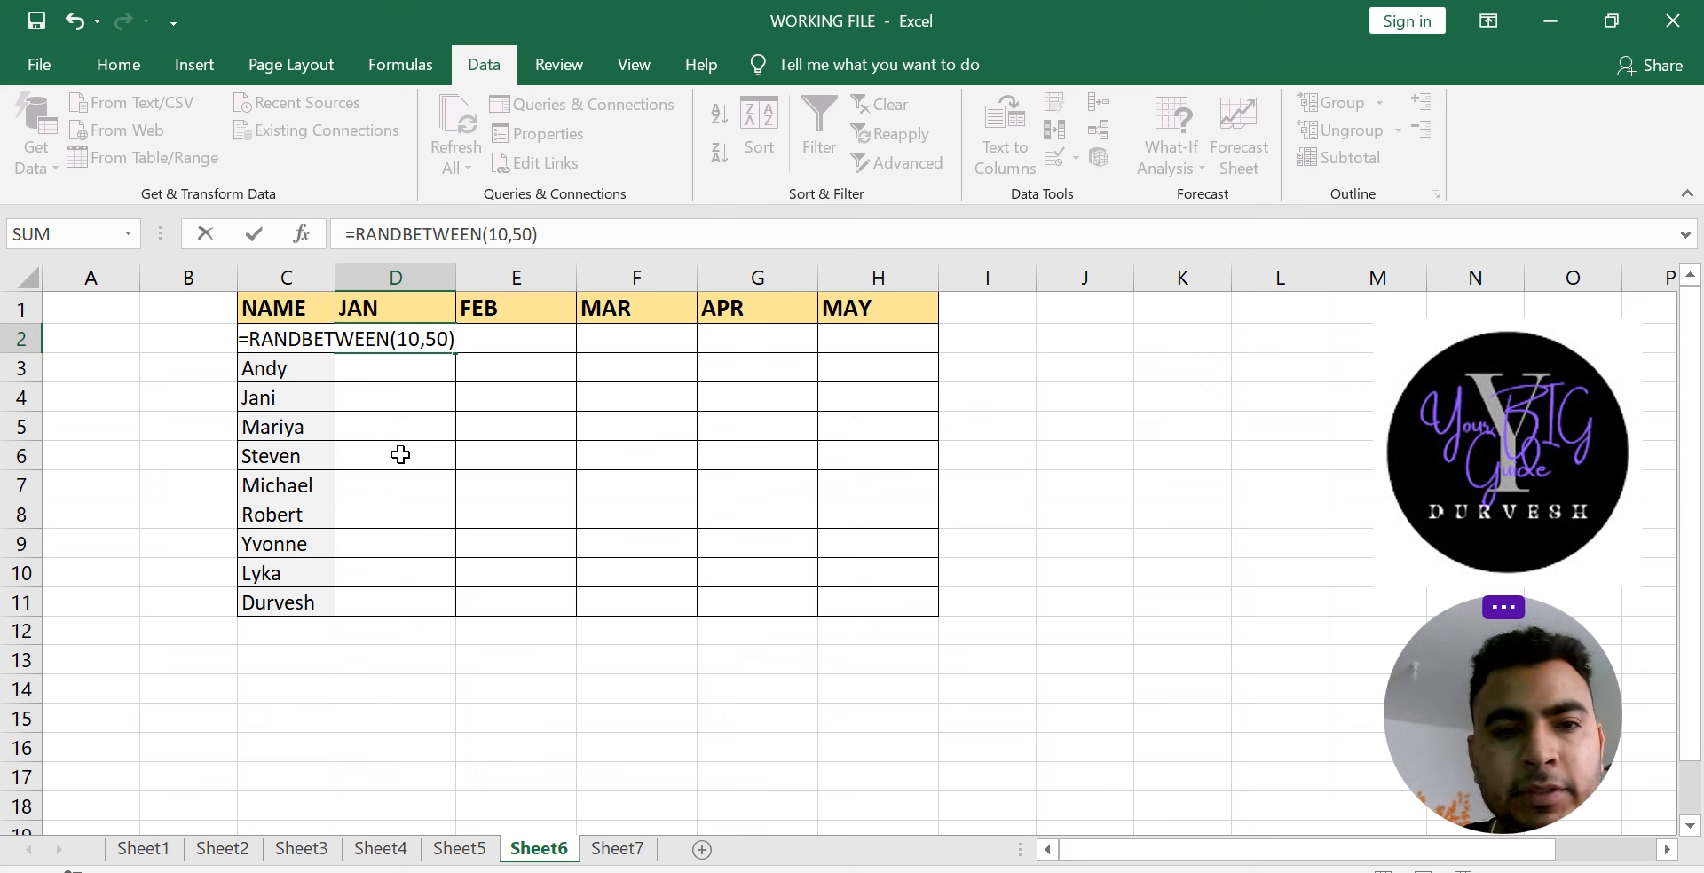
pyautogui.press('Return')
pyautogui.click(398, 341)
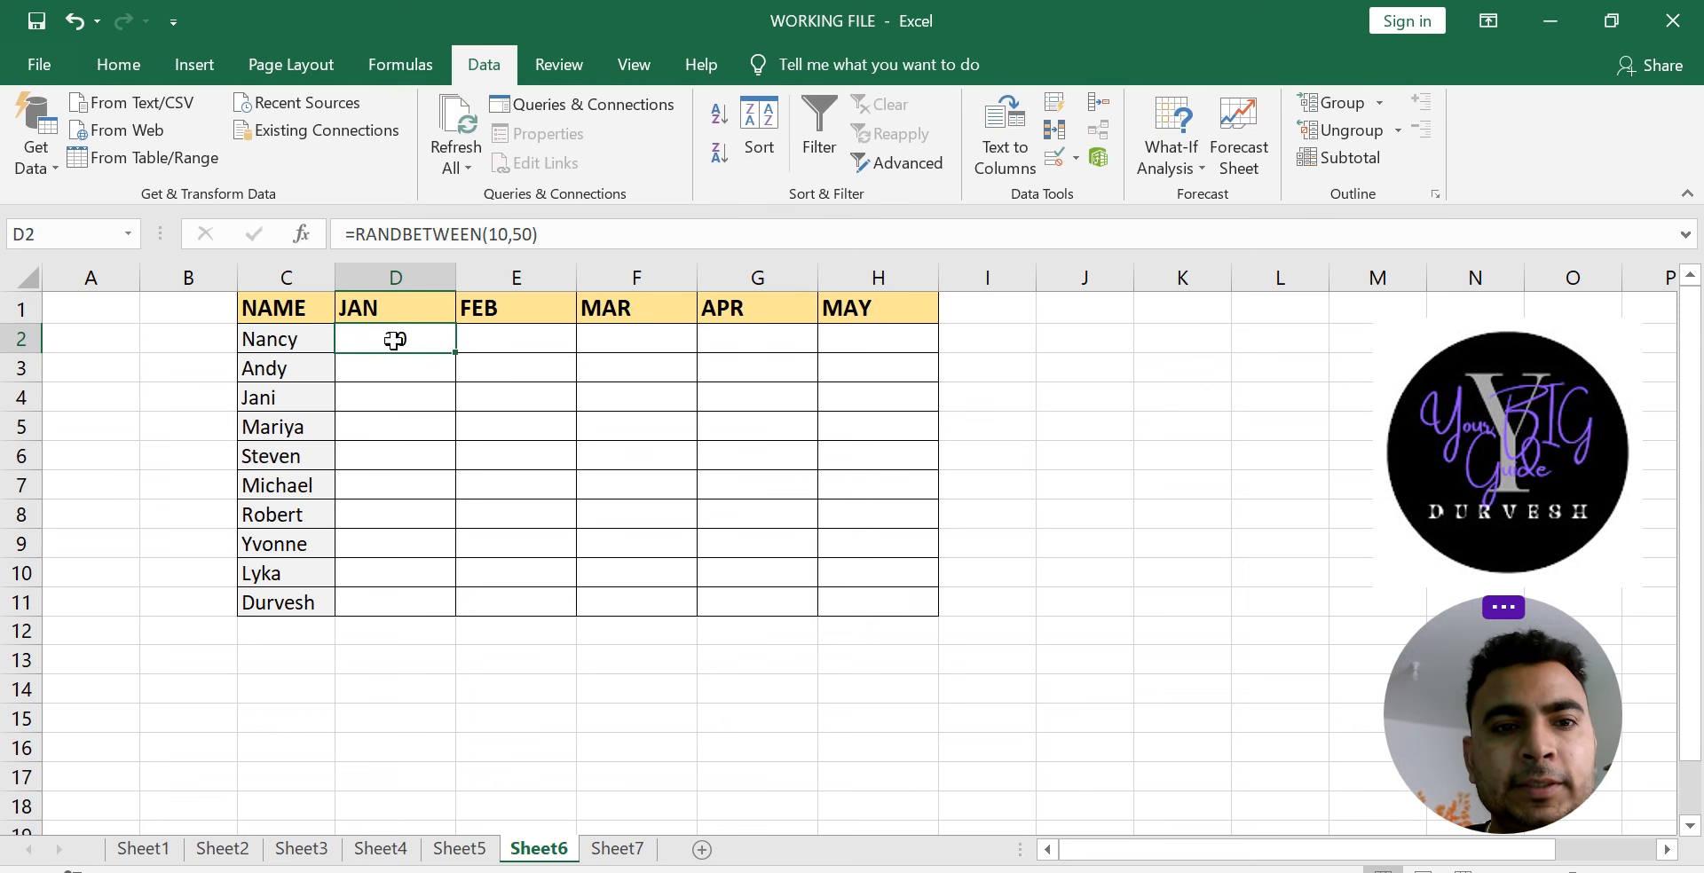
pyautogui.moveTo(455, 351); pyautogui.dragTo(943, 621)
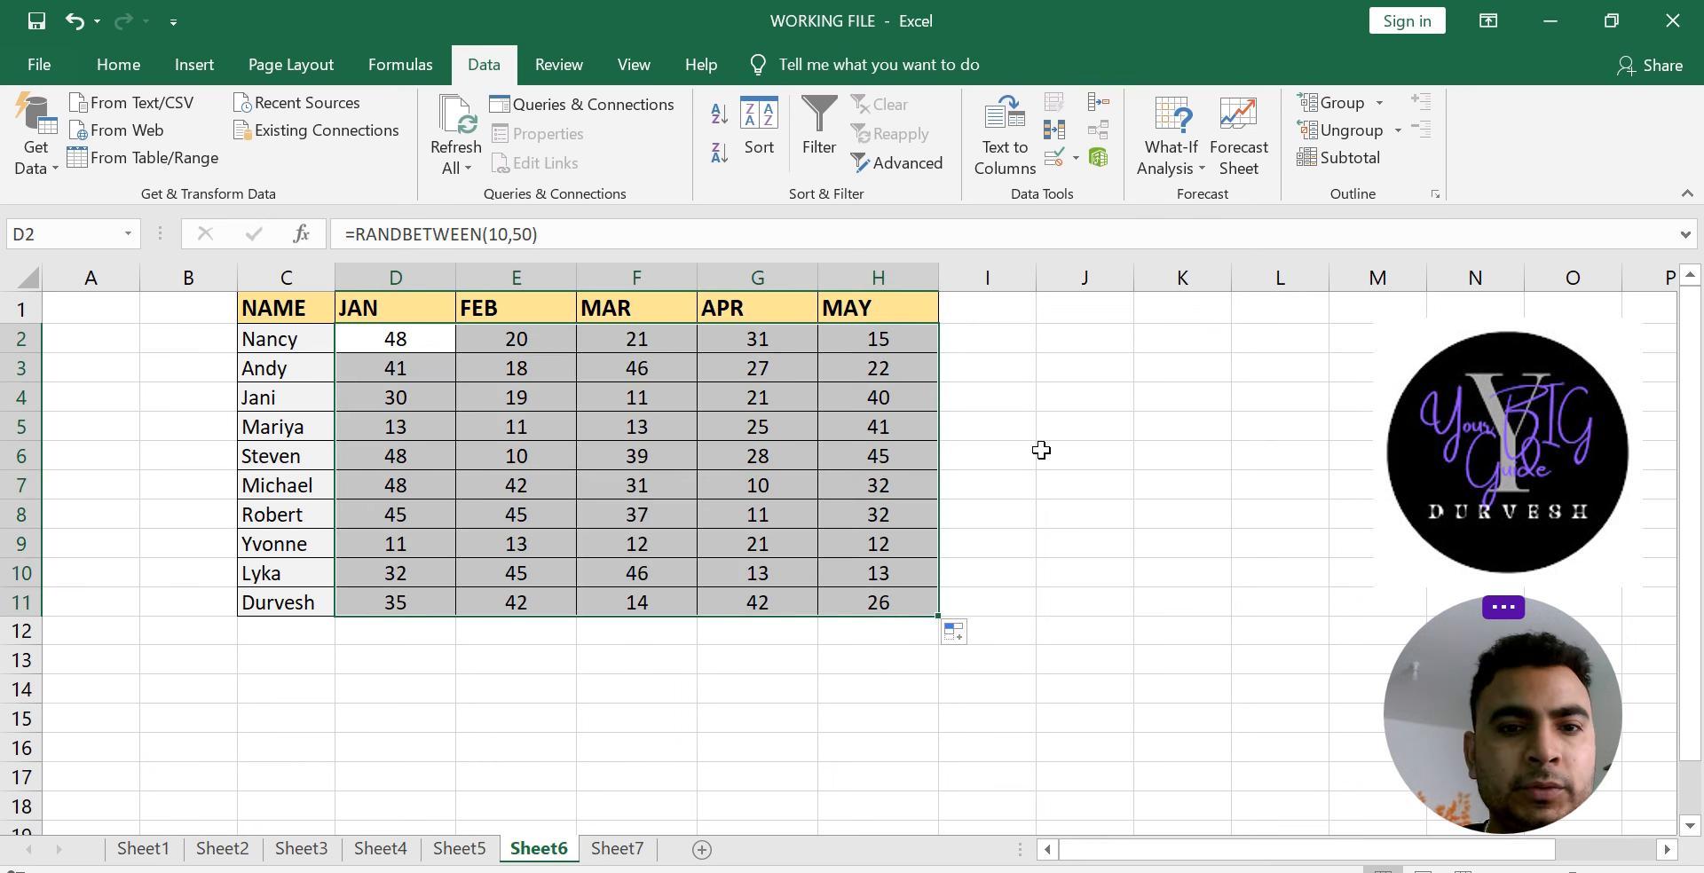
# Step: Test the less-than-50 rule by trying to enter 55 in cell F5, and cancel the entry
pyautogui.click(654, 419)
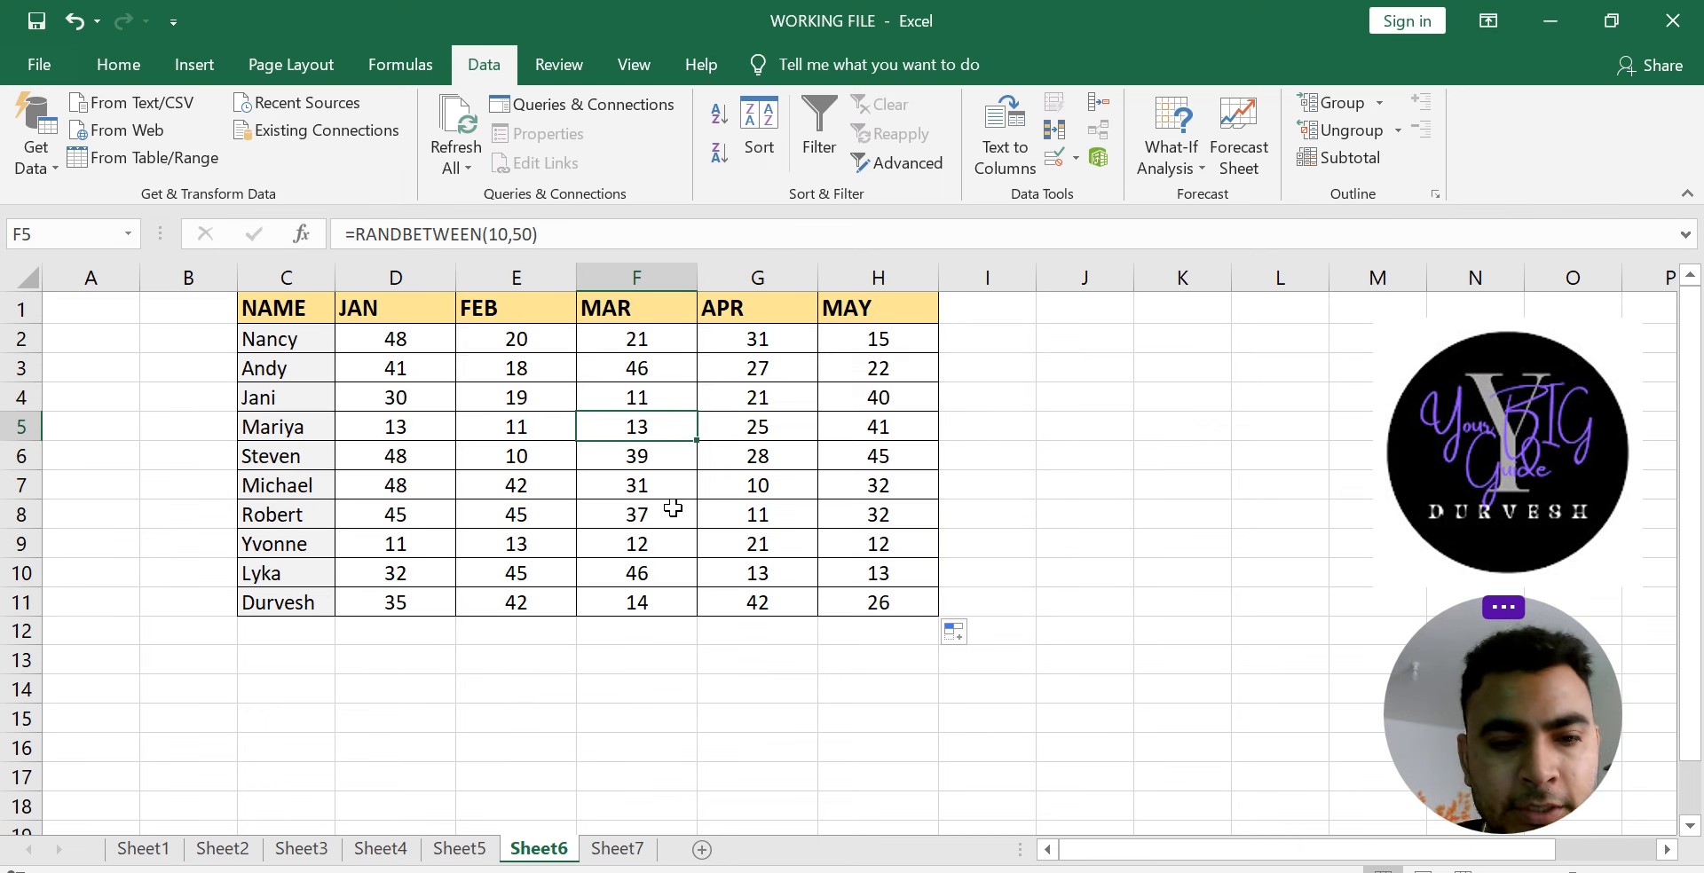
pyautogui.write('55')
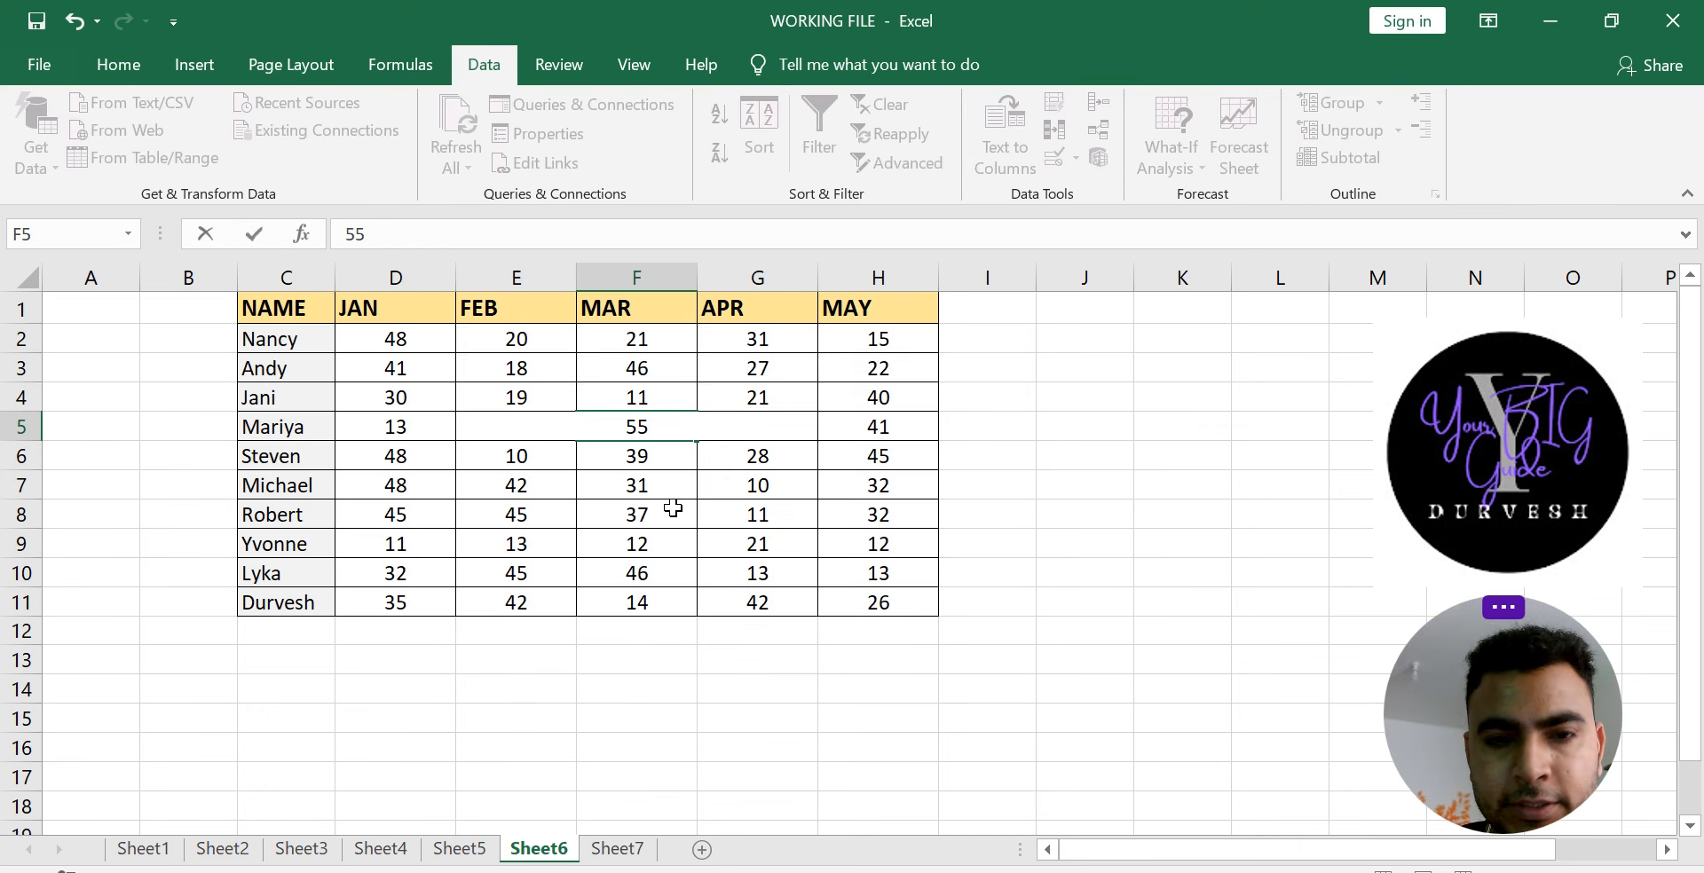
pyautogui.press('Return')
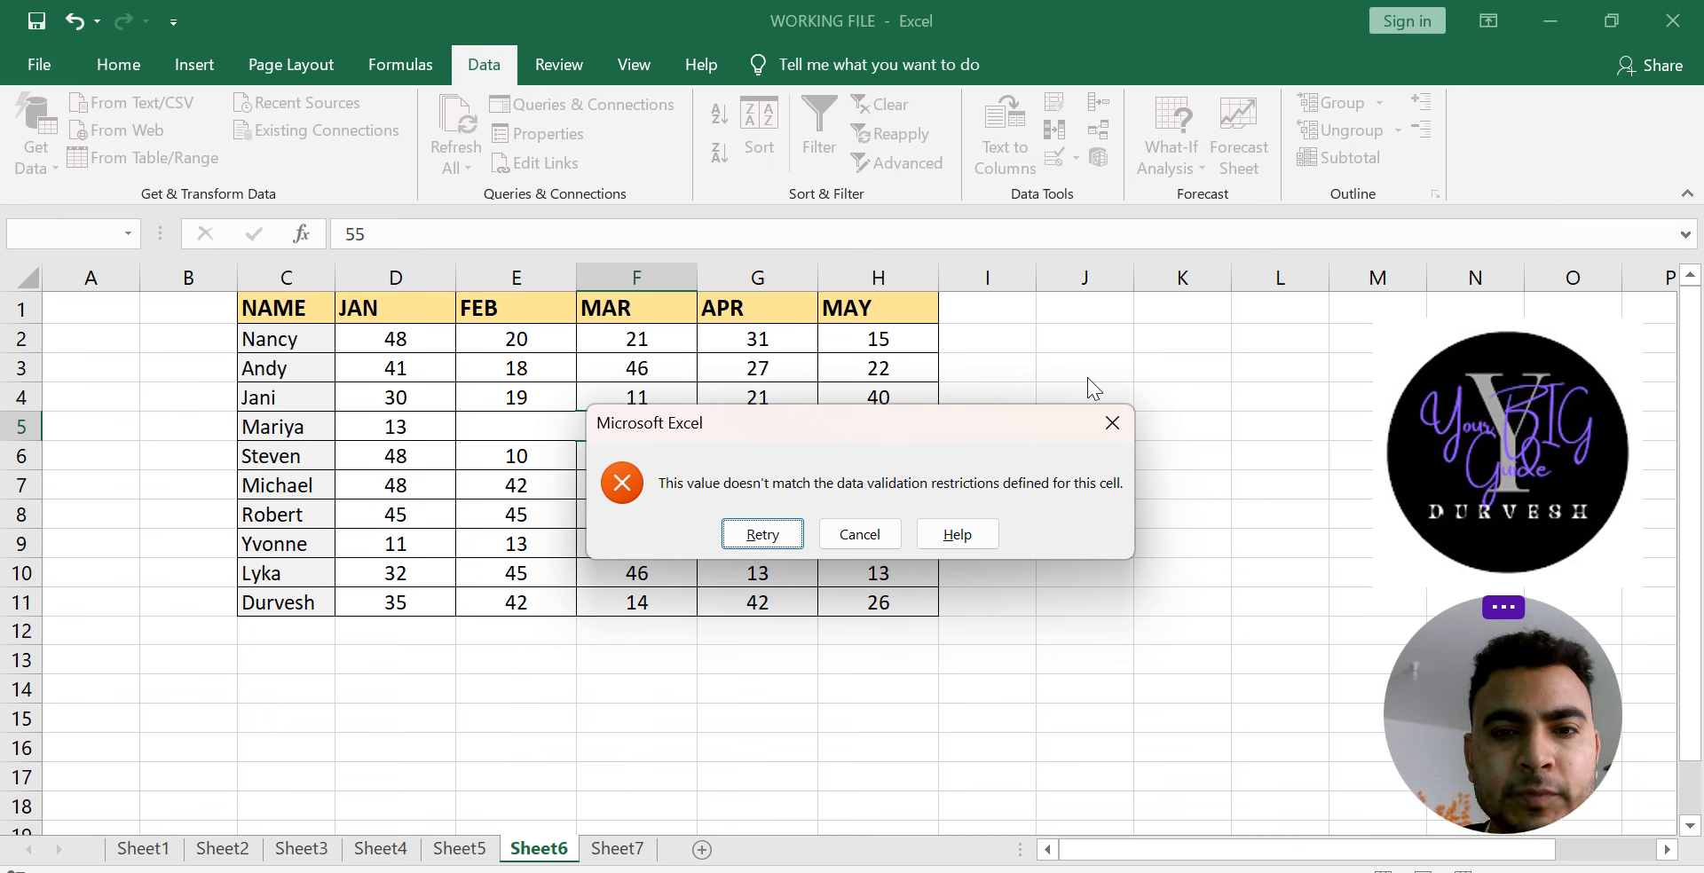
pyautogui.click(1109, 422)
# Step: Delete the contents of D2:H11 and clear the range's whole-number validation criteria
pyautogui.moveTo(387, 340); pyautogui.dragTo(870, 609)
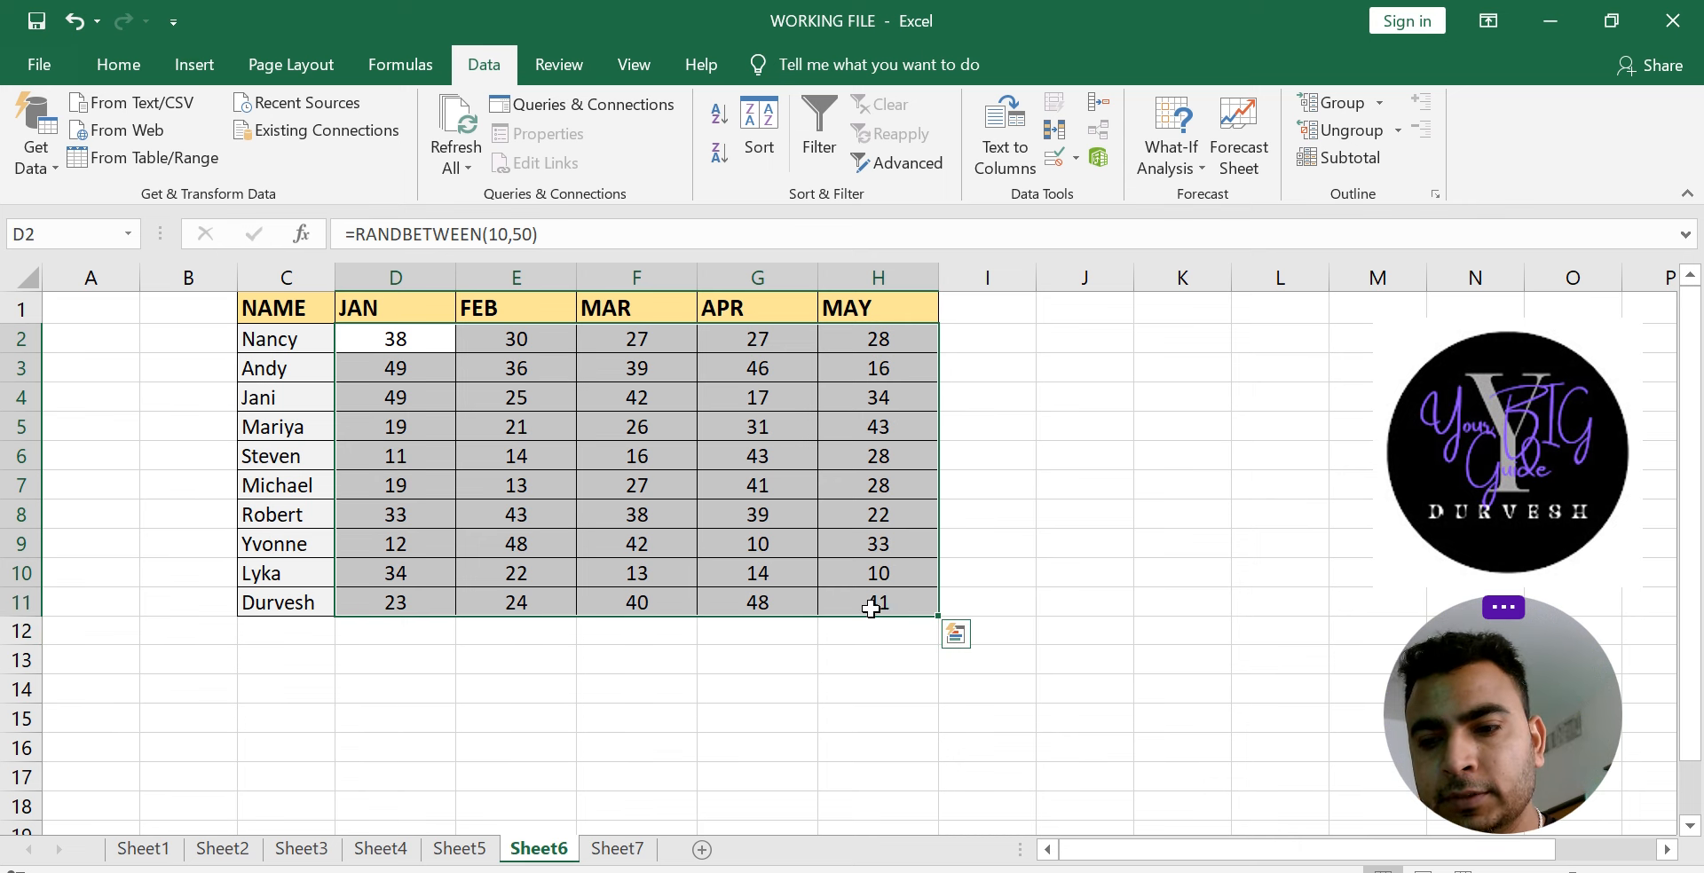
pyautogui.press('Delete')
pyautogui.click(1072, 162)
pyautogui.click(1074, 188)
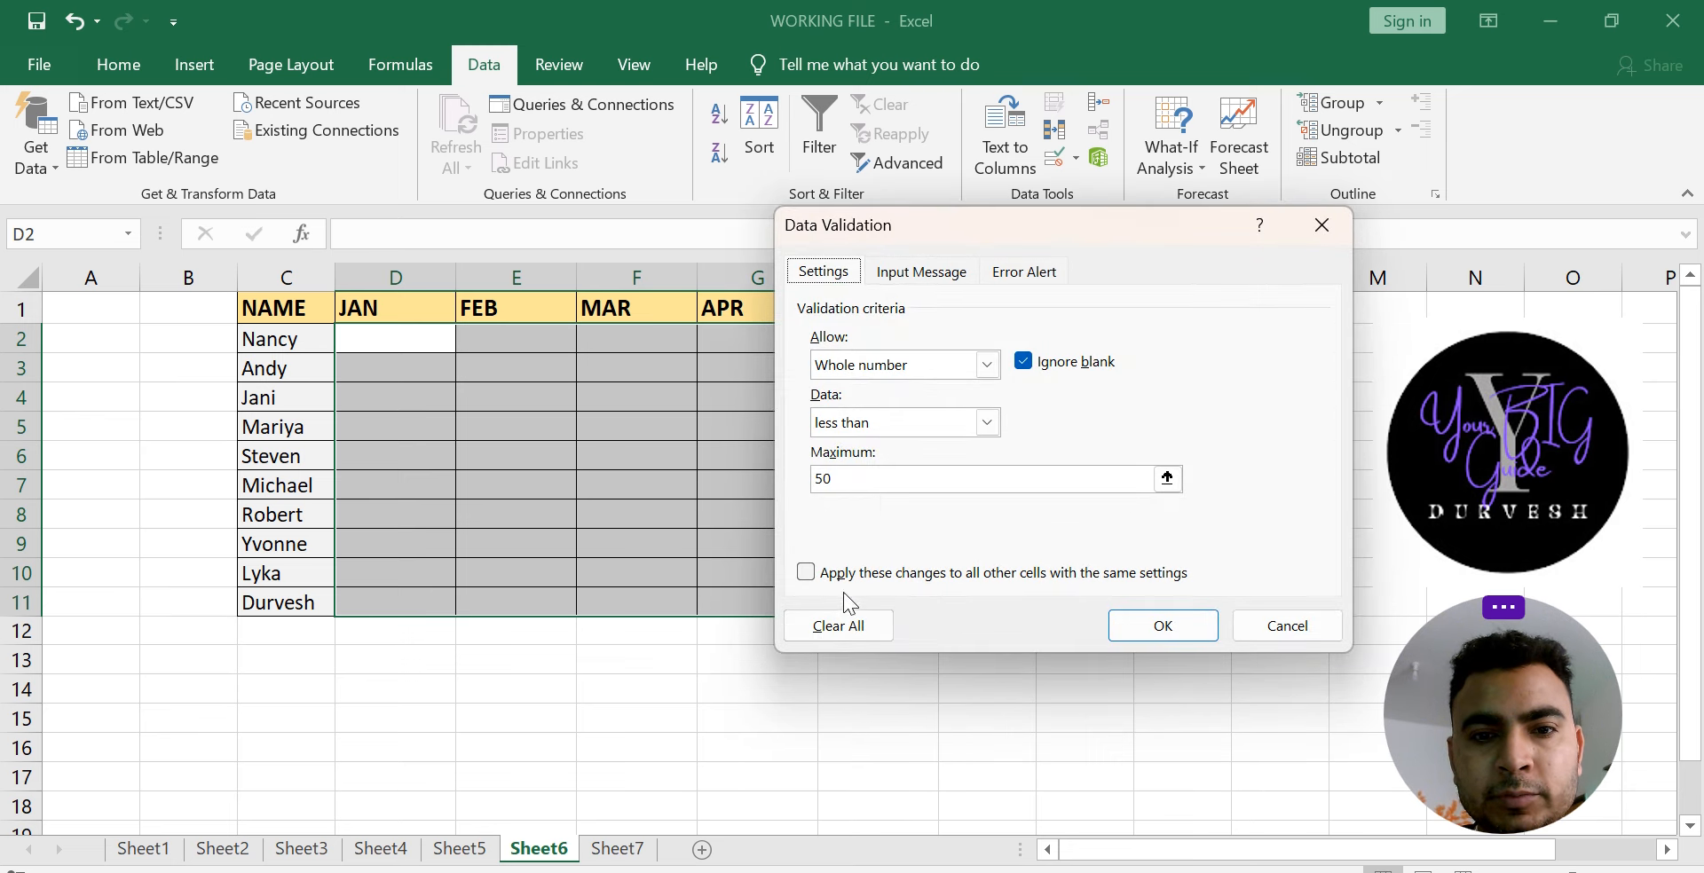
pyautogui.click(834, 625)
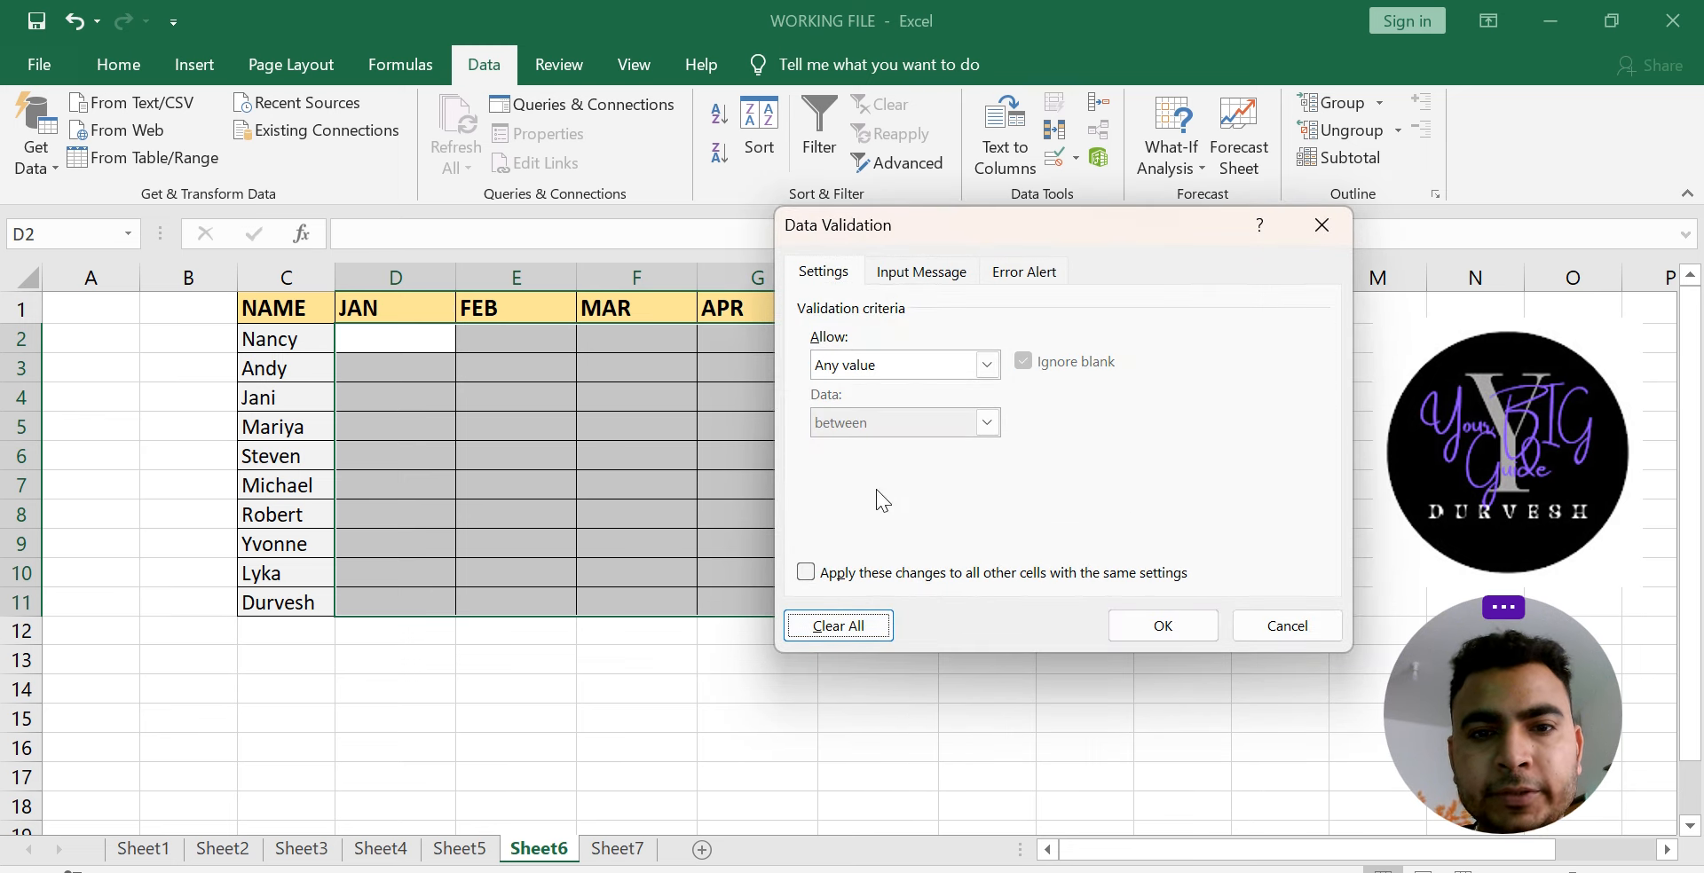
# Step: Restrict D2:H11 to a text length between 3 and 5, applied to all other cells with the same settings
pyautogui.click(989, 362)
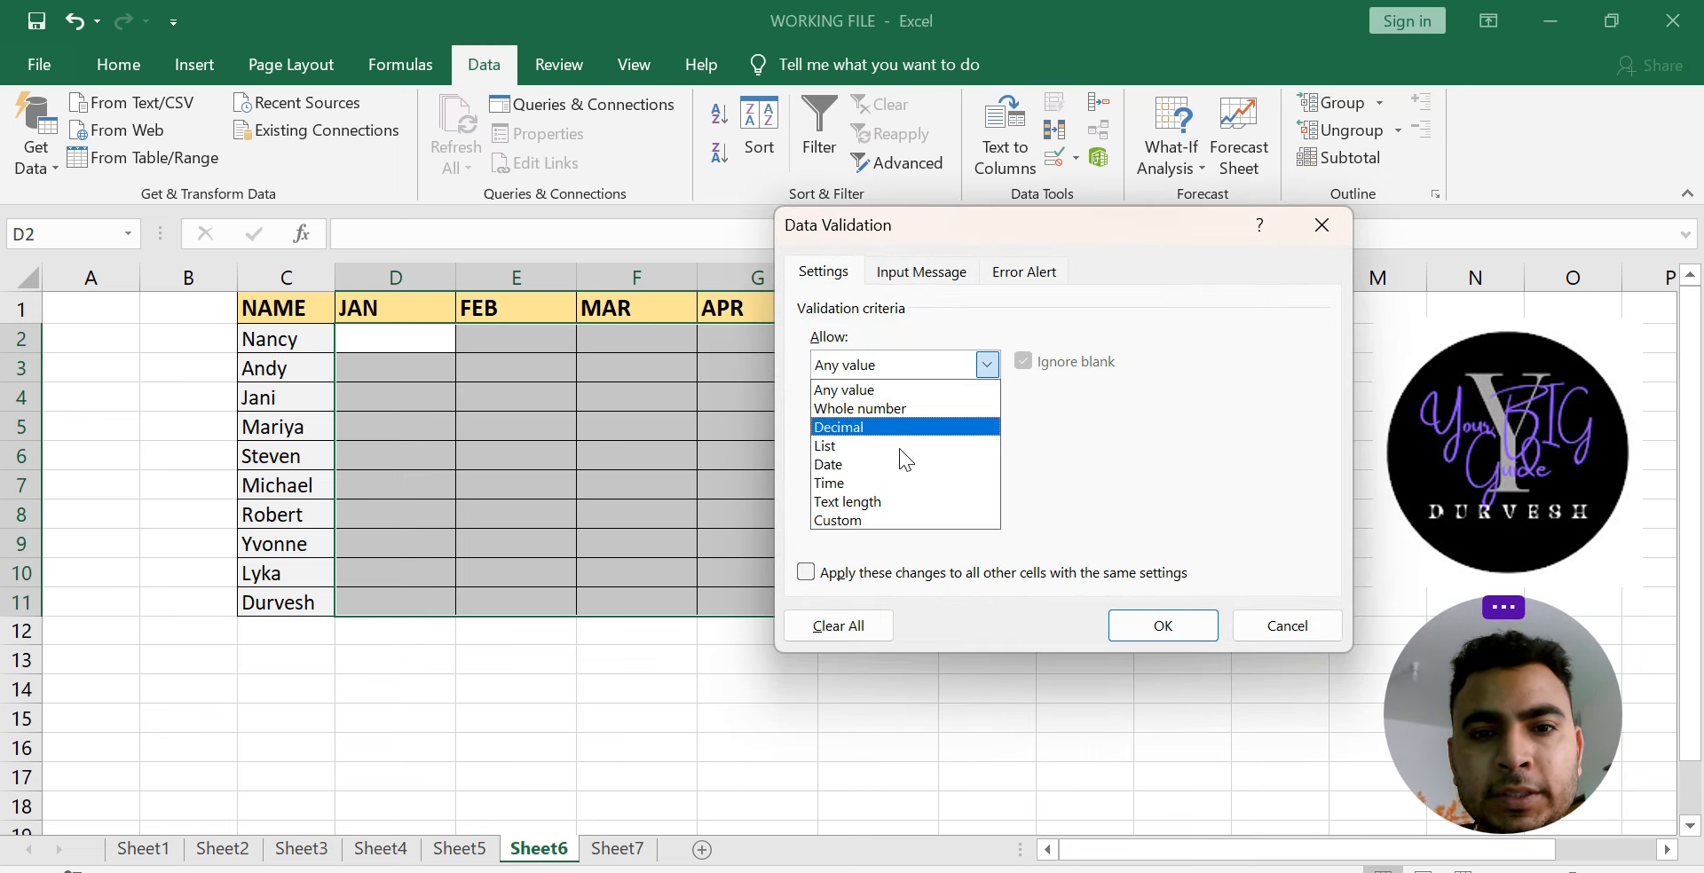
pyautogui.click(868, 502)
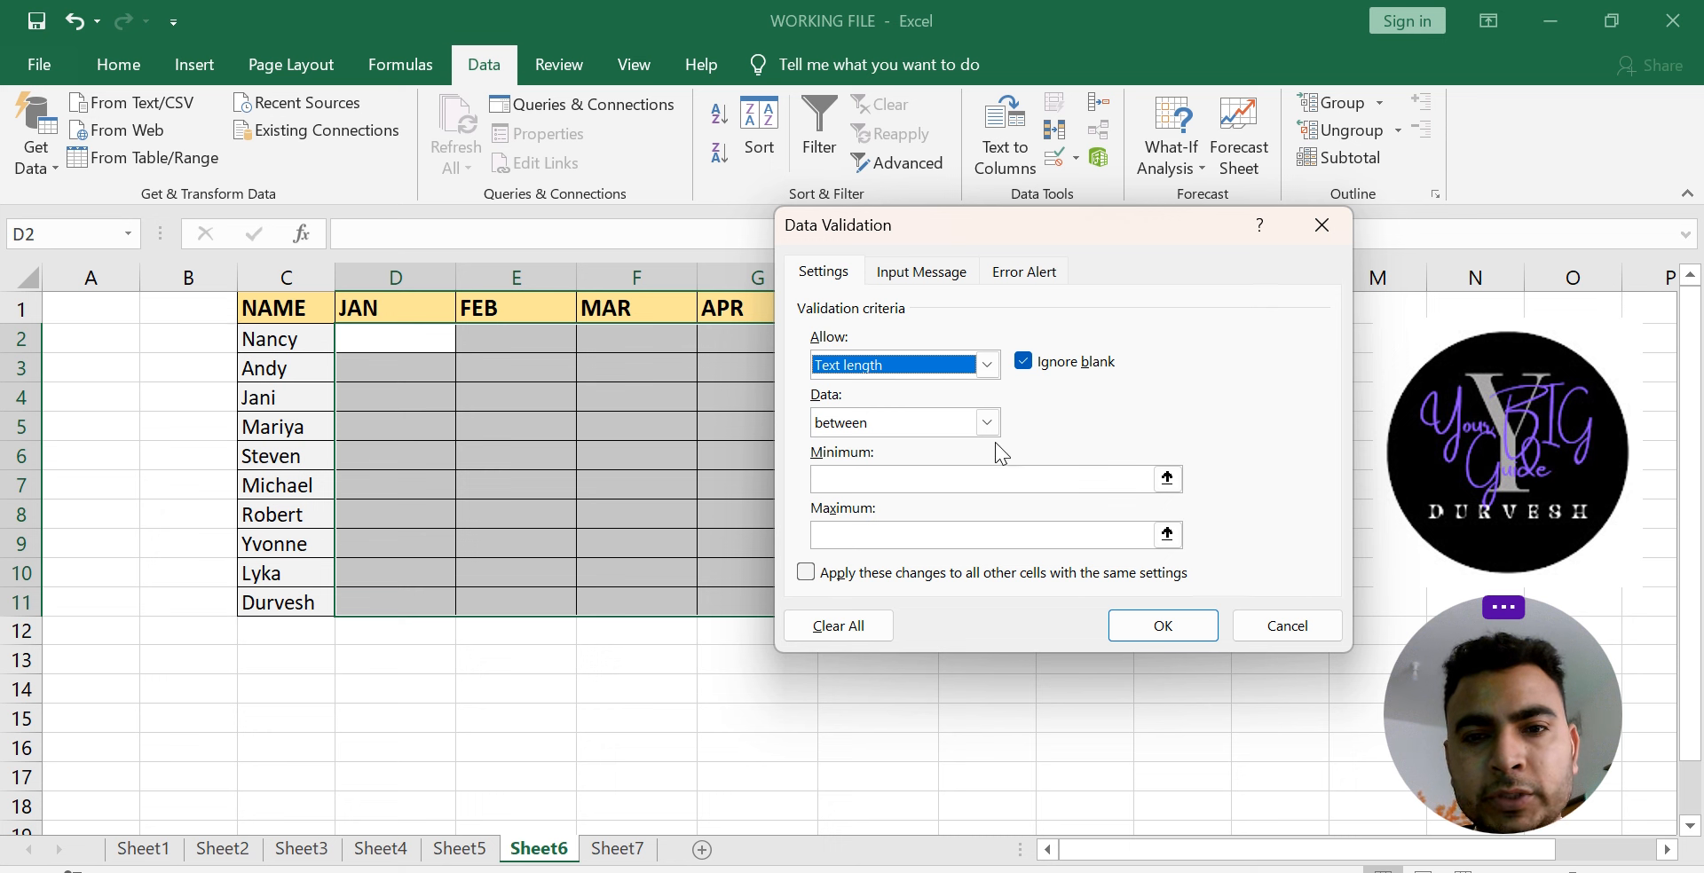
pyautogui.click(933, 480)
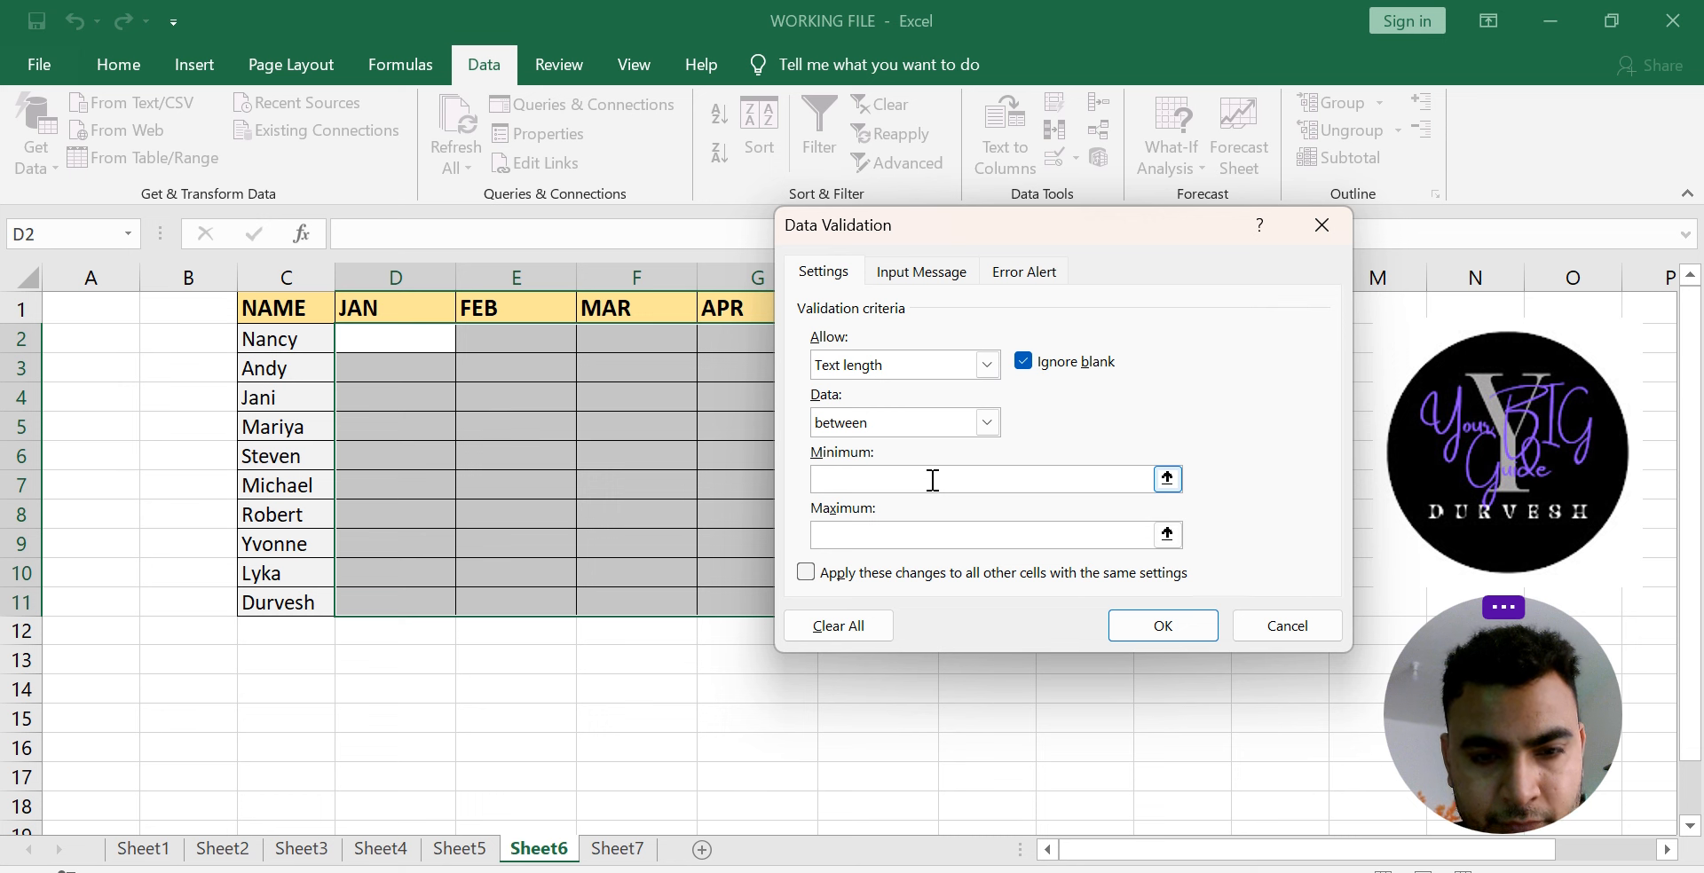
pyautogui.write('3')
pyautogui.press('Tab')
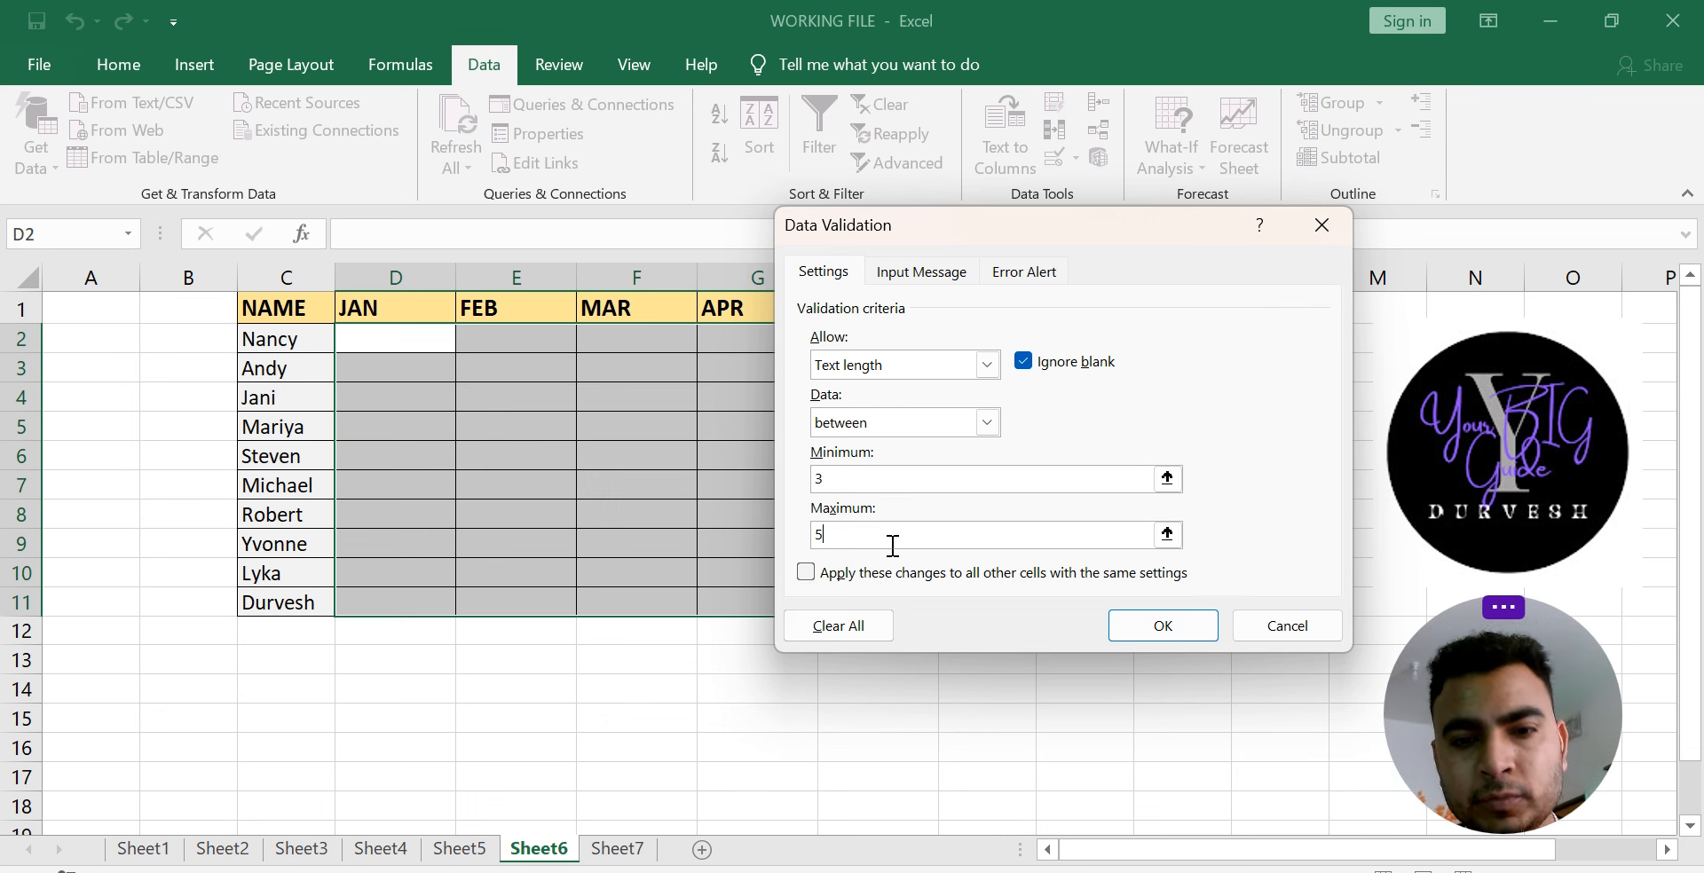
pyautogui.click(810, 575)
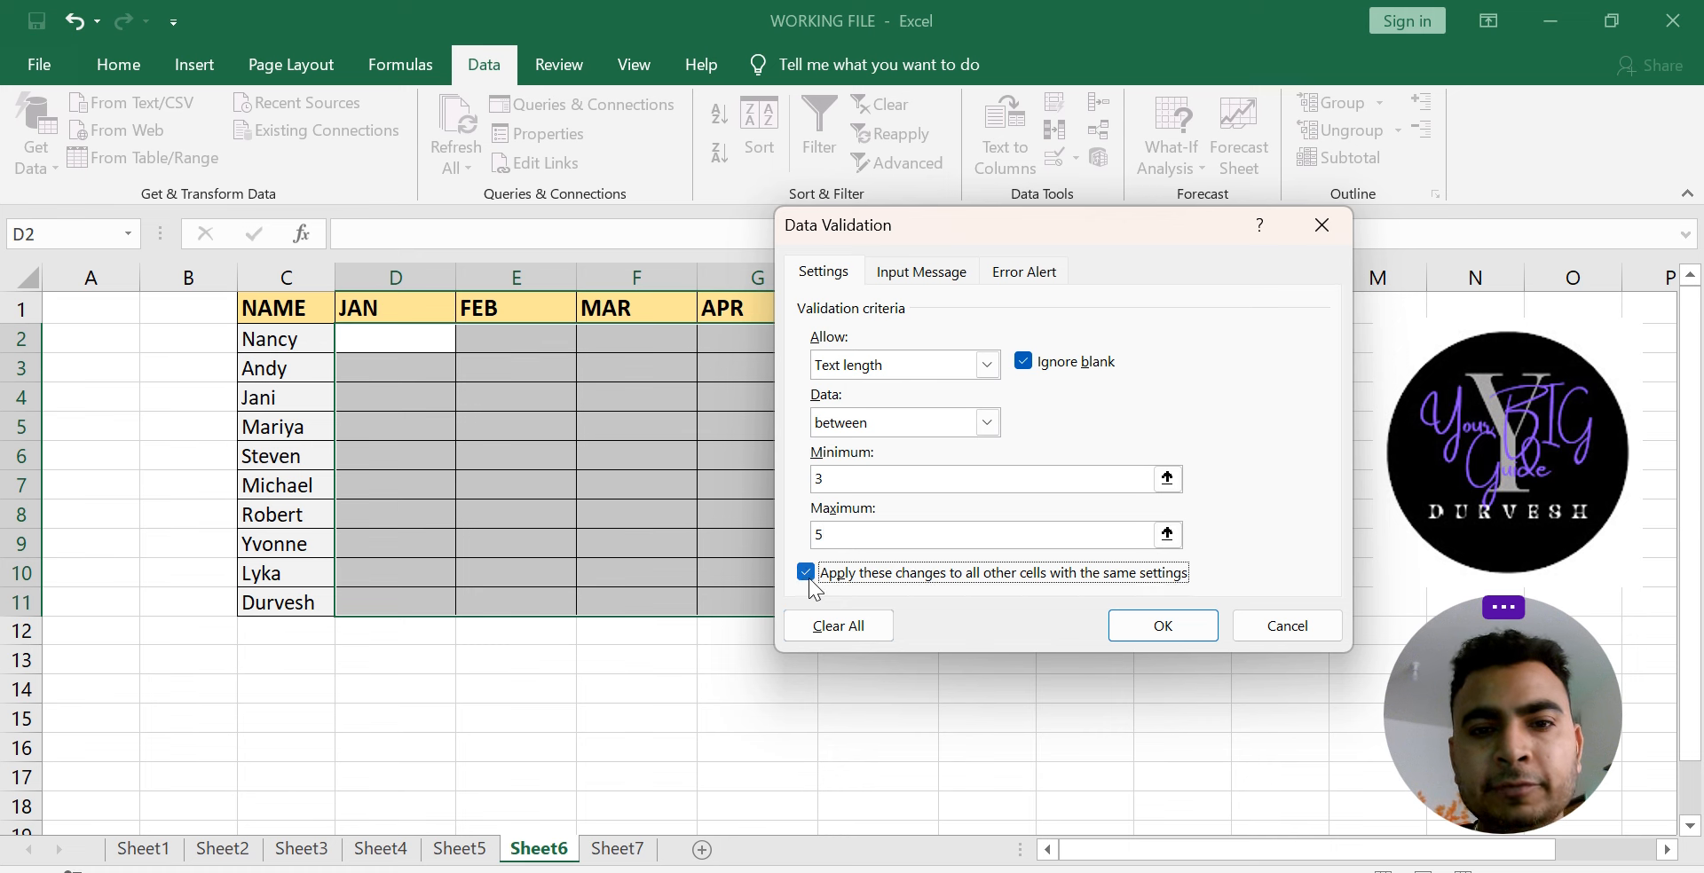
pyautogui.click(1147, 630)
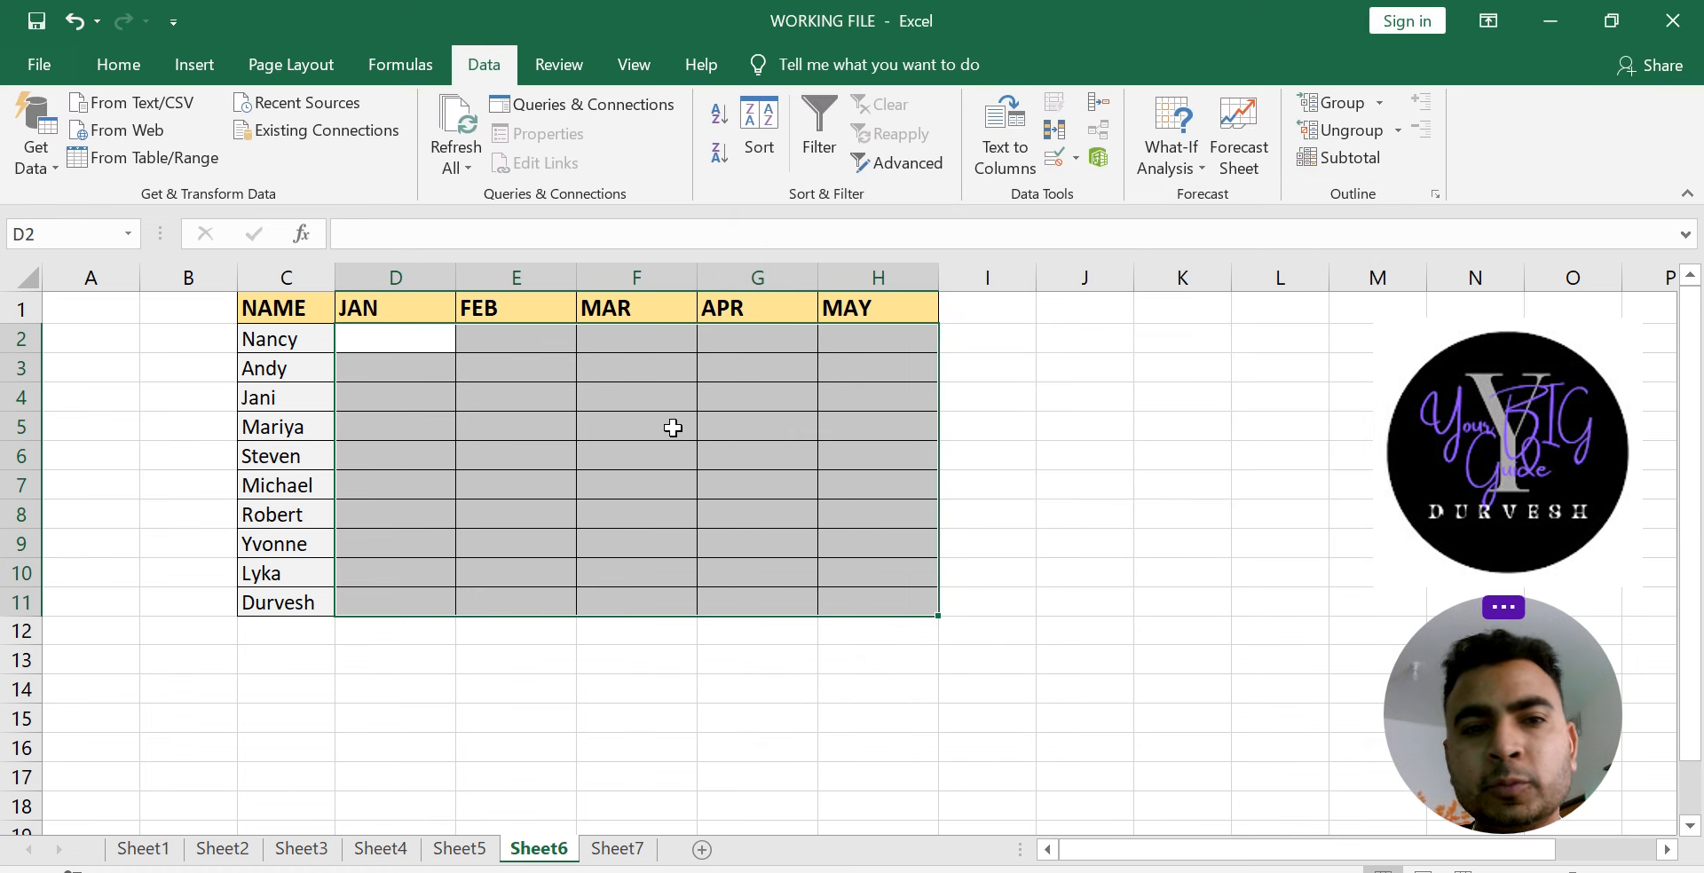
# Step: Test the text-length rule by trying to enter a seven-letter name in cell E4
pyautogui.click(523, 394)
pyautogui.write('DURVESH')
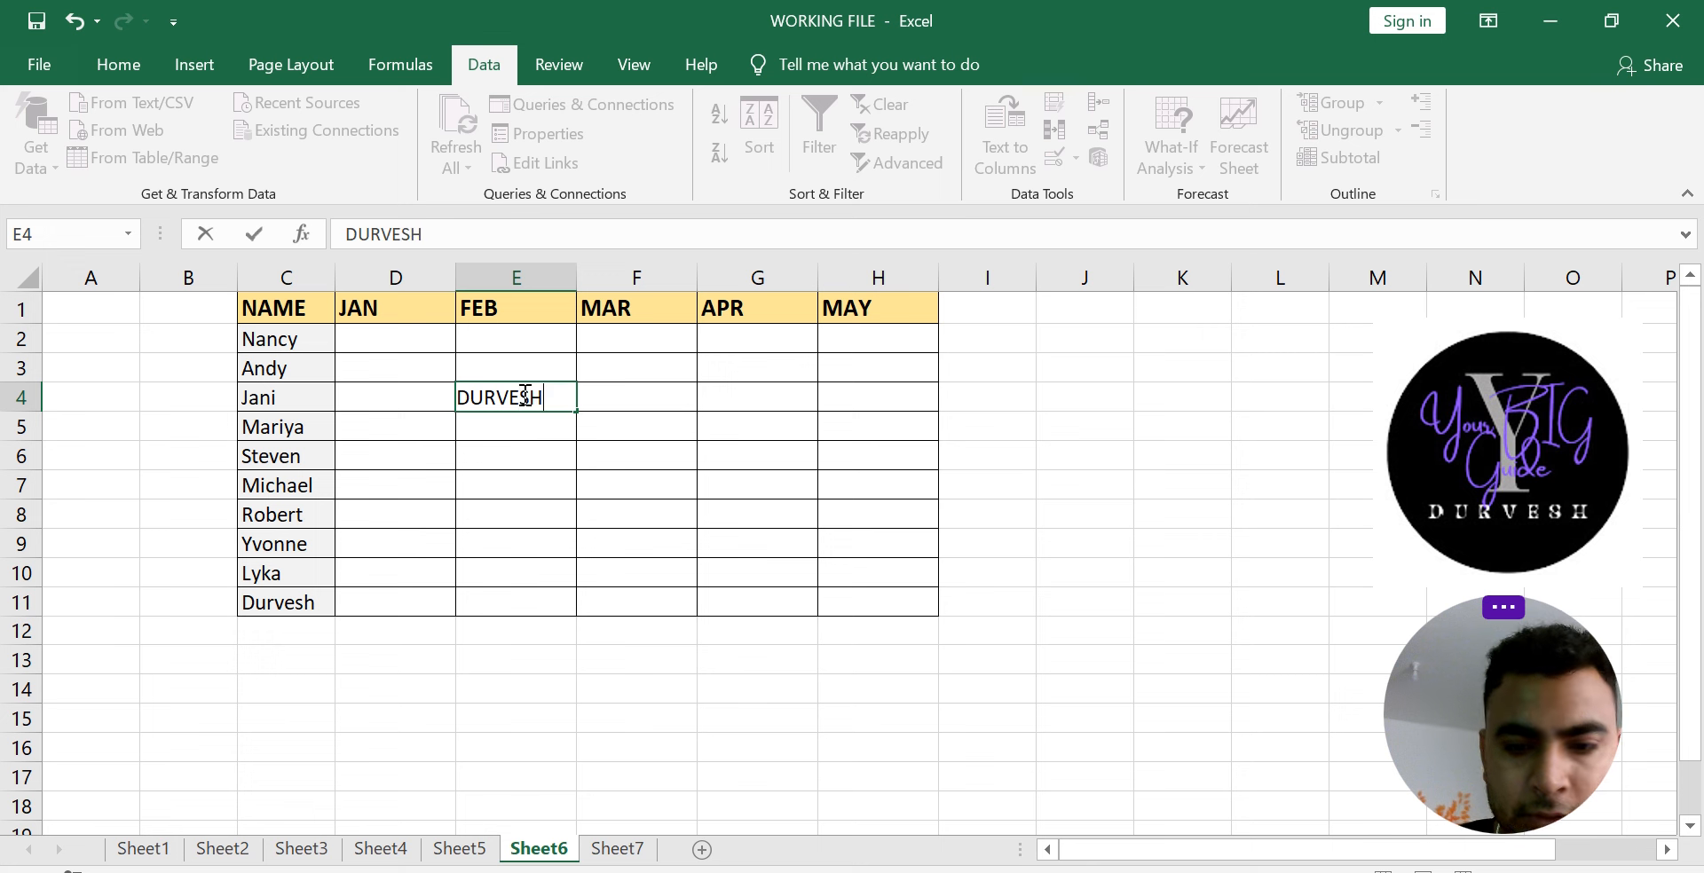
pyautogui.press('Return')
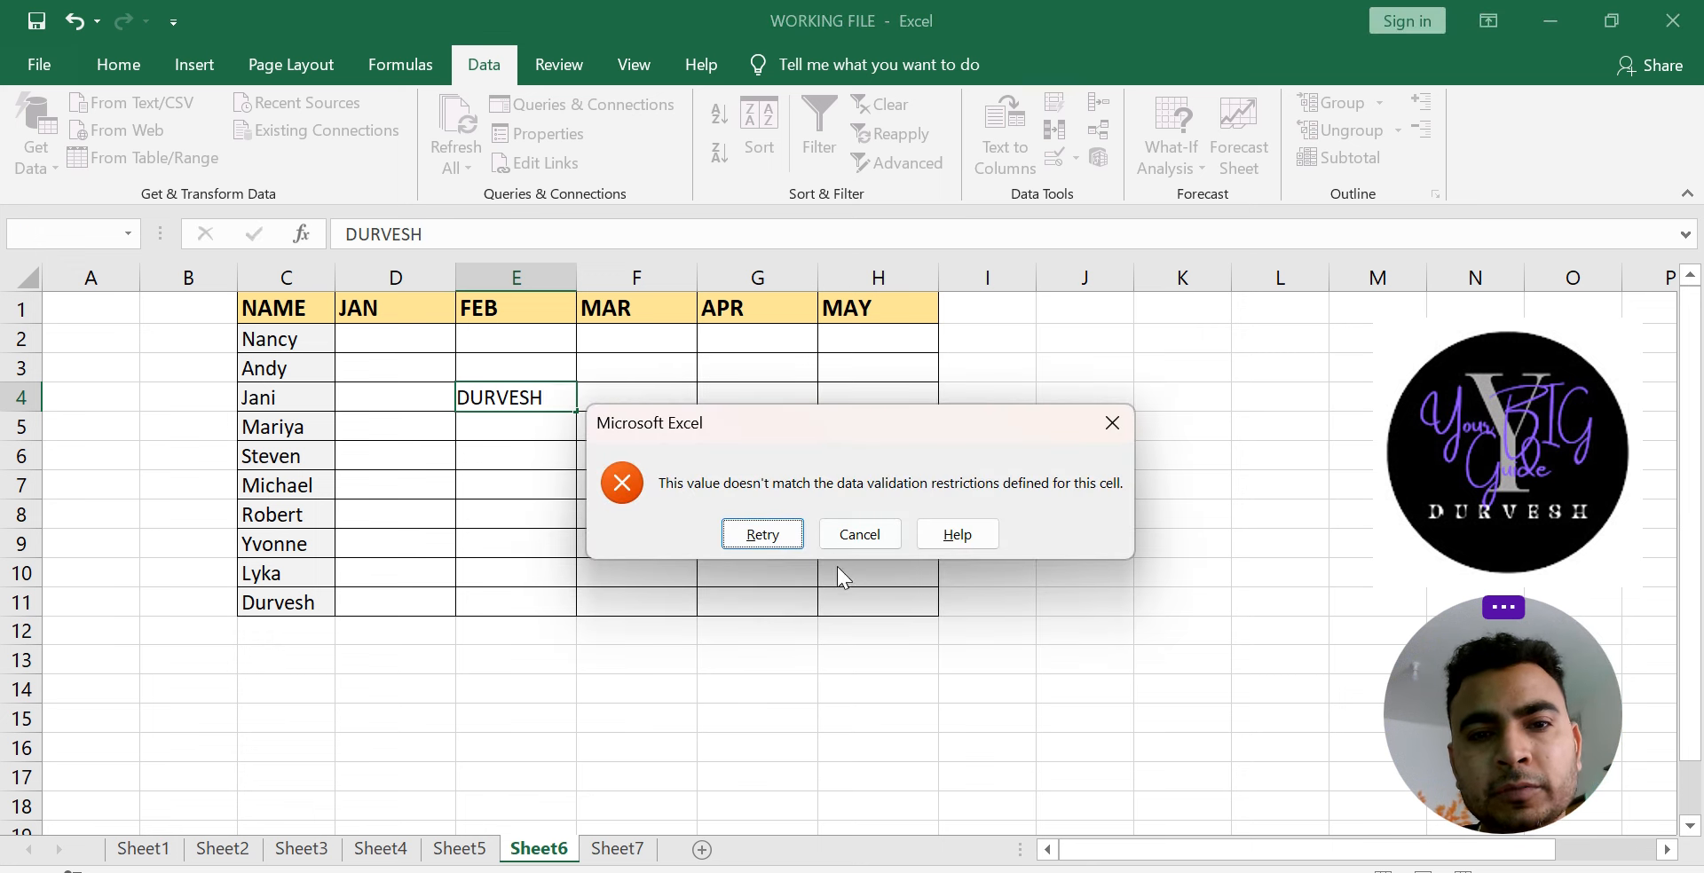
pyautogui.click(763, 534)
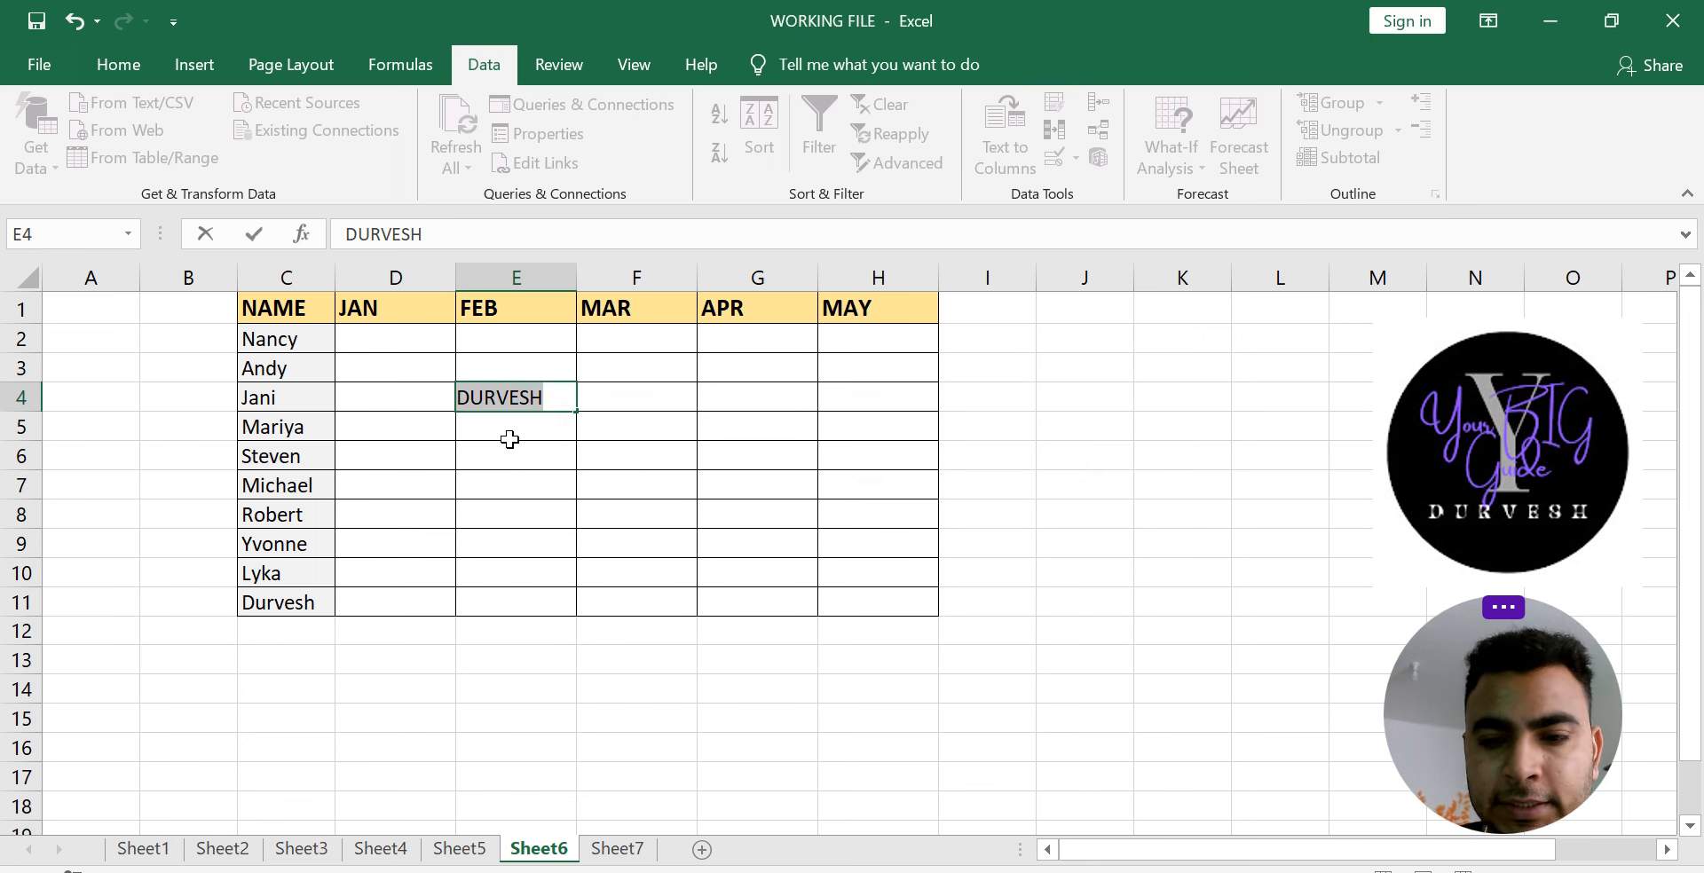
# Step: Retry the entry in cell E4 with the single letter A, and cancel it
pyautogui.press('BackSpace')
pyautogui.write('A')
pyautogui.press('Return')
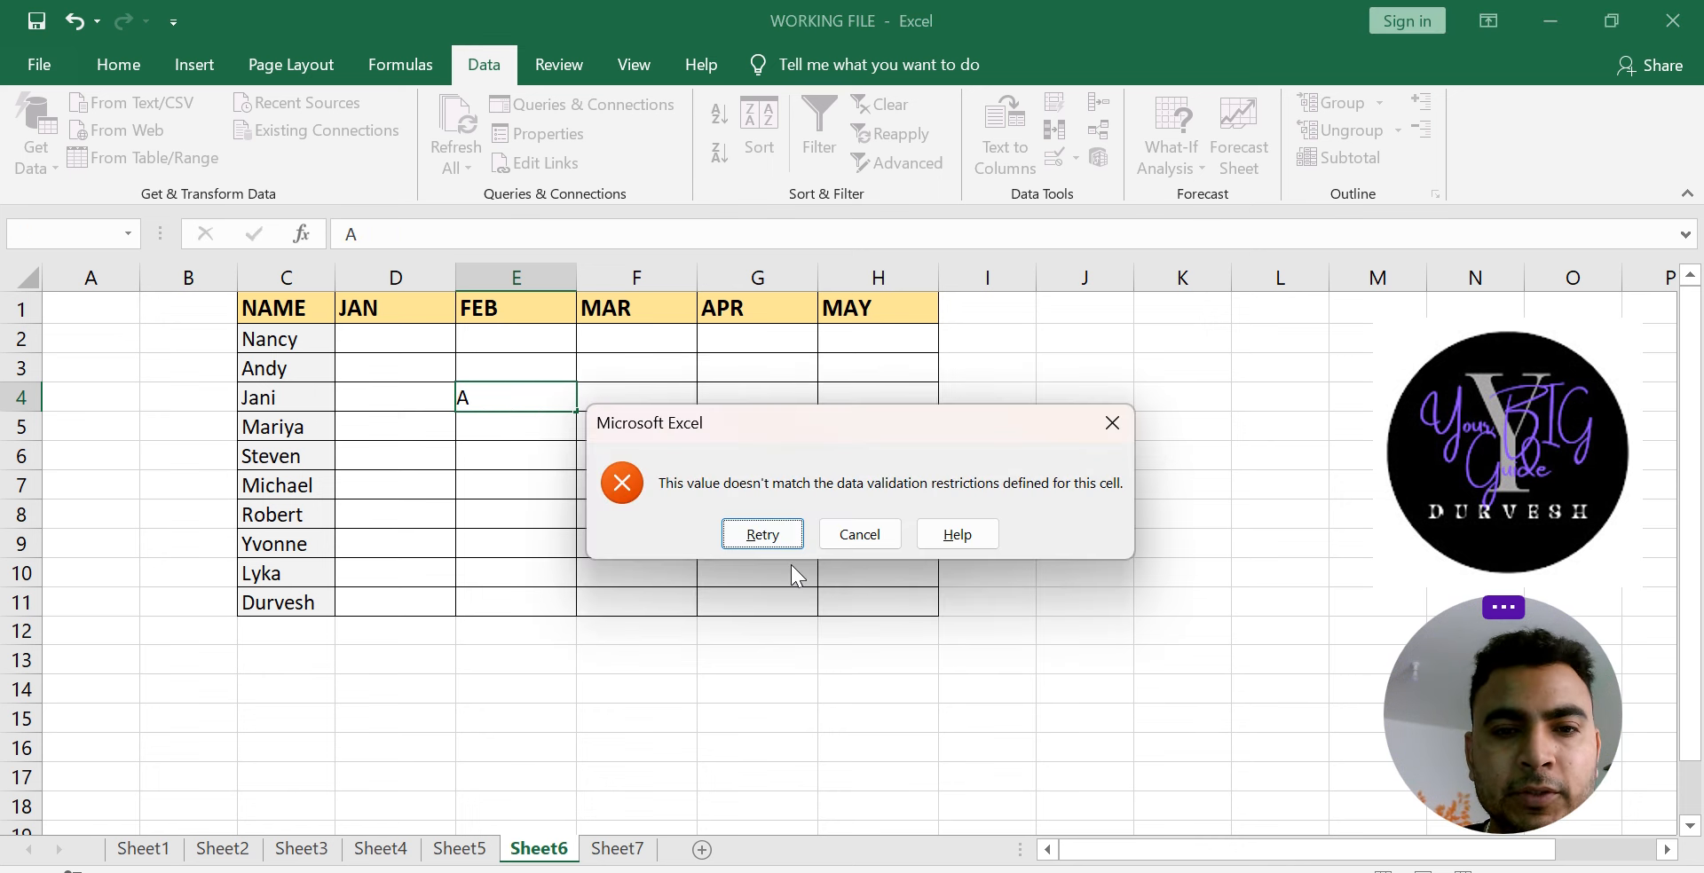
pyautogui.click(763, 534)
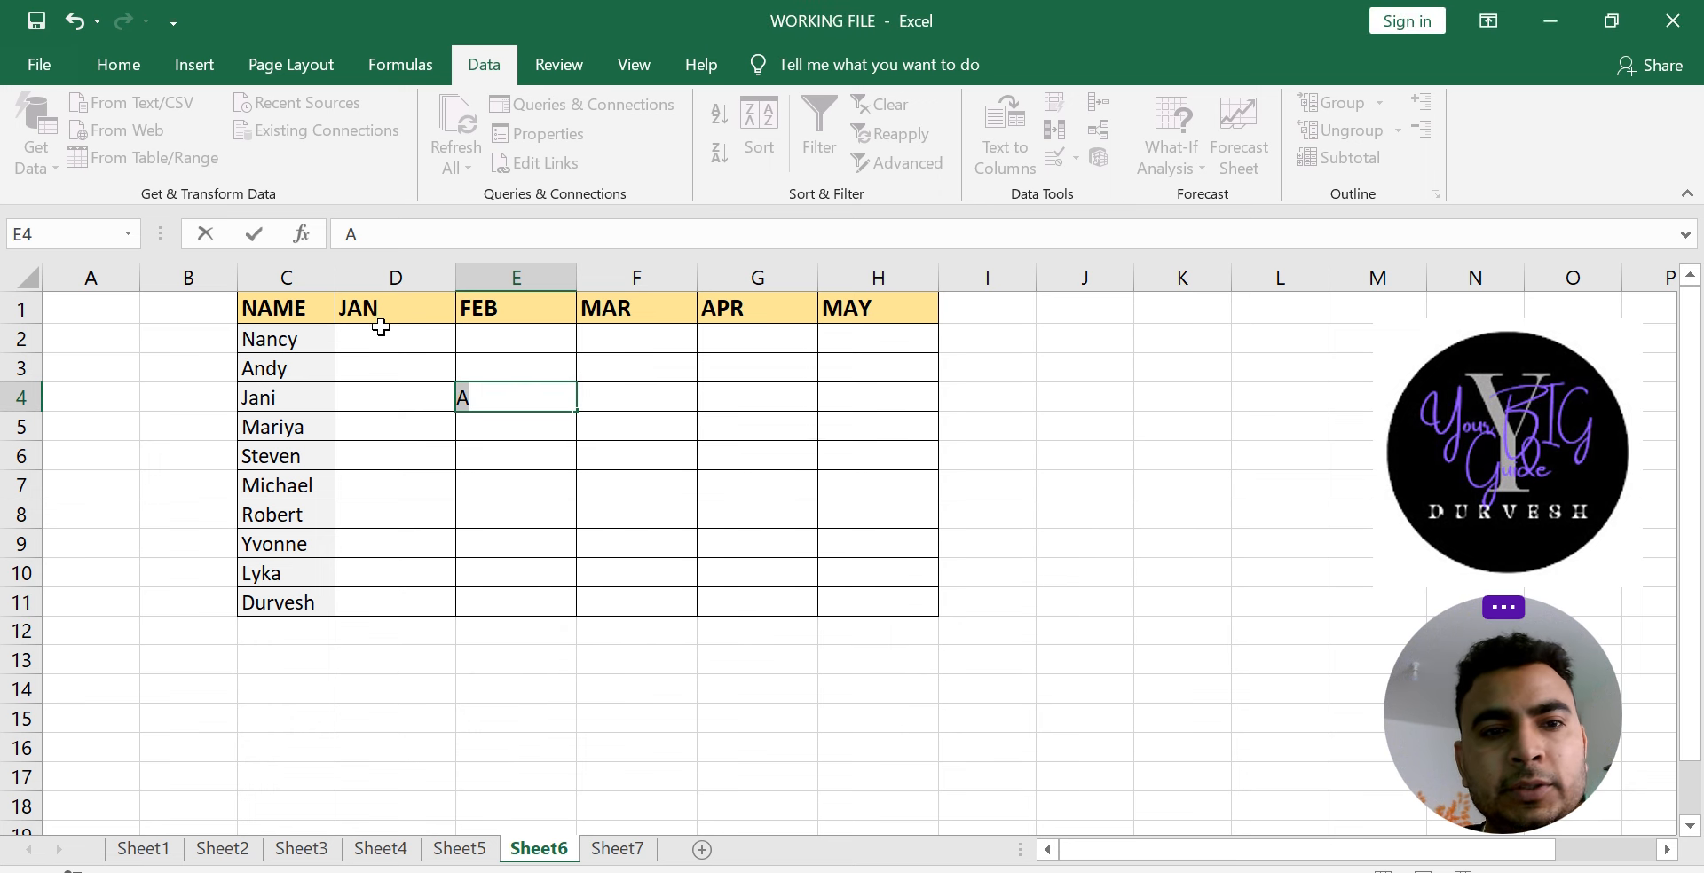
pyautogui.press('Return')
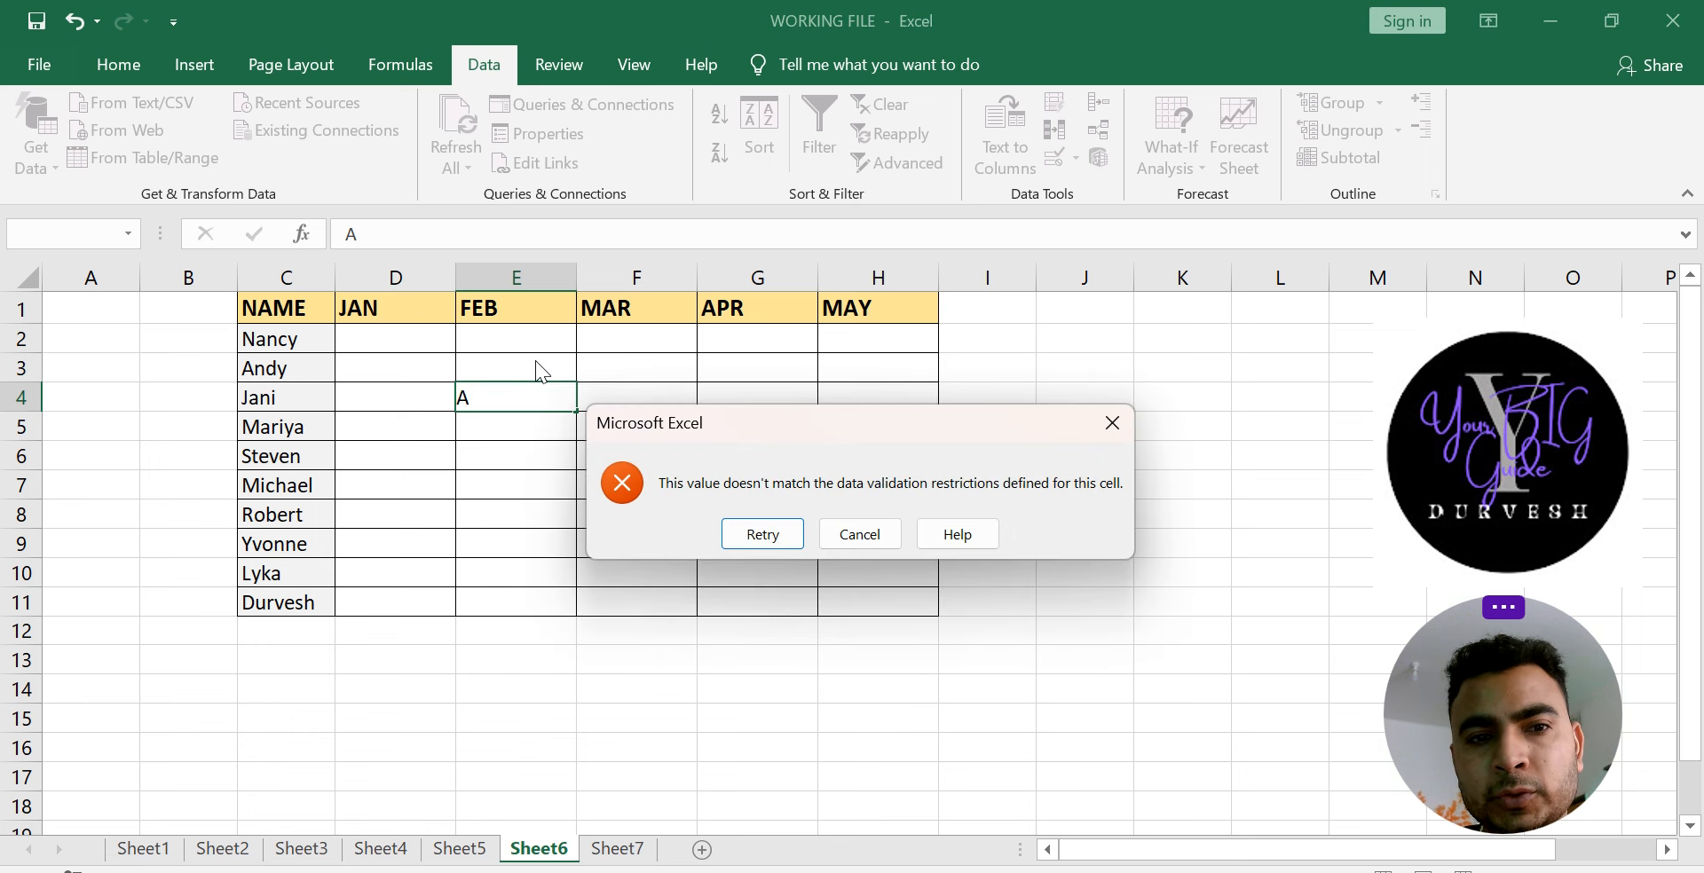
pyautogui.click(1111, 423)
# Step: Clear the text-length criteria from the data validation of D2:H11
pyautogui.moveTo(381, 337); pyautogui.dragTo(885, 603)
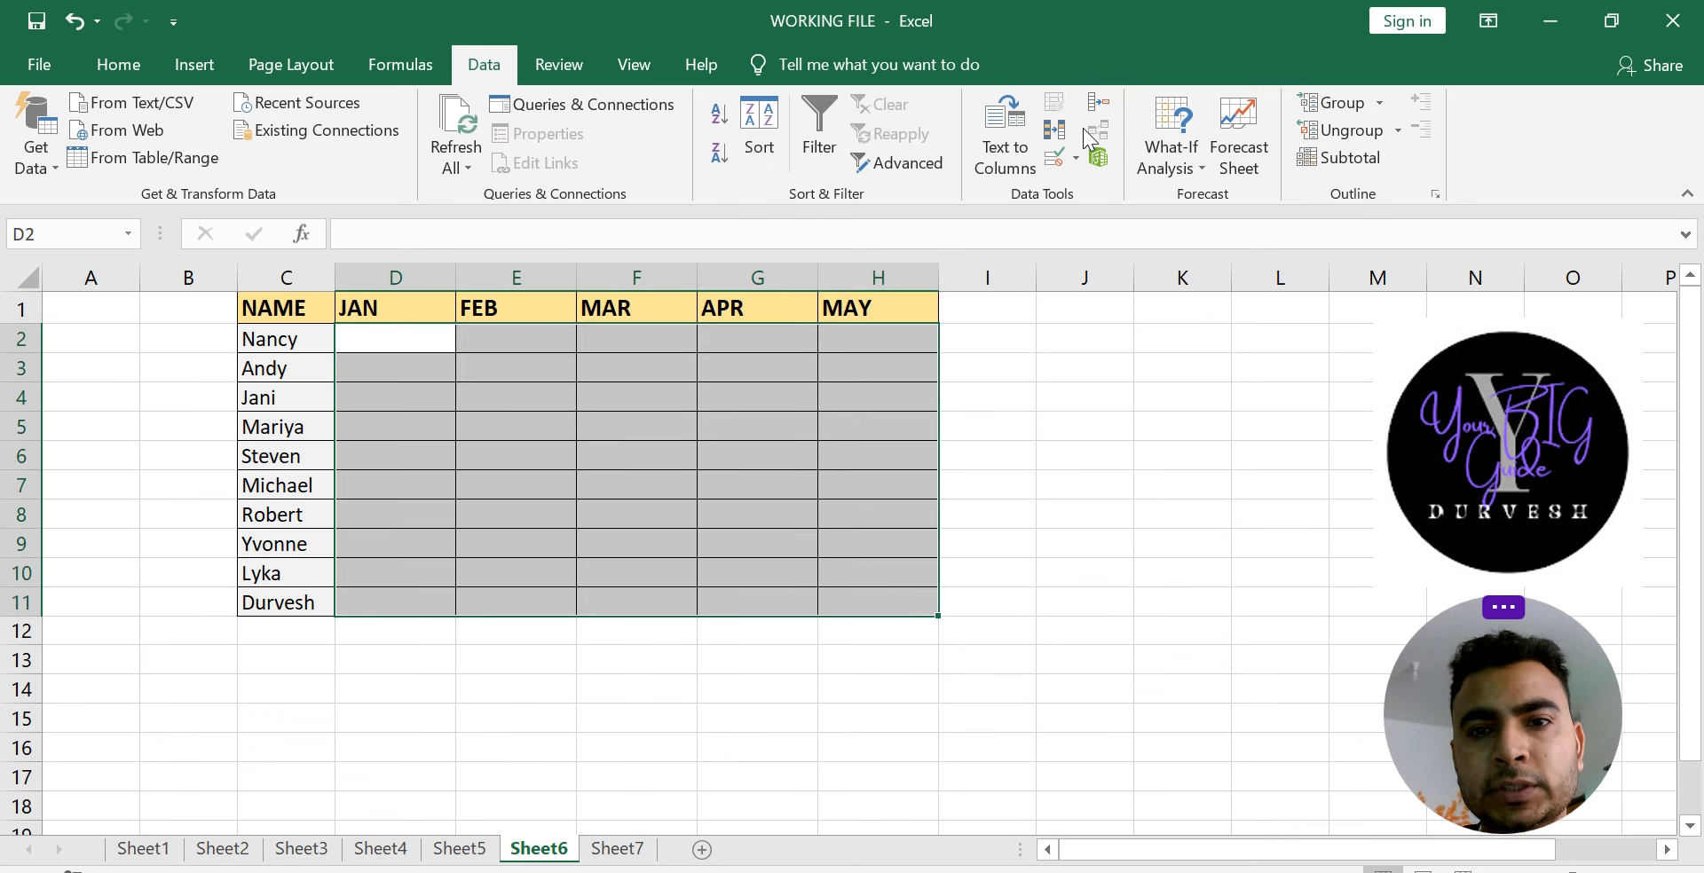
pyautogui.click(1074, 162)
pyautogui.click(1140, 187)
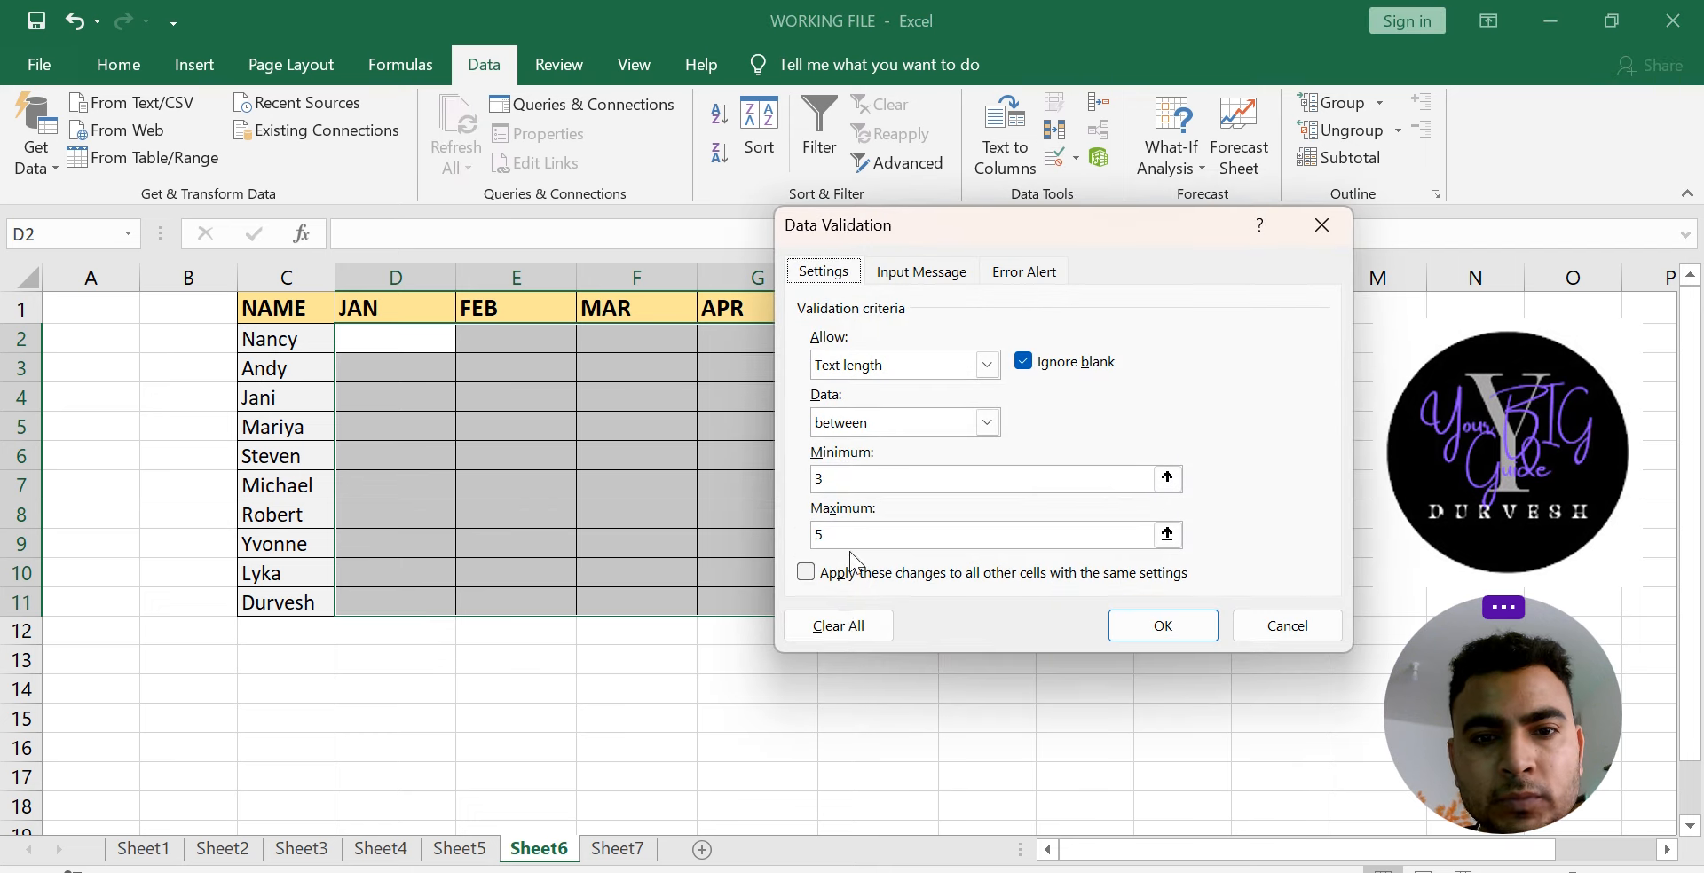
pyautogui.click(834, 628)
# Step: Give D2:H11 a validation input message titled "DO NOT TYPE HERE" with the text "THIS SHEET IS PROTECTED"
pyautogui.click(932, 272)
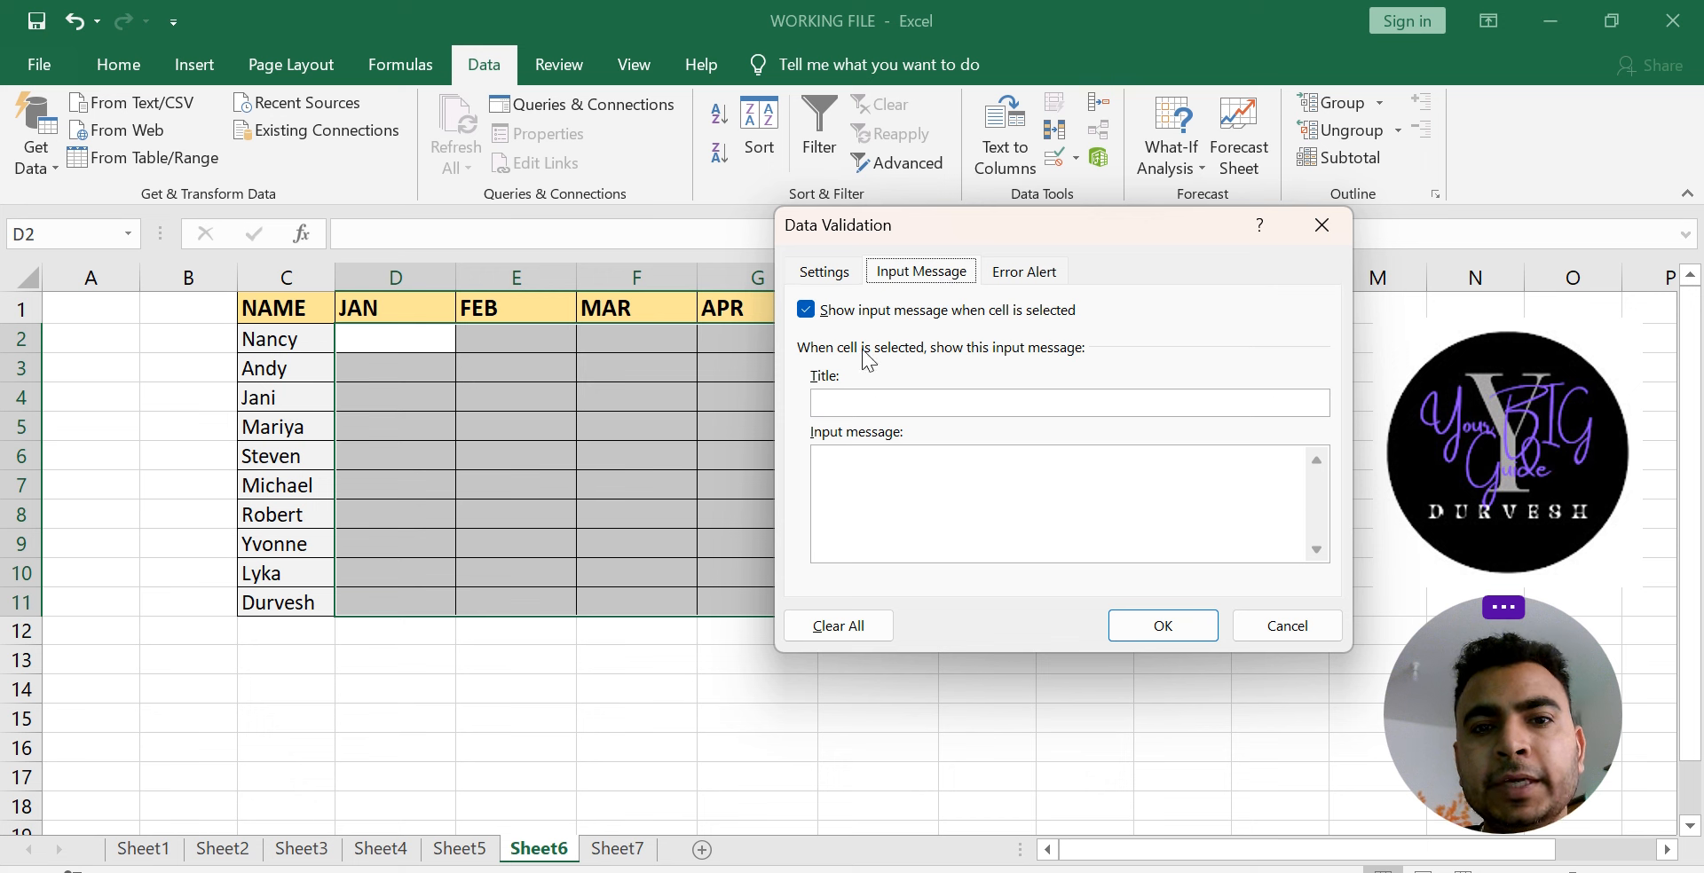
pyautogui.click(1016, 275)
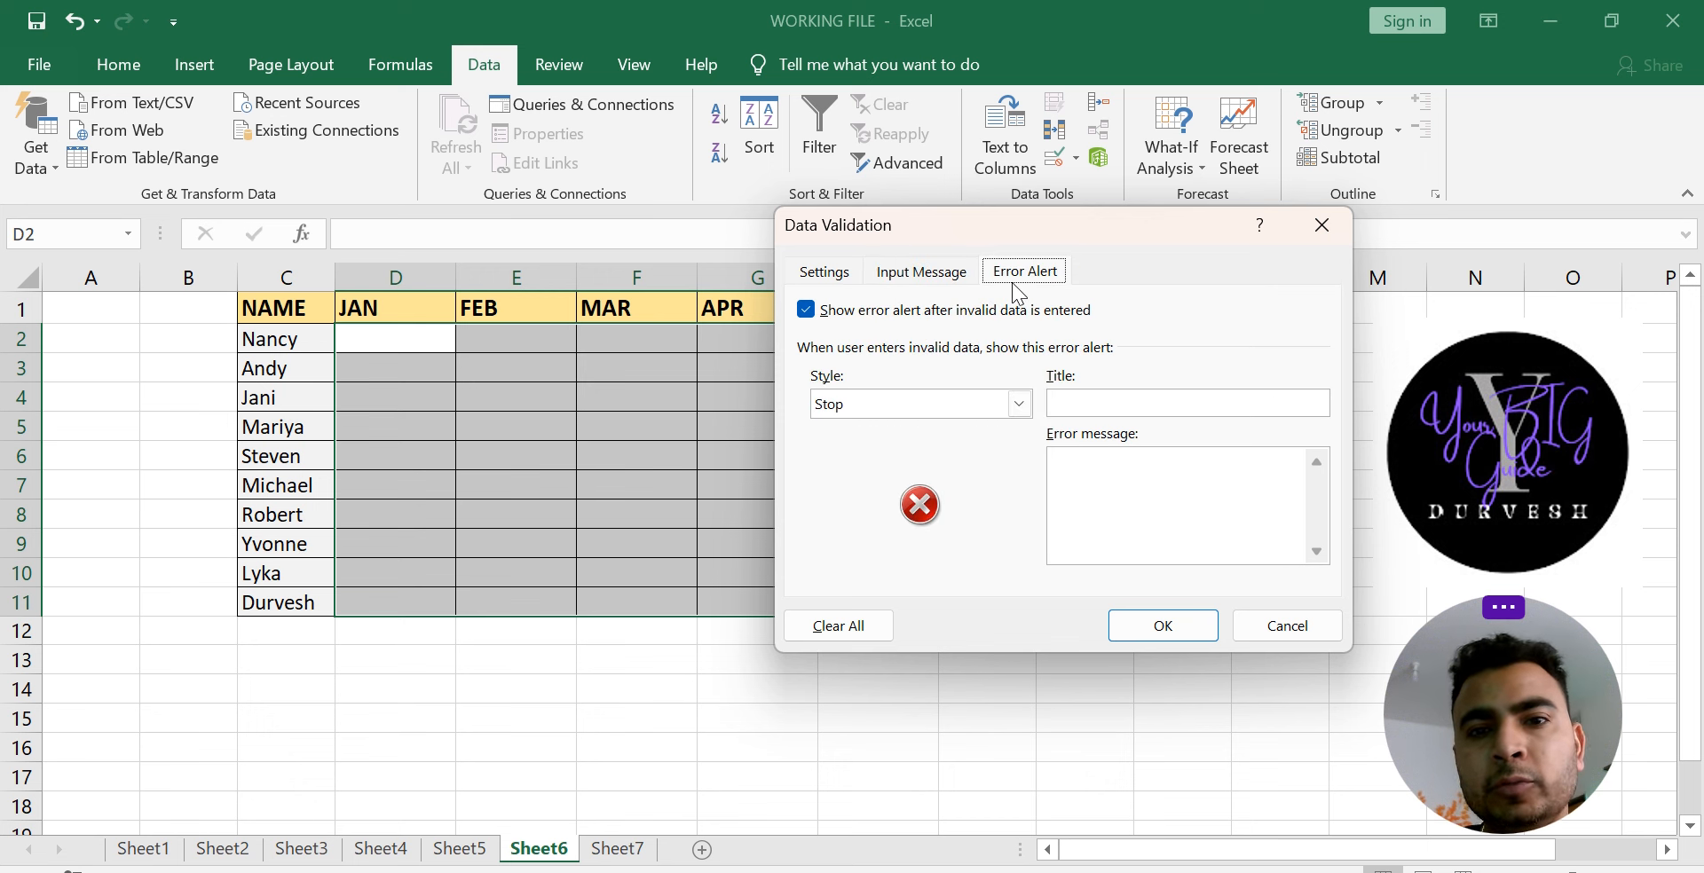
pyautogui.click(934, 281)
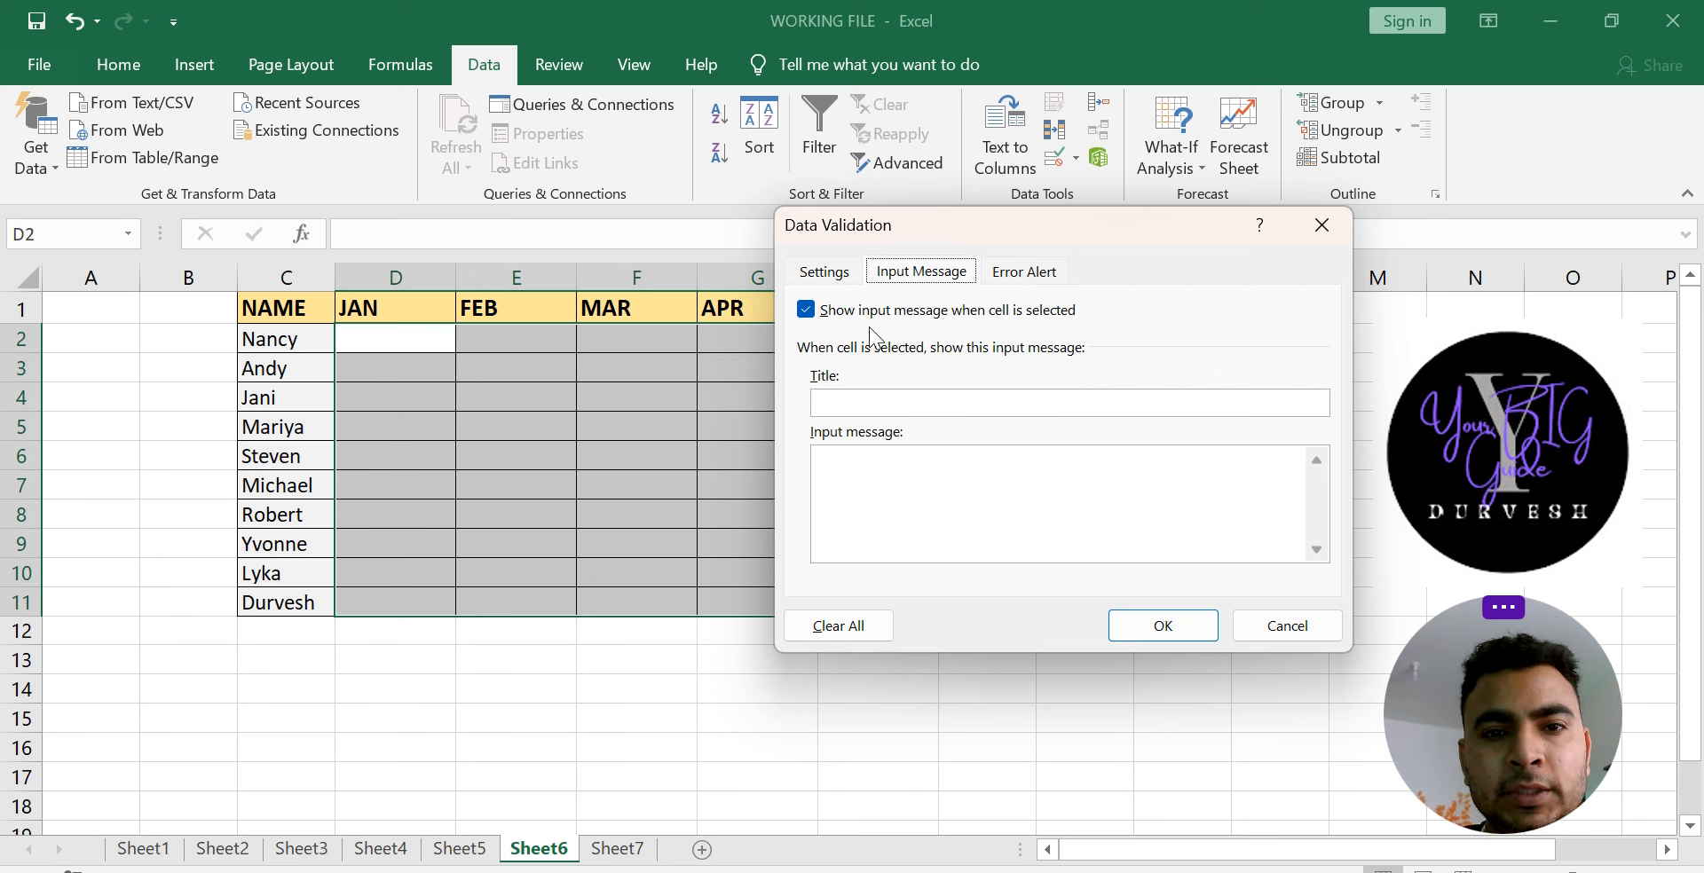
pyautogui.click(854, 404)
pyautogui.write('DO  NOT TYPE HERE')
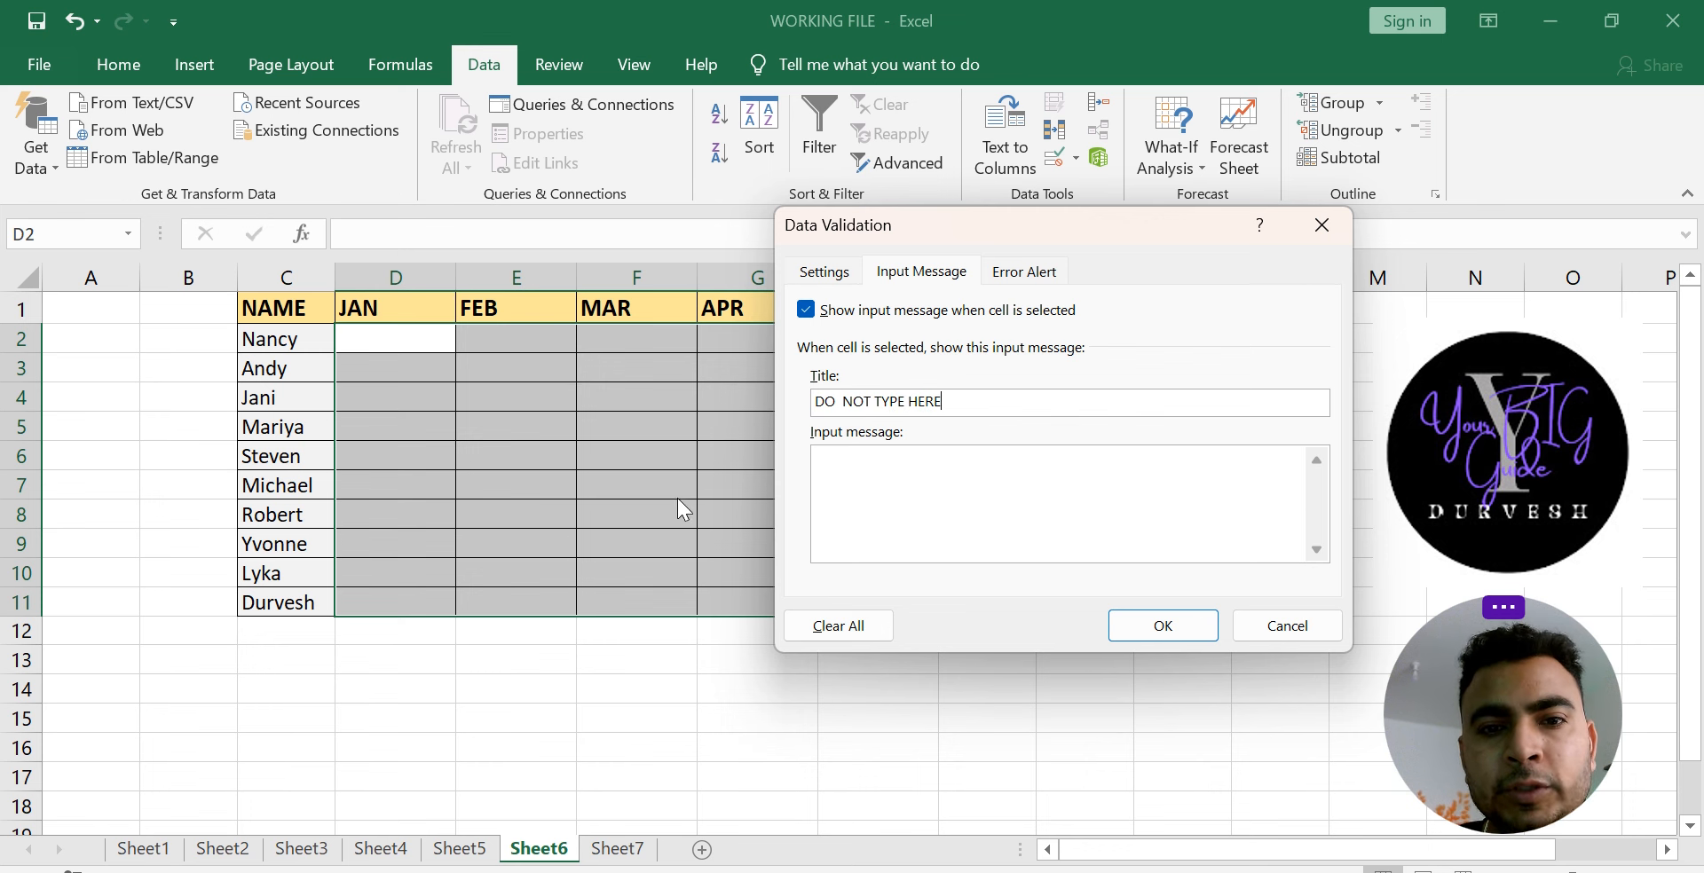
pyautogui.click(902, 479)
pyautogui.write('THIS ')
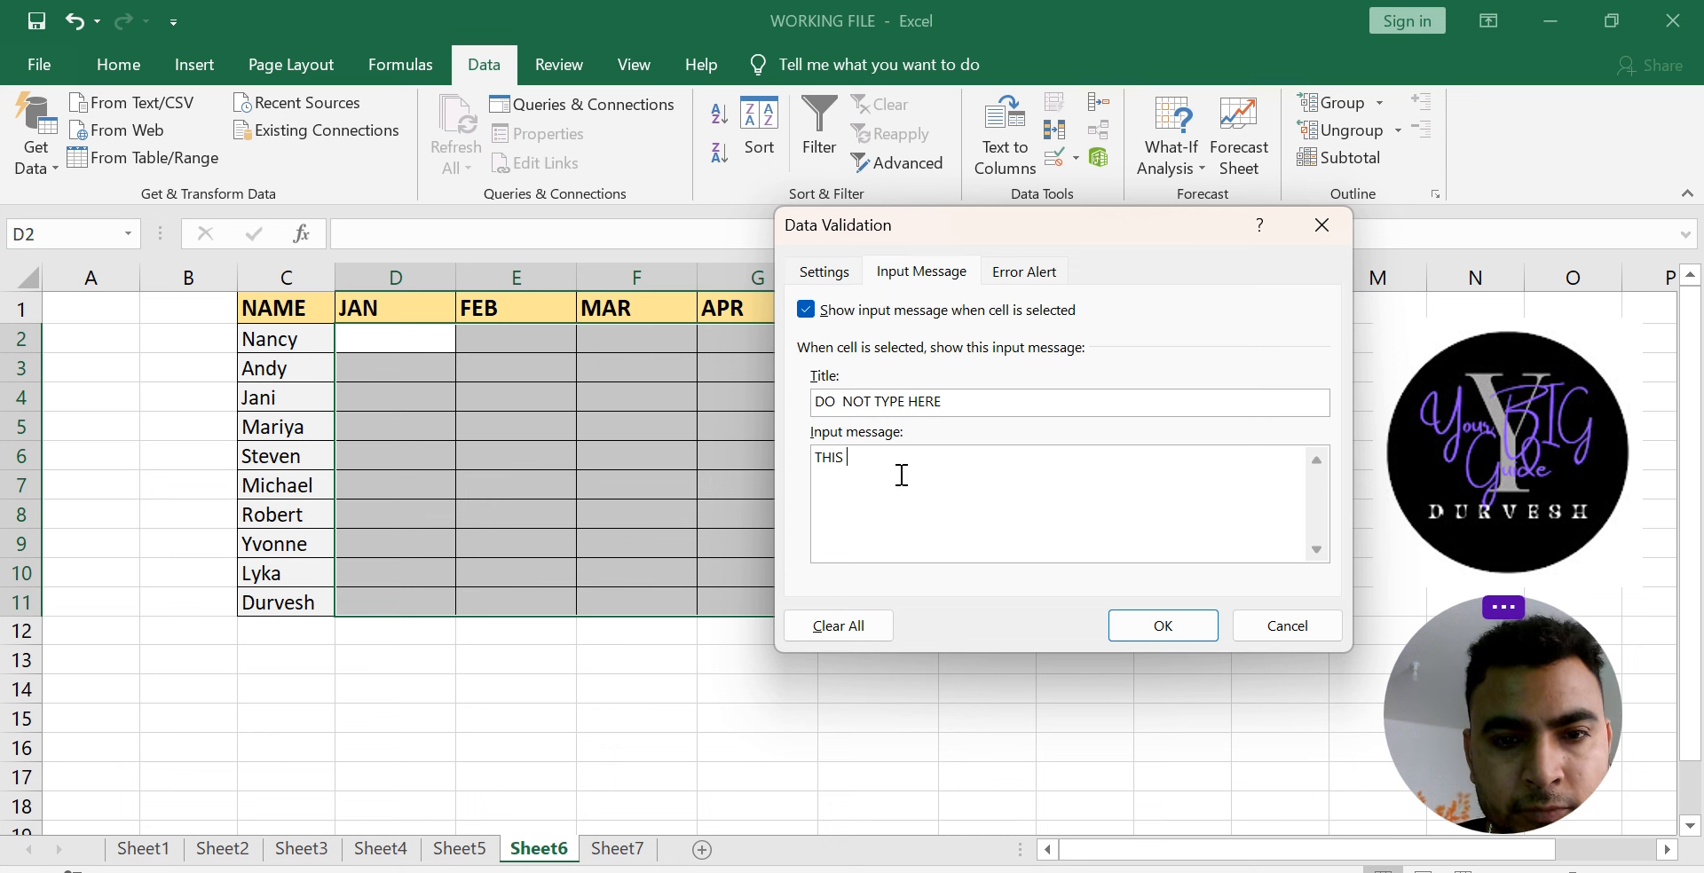
pyautogui.write('SHEET IS PROTECTED')
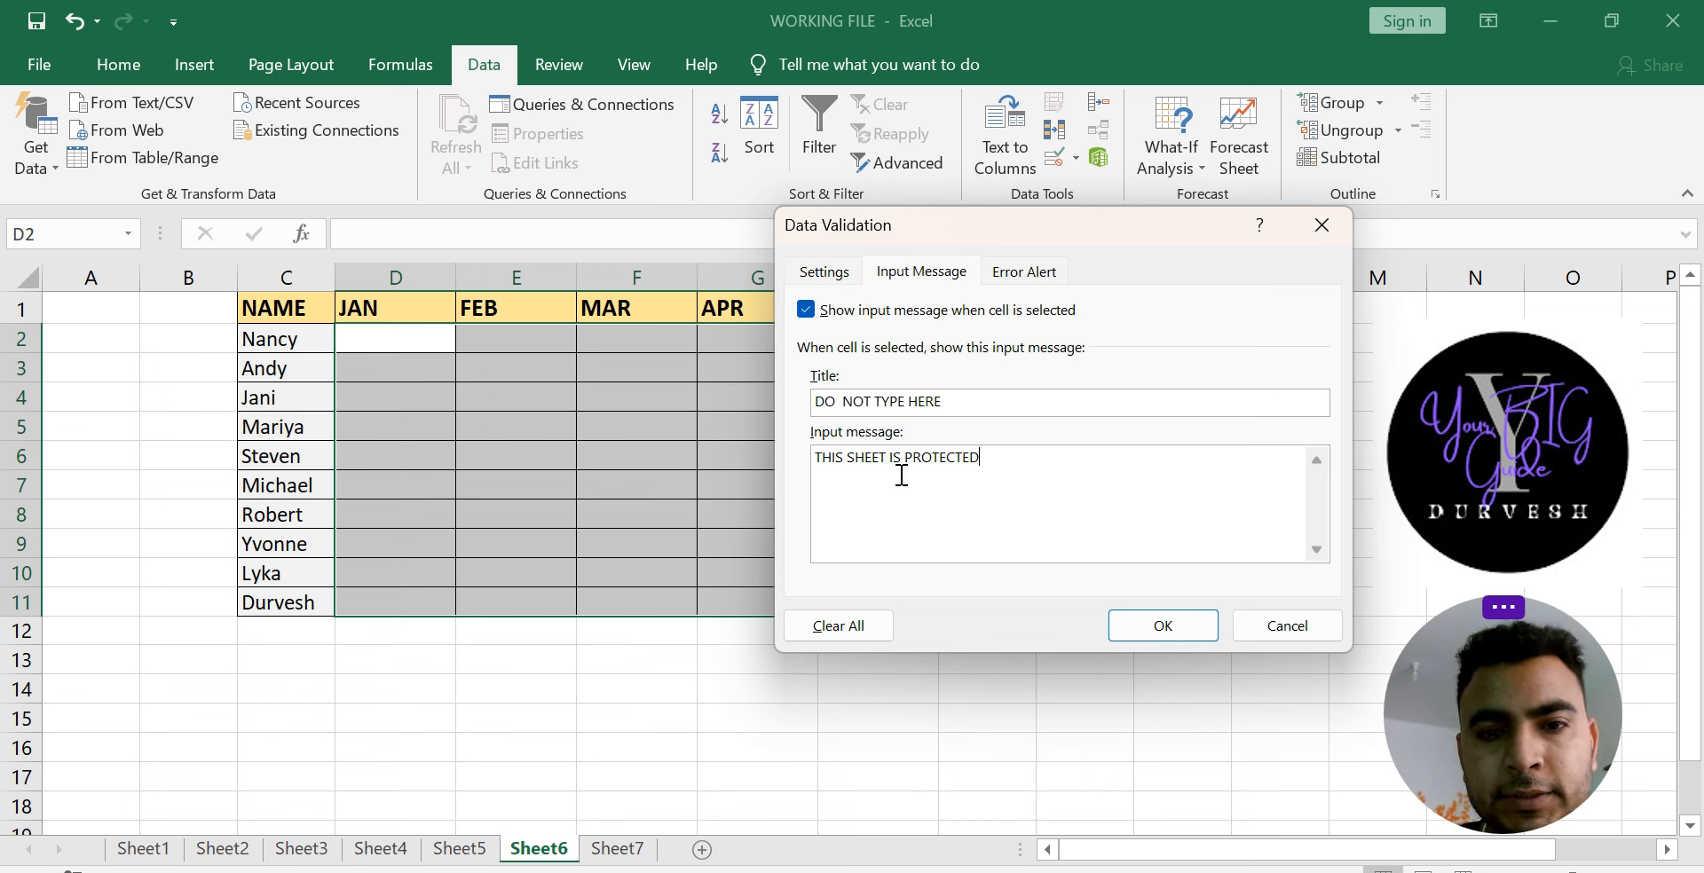
pyautogui.click(1152, 635)
pyautogui.click(1180, 653)
pyautogui.click(1180, 653)
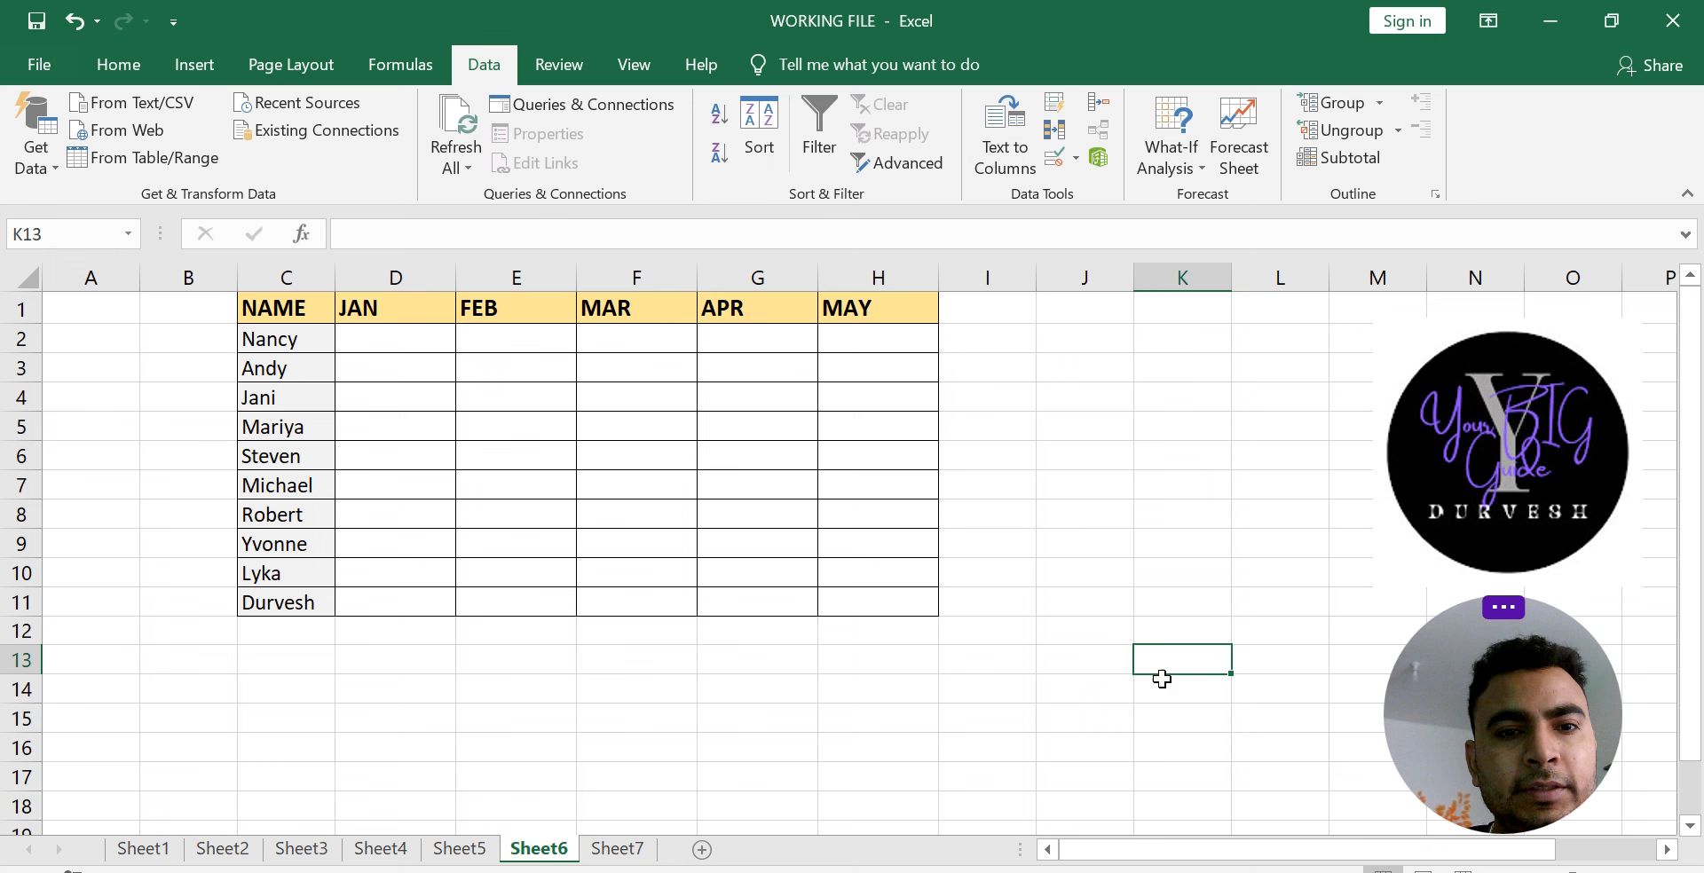
# Step: Check the input message on various cells across the JAN to MAY columns of the table
pyautogui.click(476, 369)
pyautogui.click(882, 490)
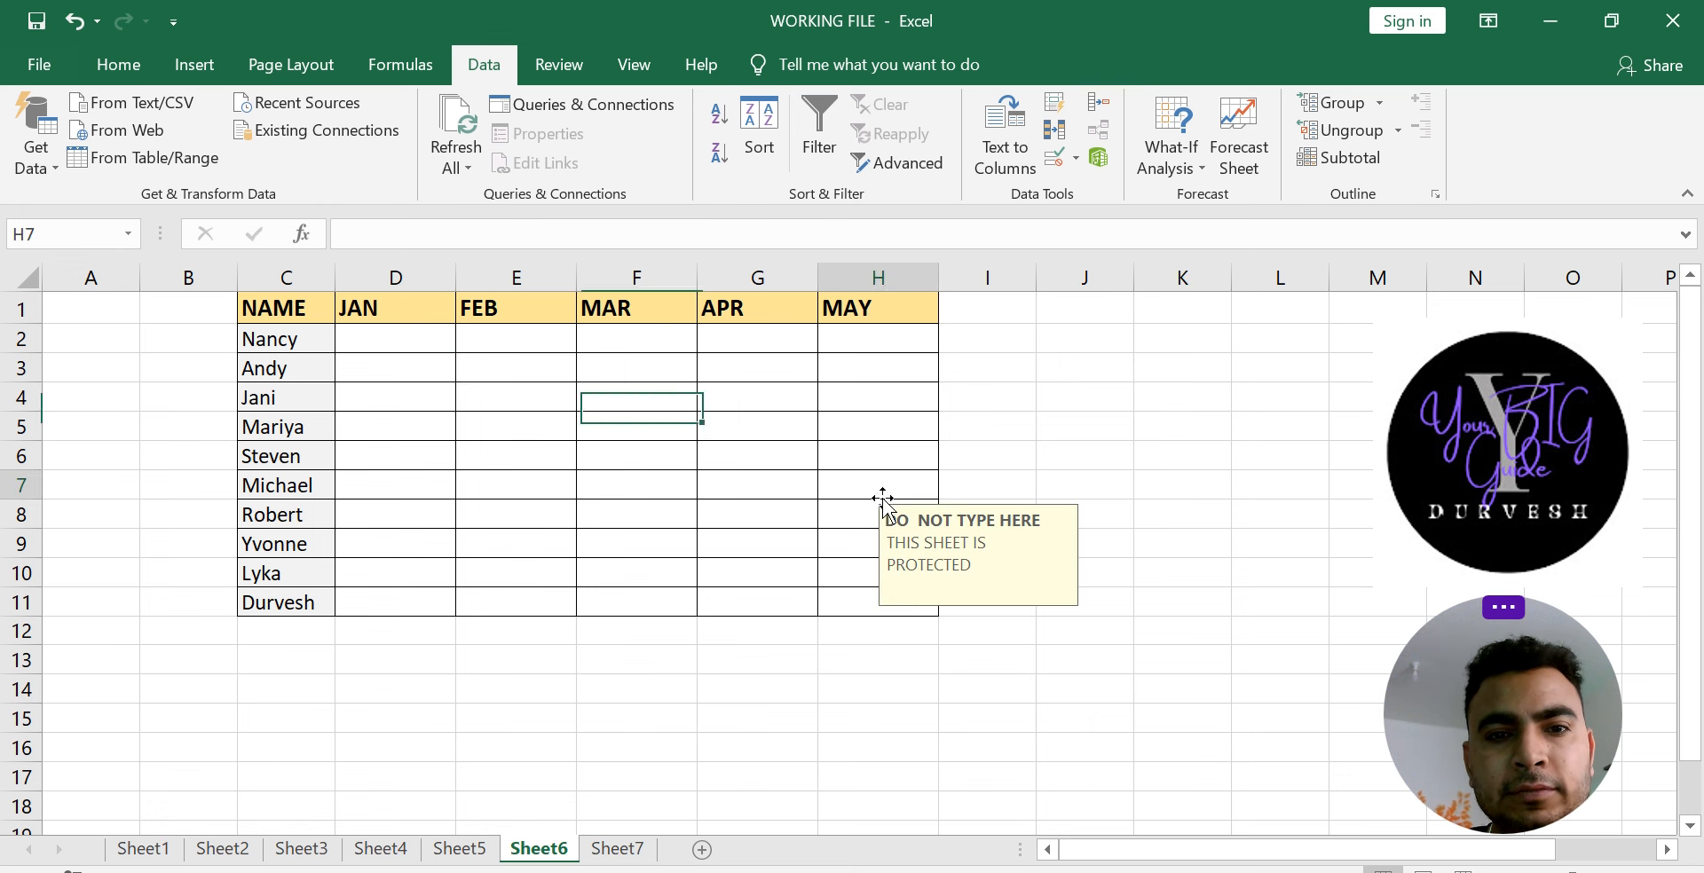
pyautogui.click(719, 480)
pyautogui.click(470, 502)
pyautogui.click(464, 402)
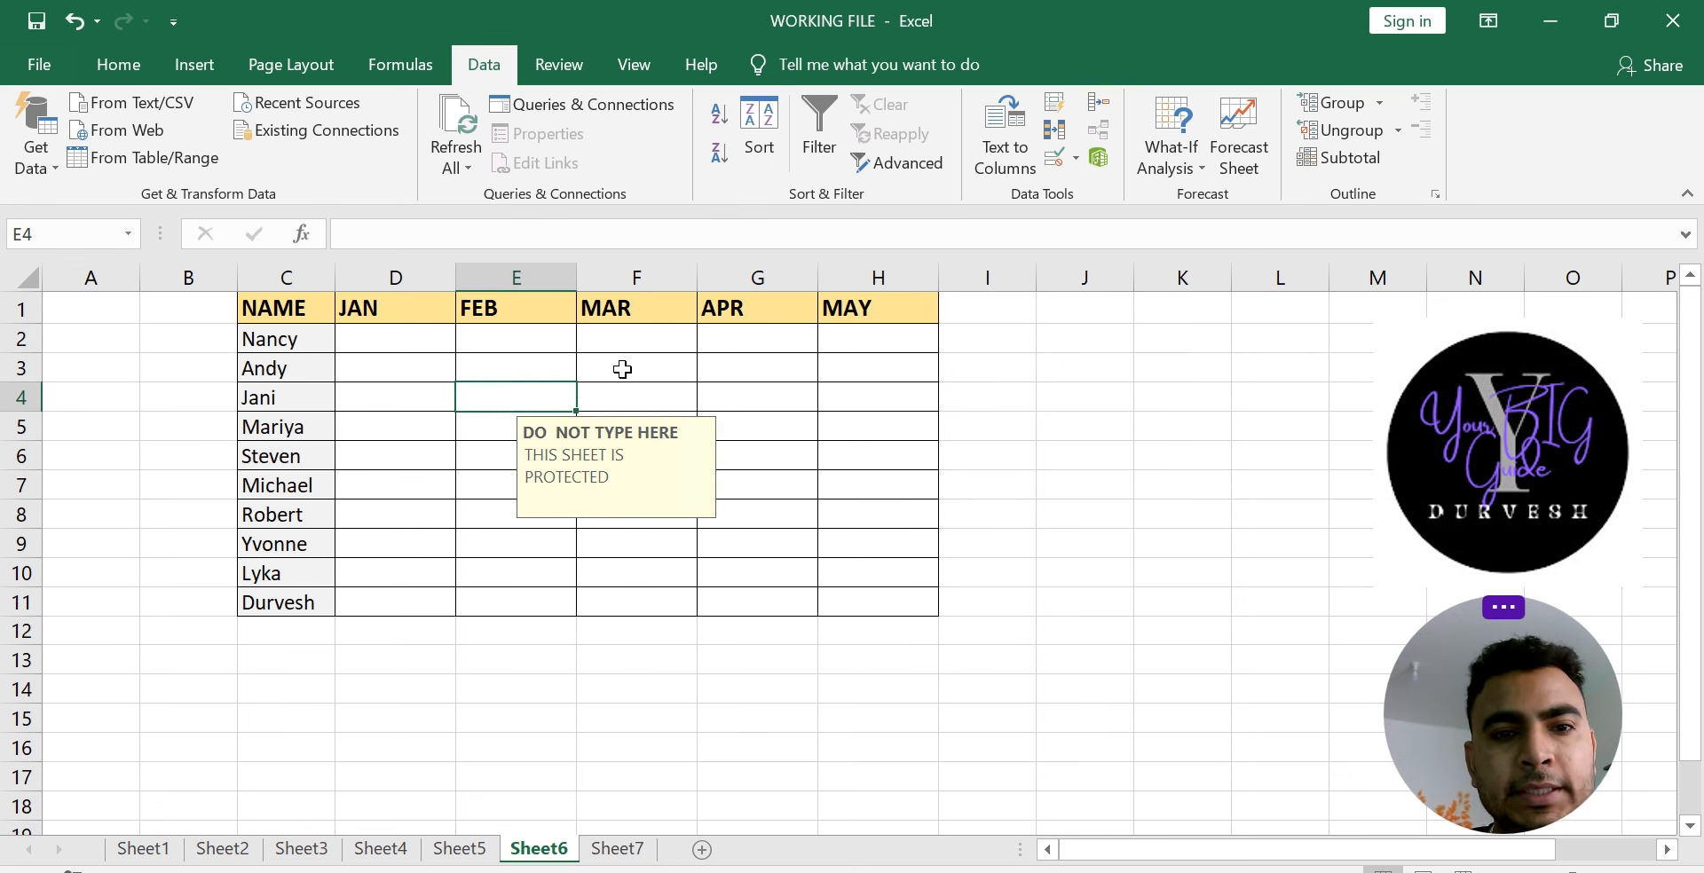
pyautogui.click(620, 369)
pyautogui.click(868, 394)
pyautogui.click(704, 492)
pyautogui.click(423, 398)
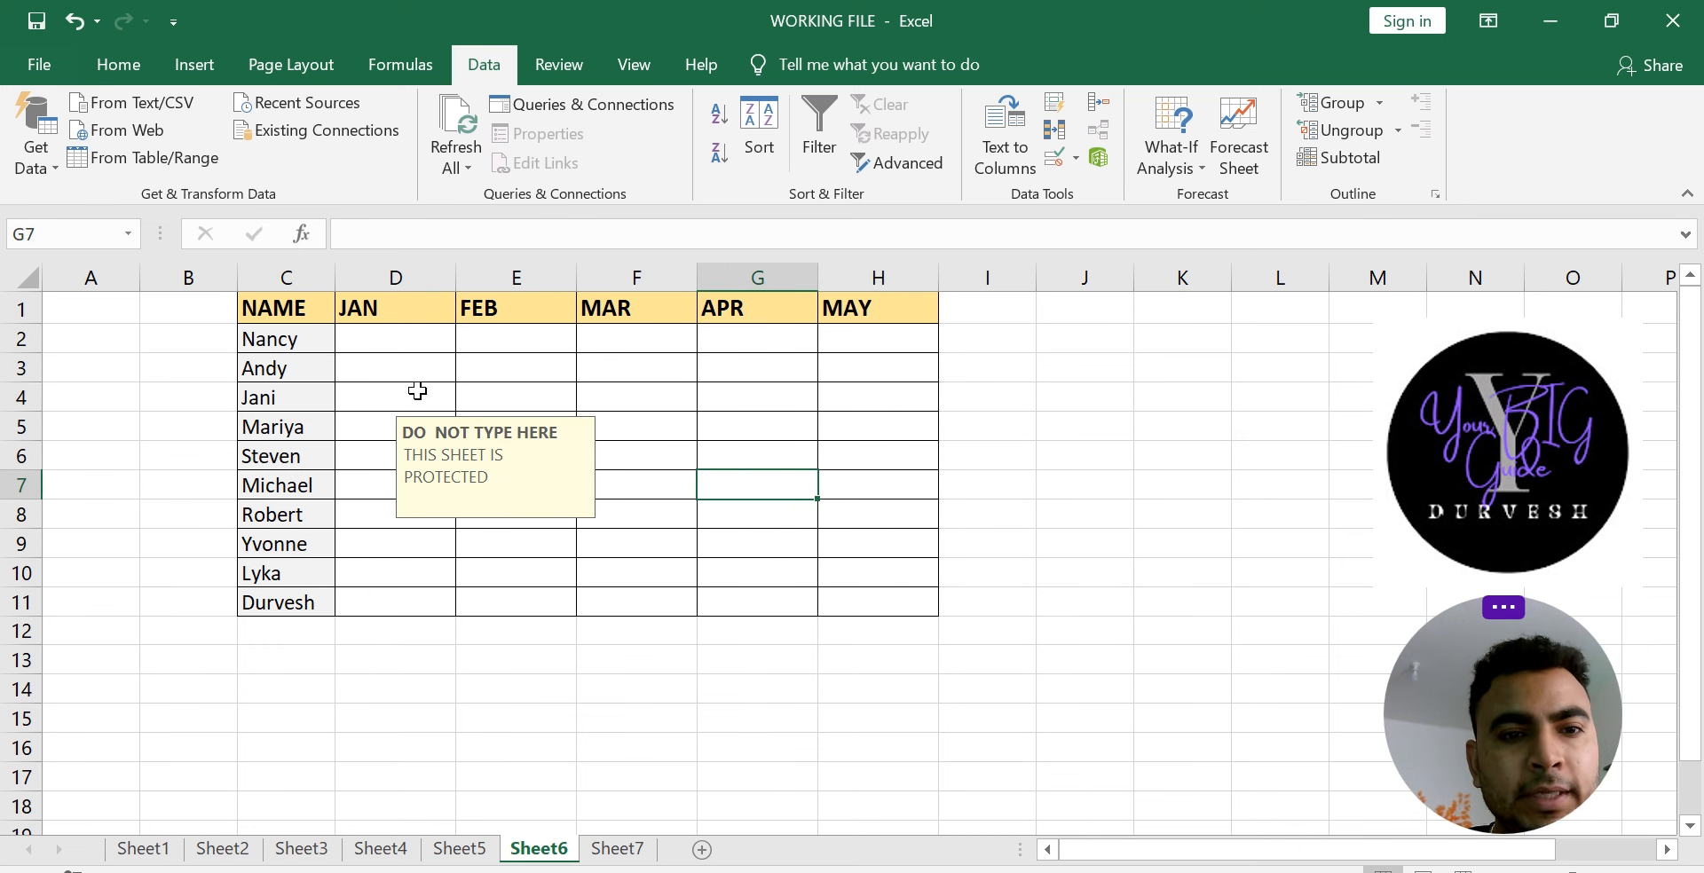
# Step: Clear the input message from the data validation of D2:H11
pyautogui.moveTo(408, 334); pyautogui.dragTo(865, 601)
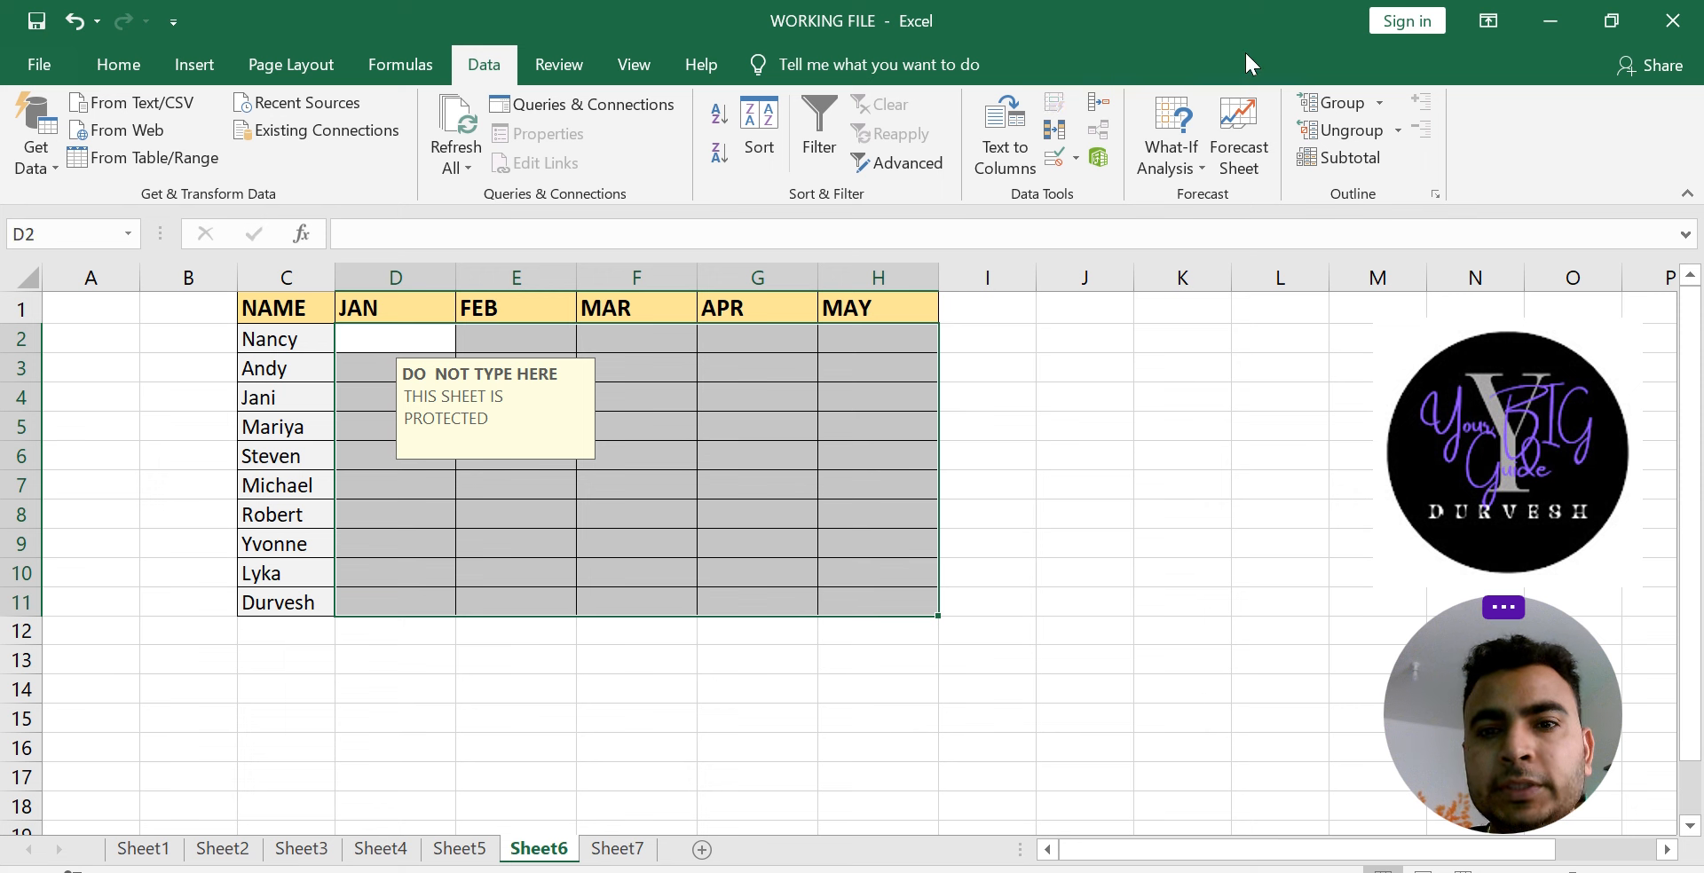
pyautogui.click(1056, 158)
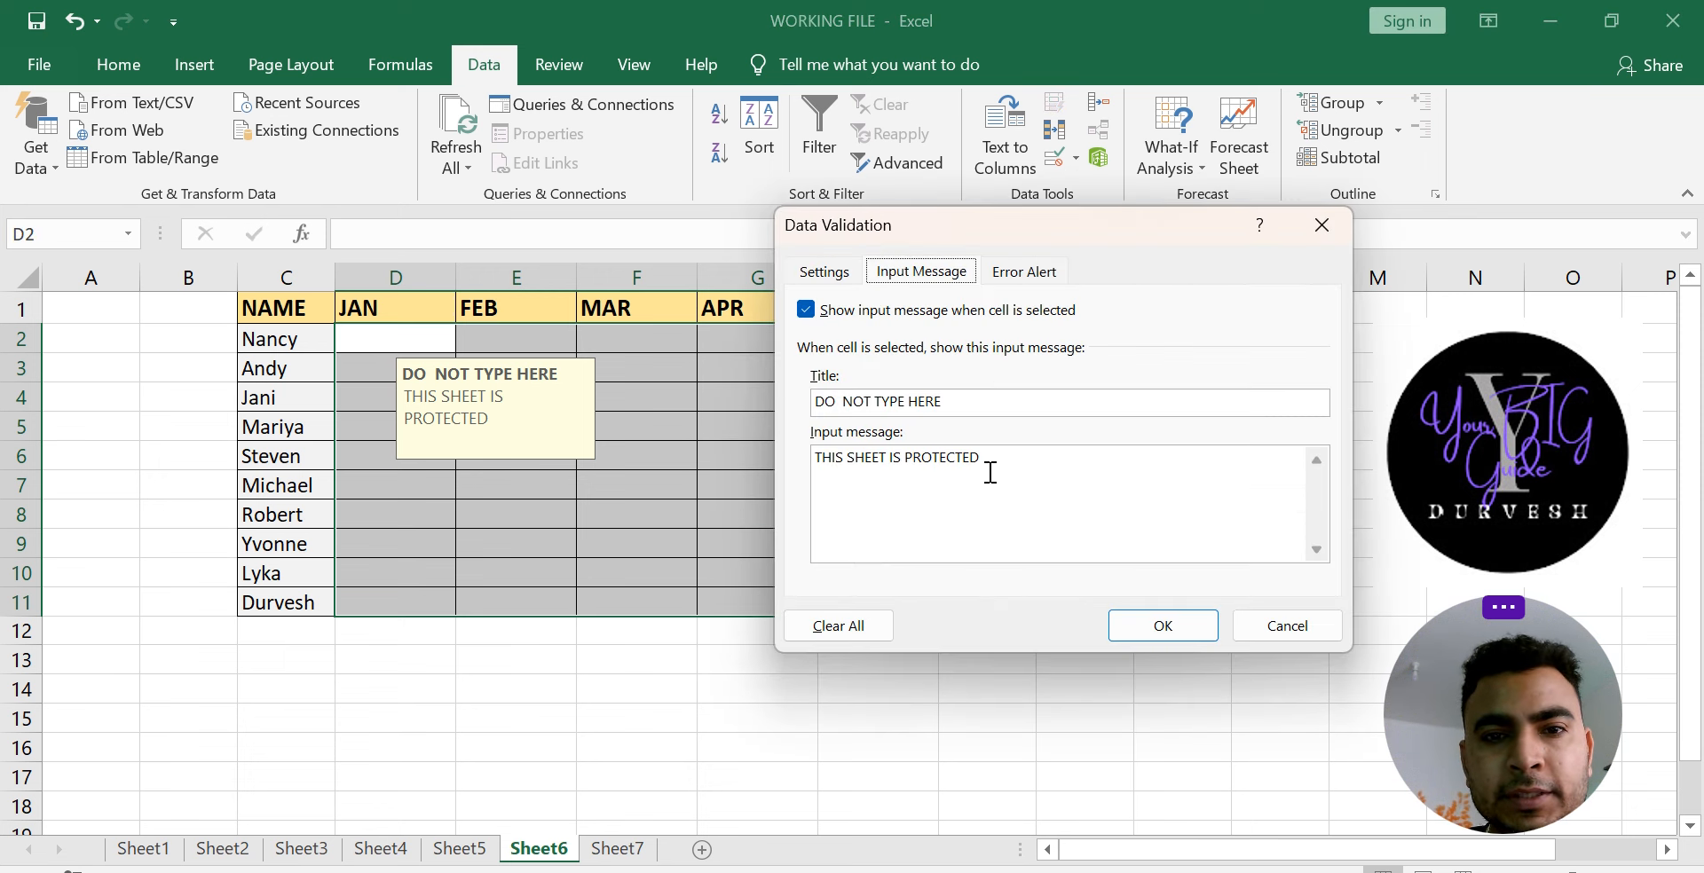
pyautogui.click(865, 632)
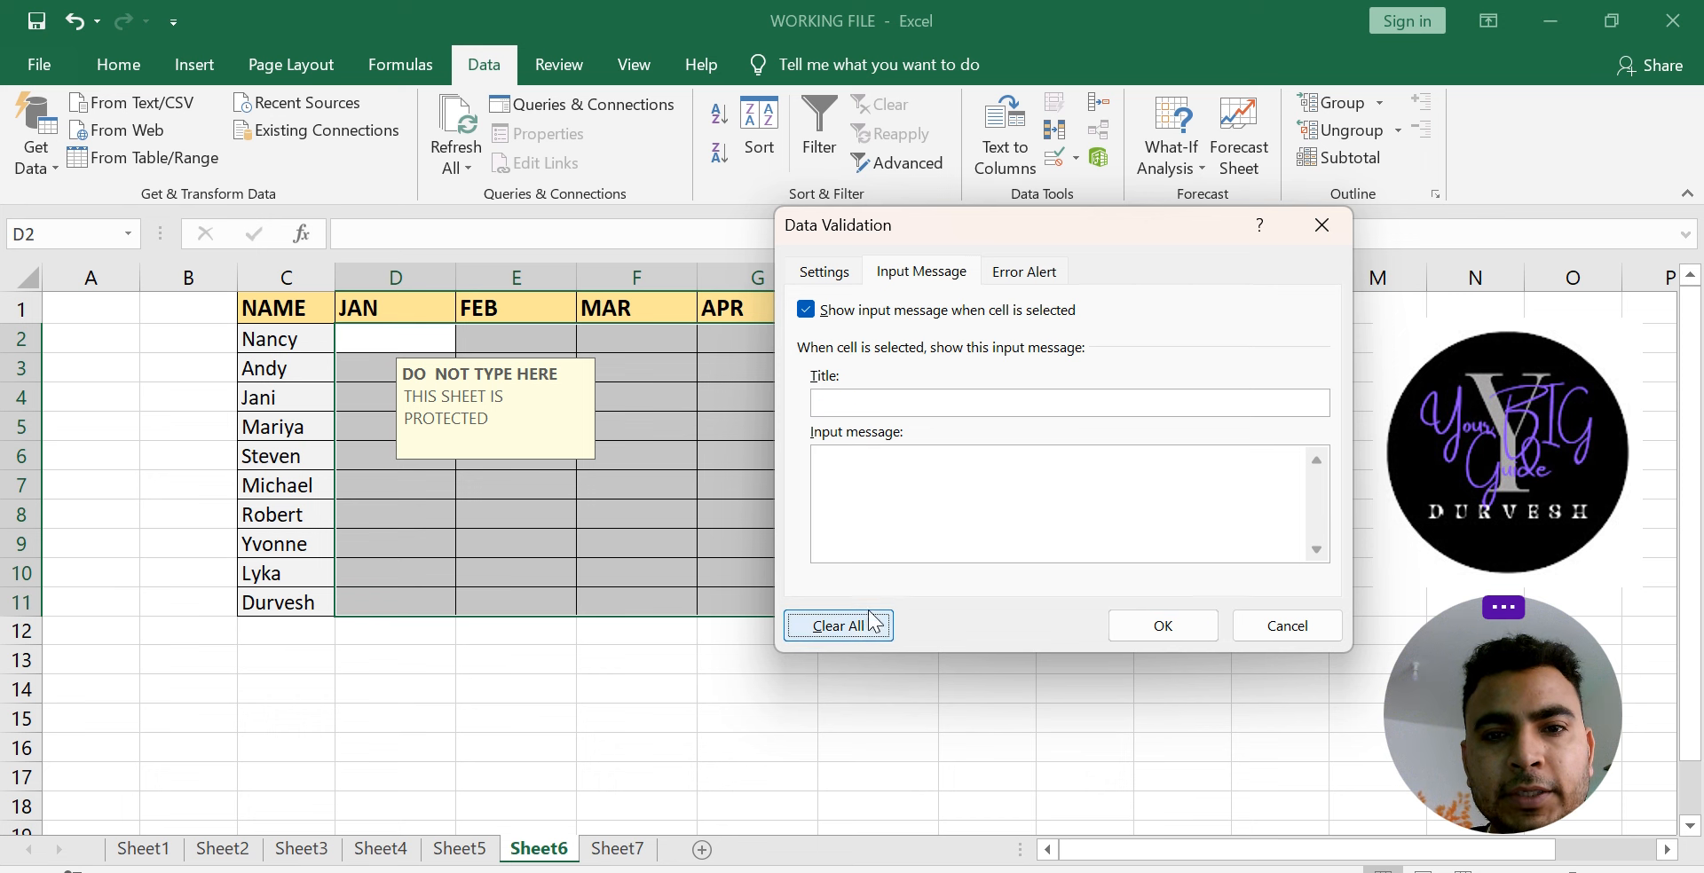
pyautogui.click(1034, 274)
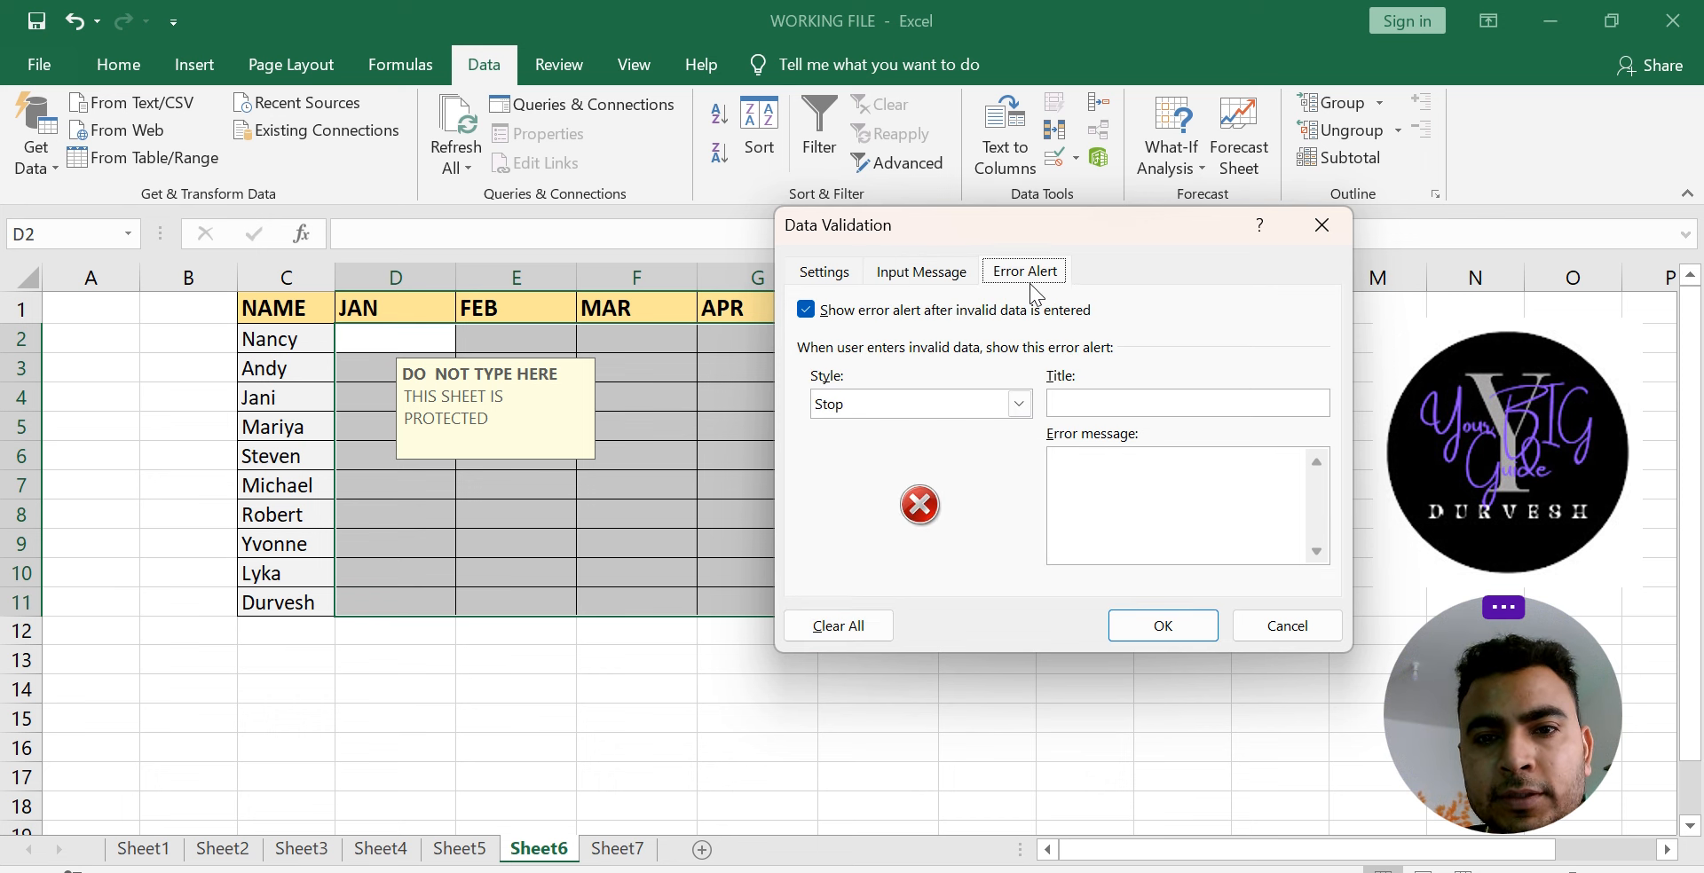
# Step: Give D2:H11 a custom validation criterion with an IF formula that tests D2=50 and returns "" or "FAIL"
pyautogui.click(840, 289)
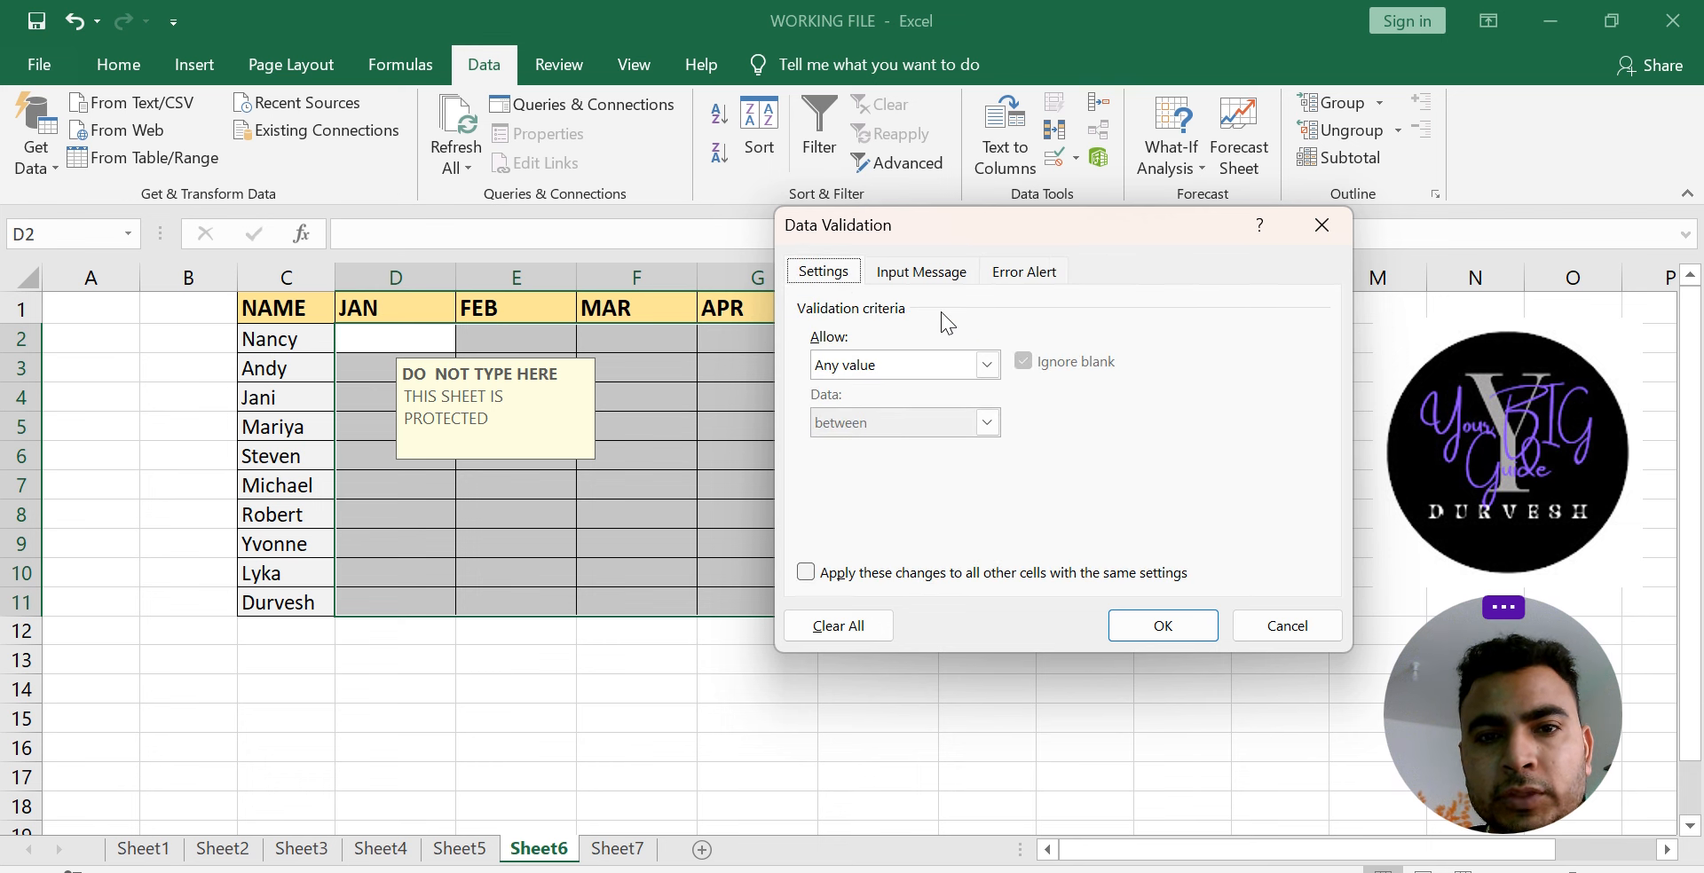
pyautogui.click(985, 365)
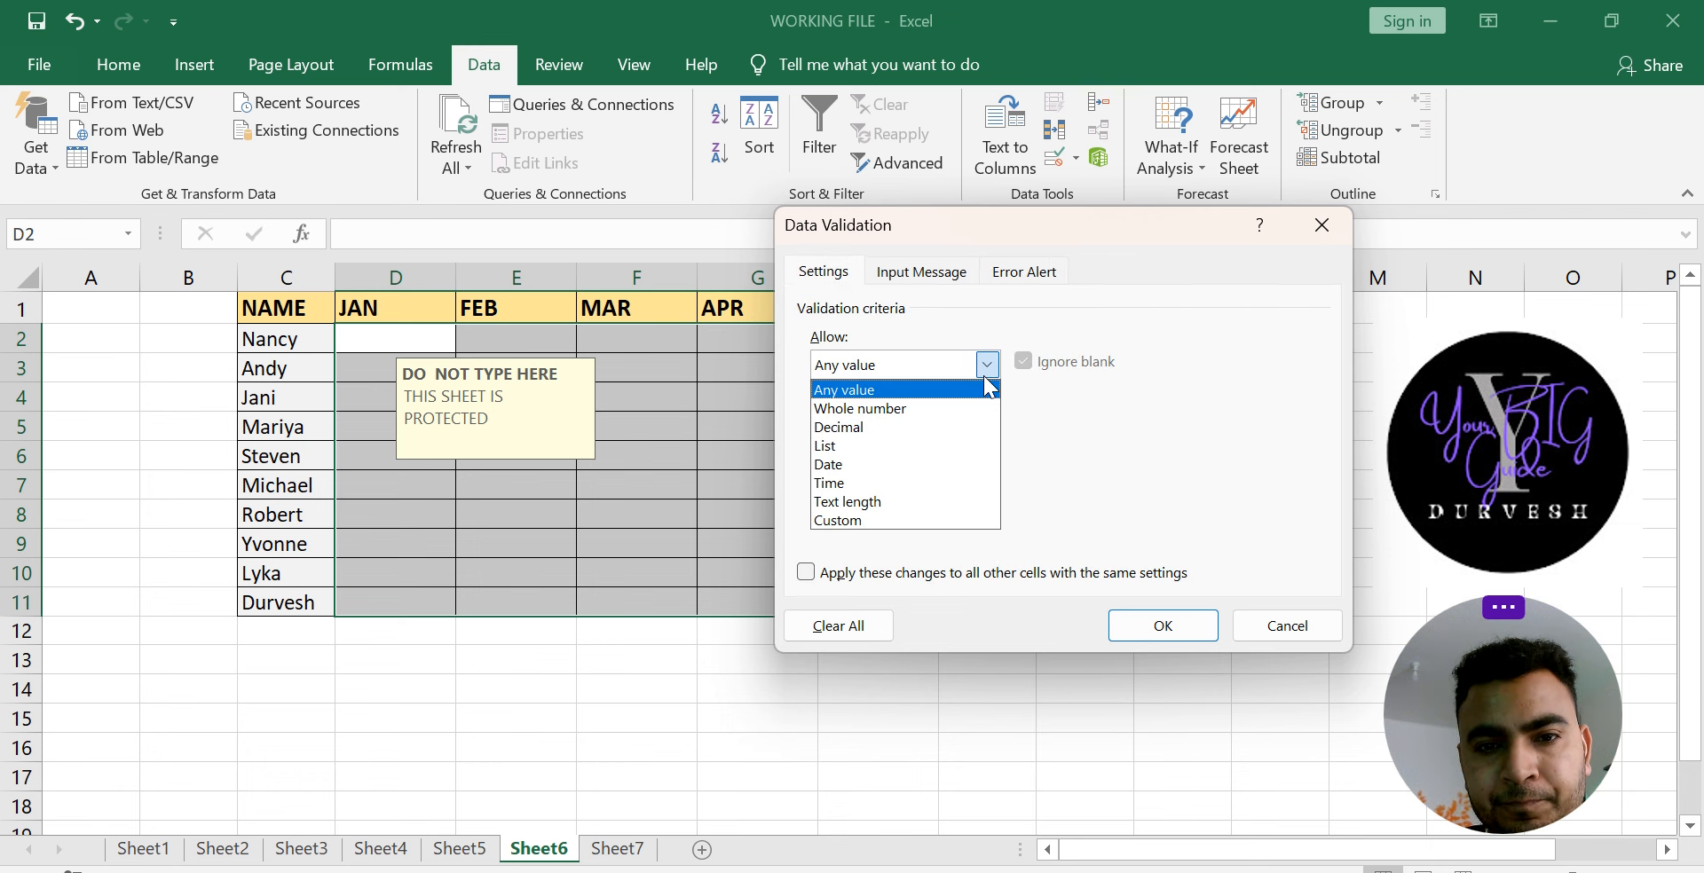
pyautogui.click(838, 520)
pyautogui.click(916, 483)
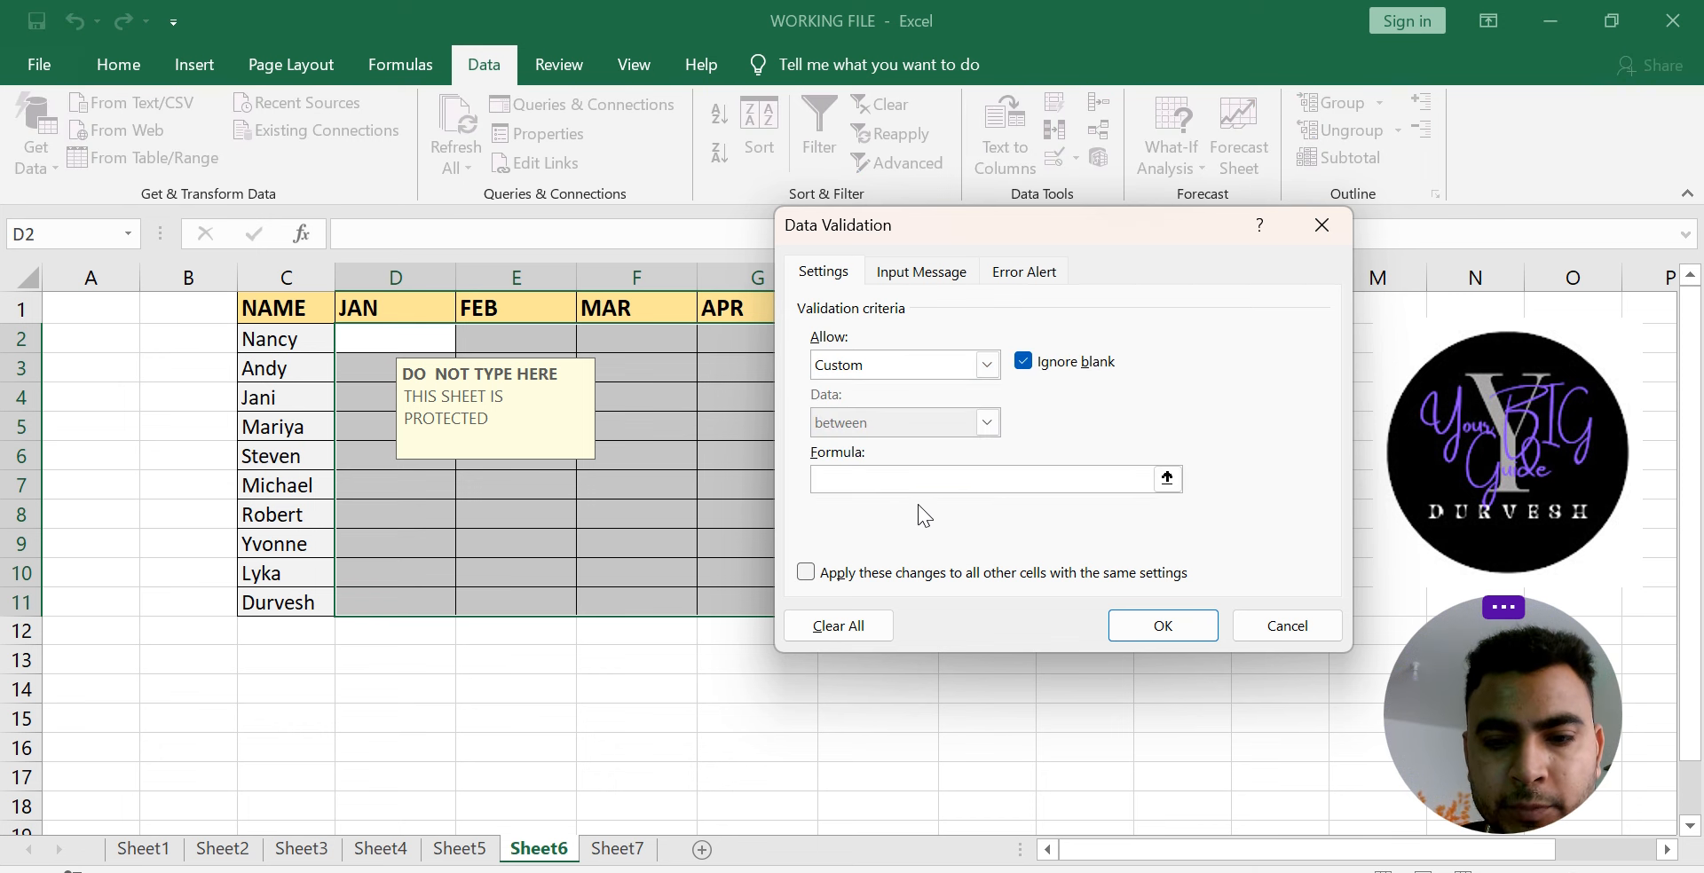
pyautogui.write('=IF(')
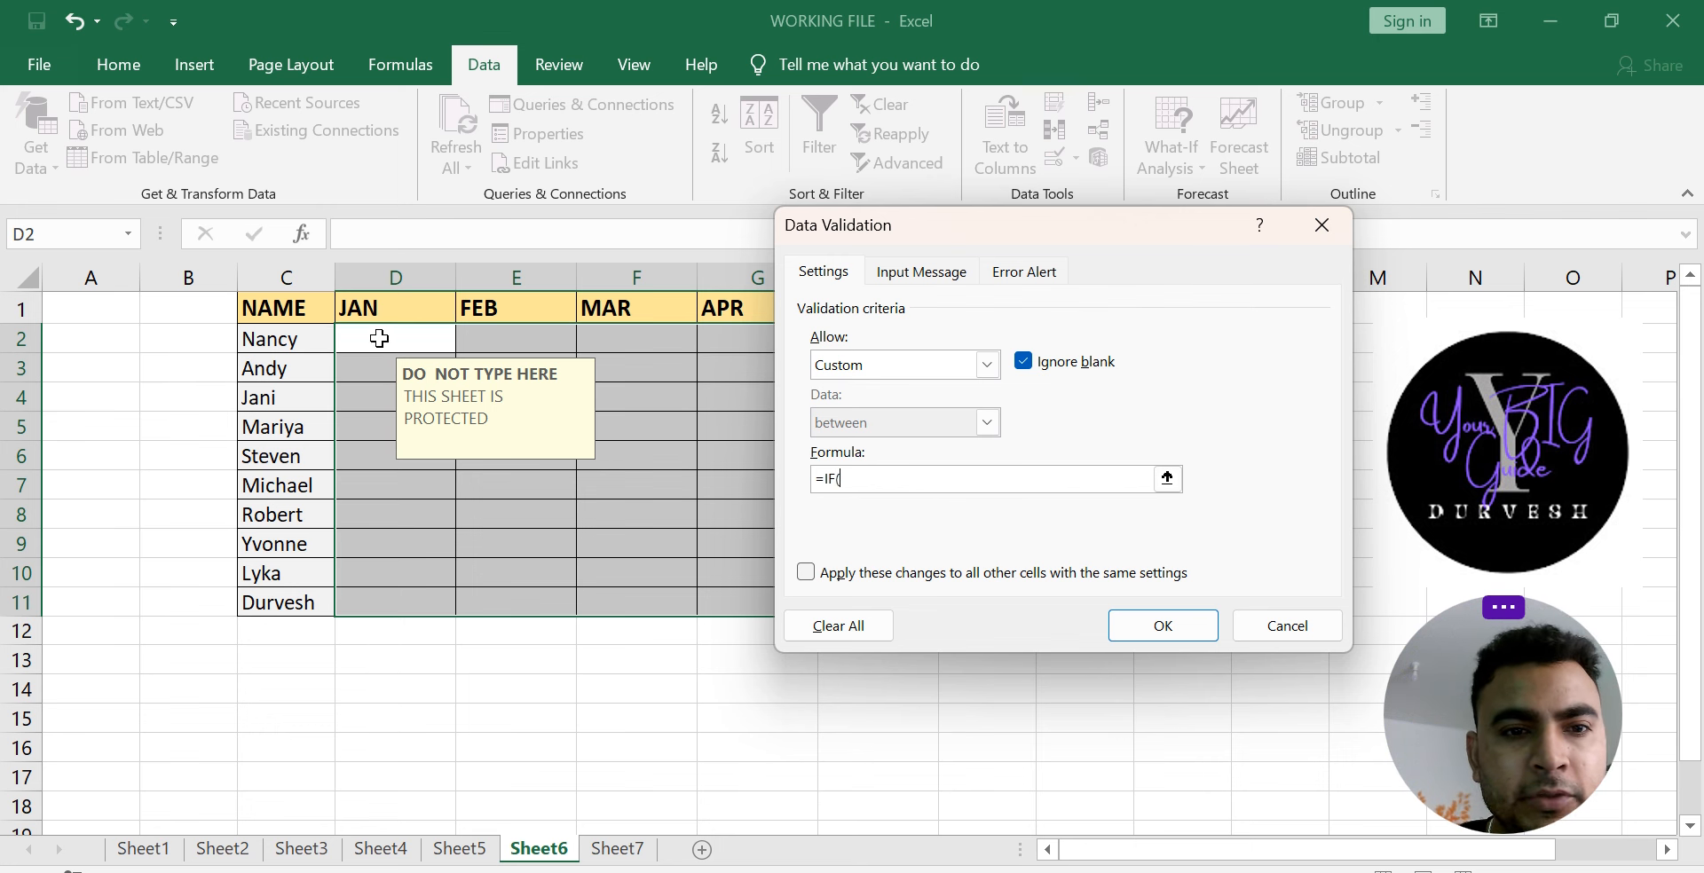
pyautogui.click(444, 346)
pyautogui.write('=')
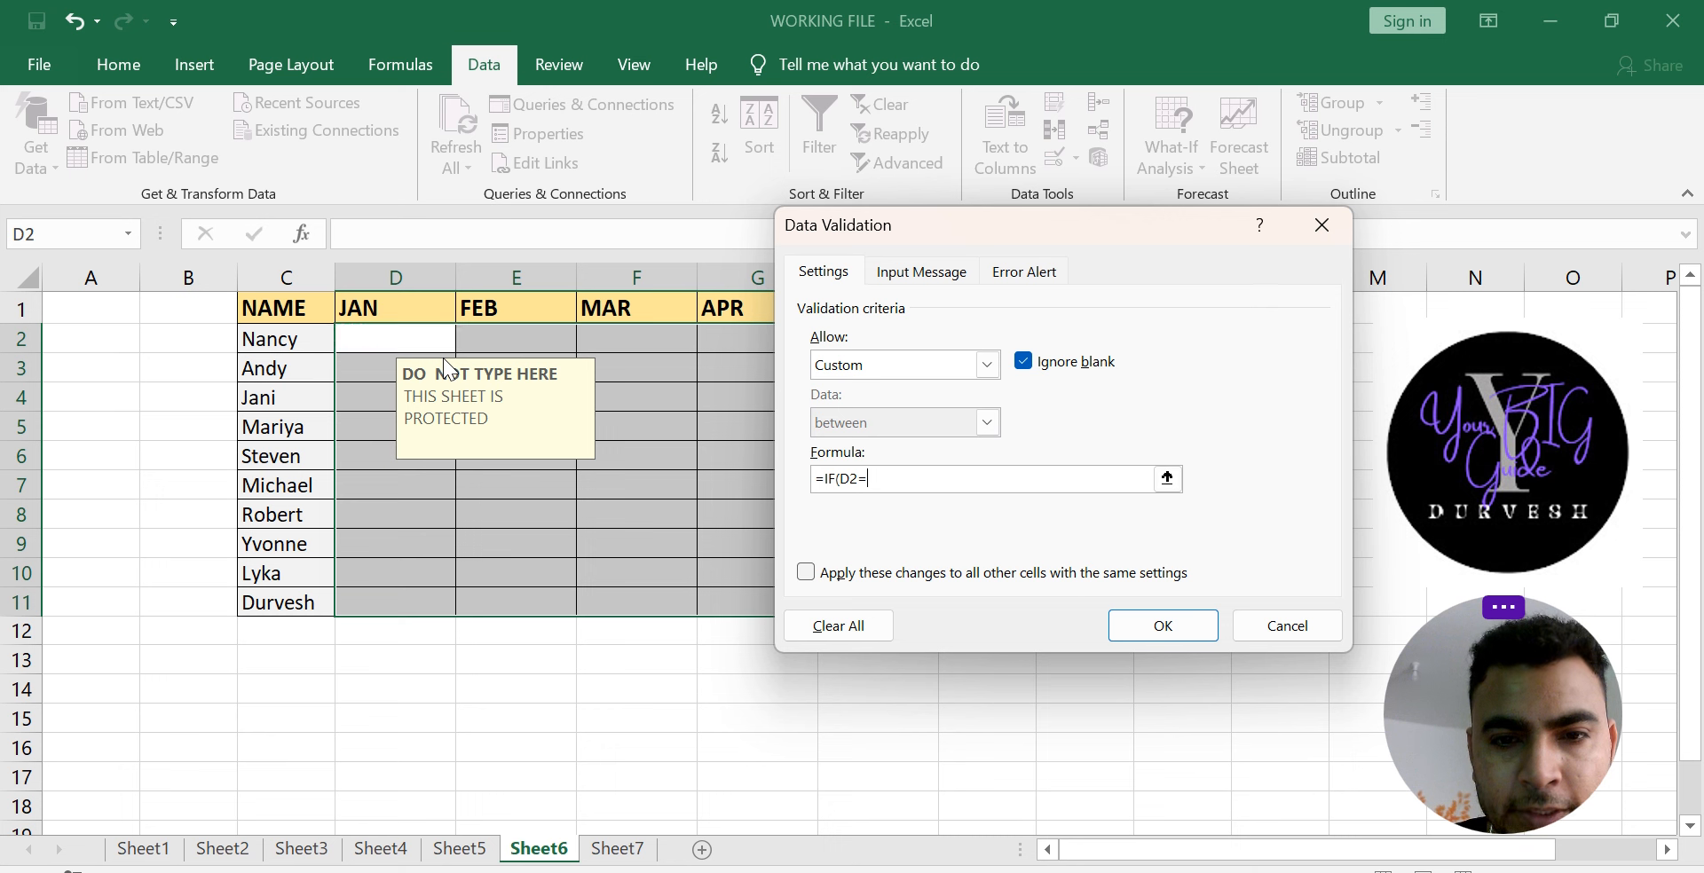
pyautogui.write('50,@')
pyautogui.press('BackSpace')
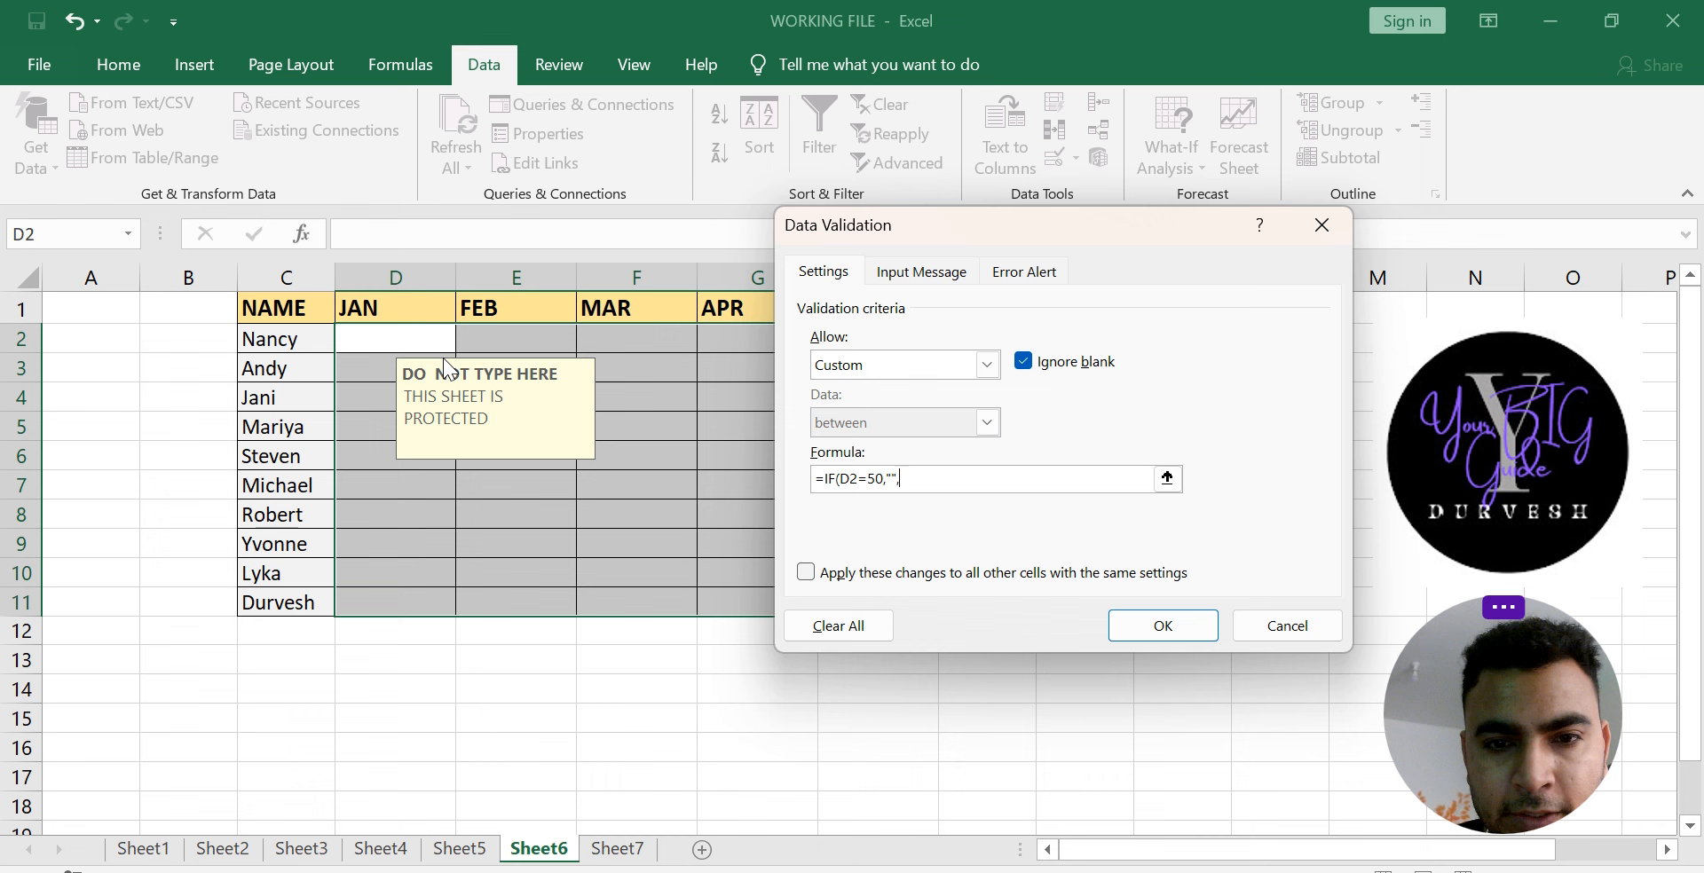
pyautogui.write('"",@F')
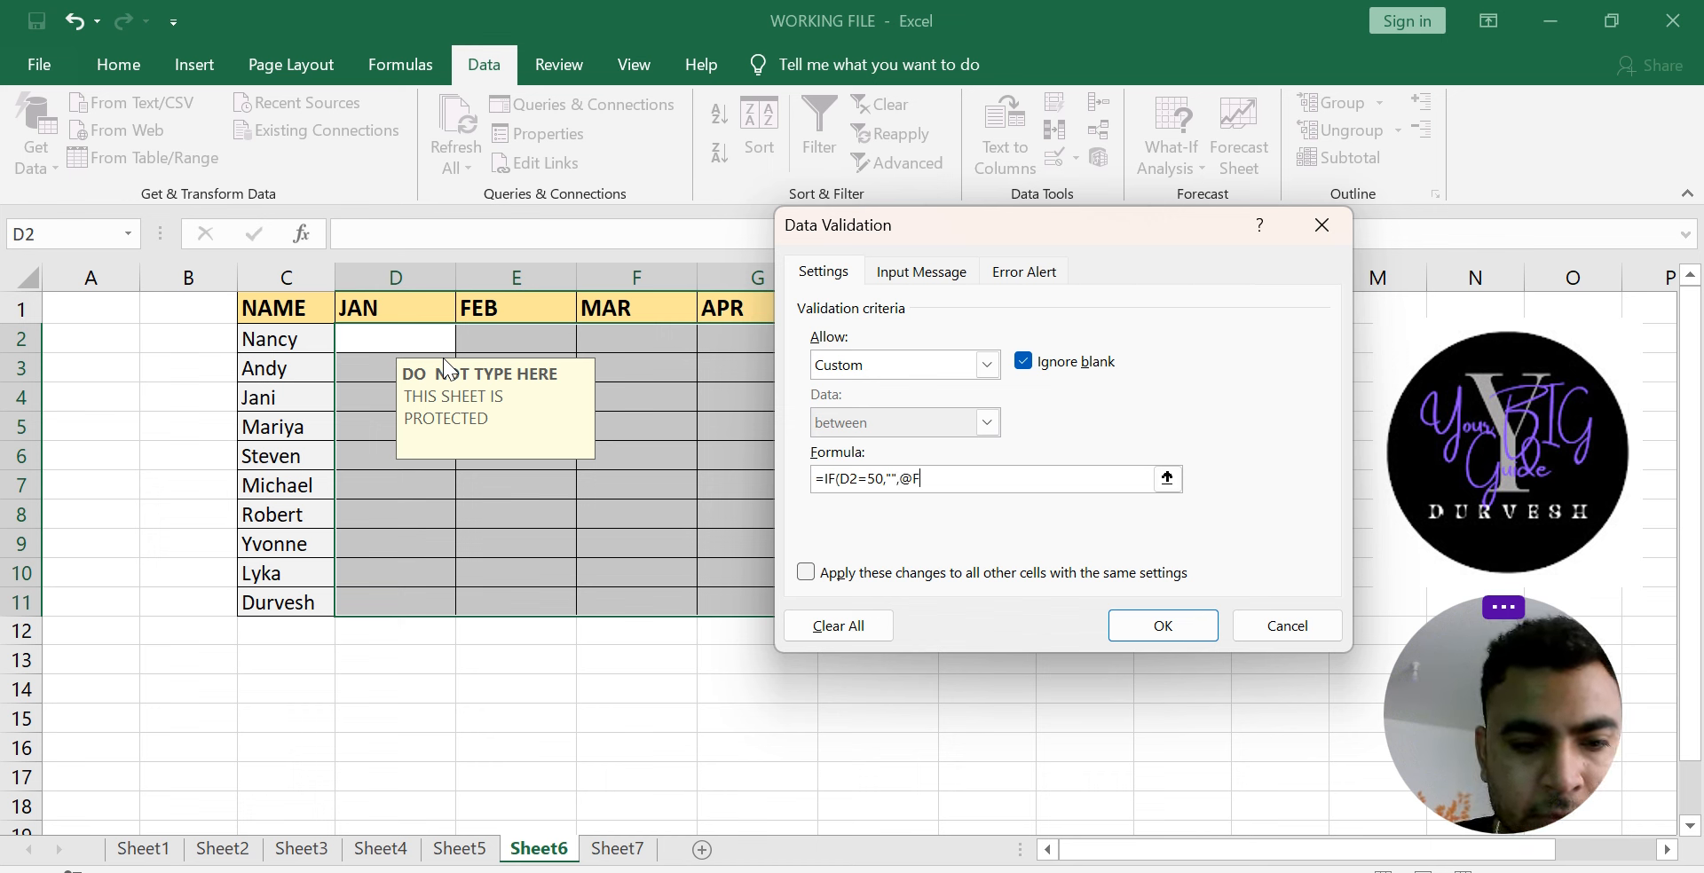
pyautogui.press('BackSpace')
pyautogui.press('BackSpace')
pyautogui.press('BackSpace')
pyautogui.press('BackSpace')
pyautogui.press('BackSpace')
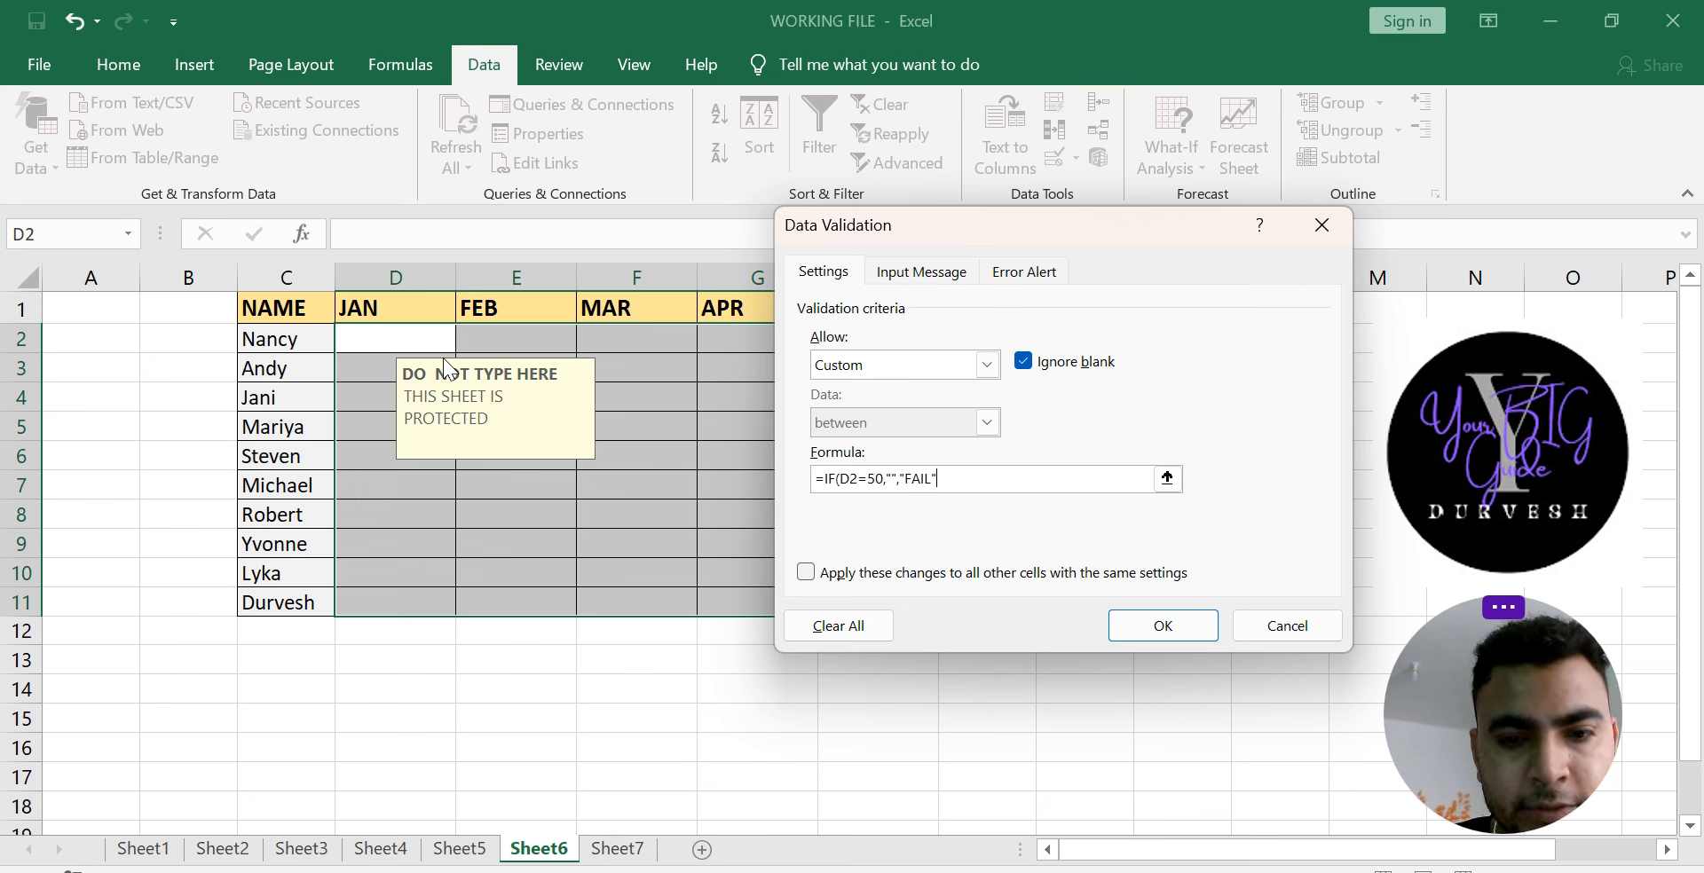
# Step: Set the error alert of D2:H11 to Warning style, titled "NEW DATA" with the message "NOT PERMITTED", and apply the validation
pyautogui.click(1023, 271)
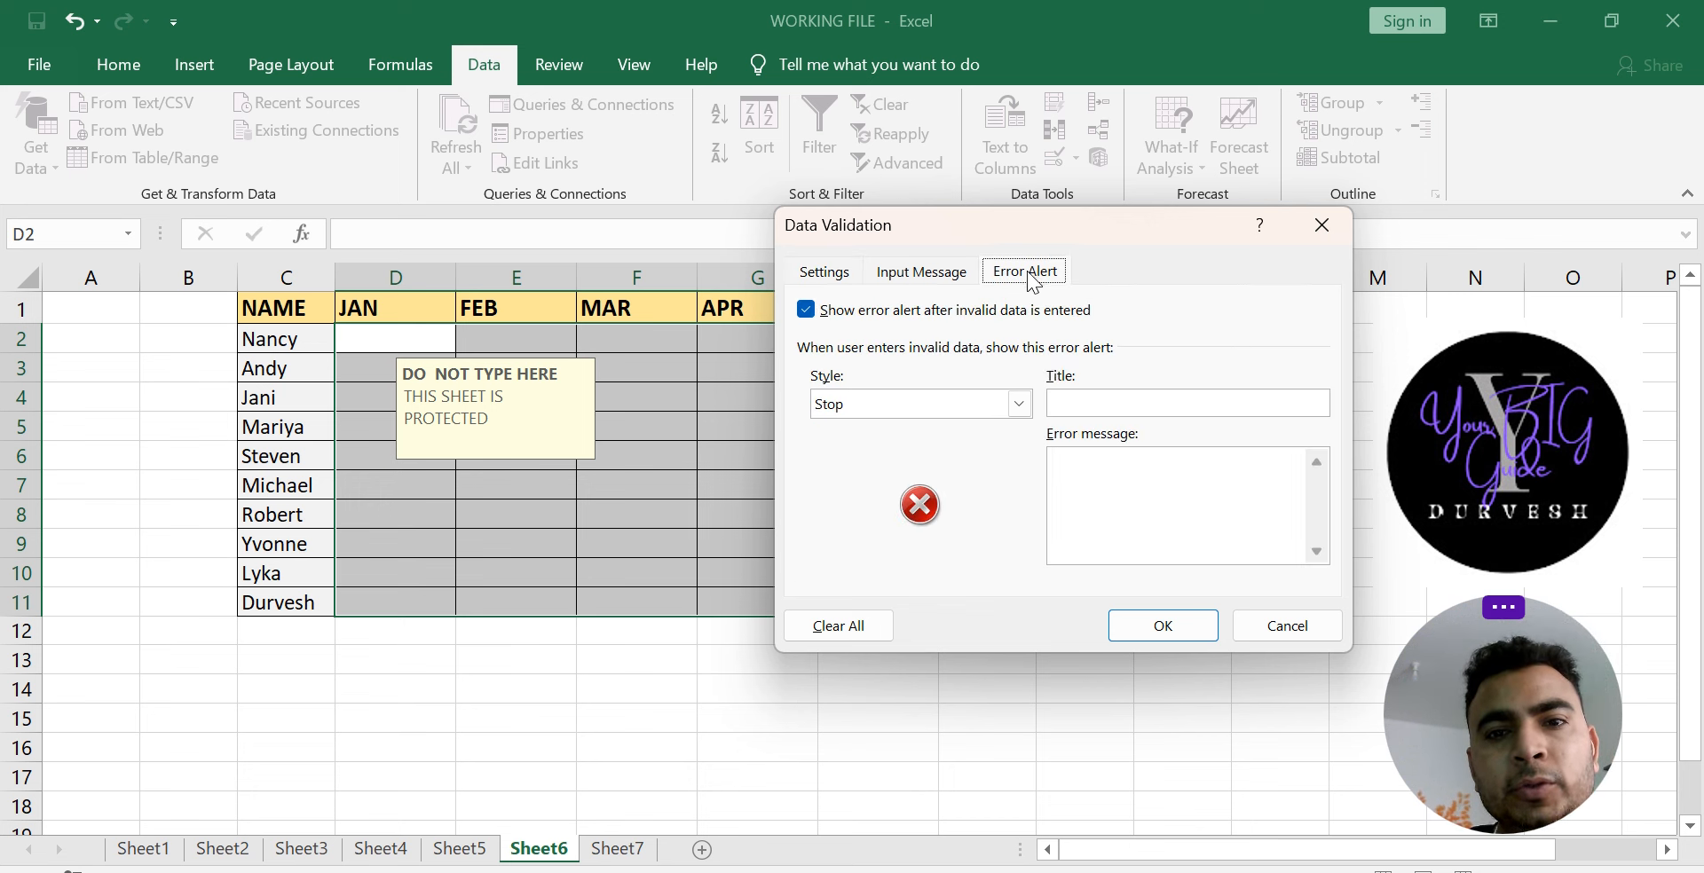
pyautogui.click(1069, 406)
pyautogui.click(1027, 405)
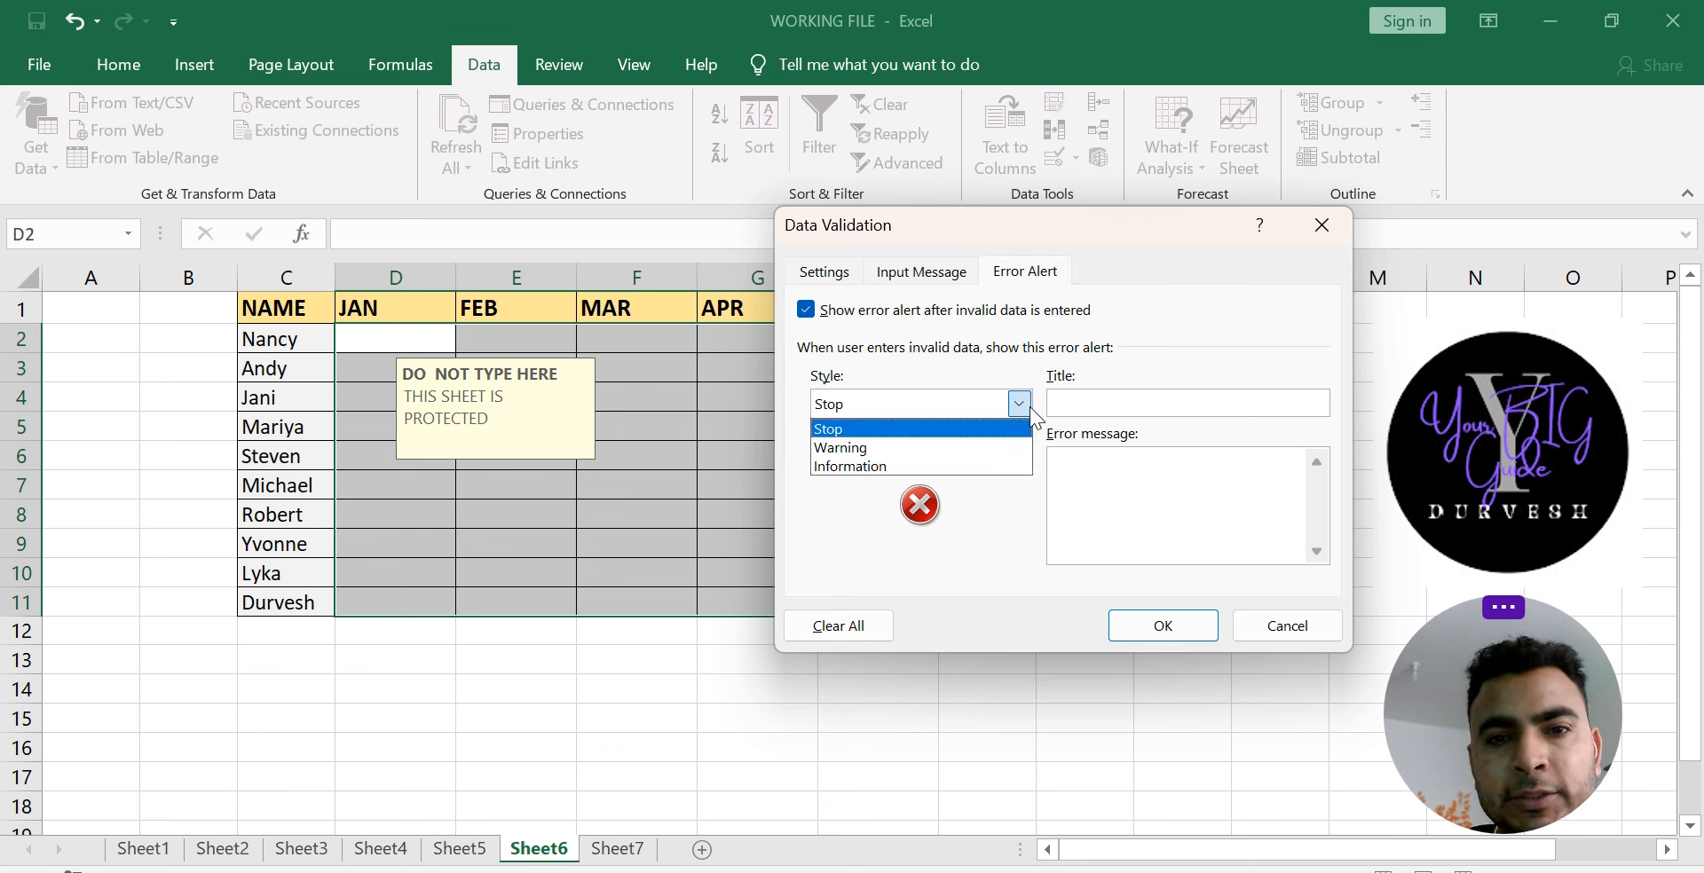
pyautogui.click(898, 444)
pyautogui.click(1137, 408)
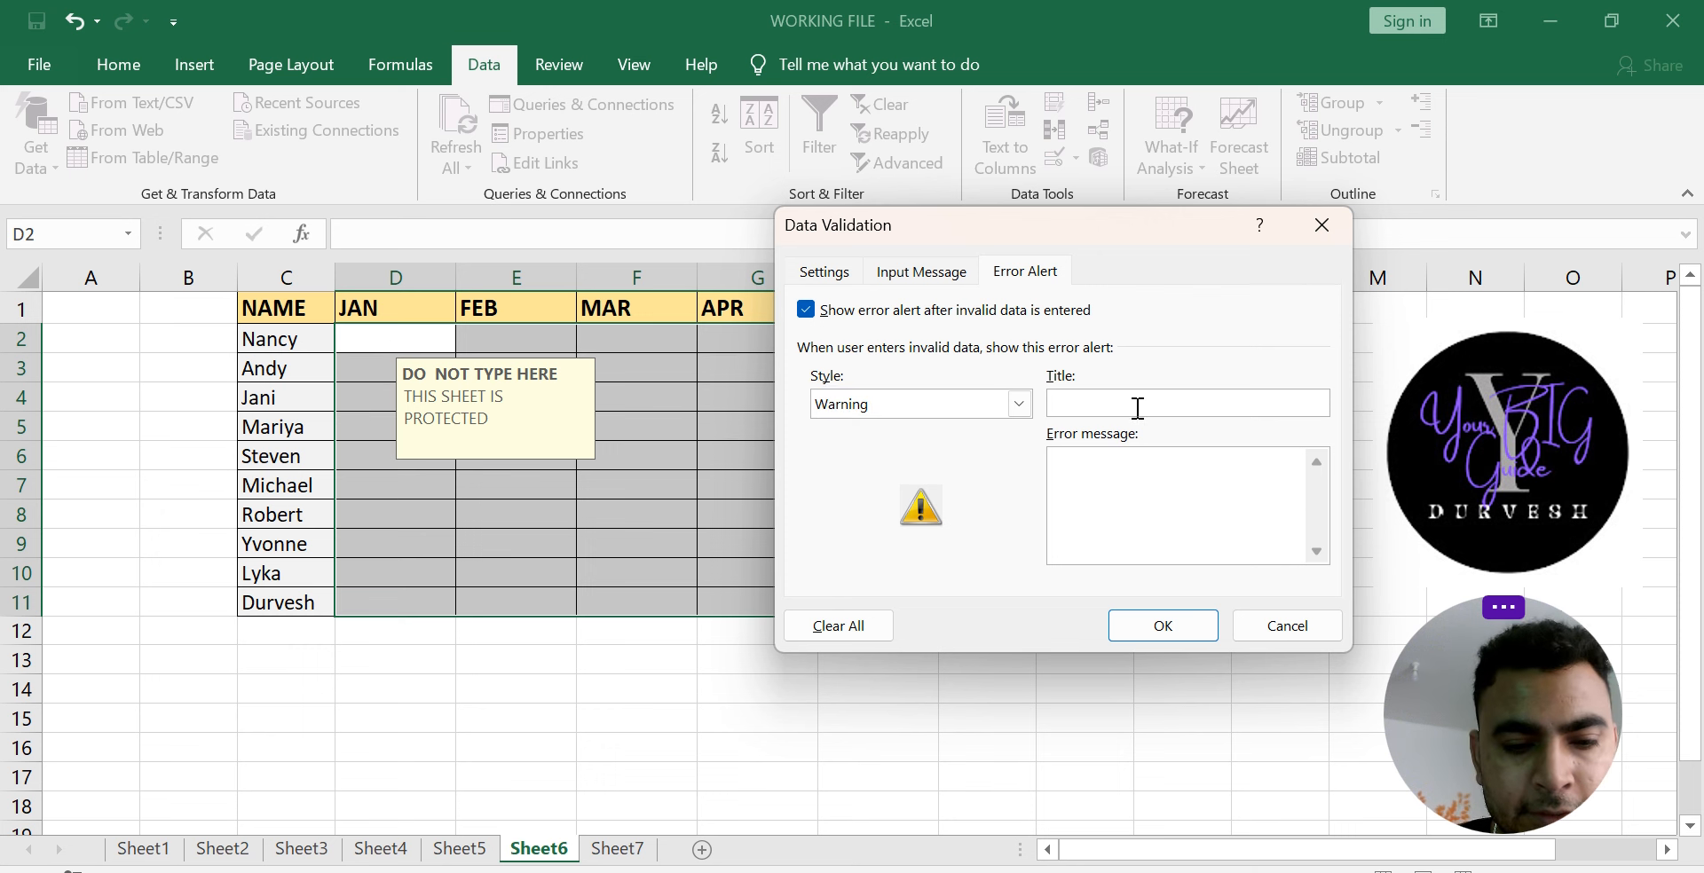
pyautogui.write('NEW DATE')
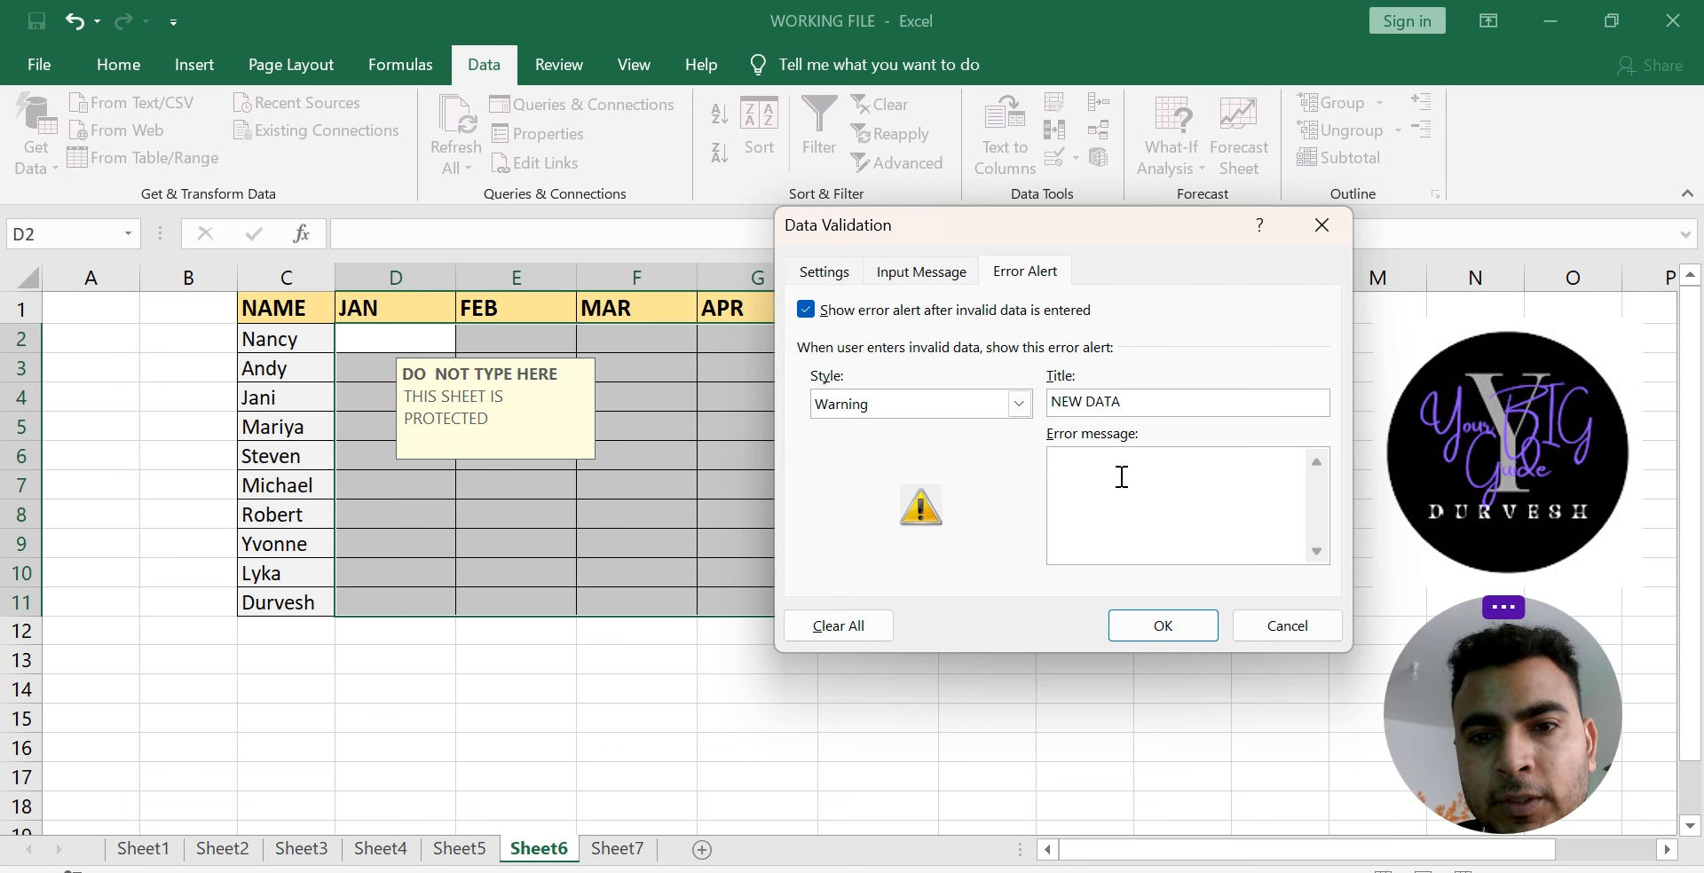
pyautogui.write('N')
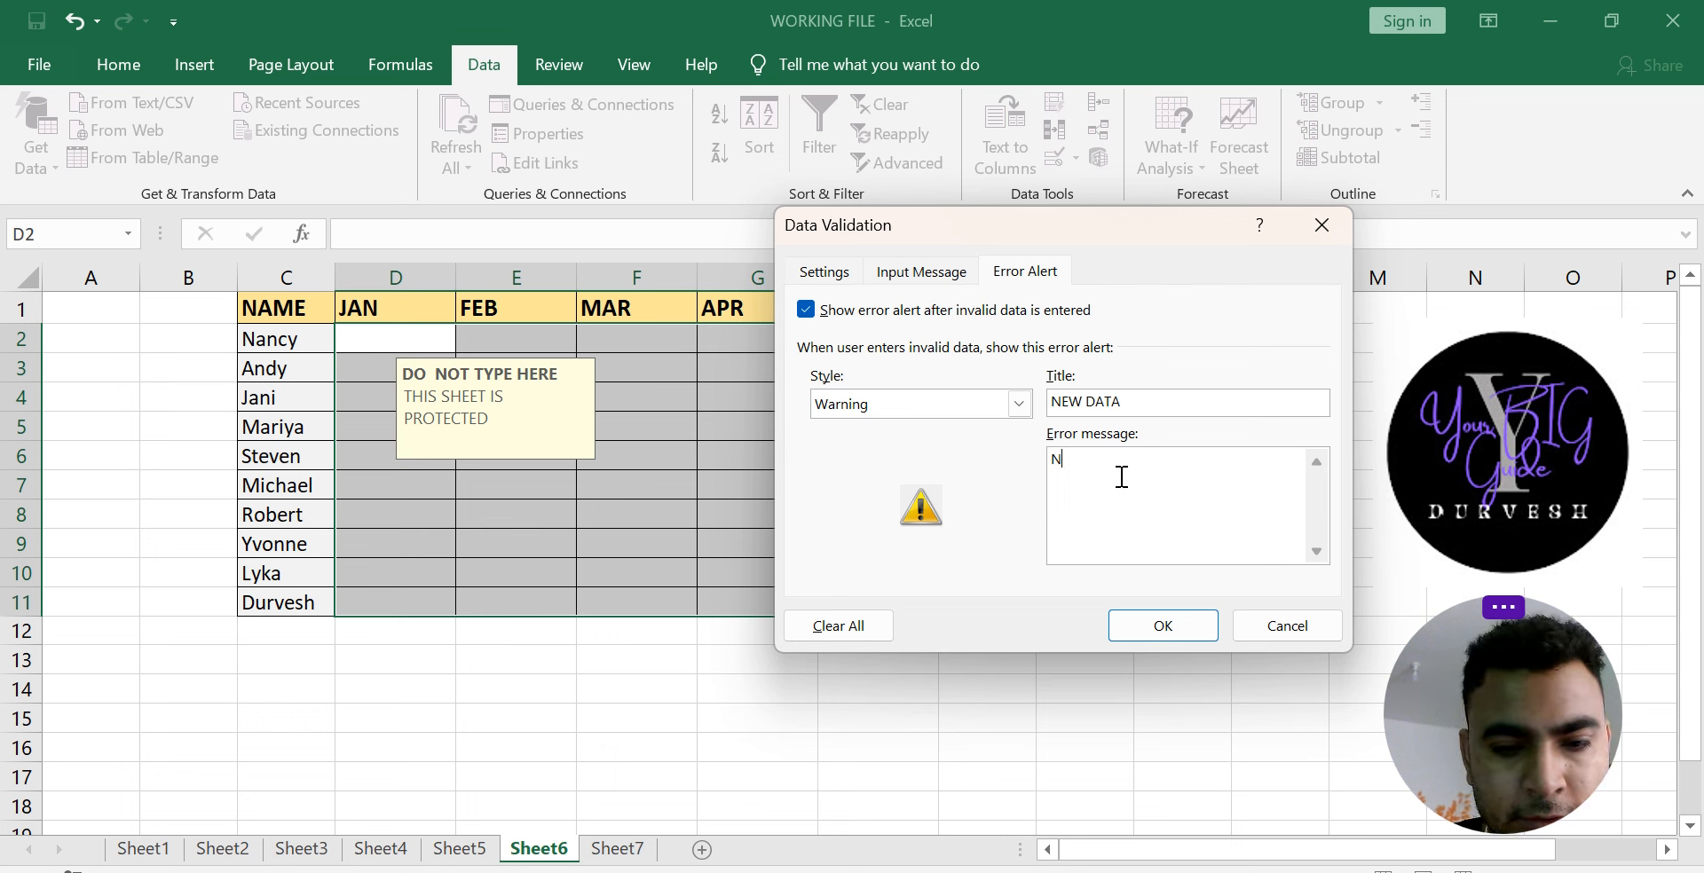
pyautogui.write('OT PERMITTED')
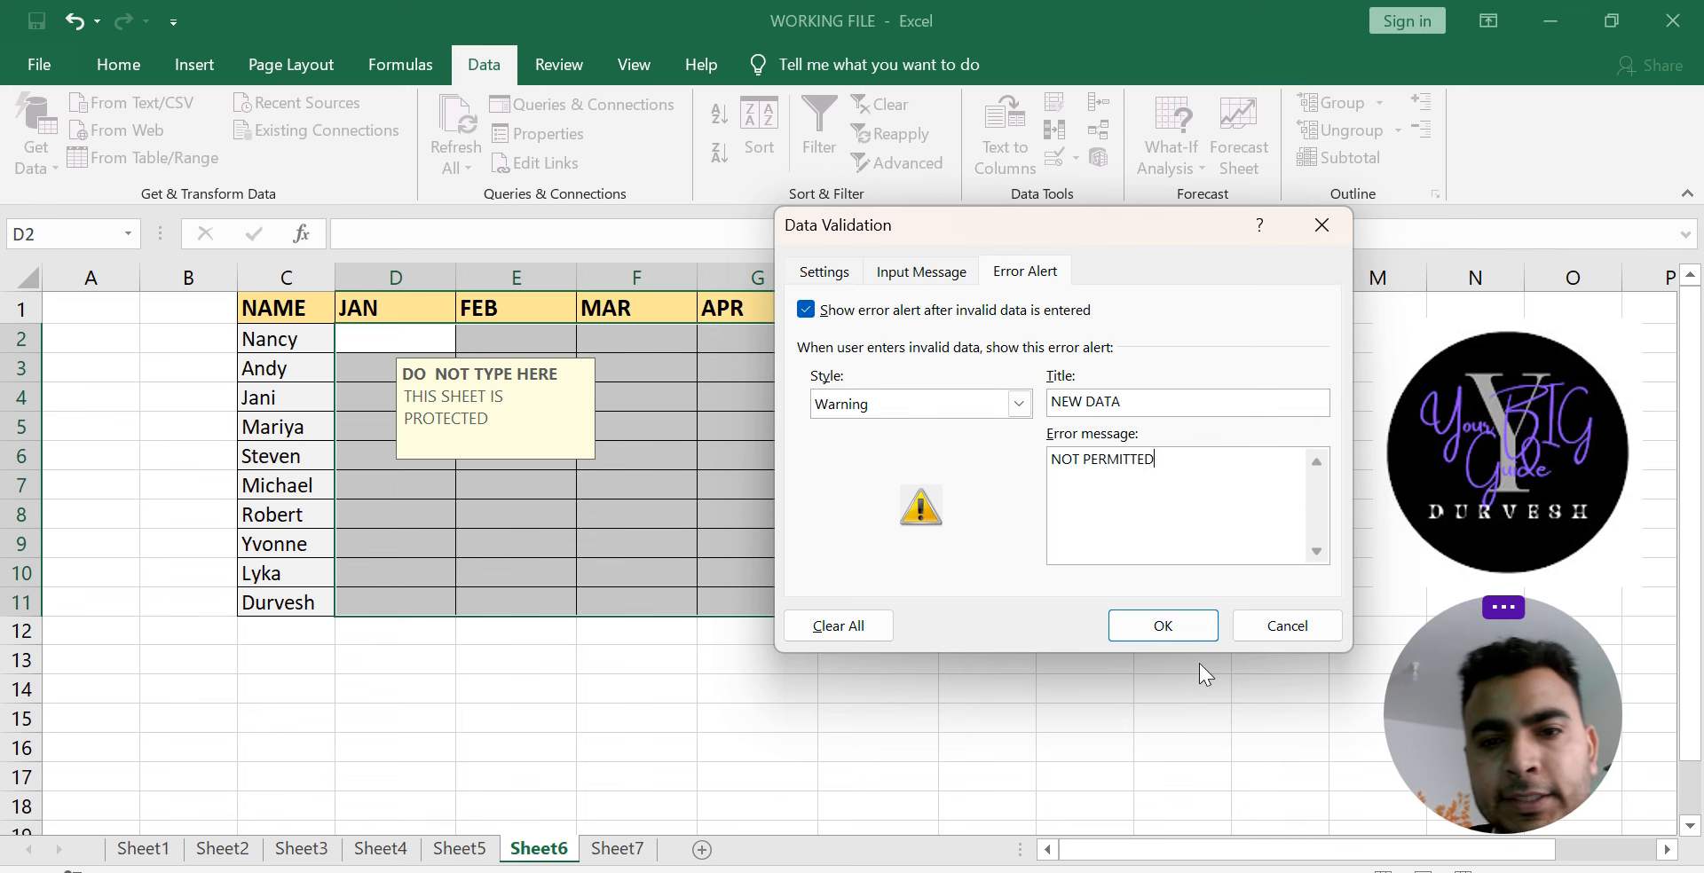
pyautogui.click(1167, 626)
# Step: Test the custom rule by entering 50 in cell D2, and dismiss the entry
pyautogui.click(688, 454)
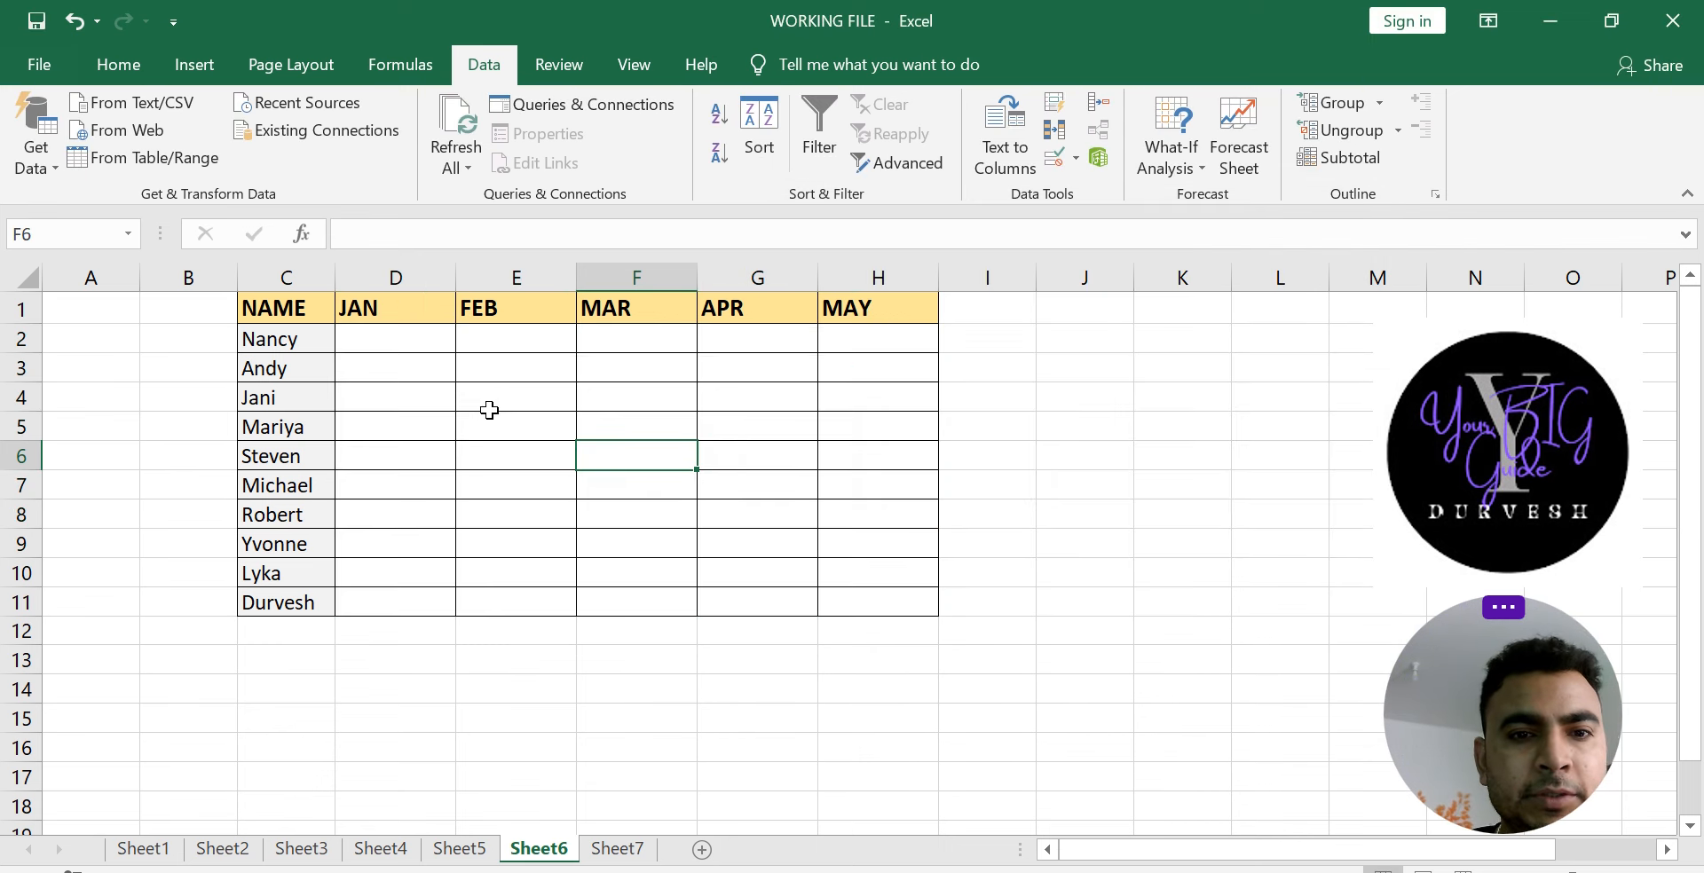
pyautogui.click(489, 410)
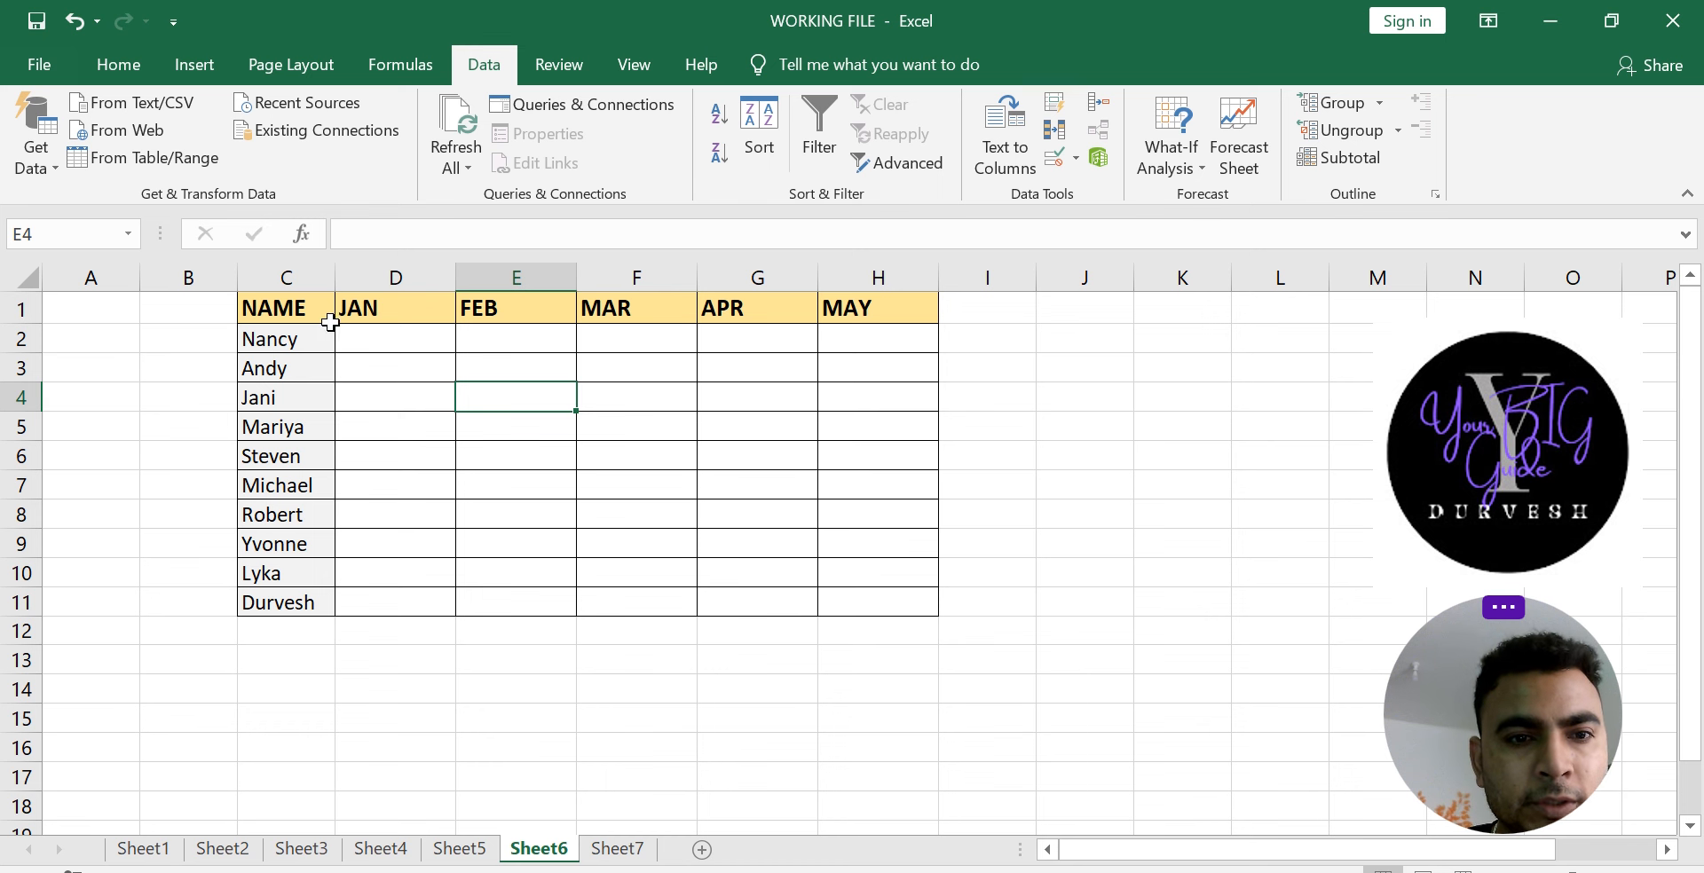
pyautogui.click(393, 346)
pyautogui.write('50')
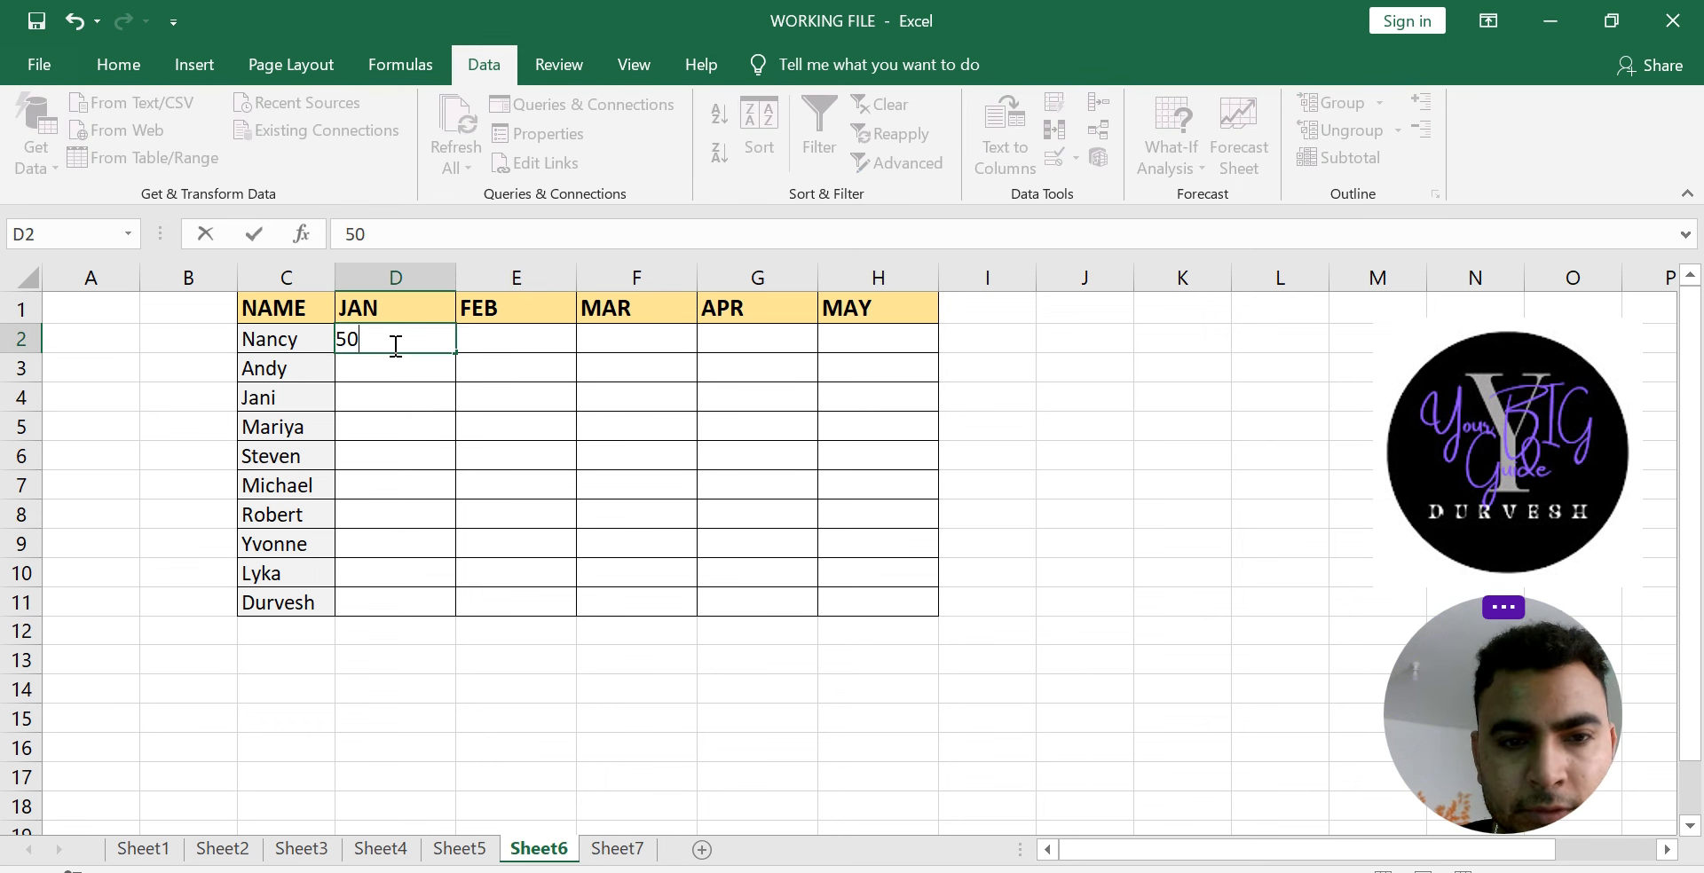
pyautogui.press('Return')
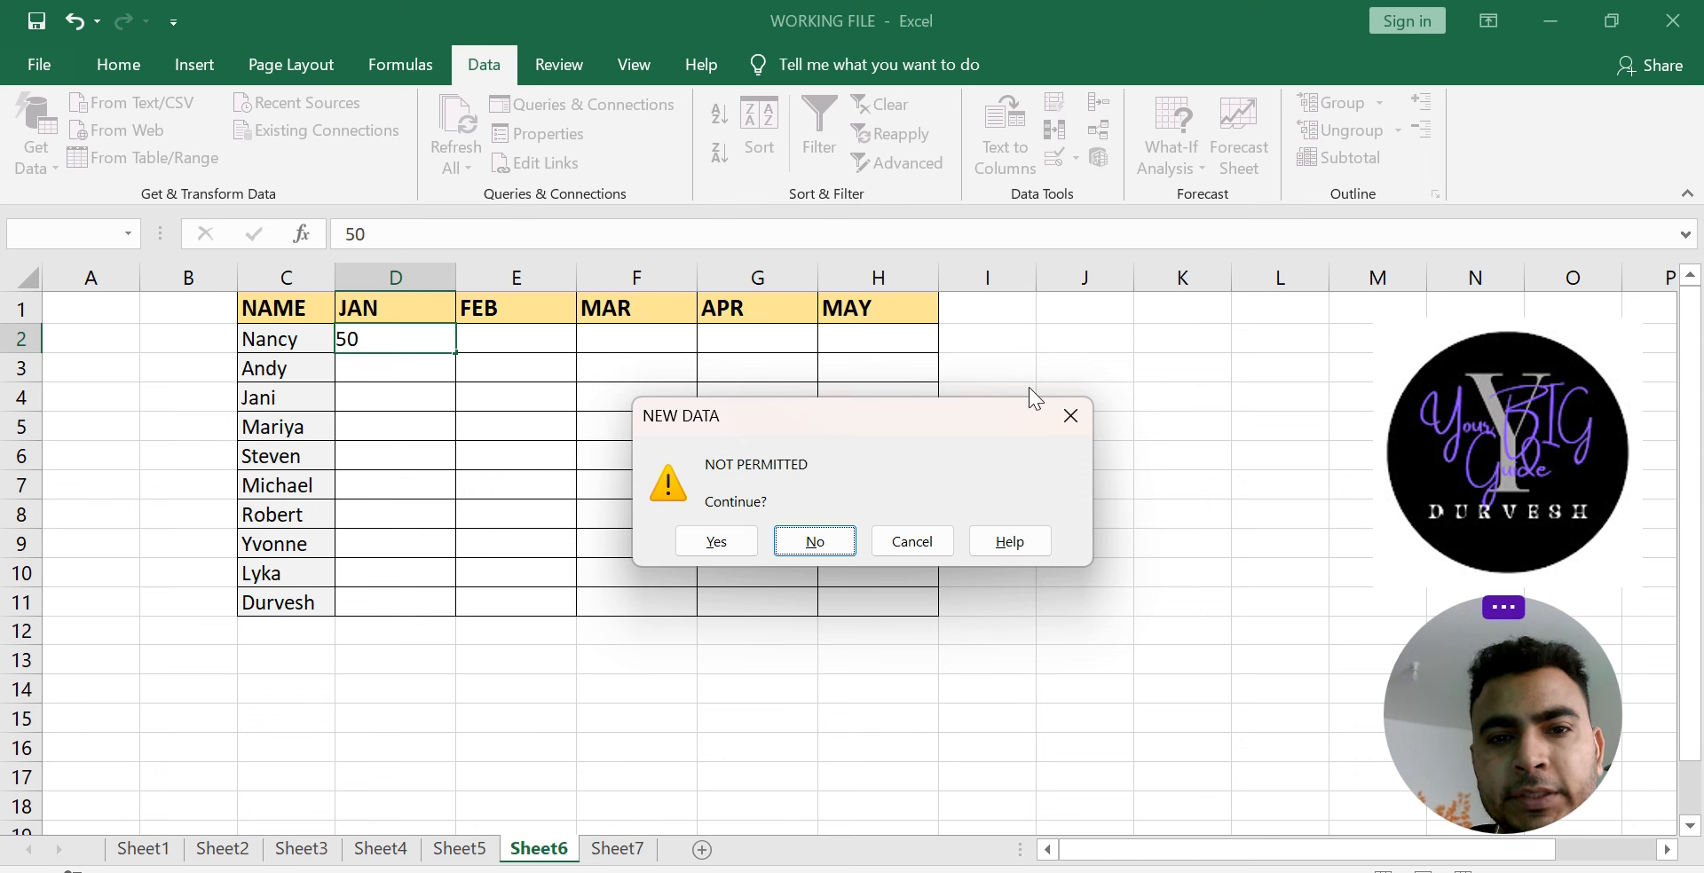
pyautogui.click(1068, 415)
# Step: Enter 10 in cell E5 and 20 in cell F5, choosing to continue past the warning each time
pyautogui.click(547, 342)
pyautogui.click(544, 419)
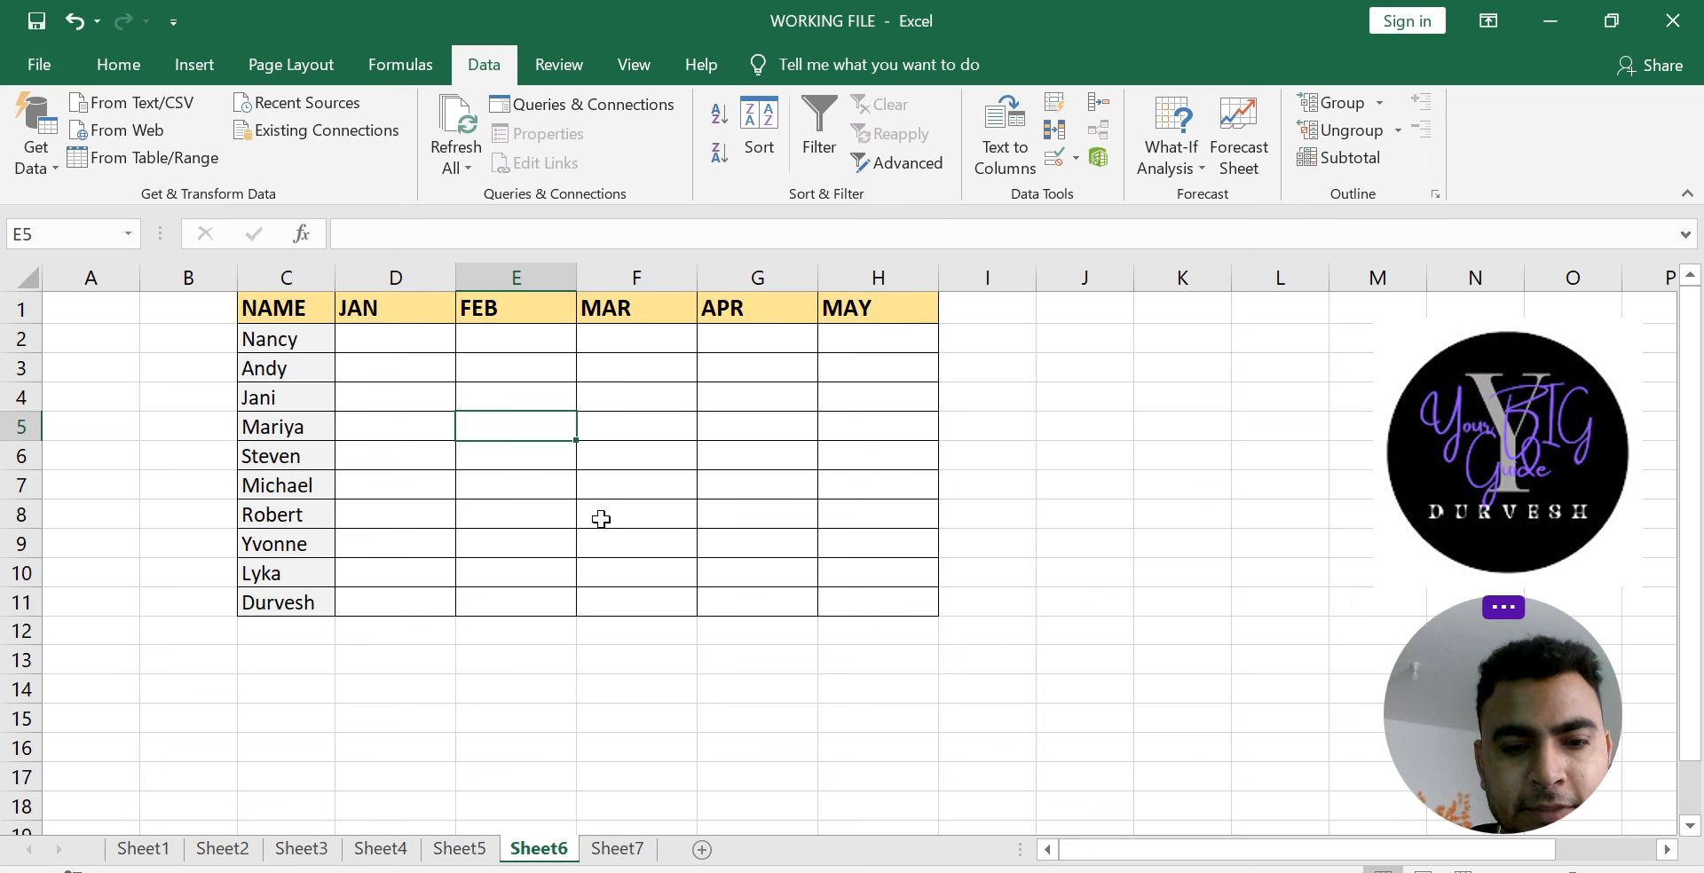
pyautogui.write('10')
pyautogui.press('Return')
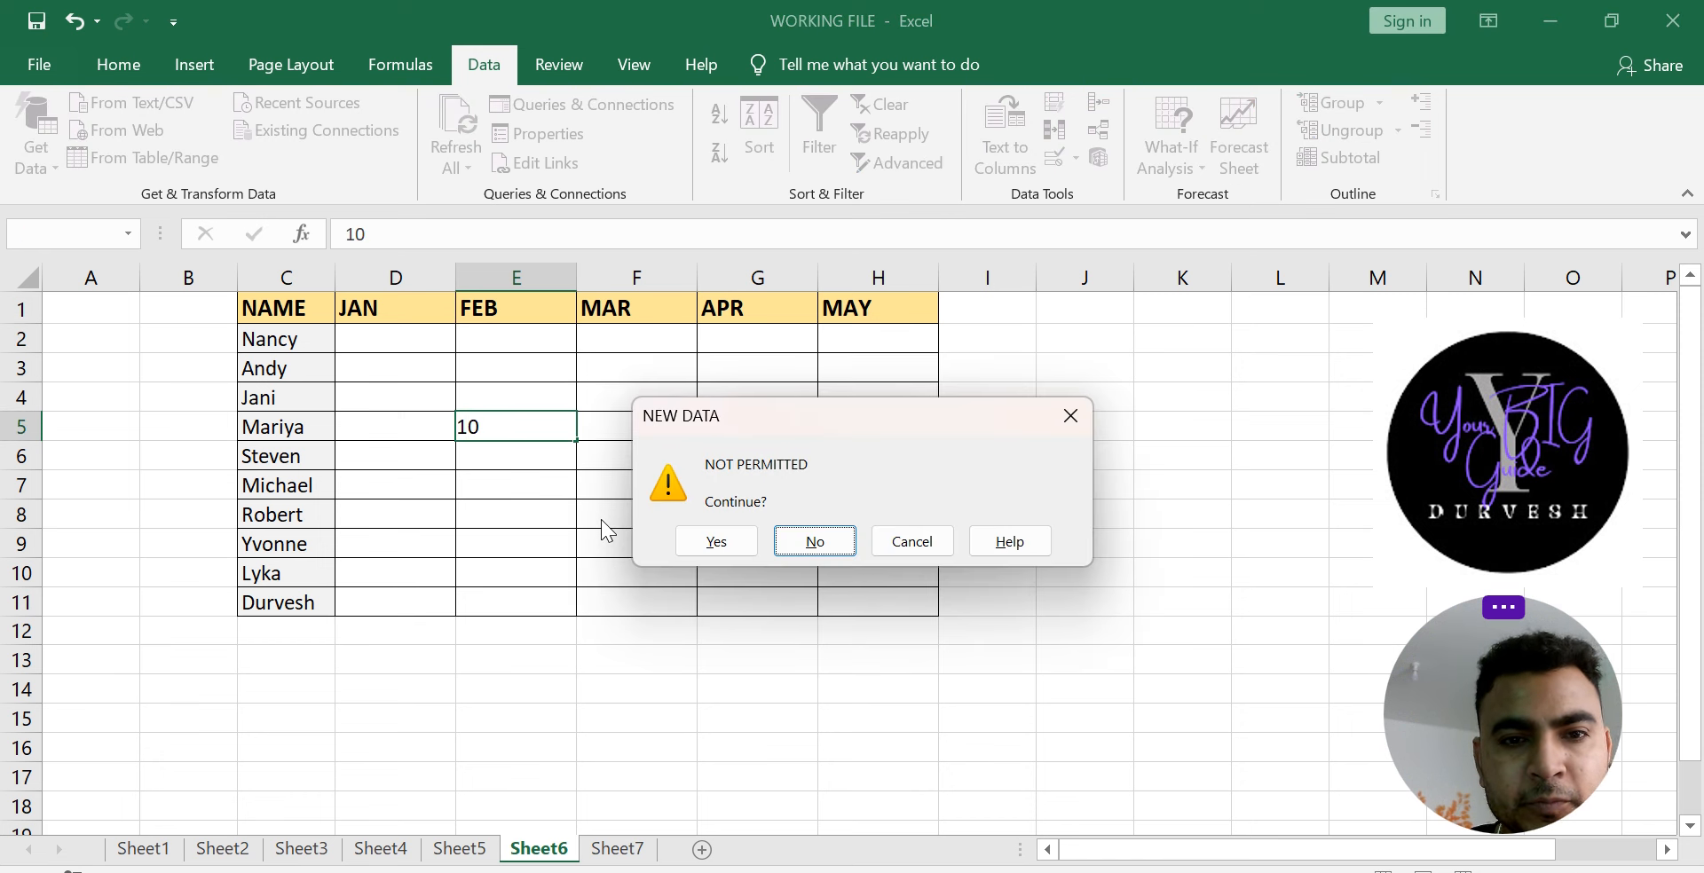
pyautogui.click(718, 541)
pyautogui.click(620, 424)
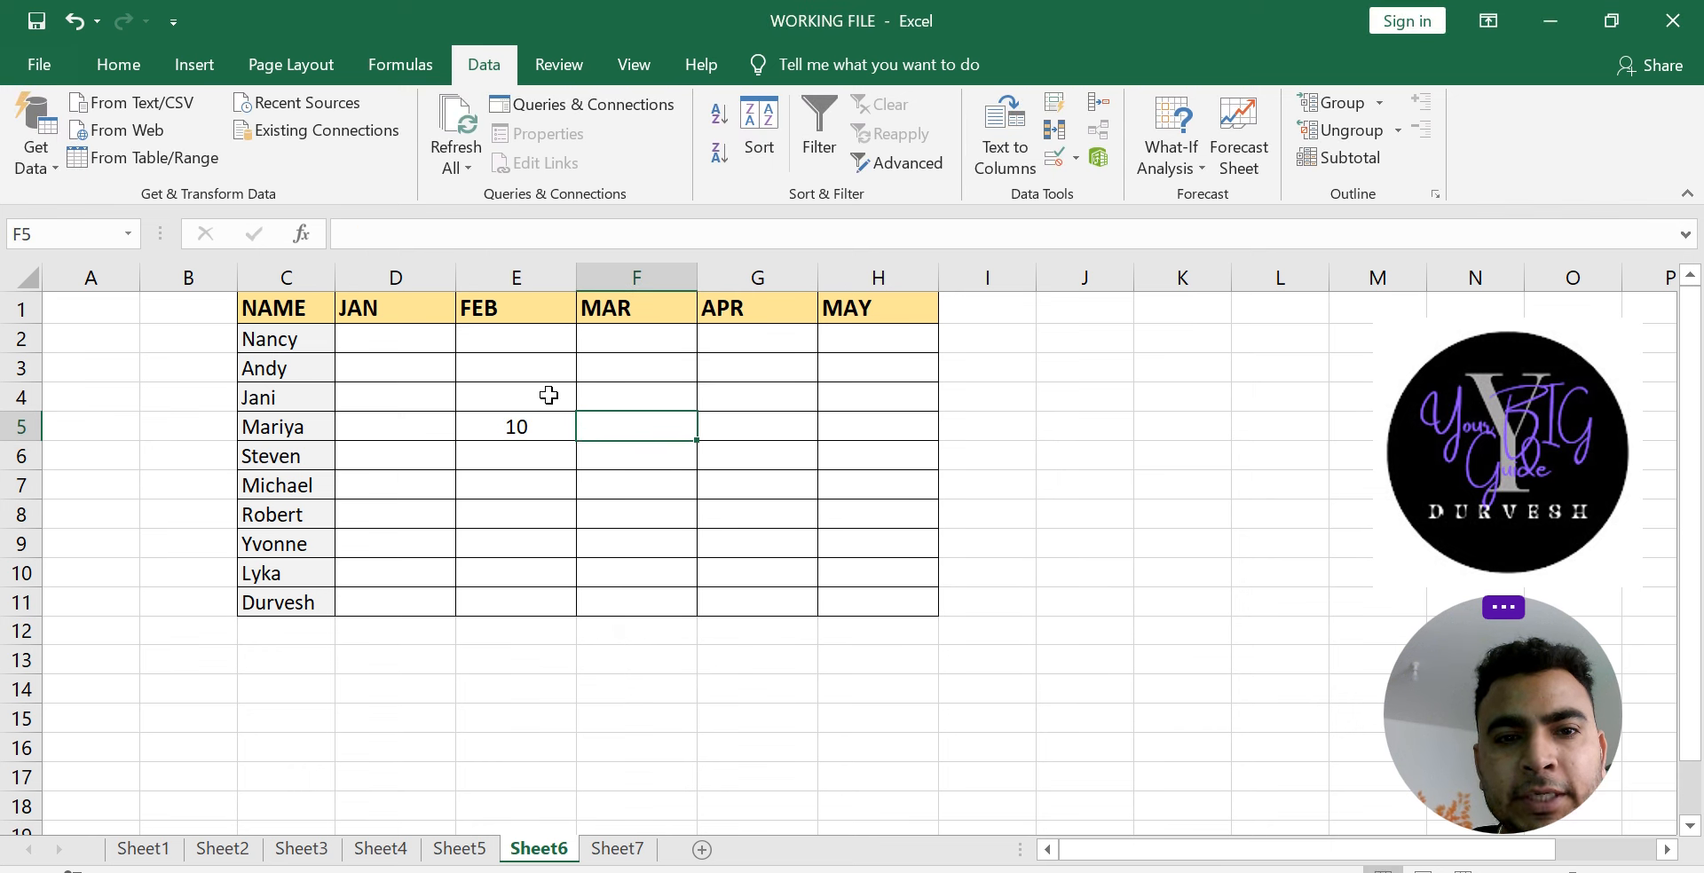
pyautogui.write('20')
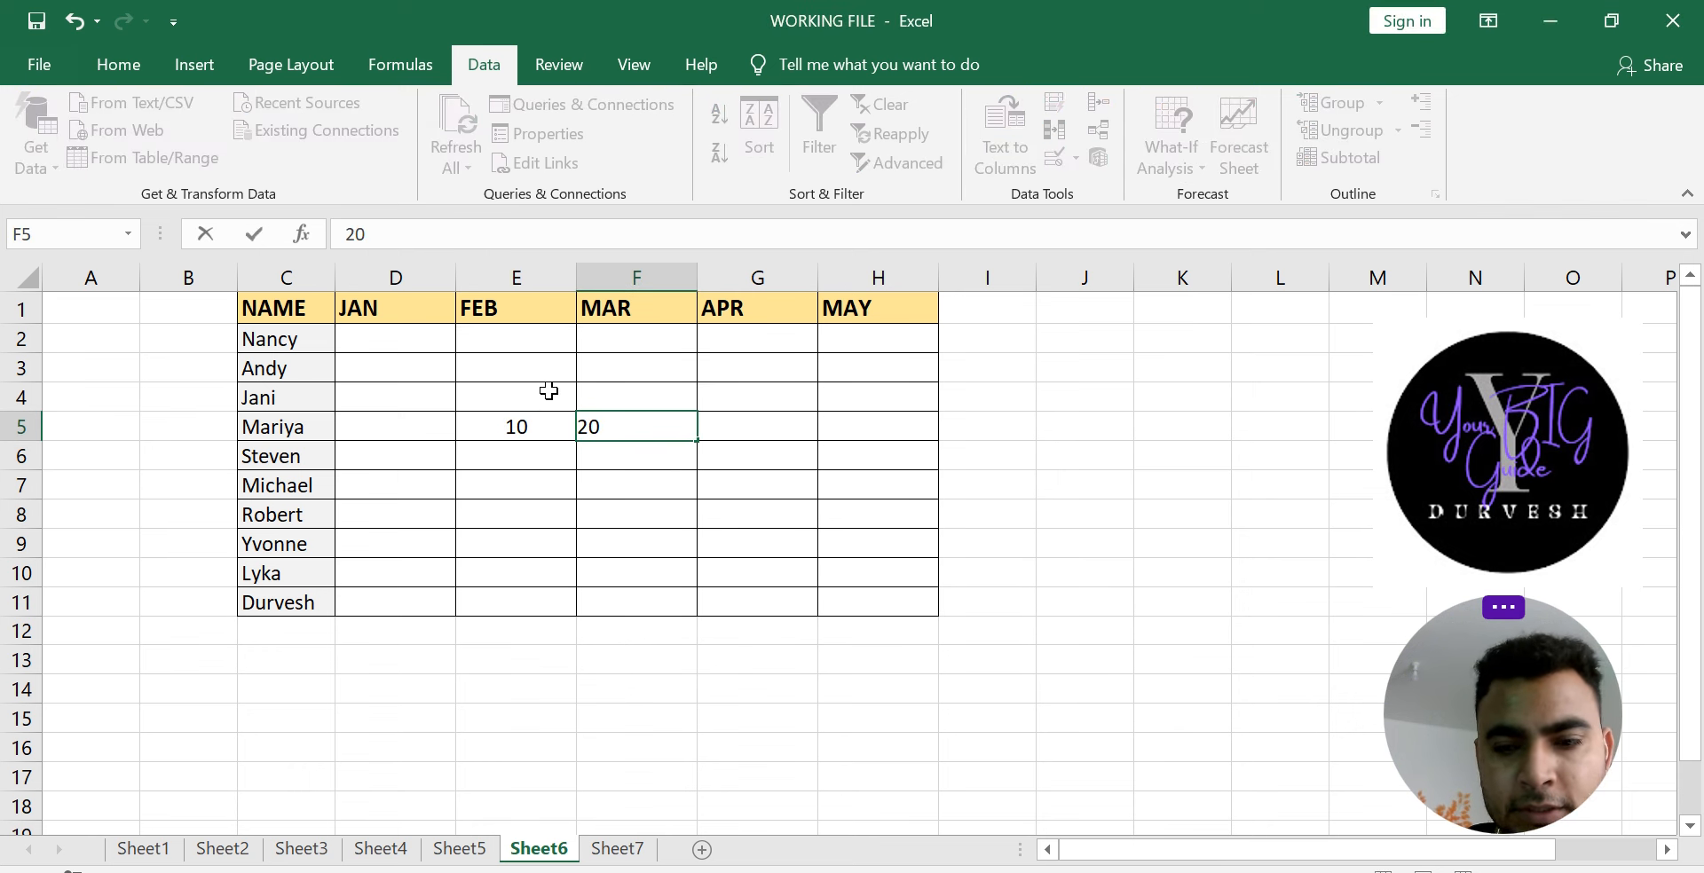
pyautogui.press('Return')
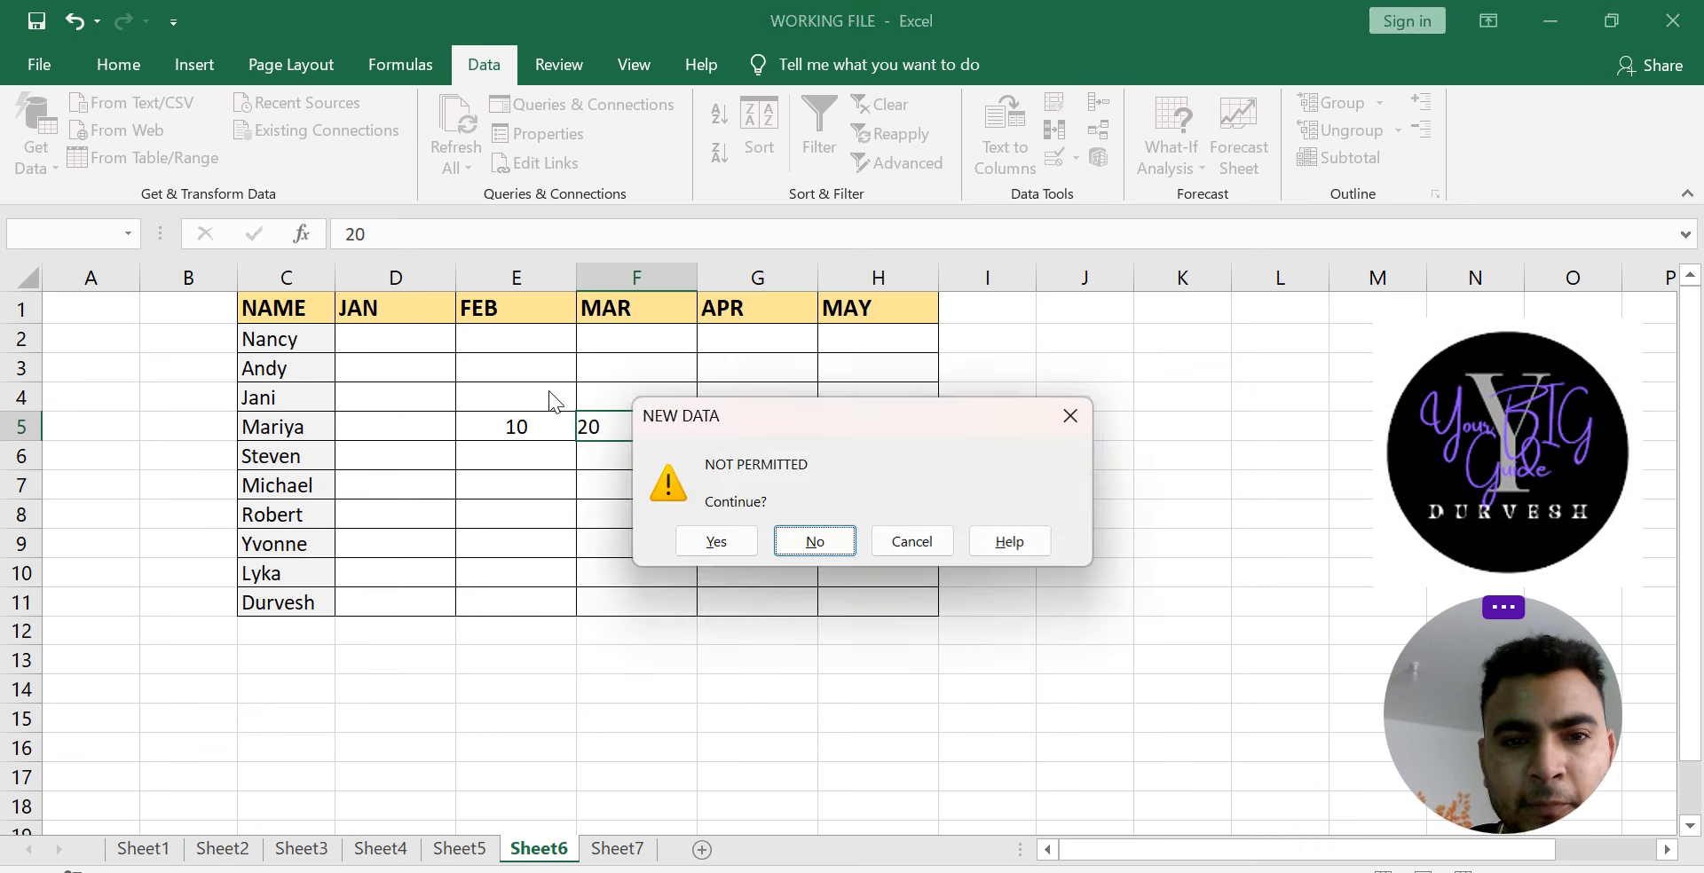
pyautogui.click(715, 543)
# Step: Clear the custom criteria and the warning alert from the data validation of D2:H11
pyautogui.moveTo(391, 338)
pyautogui.mouseDown()
pyautogui.moveTo(814, 548)
pyautogui.moveTo(848, 590)
pyautogui.moveTo(854, 570)
pyautogui.mouseUp()
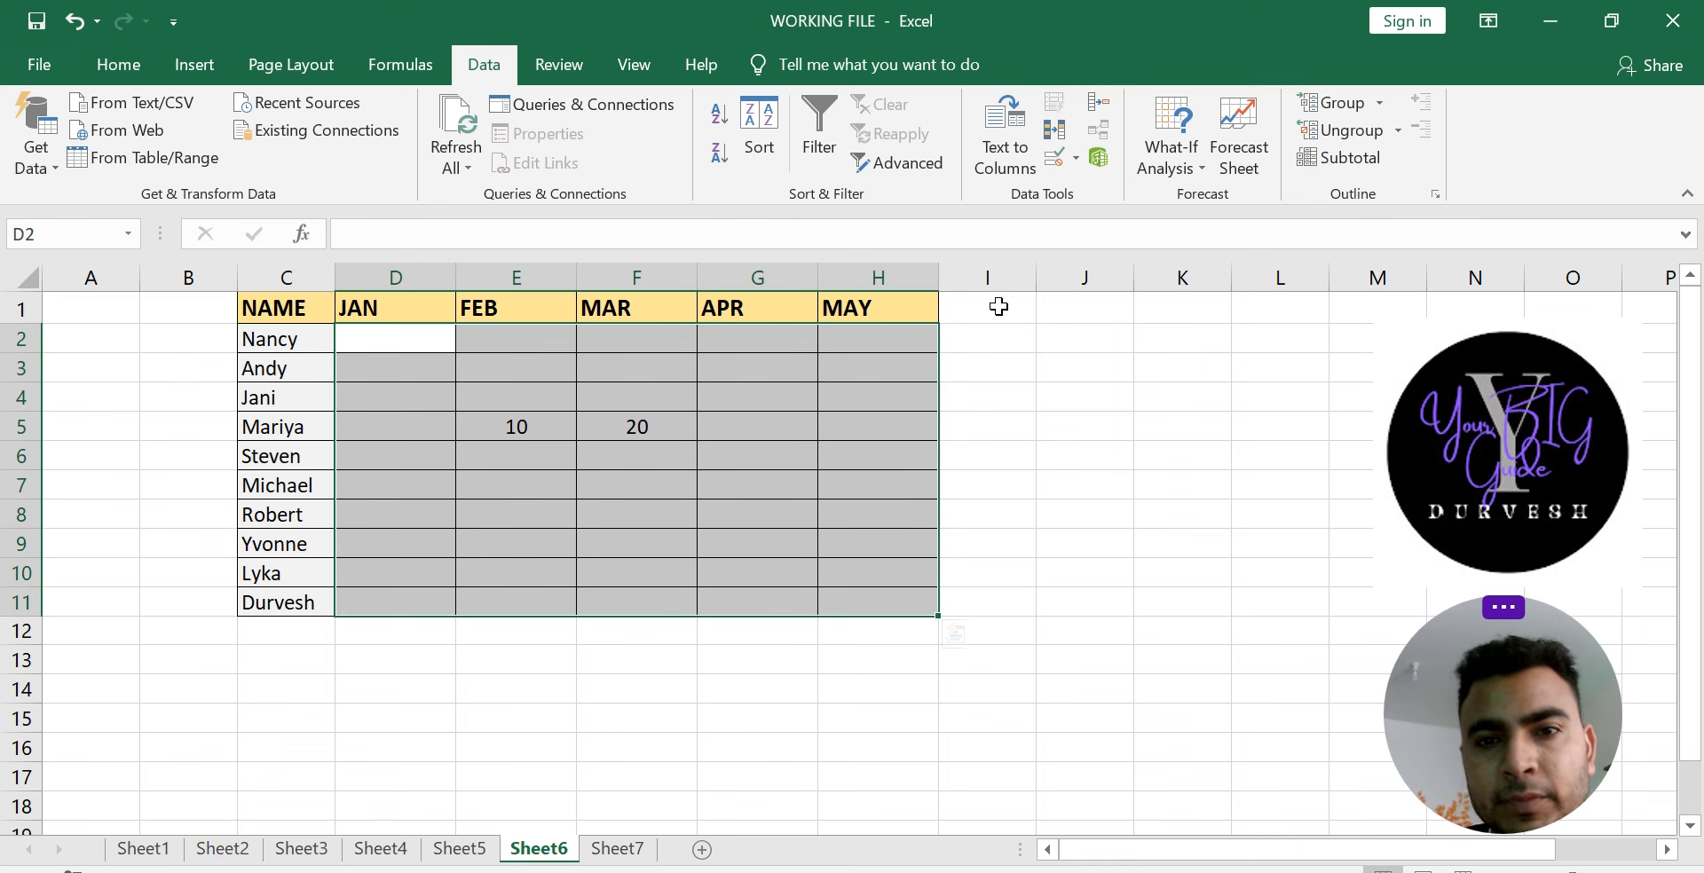
pyautogui.click(1056, 160)
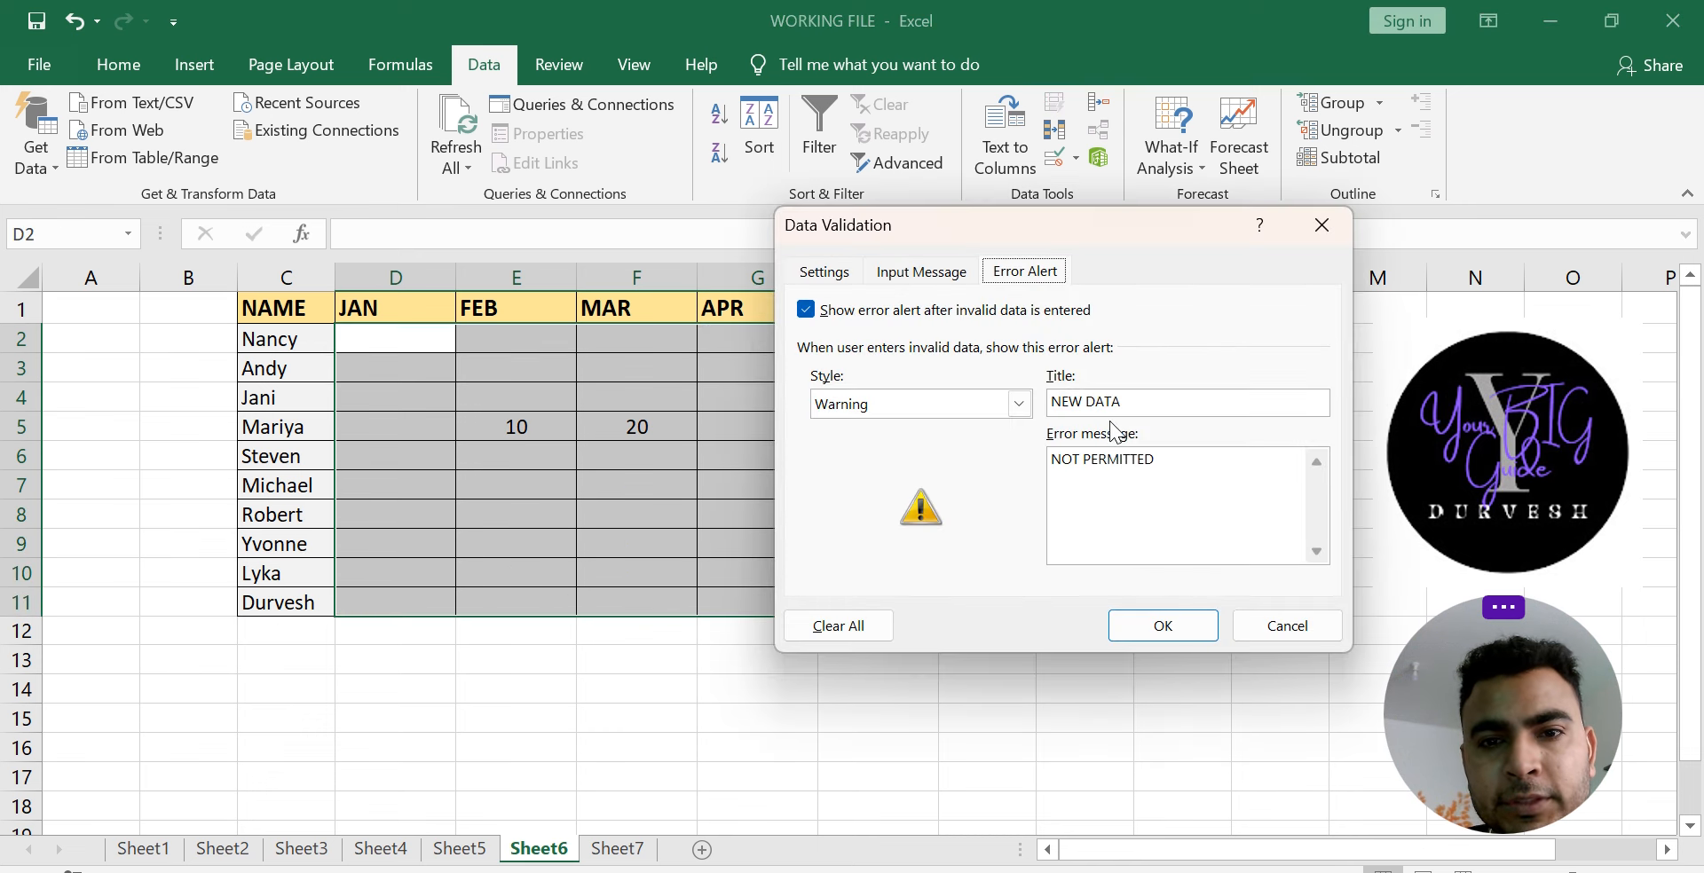
pyautogui.click(829, 625)
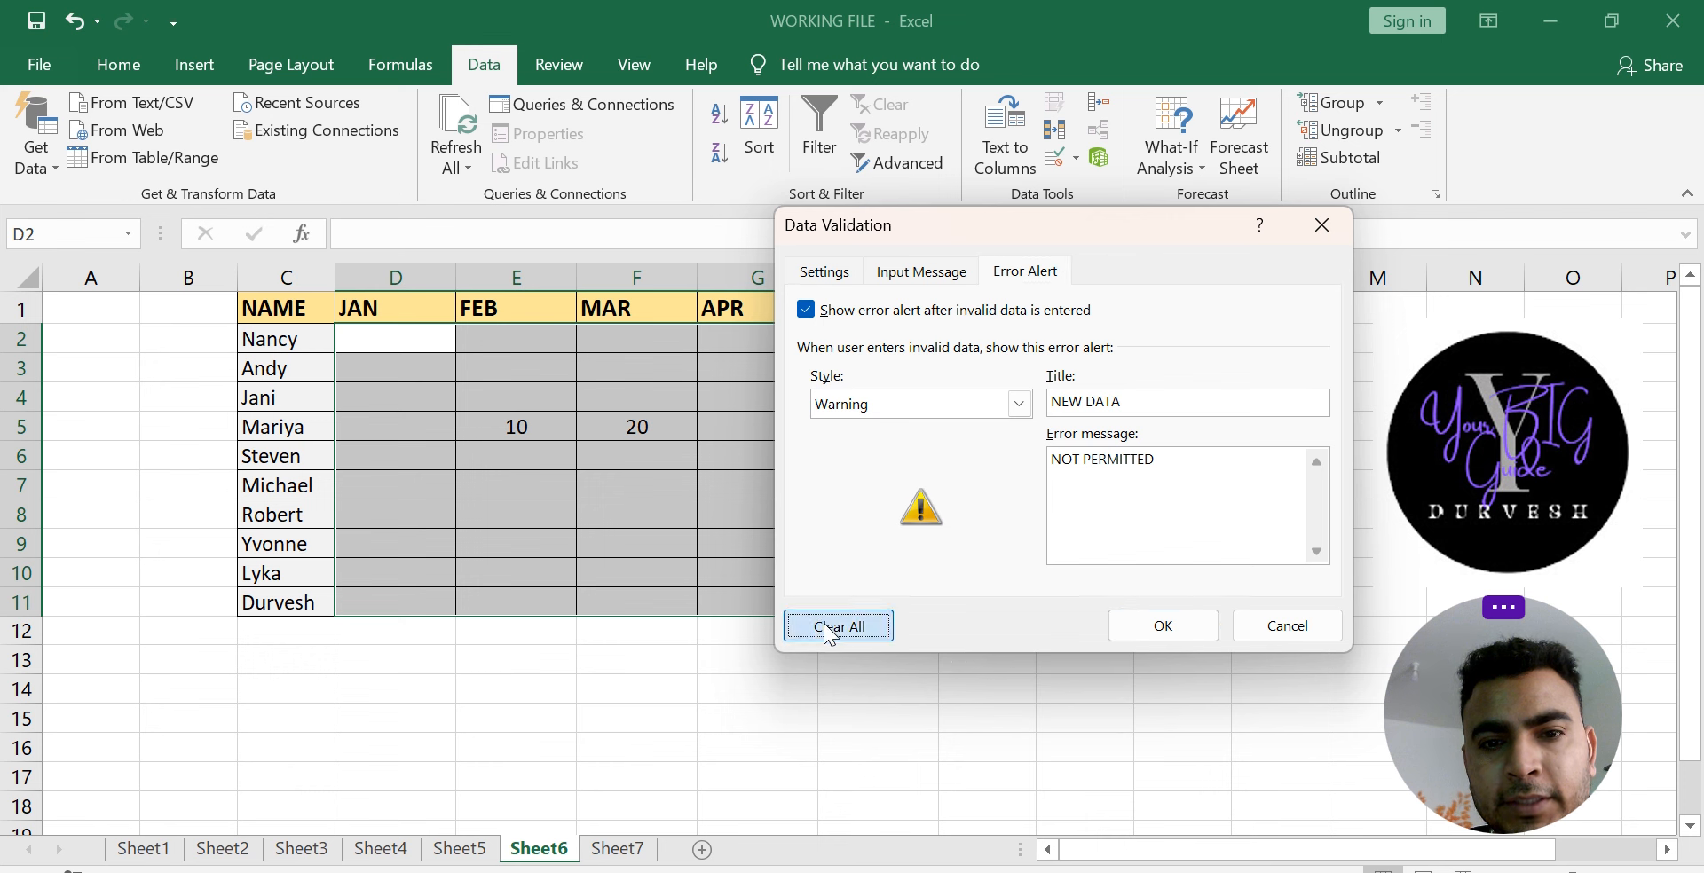
pyautogui.click(914, 271)
pyautogui.click(807, 271)
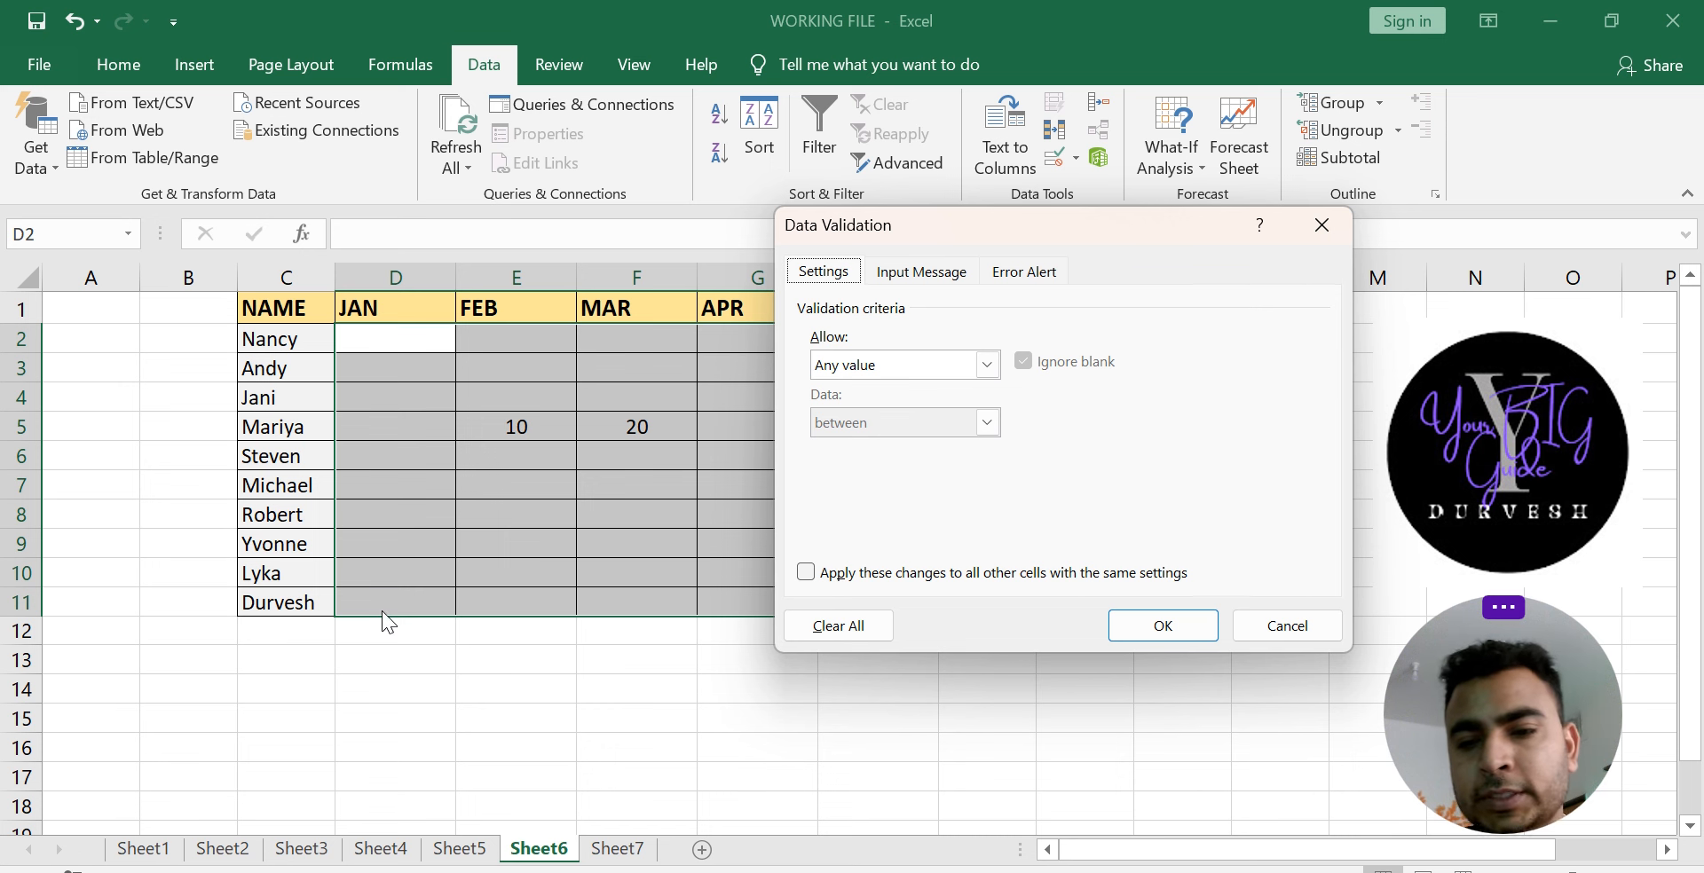
# Step: Apply a list validation to D2:H11 with source "SUN, MON, TUE, THU, SAT", extending it to all other cells with the same settings
pyautogui.click(989, 375)
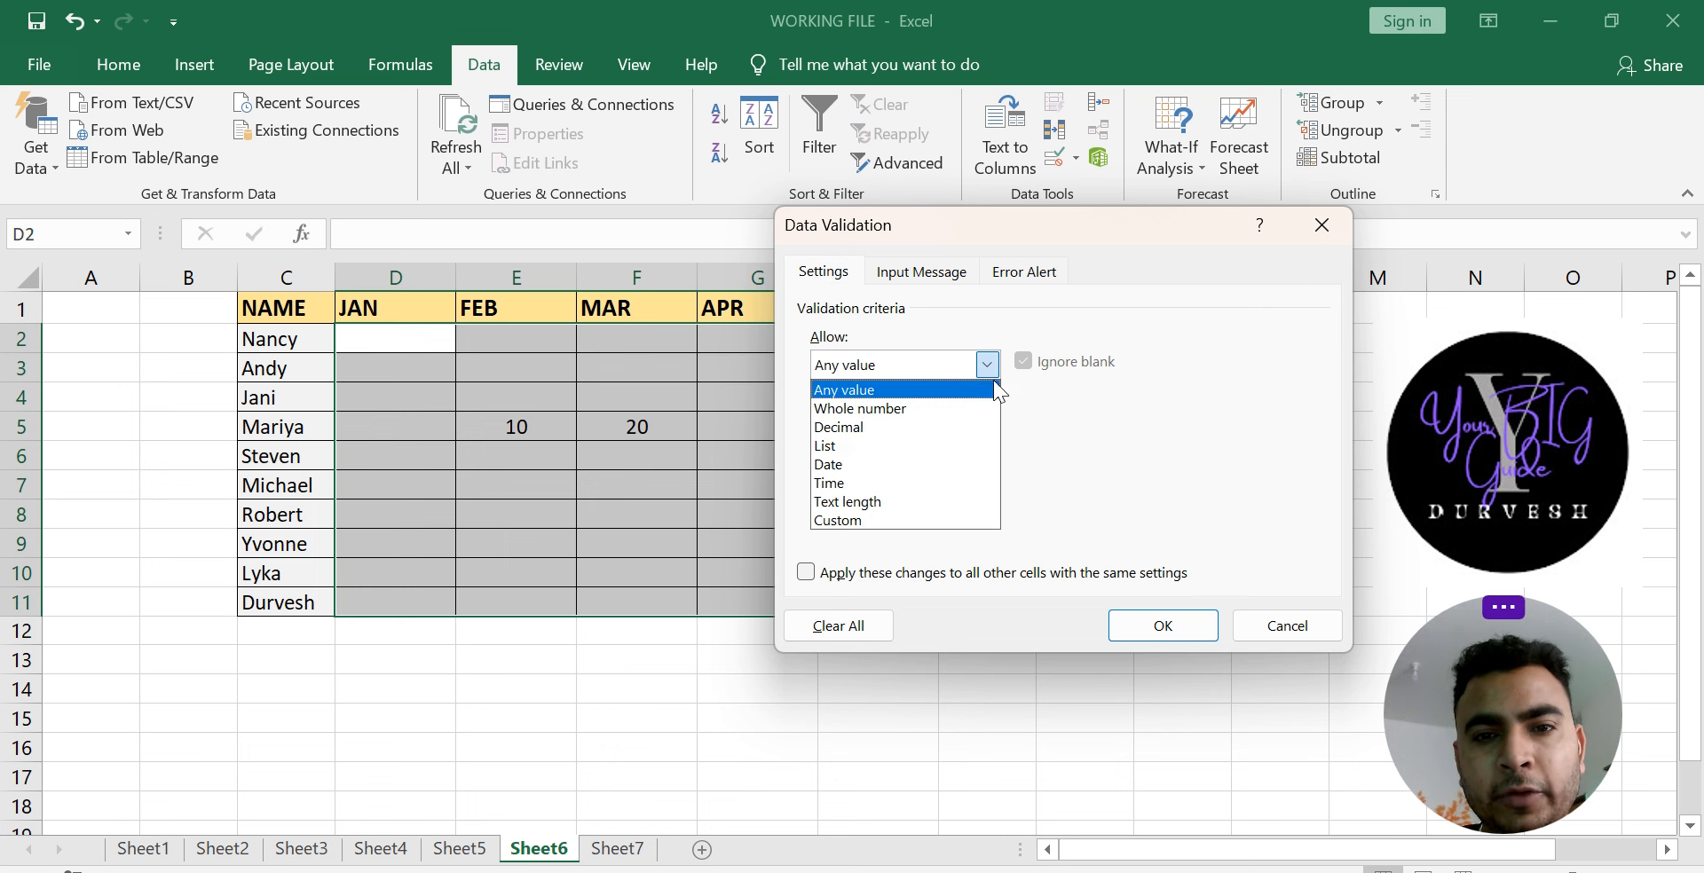
pyautogui.click(933, 449)
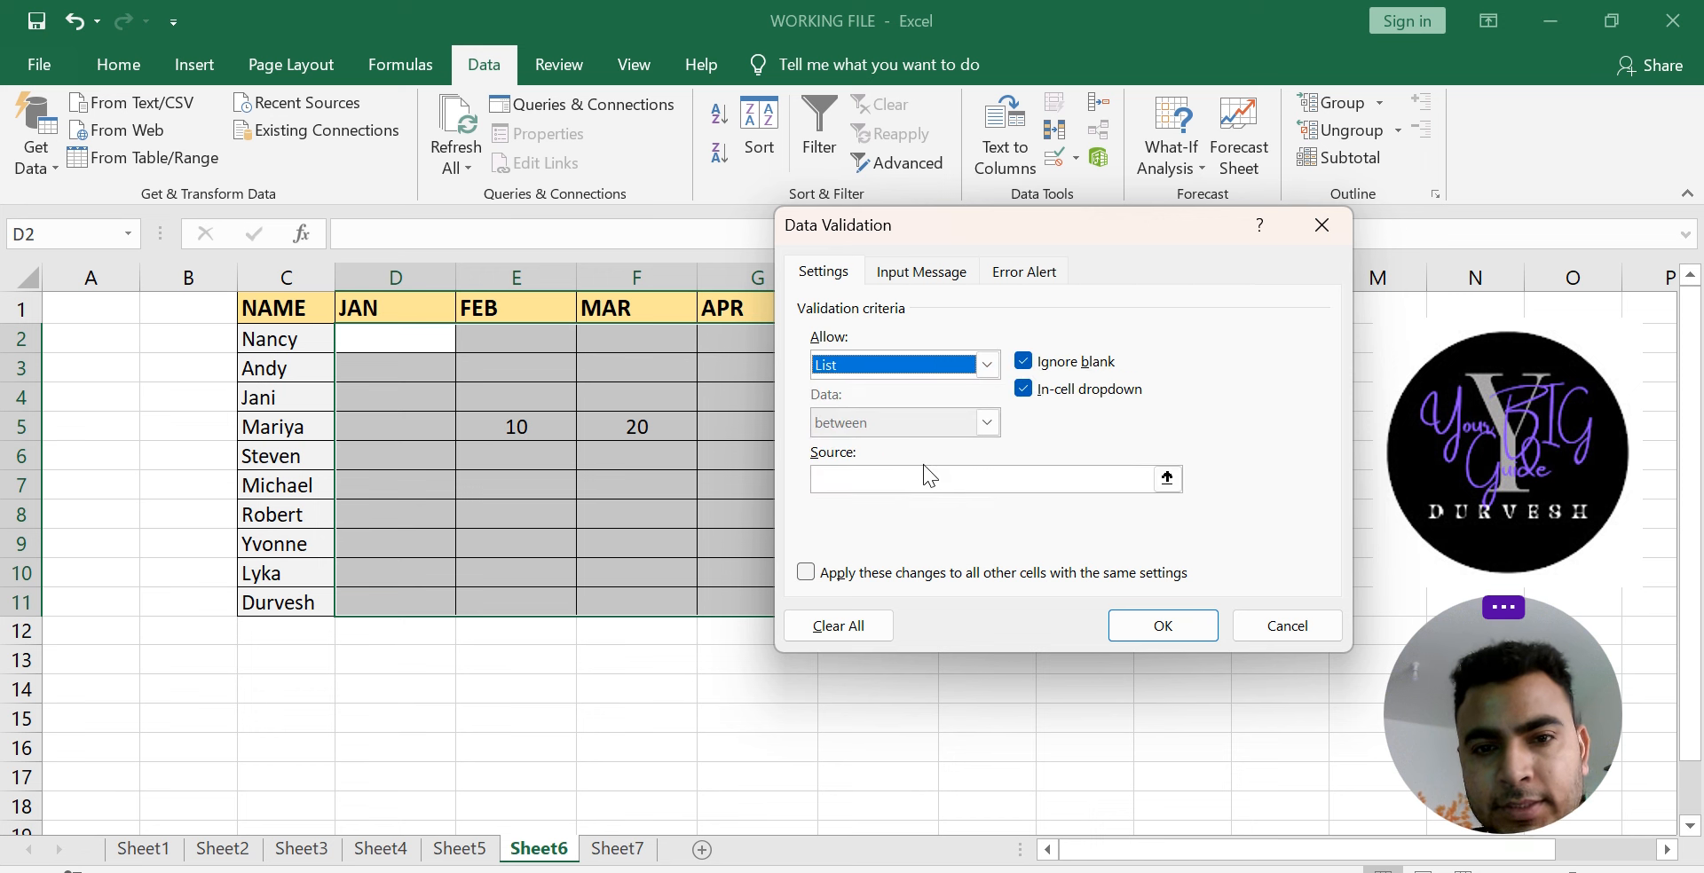
pyautogui.click(912, 480)
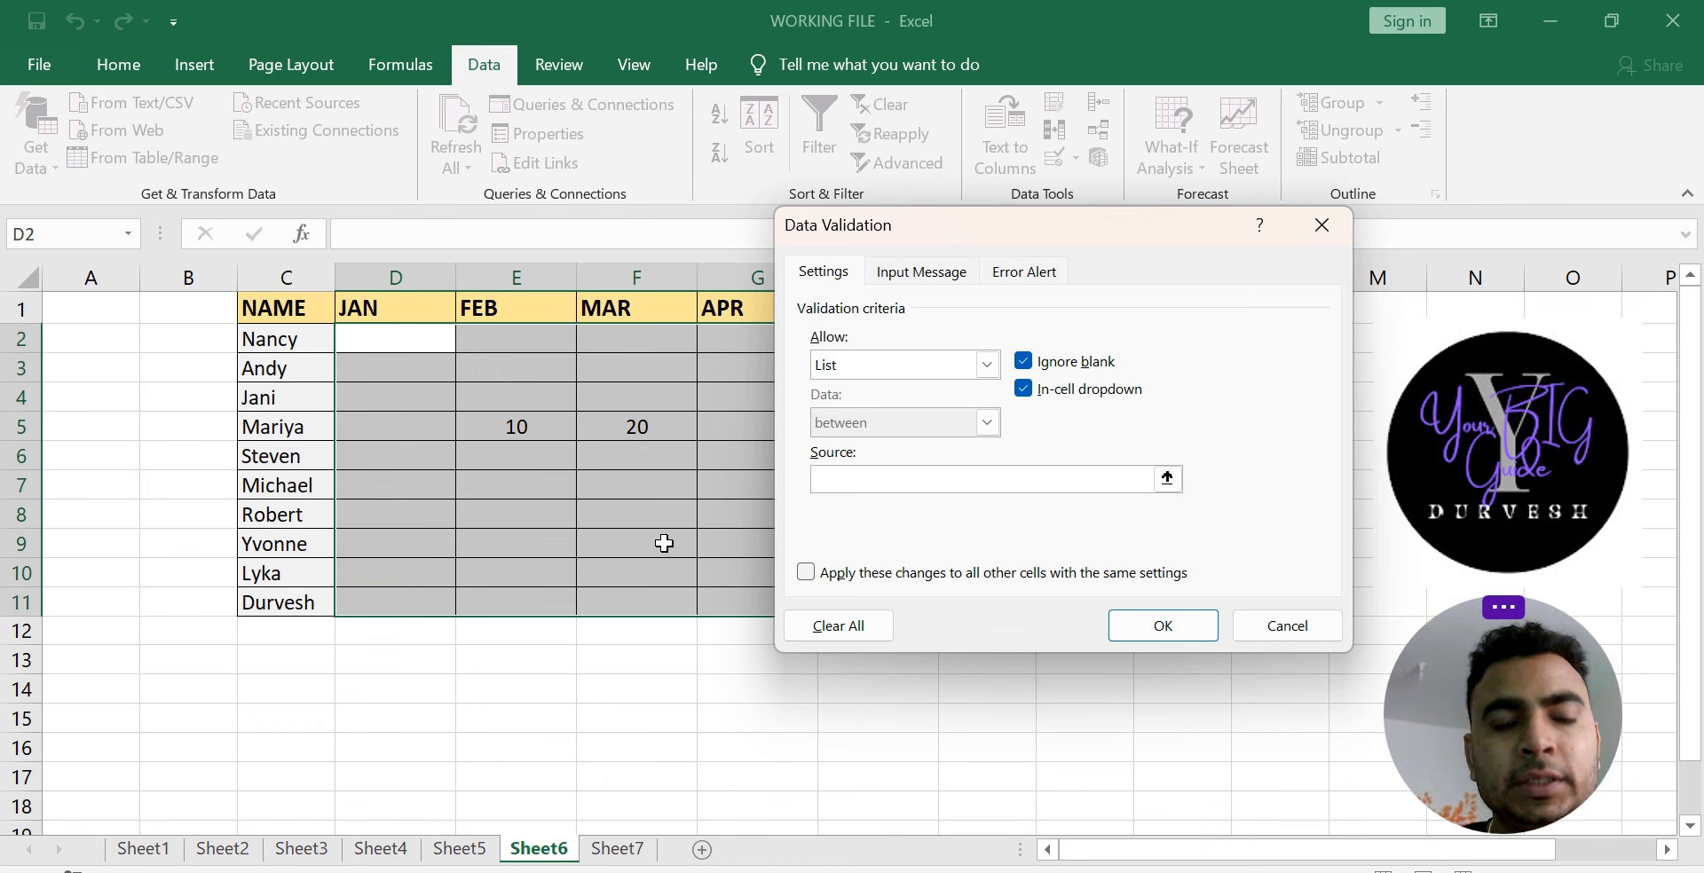
pyautogui.write('SUN, MON, TUE, THU, SAT')
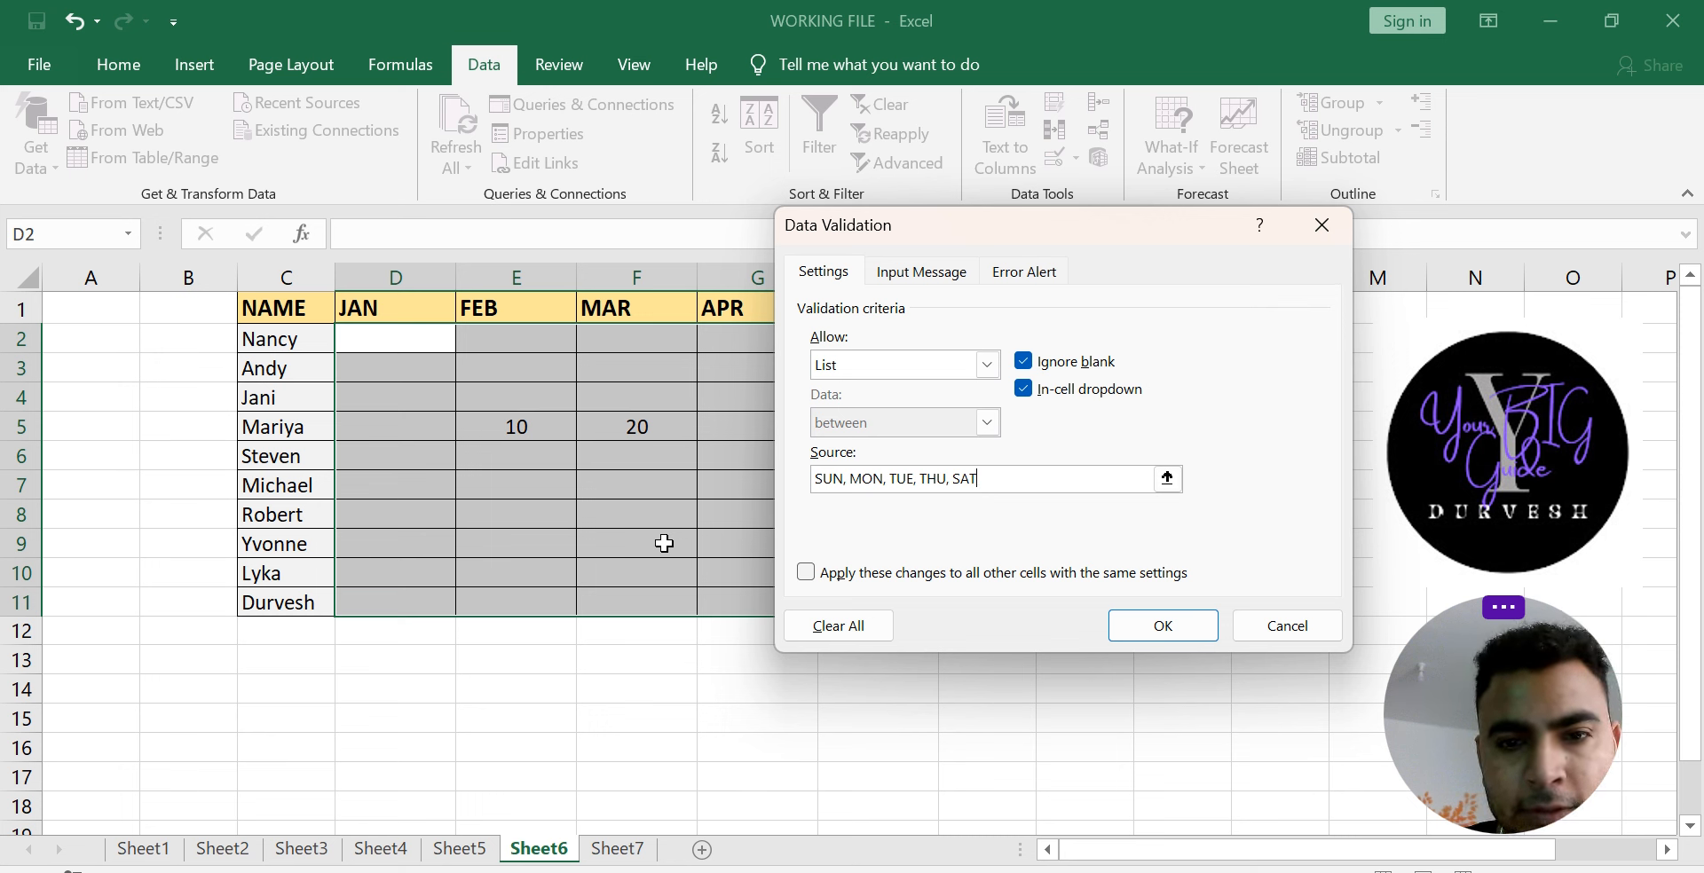
pyautogui.click(806, 572)
pyautogui.click(1161, 622)
# Step: Clear the numbers 10 and 20 from cells E5:F5
pyautogui.click(519, 430)
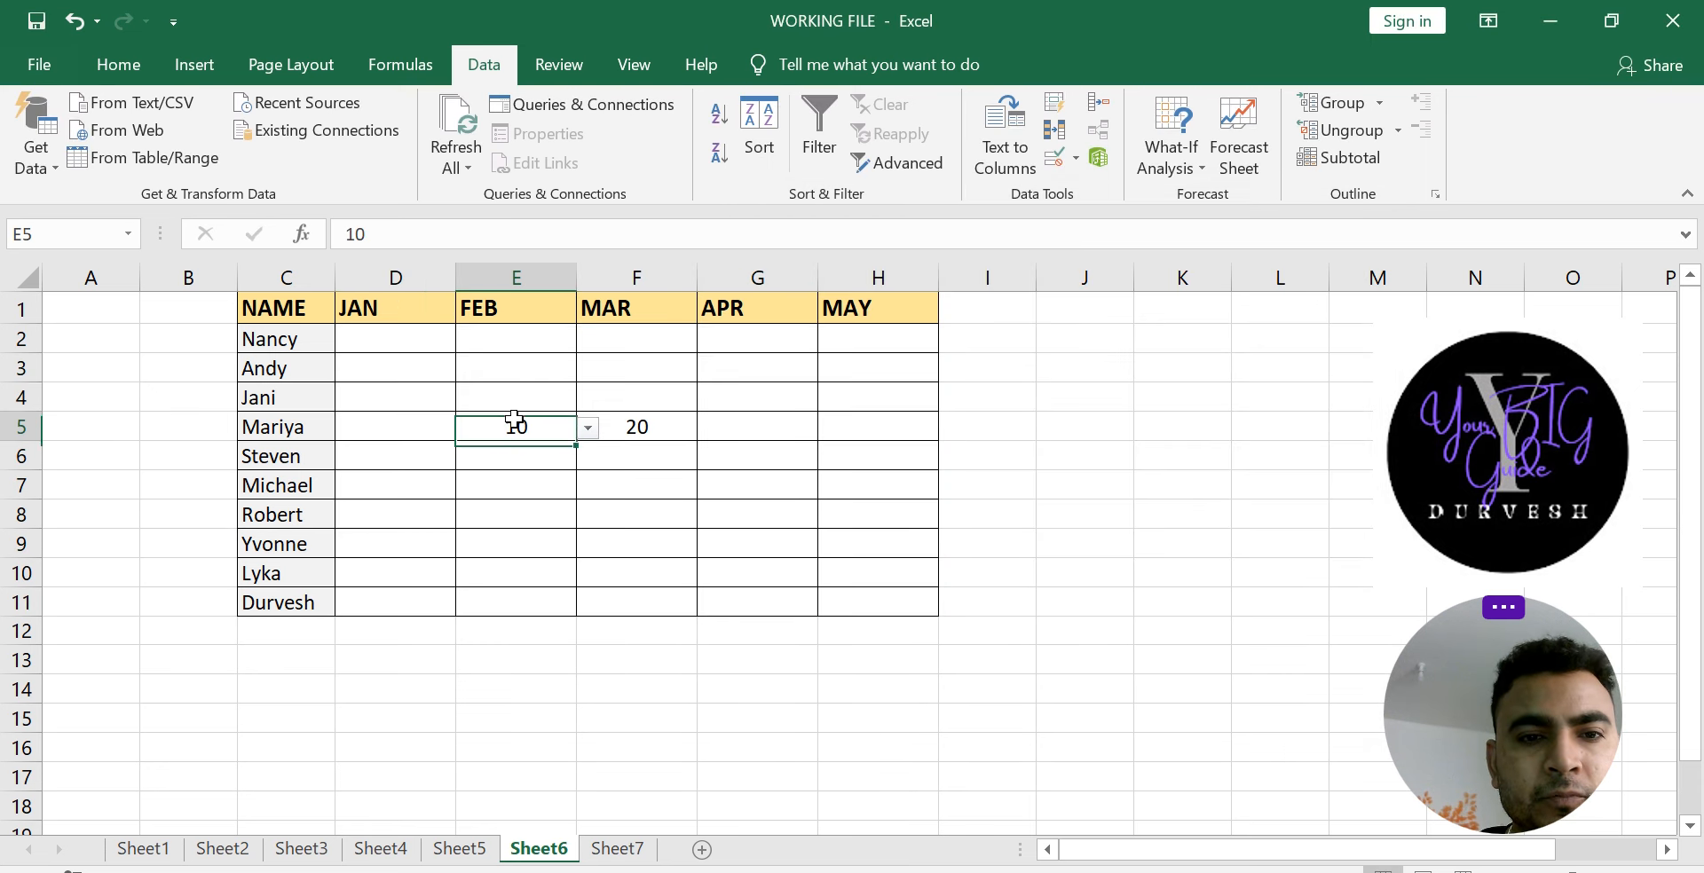
pyautogui.moveTo(515, 420); pyautogui.dragTo(688, 423)
pyautogui.press('Delete')
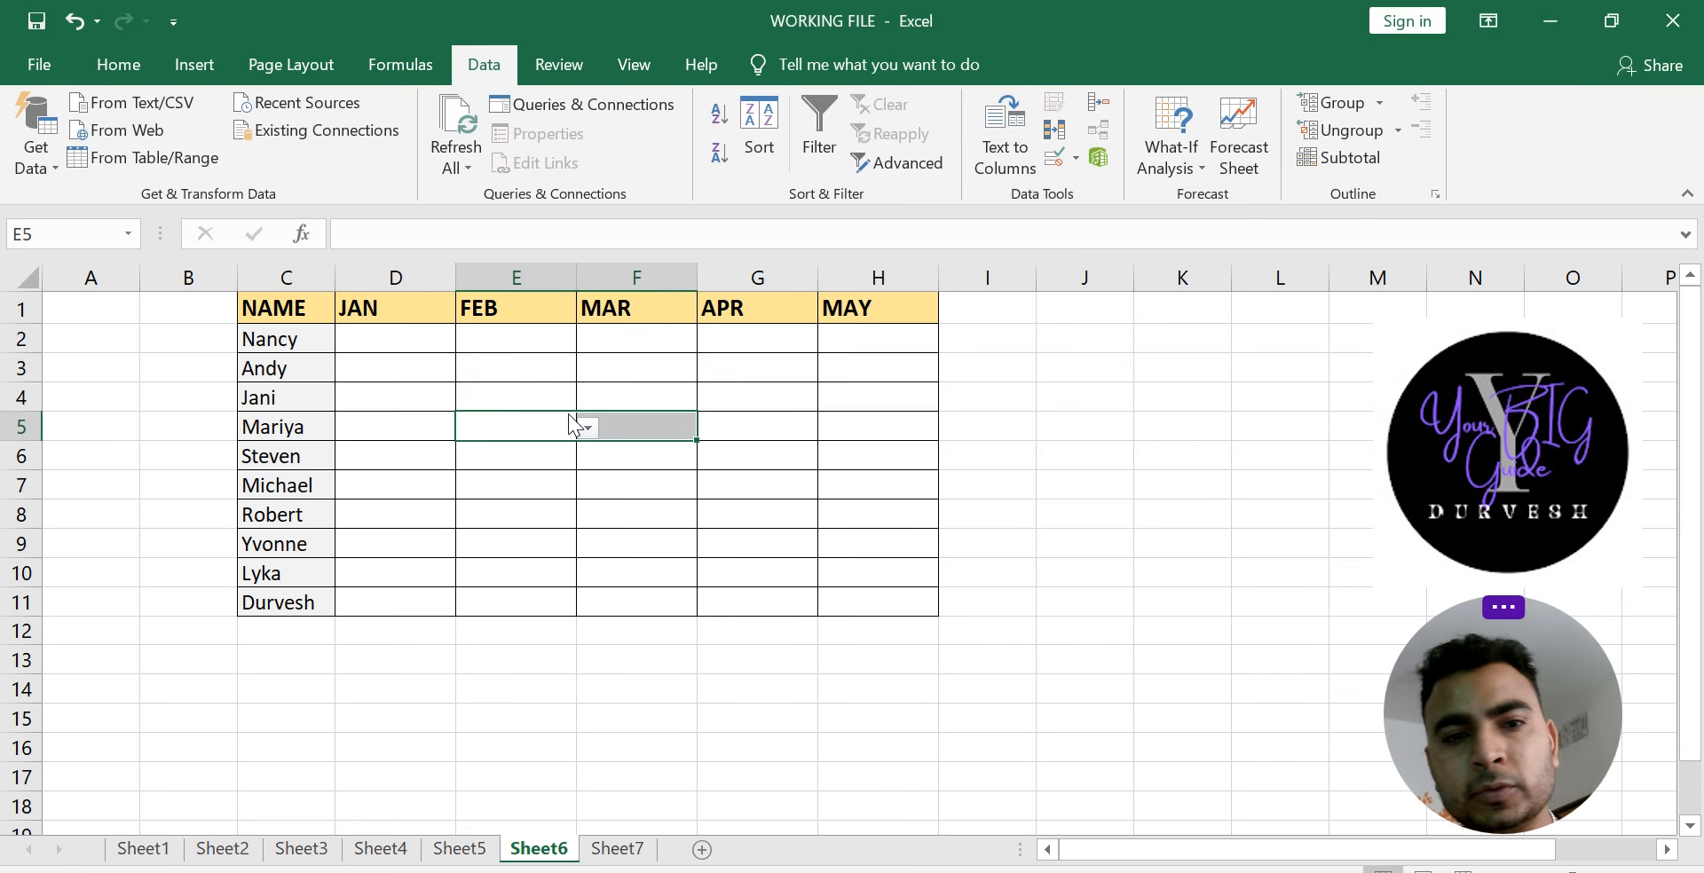
# Step: Enter SUN in cell D2 and fill the weekday series down to D11
pyautogui.click(392, 338)
pyautogui.click(466, 345)
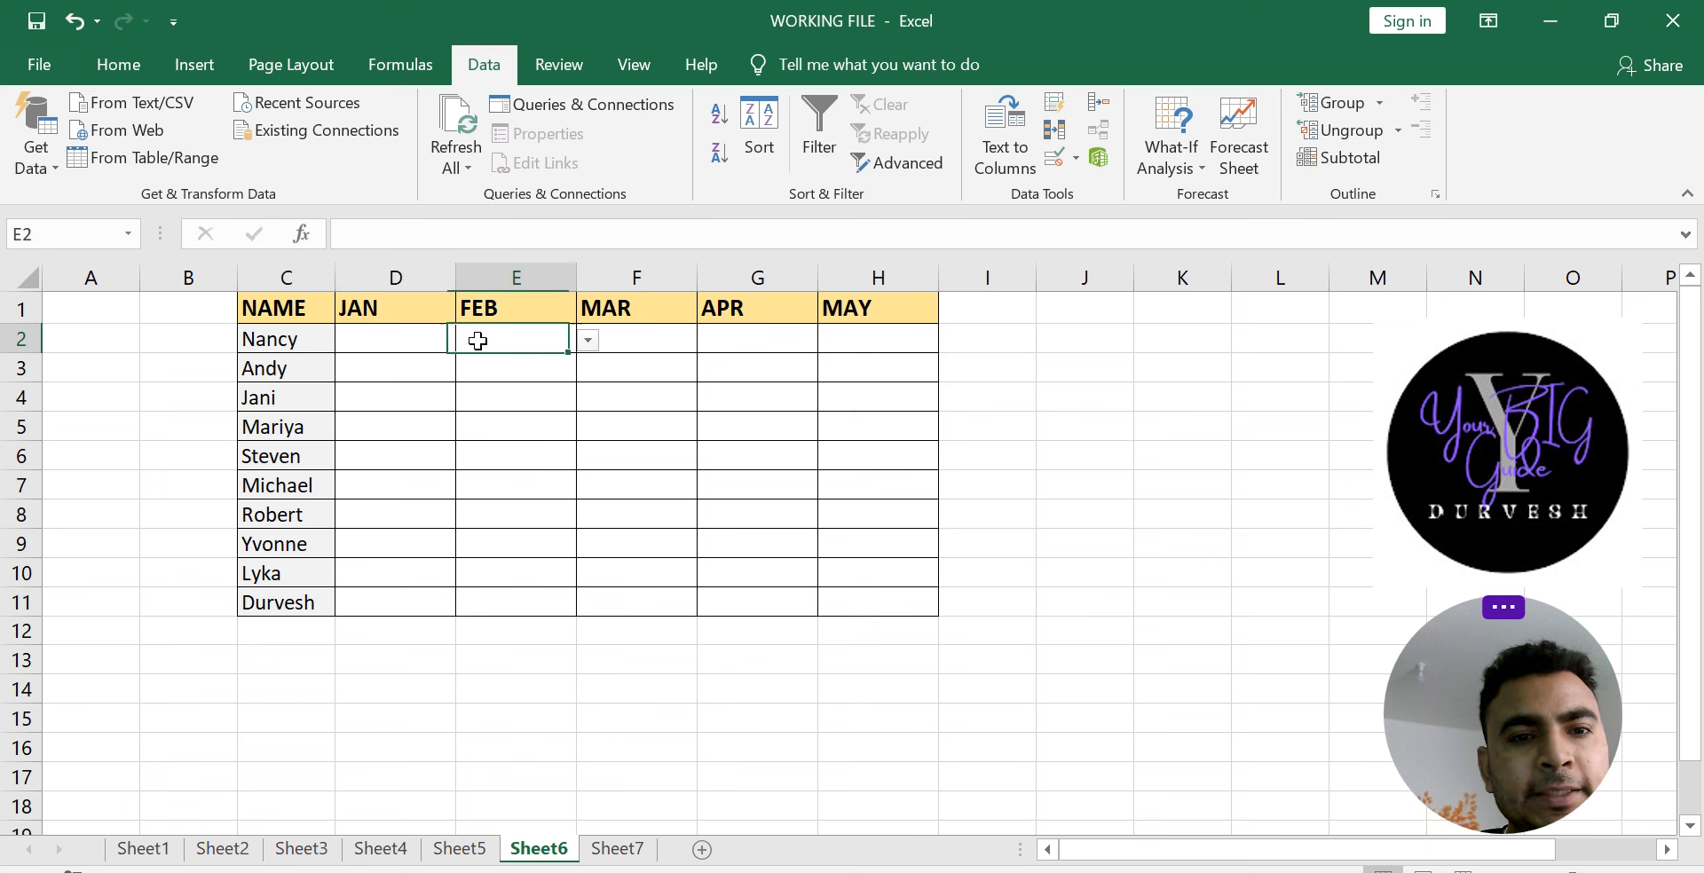
pyautogui.click(395, 355)
pyautogui.click(414, 342)
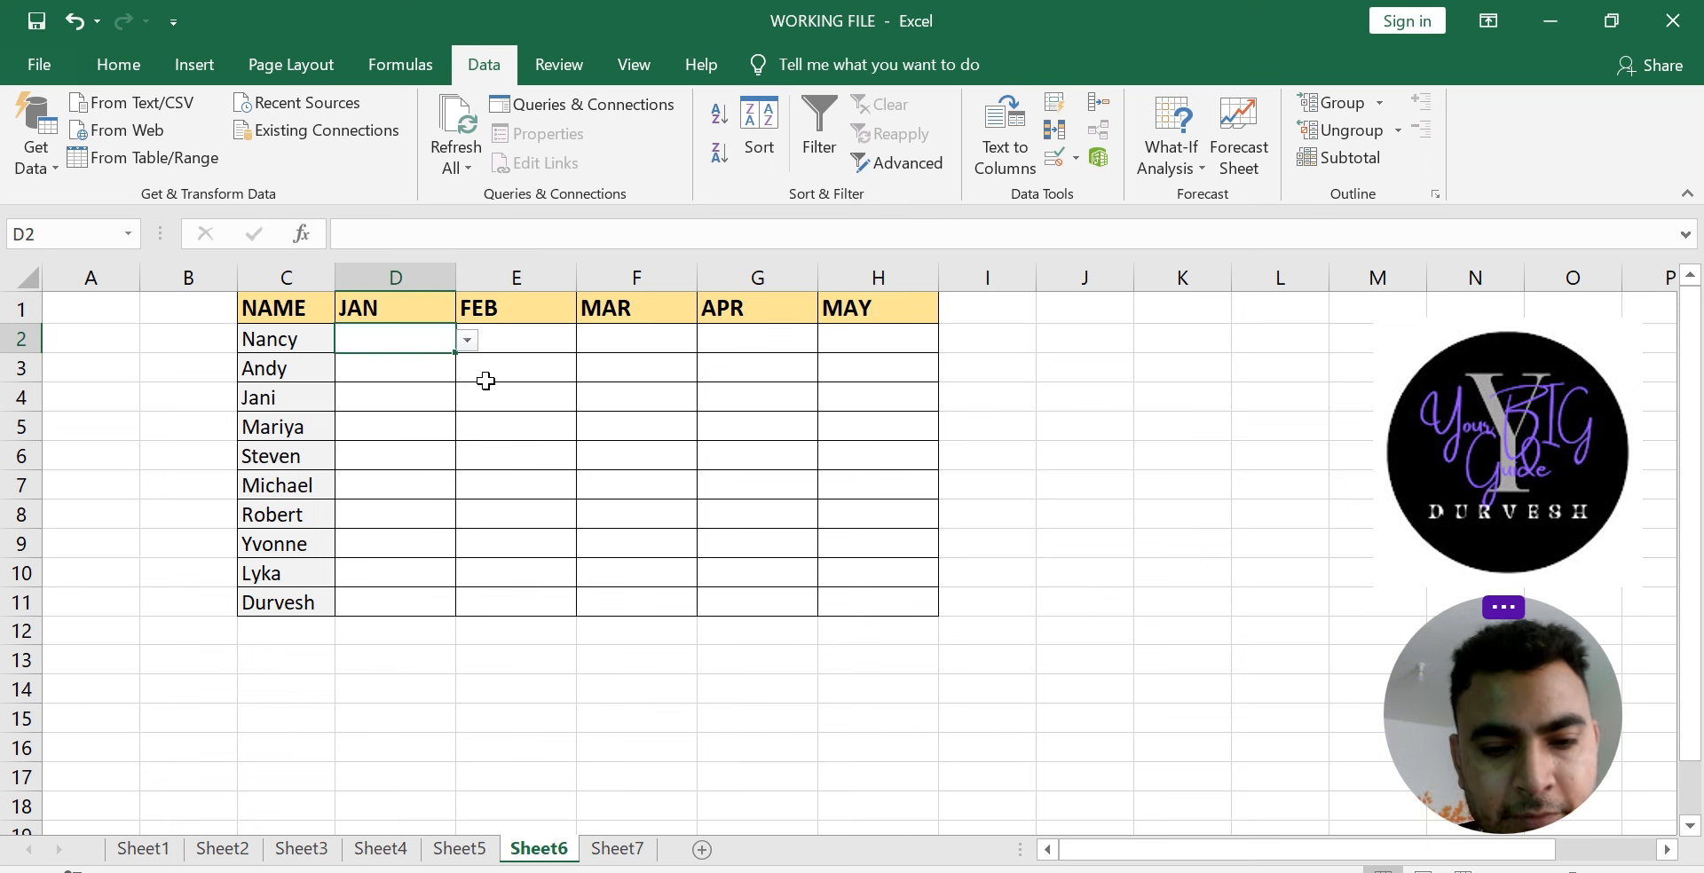
pyautogui.write('SUN')
pyautogui.press('Return')
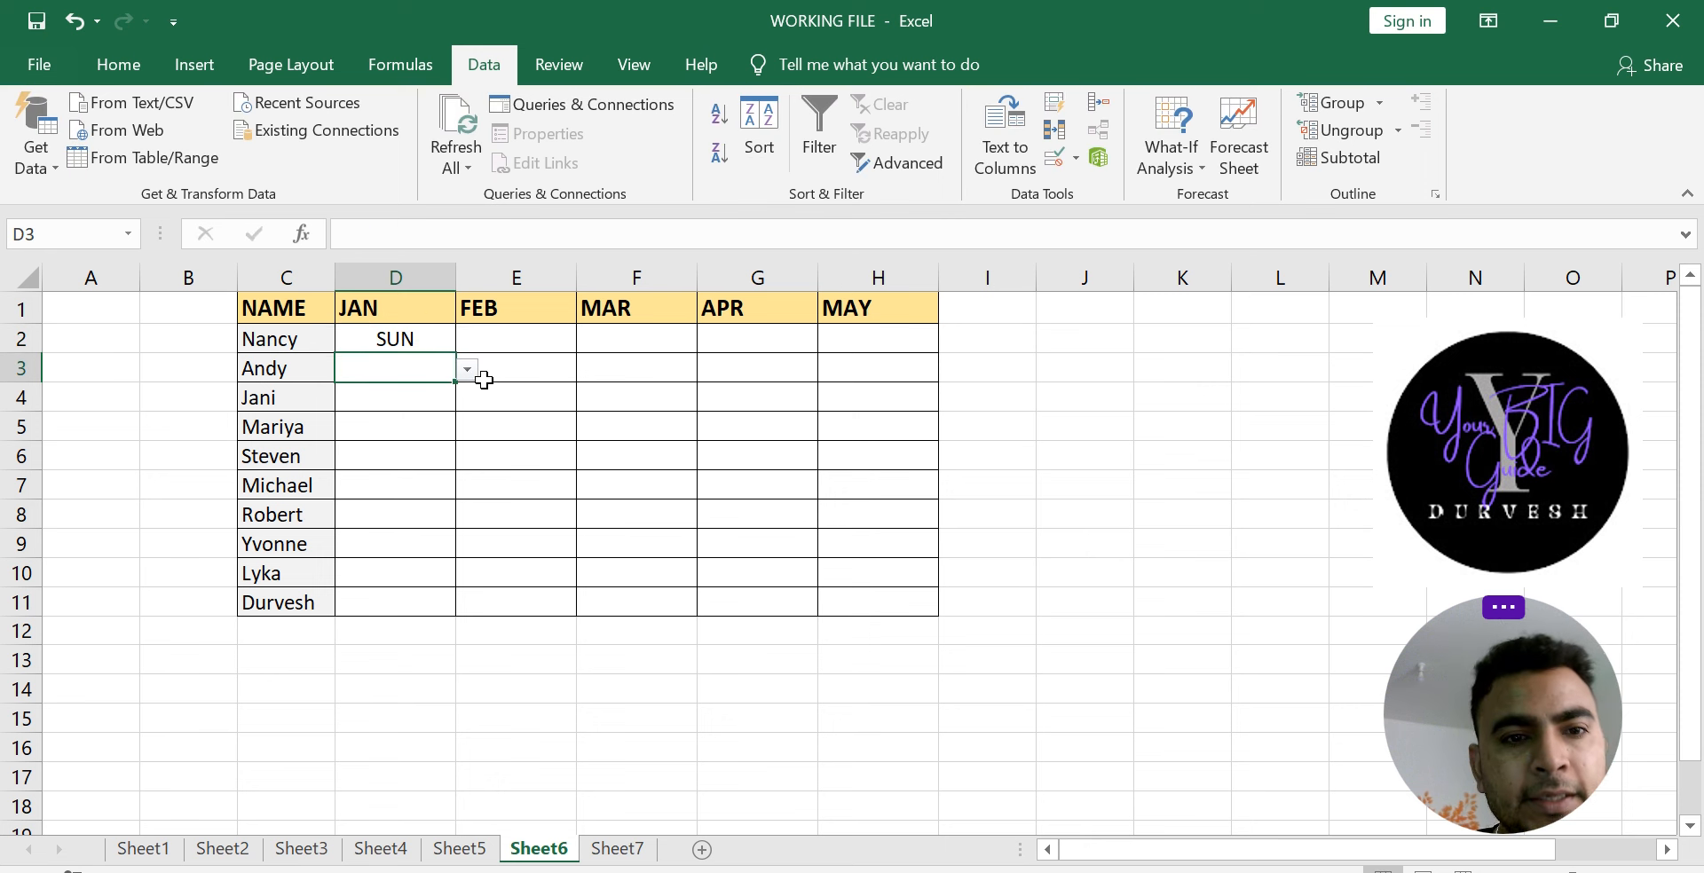
pyautogui.click(382, 335)
pyautogui.moveTo(458, 357); pyautogui.dragTo(446, 610)
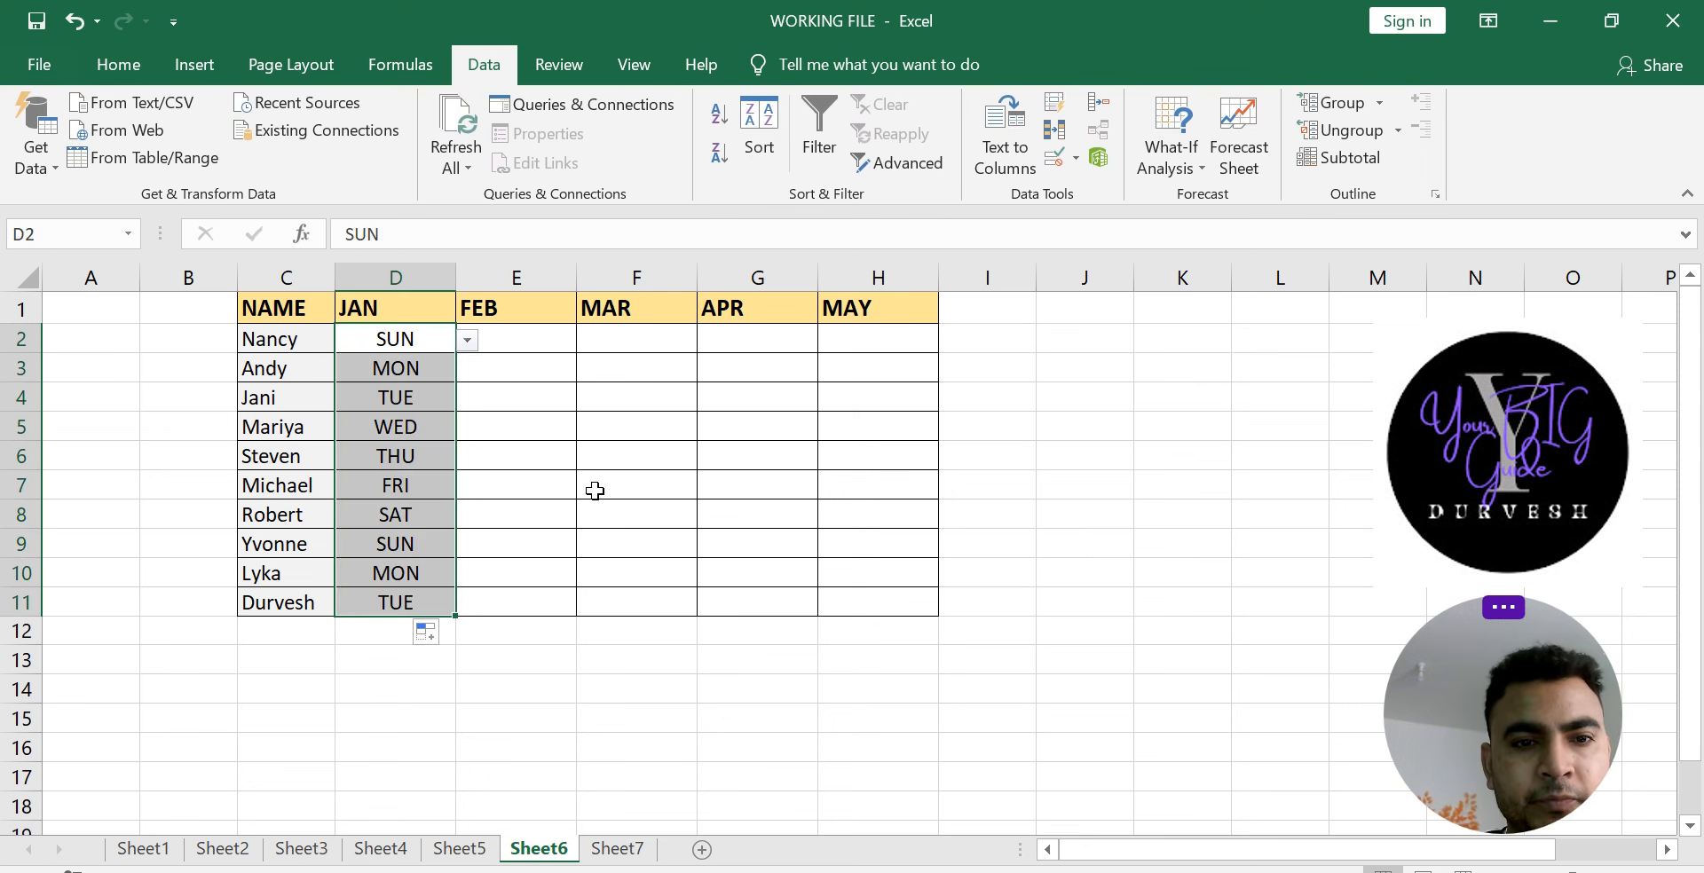
# Step: Examine the filled weekdays in the JAN column cell by cell against the allowed list
pyautogui.click(397, 372)
pyautogui.click(409, 401)
pyautogui.click(417, 434)
pyautogui.click(421, 463)
pyautogui.click(422, 486)
pyautogui.click(422, 515)
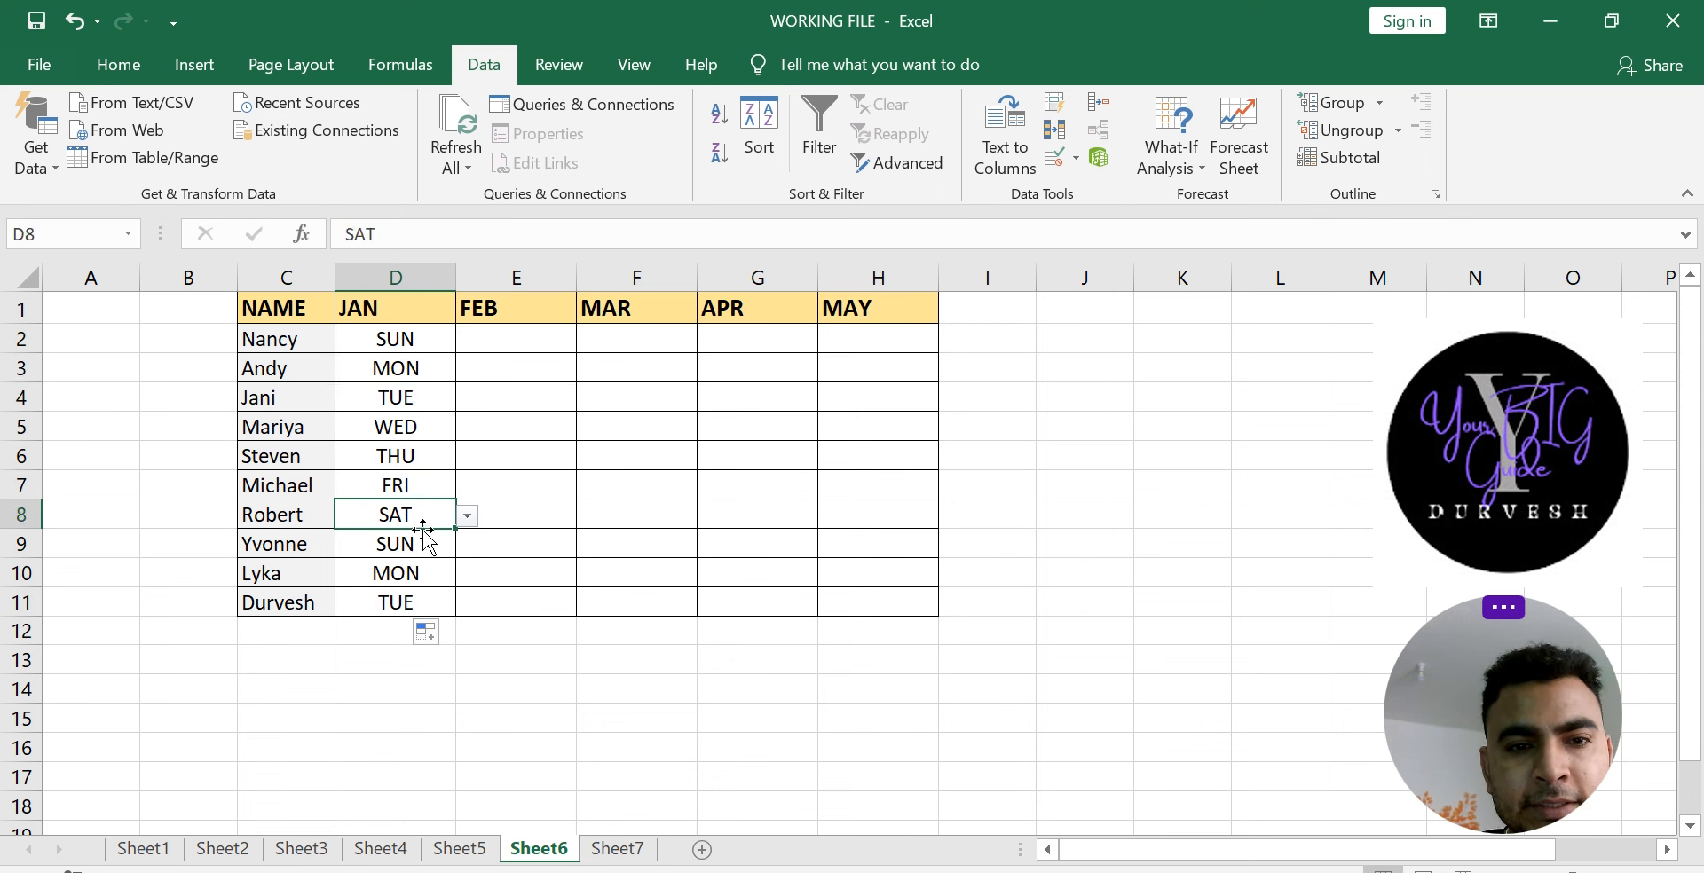
pyautogui.click(432, 427)
pyautogui.click(427, 398)
pyautogui.click(427, 342)
# Step: Delete the filled weekdays from D2:D11
pyautogui.moveTo(427, 334); pyautogui.dragTo(449, 604)
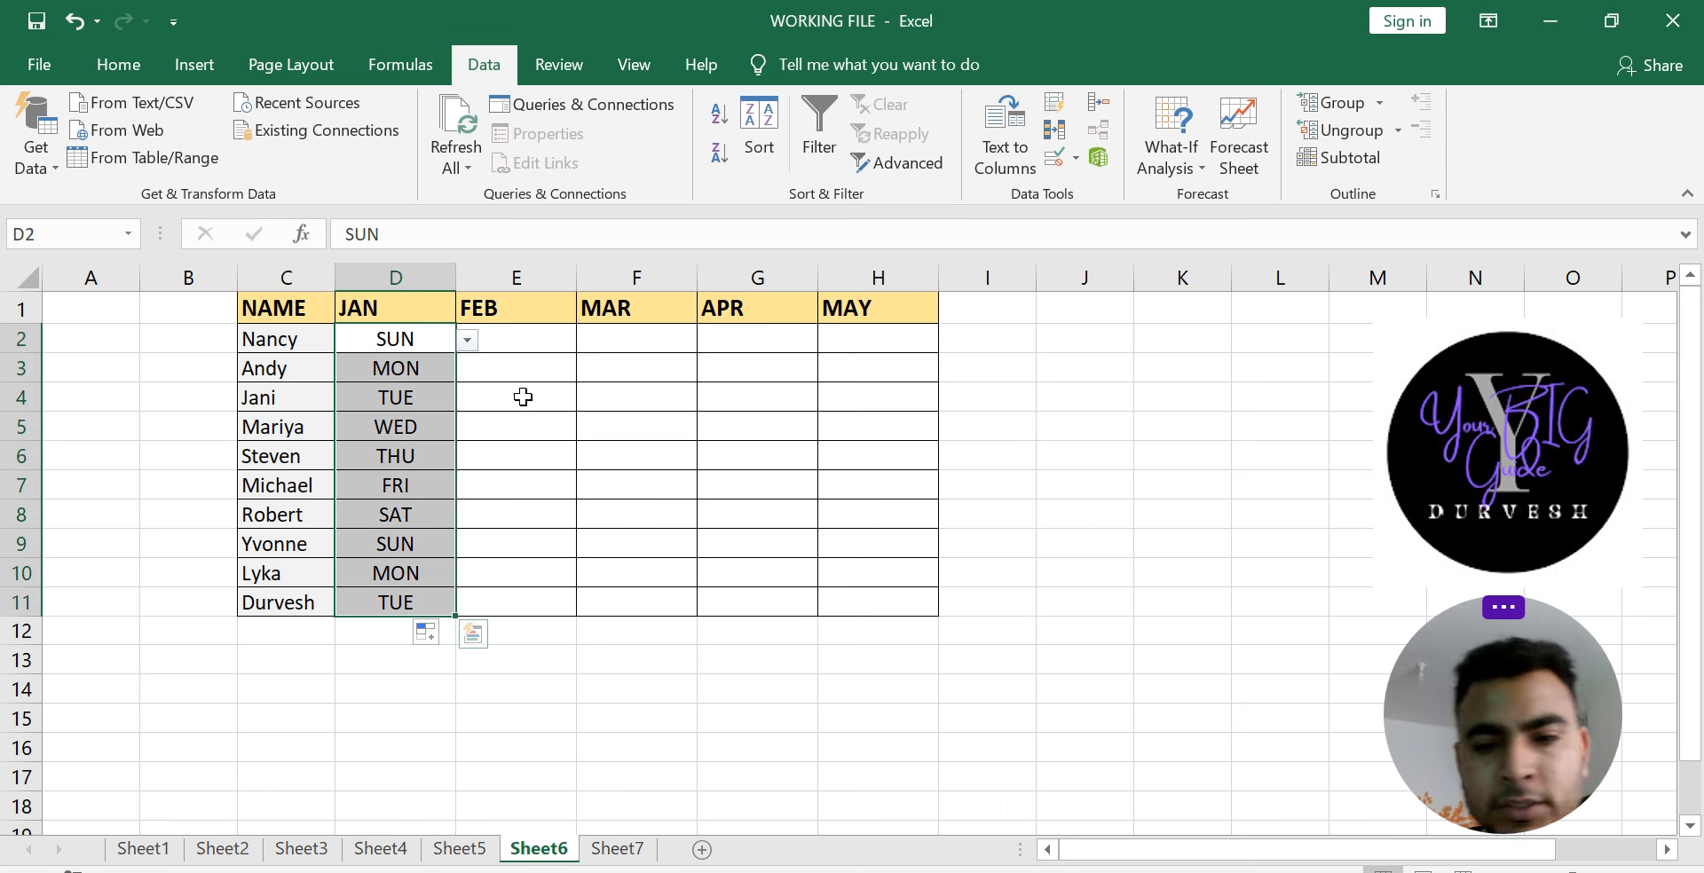
pyautogui.press('Delete')
pyautogui.click(497, 367)
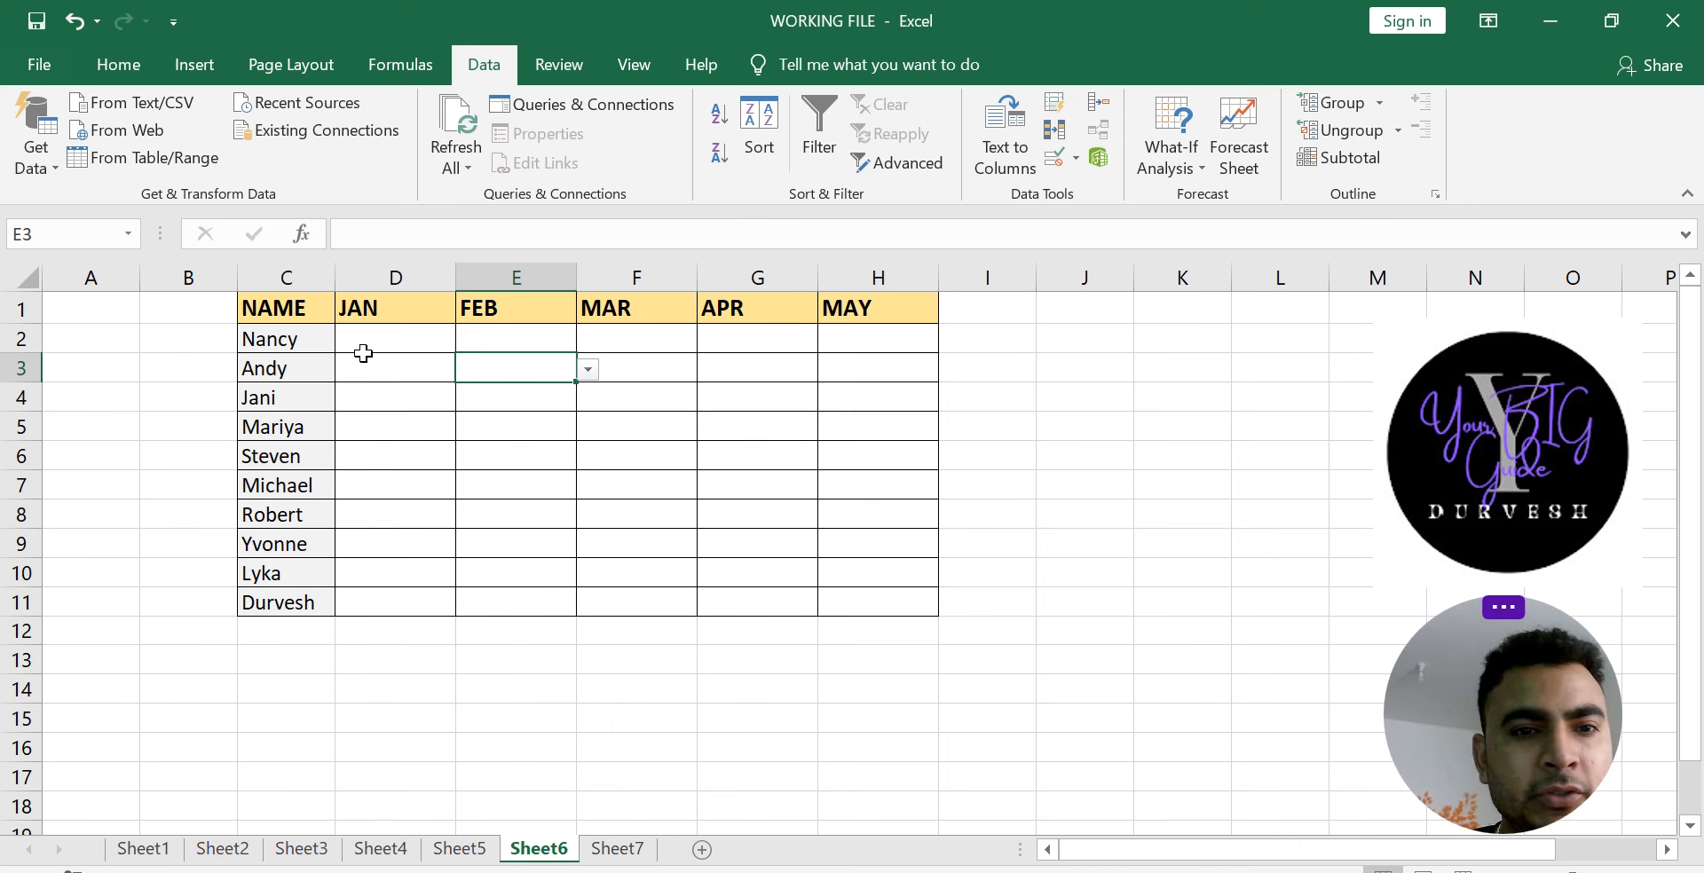
# Step: Replace the list source of D2:H11 with three comma-separated sample first names, and apply it to all other cells with the same settings
pyautogui.moveTo(396, 335); pyautogui.dragTo(902, 603)
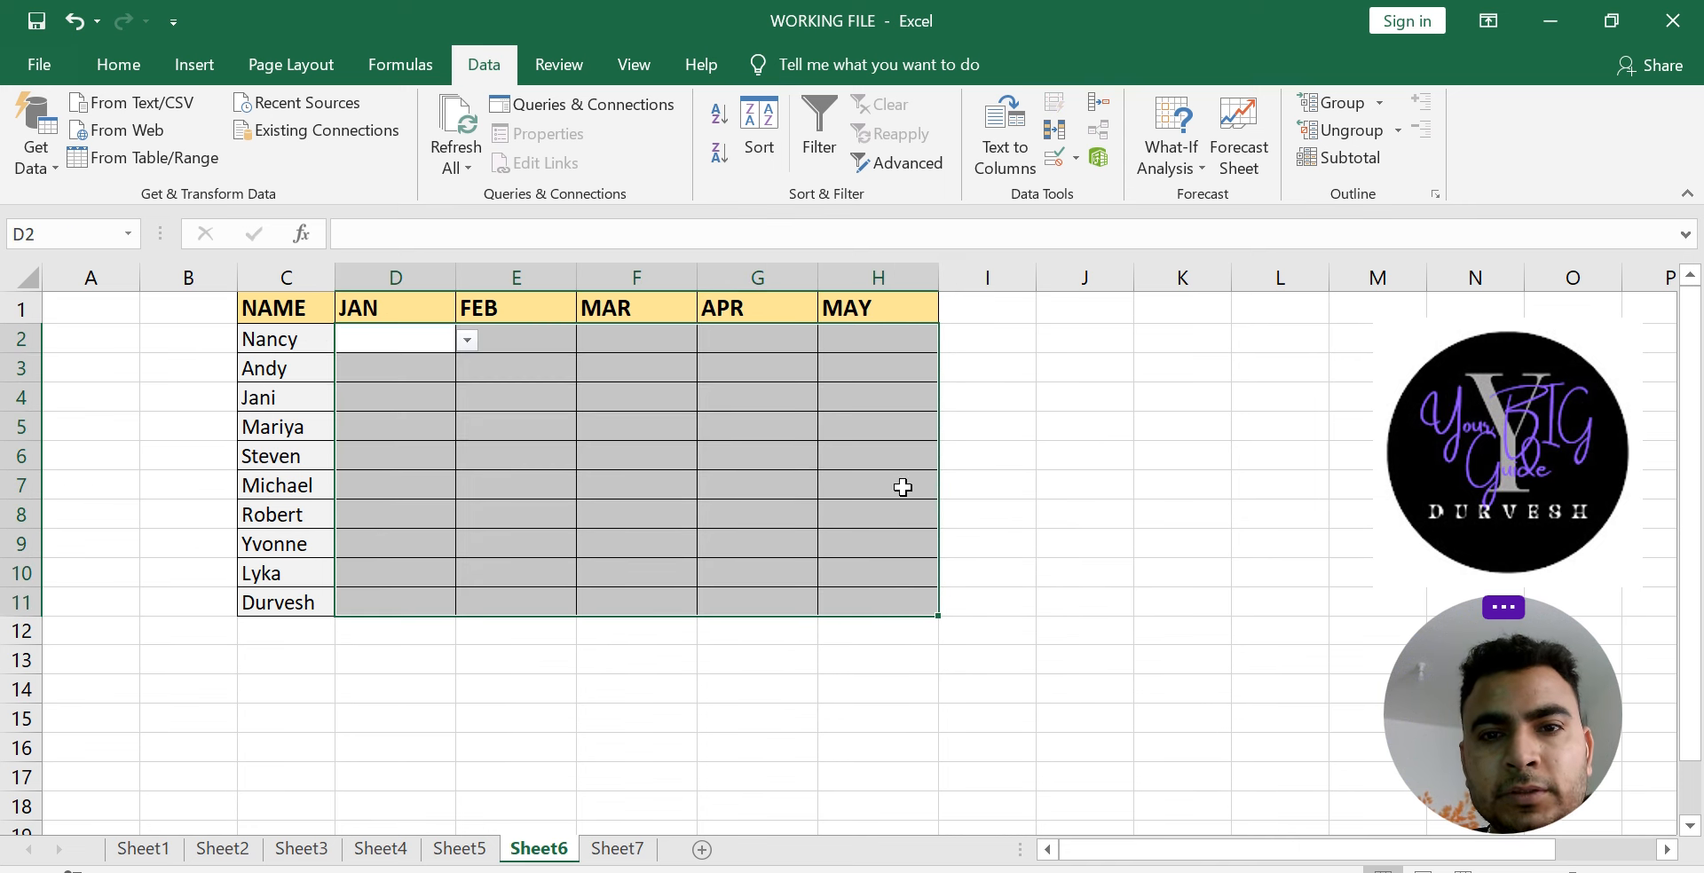
pyautogui.click(1065, 161)
pyautogui.click(1024, 480)
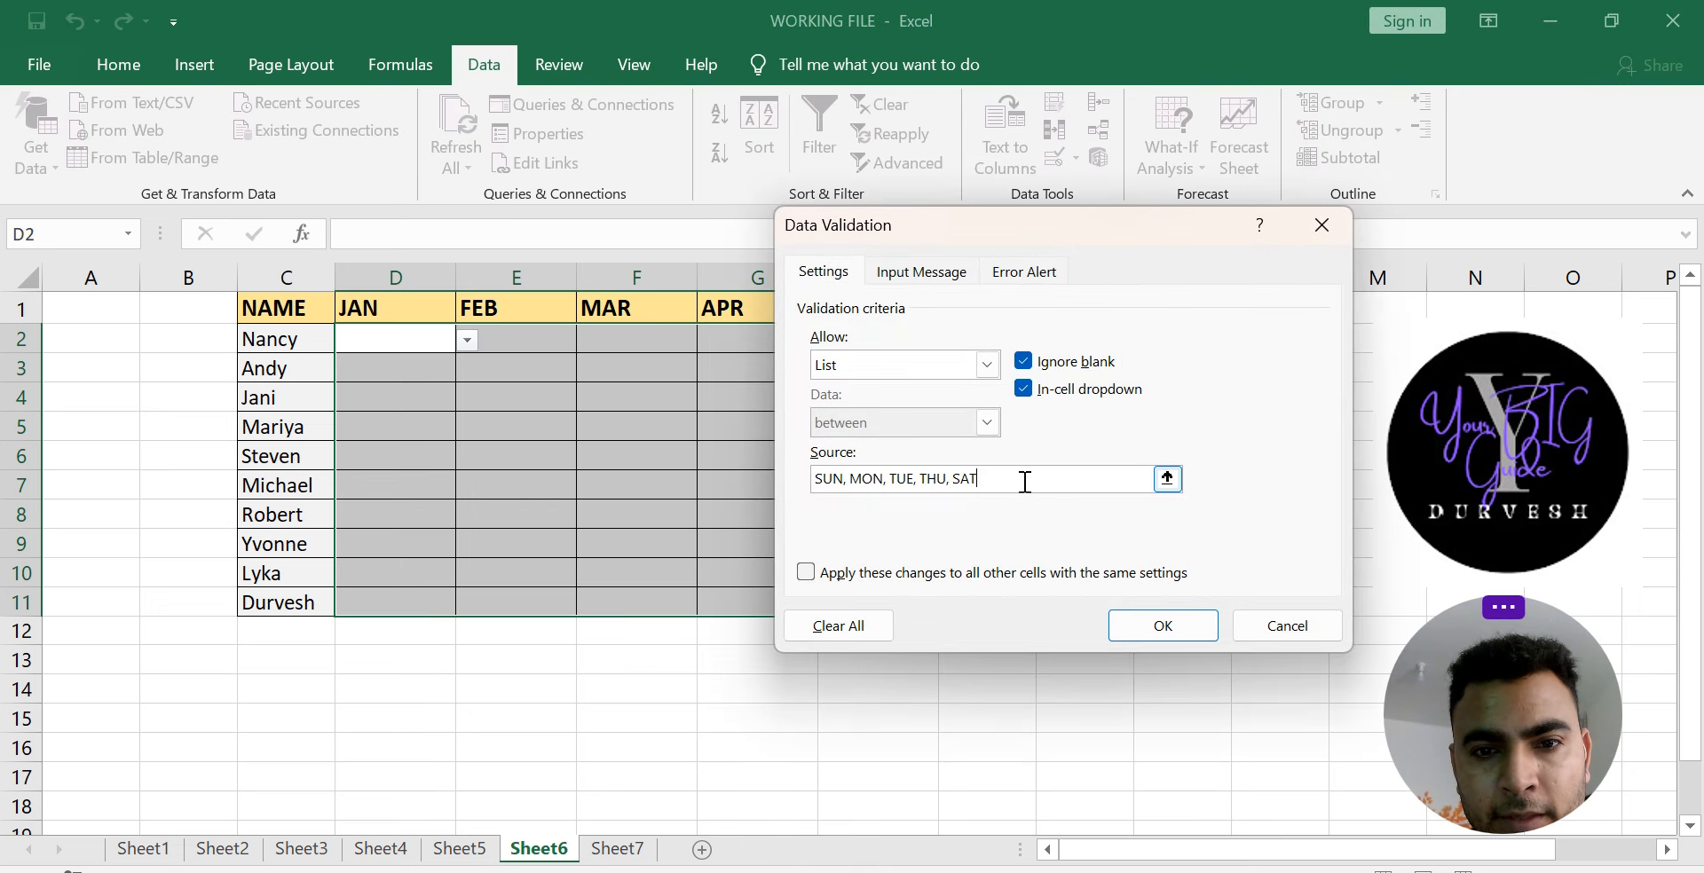
pyautogui.press('BackSpace')
pyautogui.press('BackSpace')
pyautogui.press('BackSpace')
pyautogui.press('BackSpace')
pyautogui.press('BackSpace')
pyautogui.press('BackSpace')
pyautogui.press('BackSpace')
pyautogui.press('BackSpace')
pyautogui.press('BackSpace')
pyautogui.press('BackSpace')
pyautogui.press('BackSpace')
pyautogui.press('BackSpace')
pyautogui.press('BackSpace')
pyautogui.press('BackSpace')
pyautogui.press('BackSpace')
pyautogui.press('BackSpace')
pyautogui.press('BackSpace')
pyautogui.press('BackSpace')
pyautogui.press('BackSpace')
pyautogui.press('BackSpace')
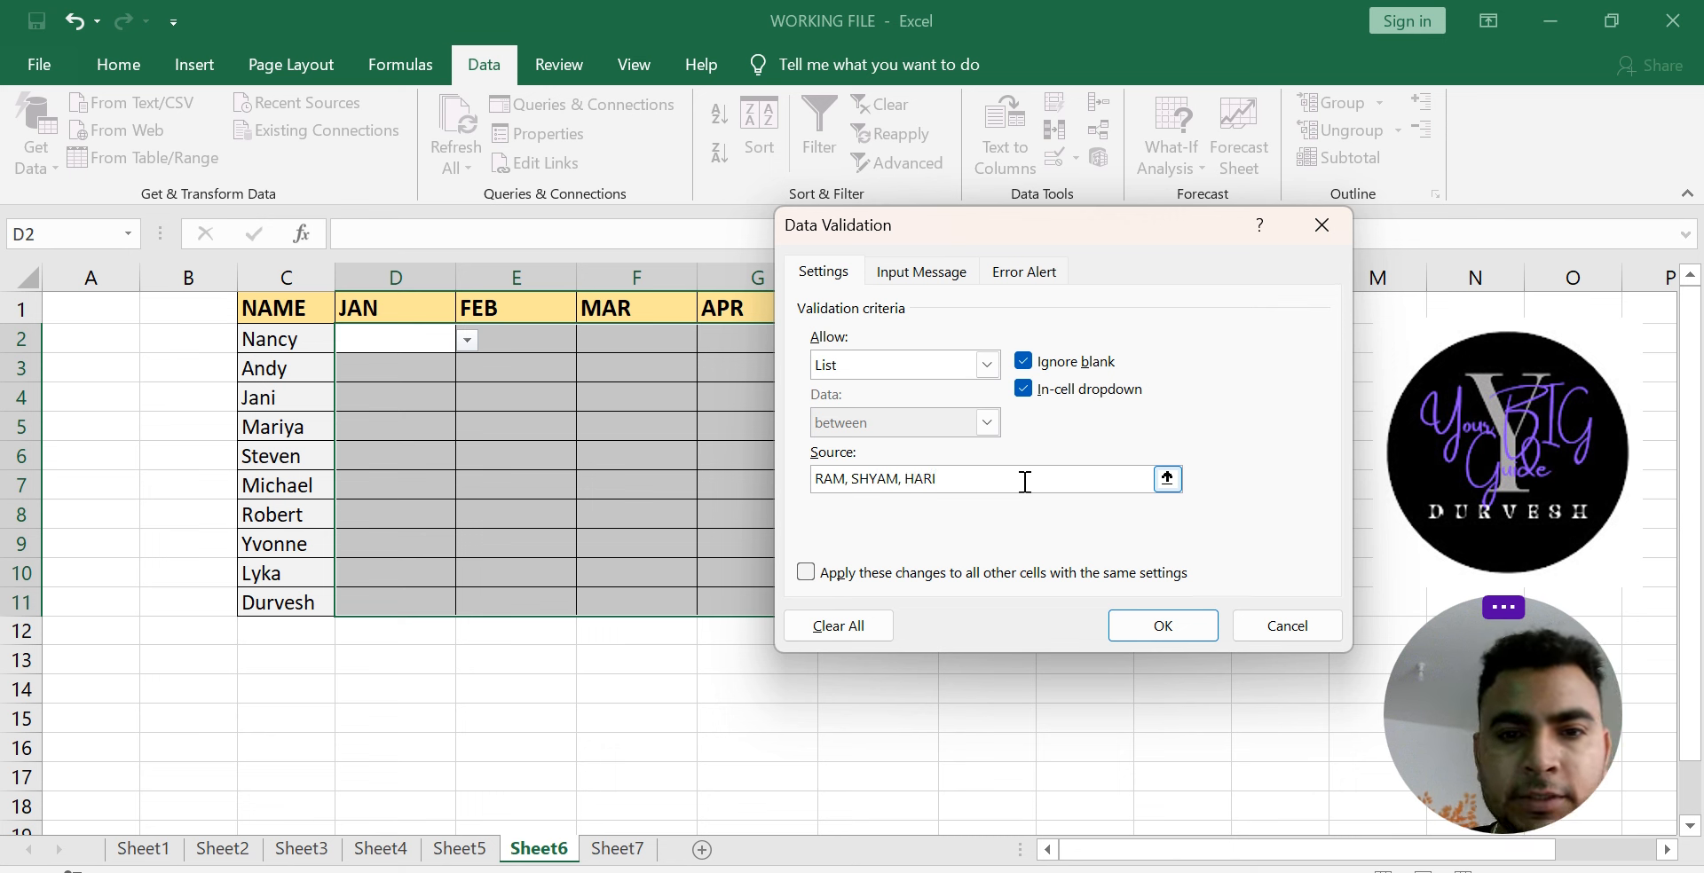
pyautogui.click(806, 572)
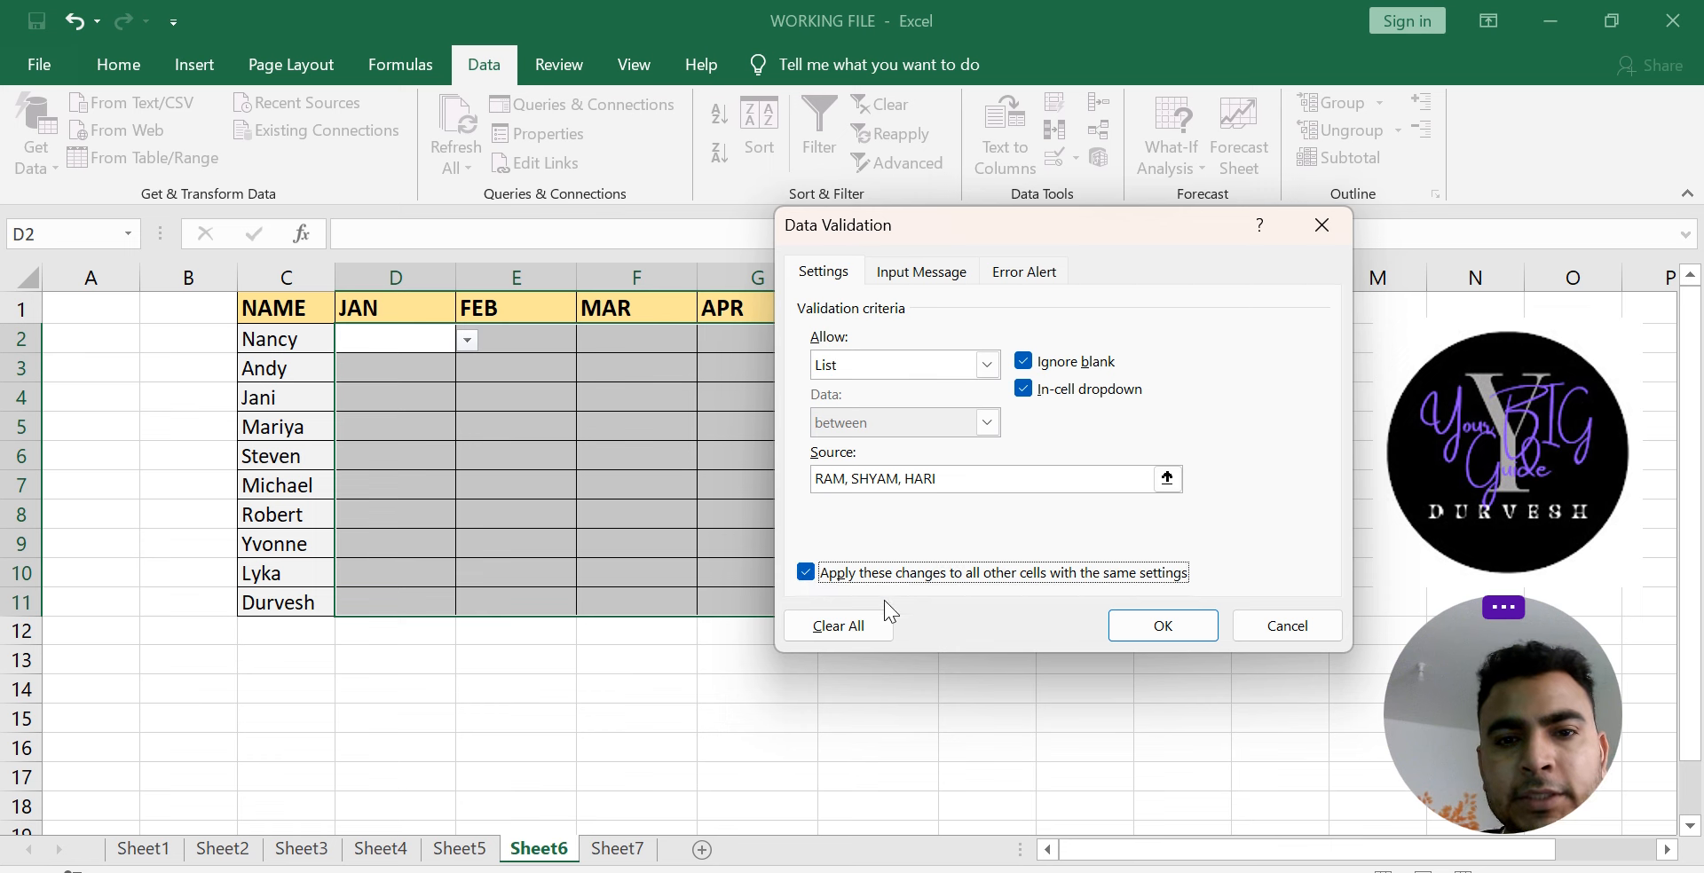
pyautogui.click(1154, 626)
# Step: Test the name list by entering HONEY in cell E5, and dismiss the entry
pyautogui.click(206, 340)
pyautogui.click(494, 426)
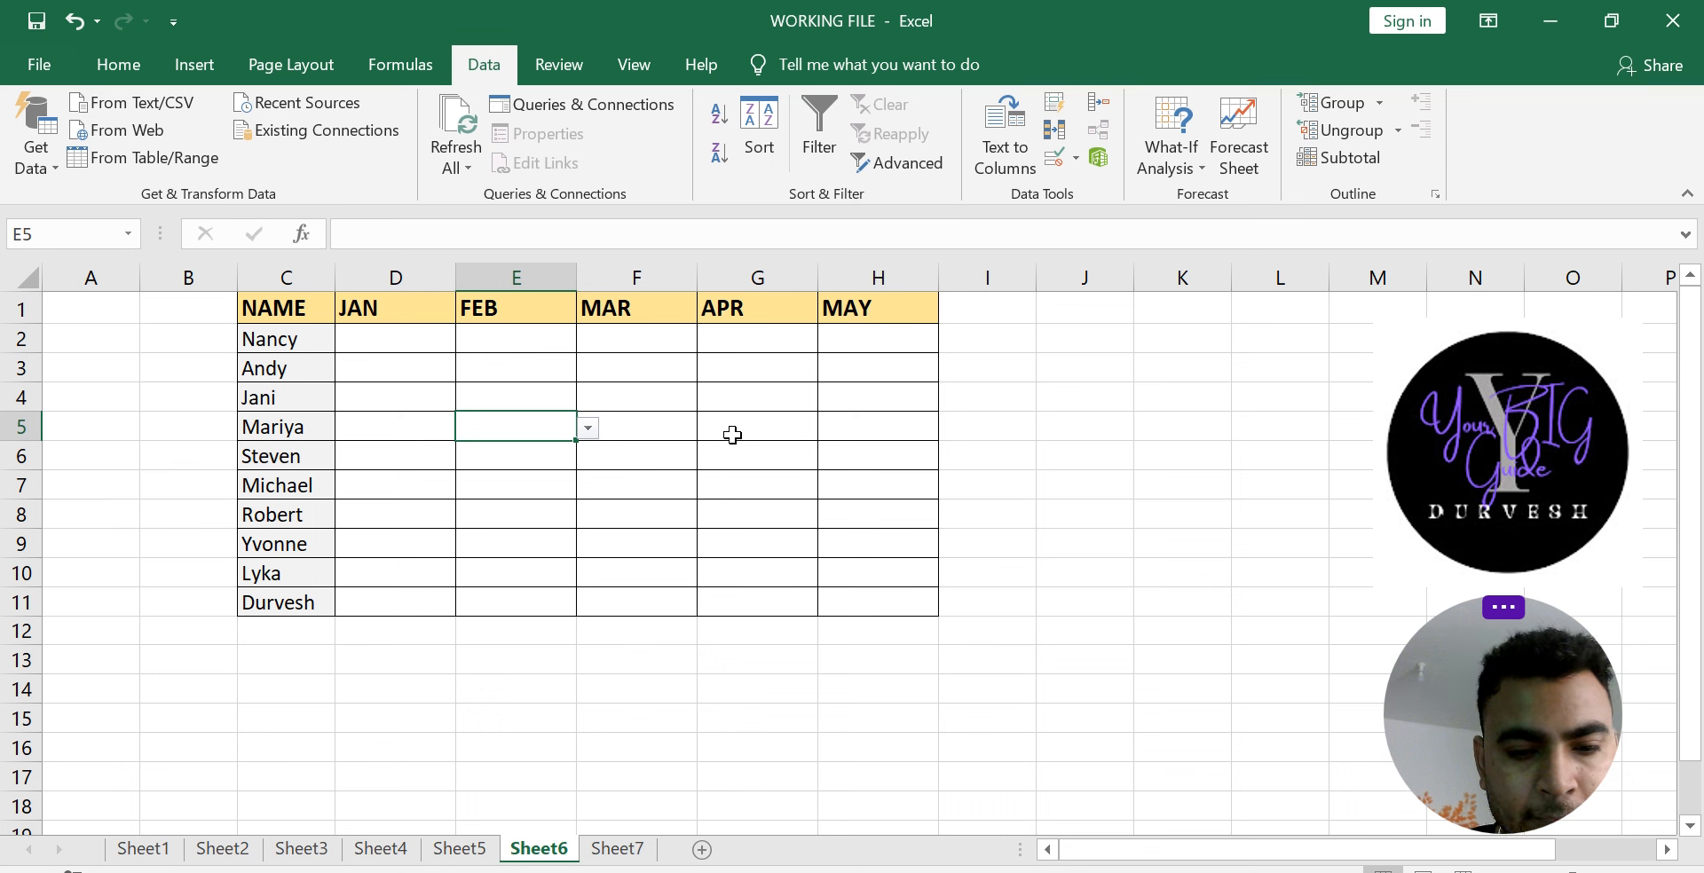
pyautogui.write('HONEY')
pyautogui.press('Return')
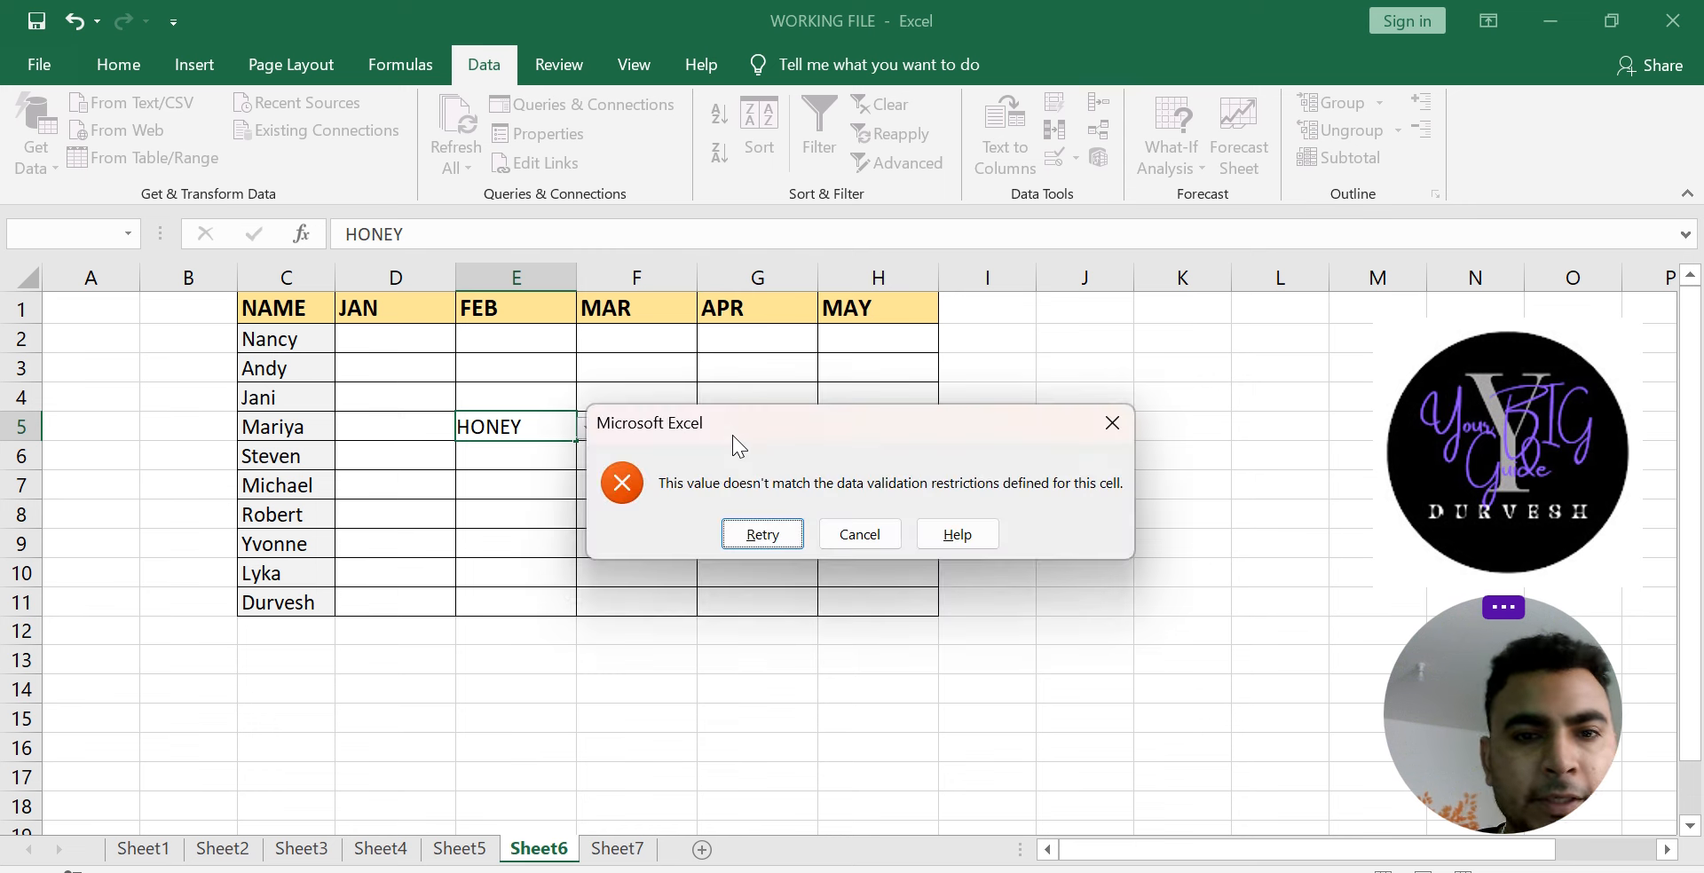
pyautogui.click(1112, 422)
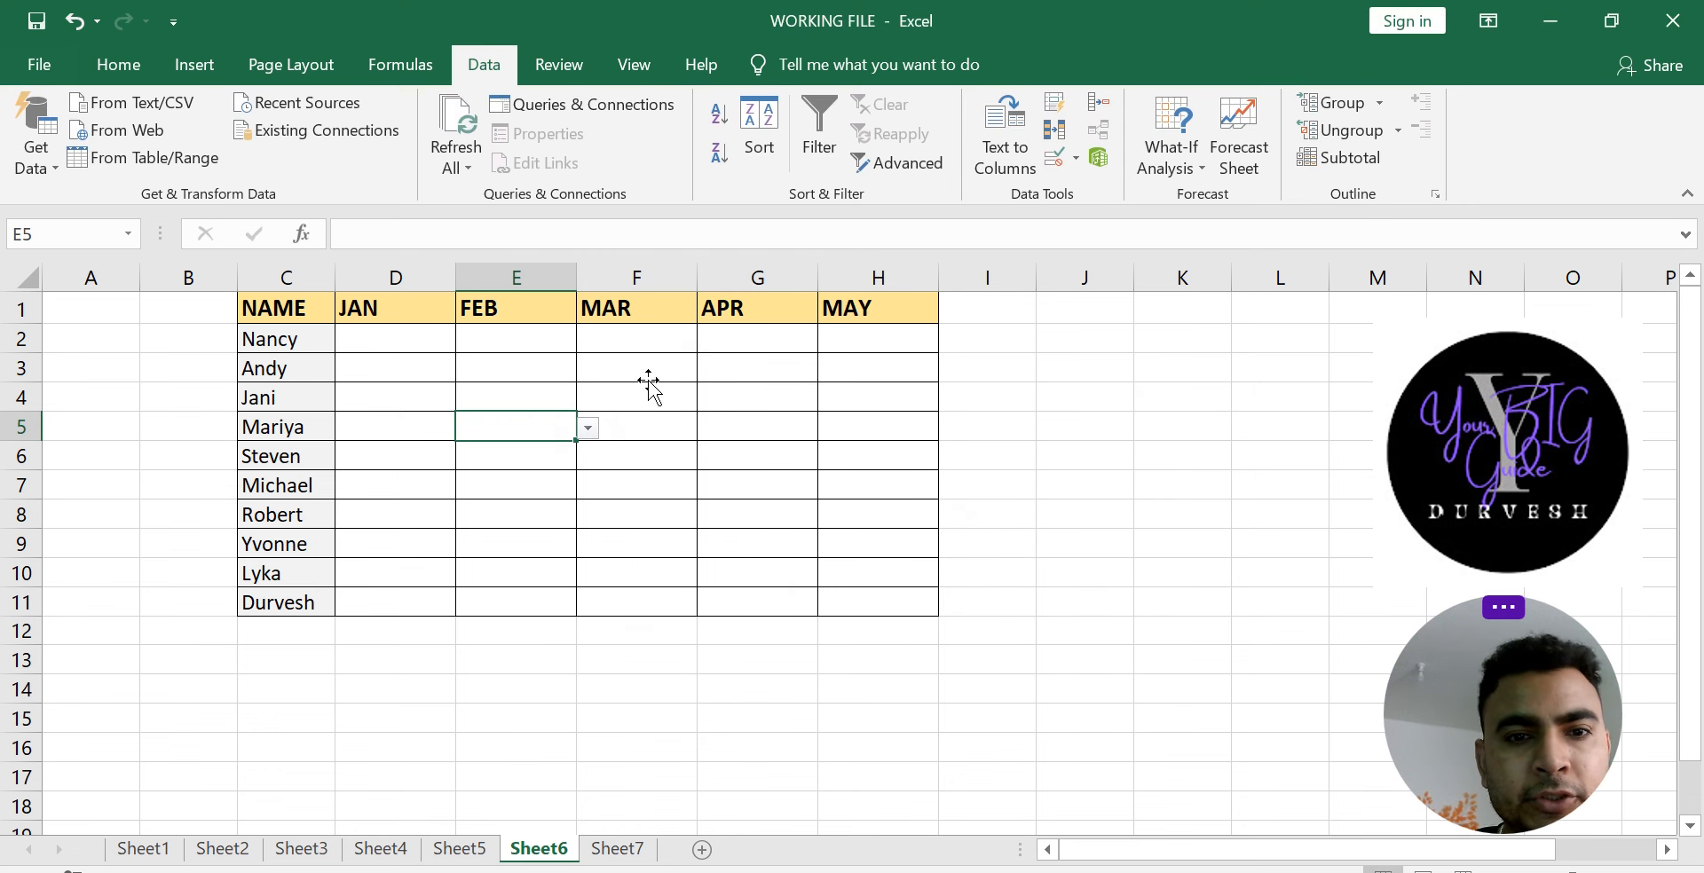
# Step: Choose the first name from the list of allowed values for cell F3
pyautogui.click(657, 373)
pyautogui.click(709, 370)
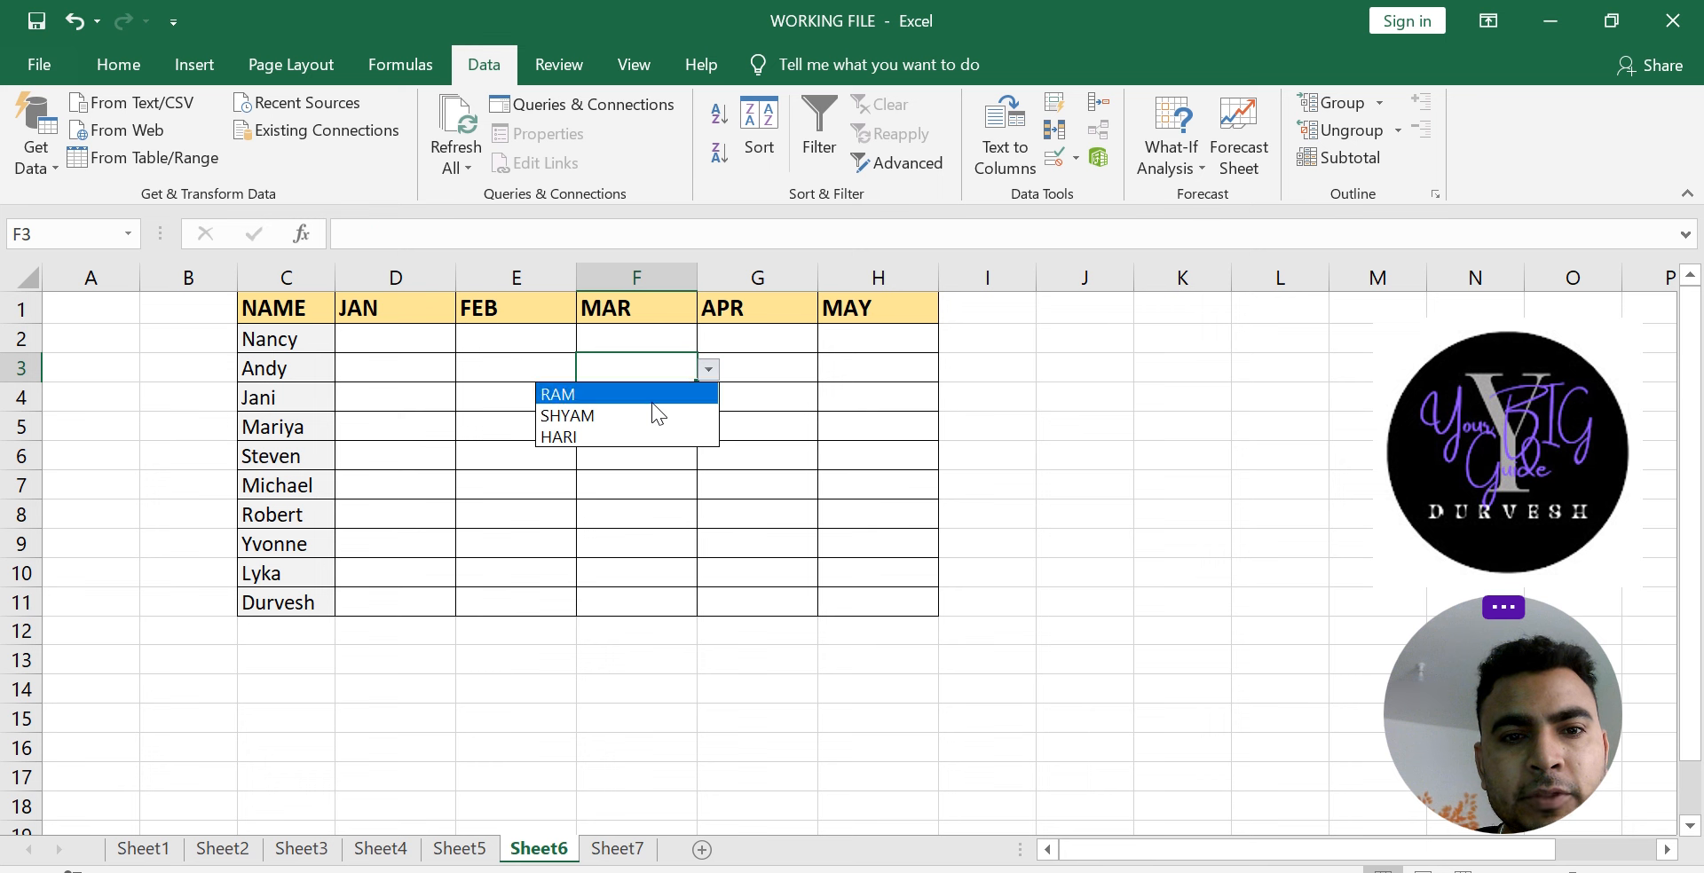
pyautogui.click(651, 393)
# Step: Try to enter an unlisted first name in cell F6, retry it once, and dismiss the entry
pyautogui.click(677, 455)
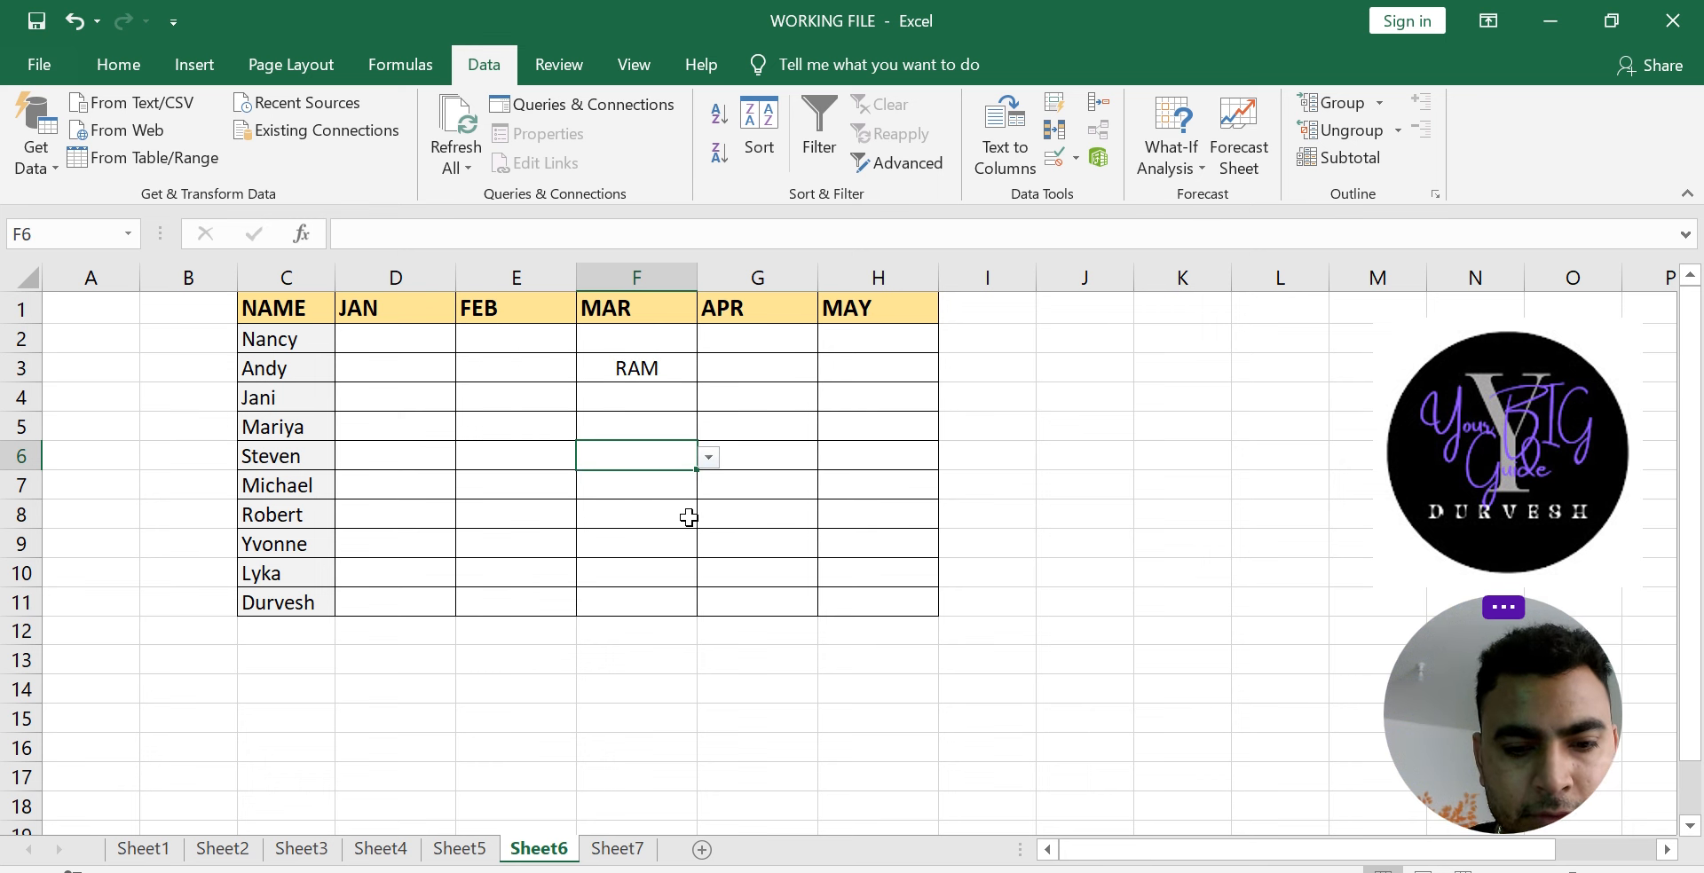
pyautogui.write('SITA')
pyautogui.press('Return')
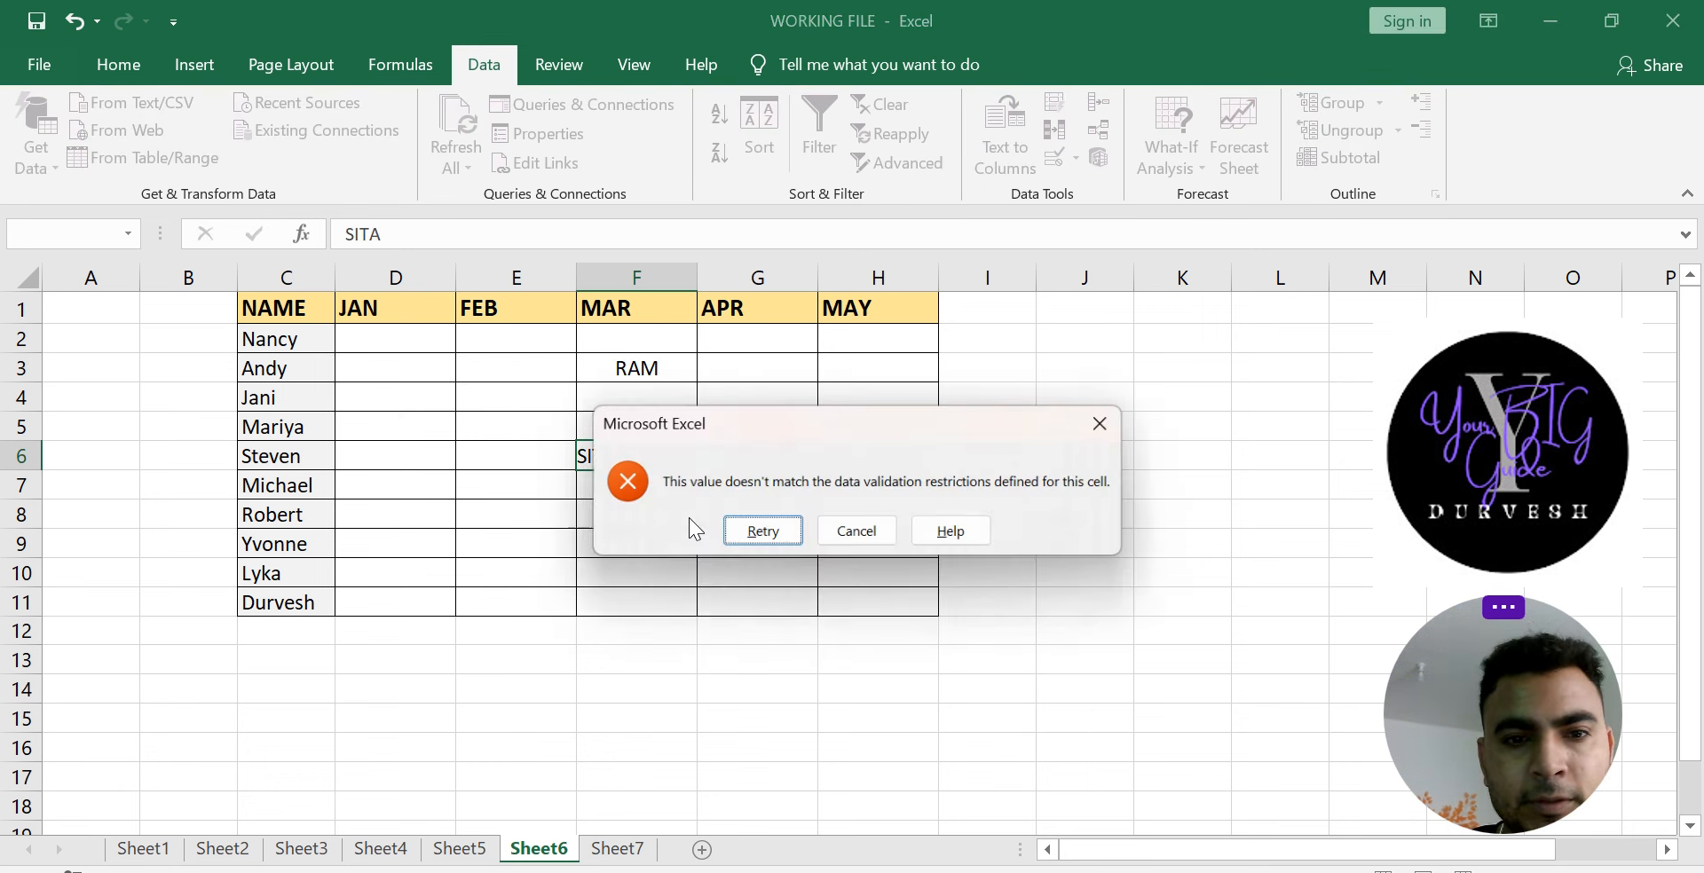
pyautogui.click(752, 534)
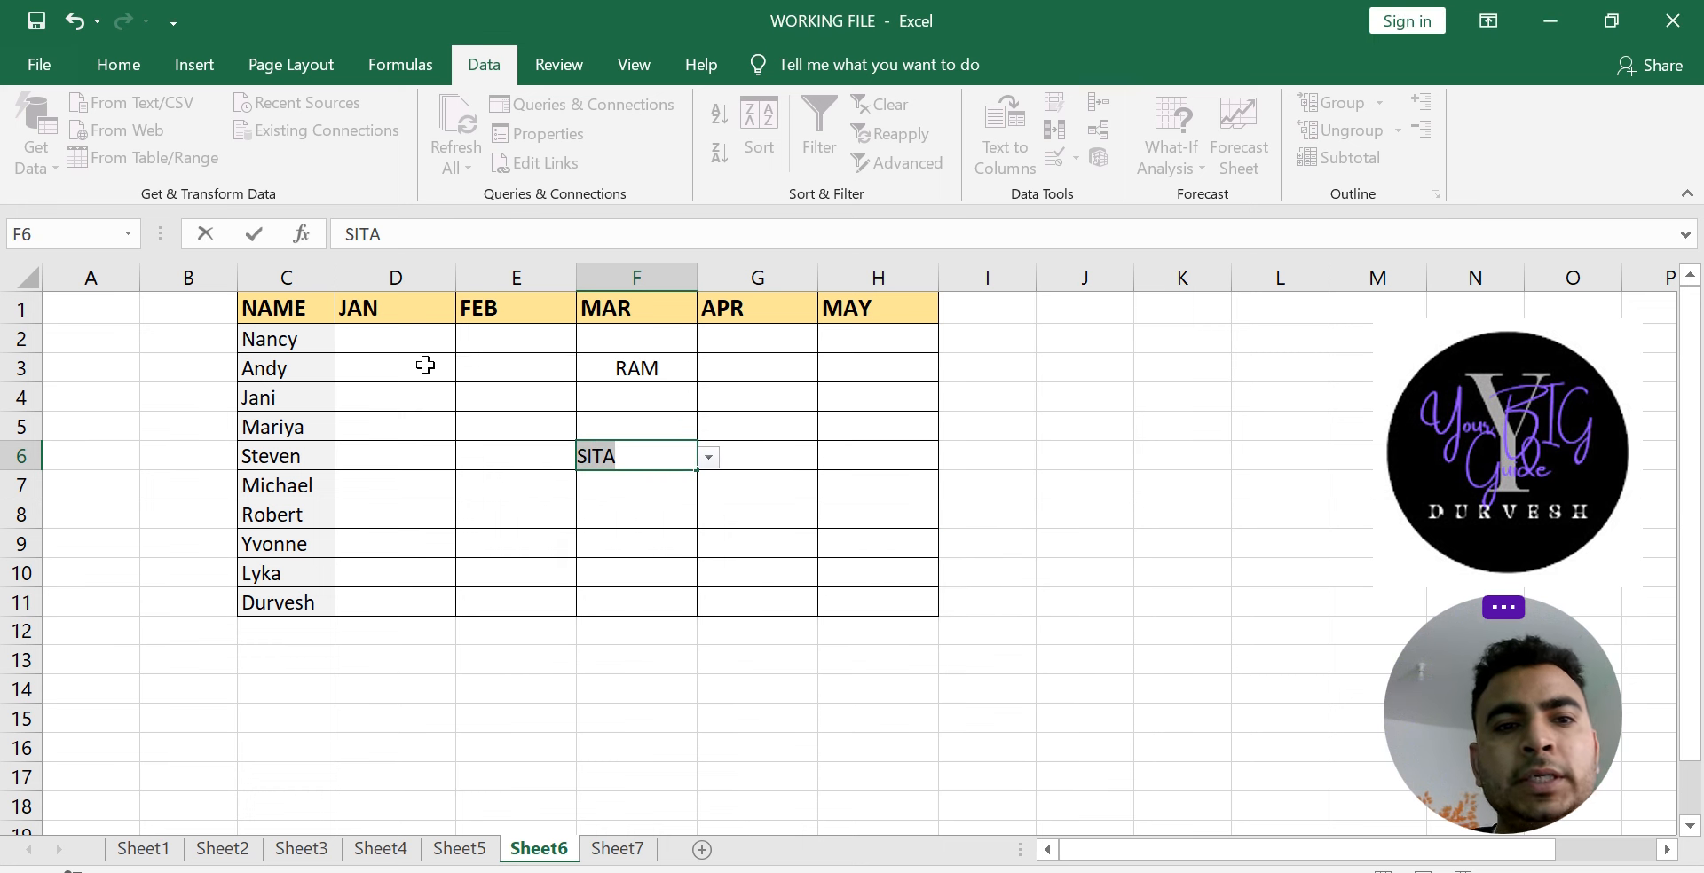
pyautogui.press('Return')
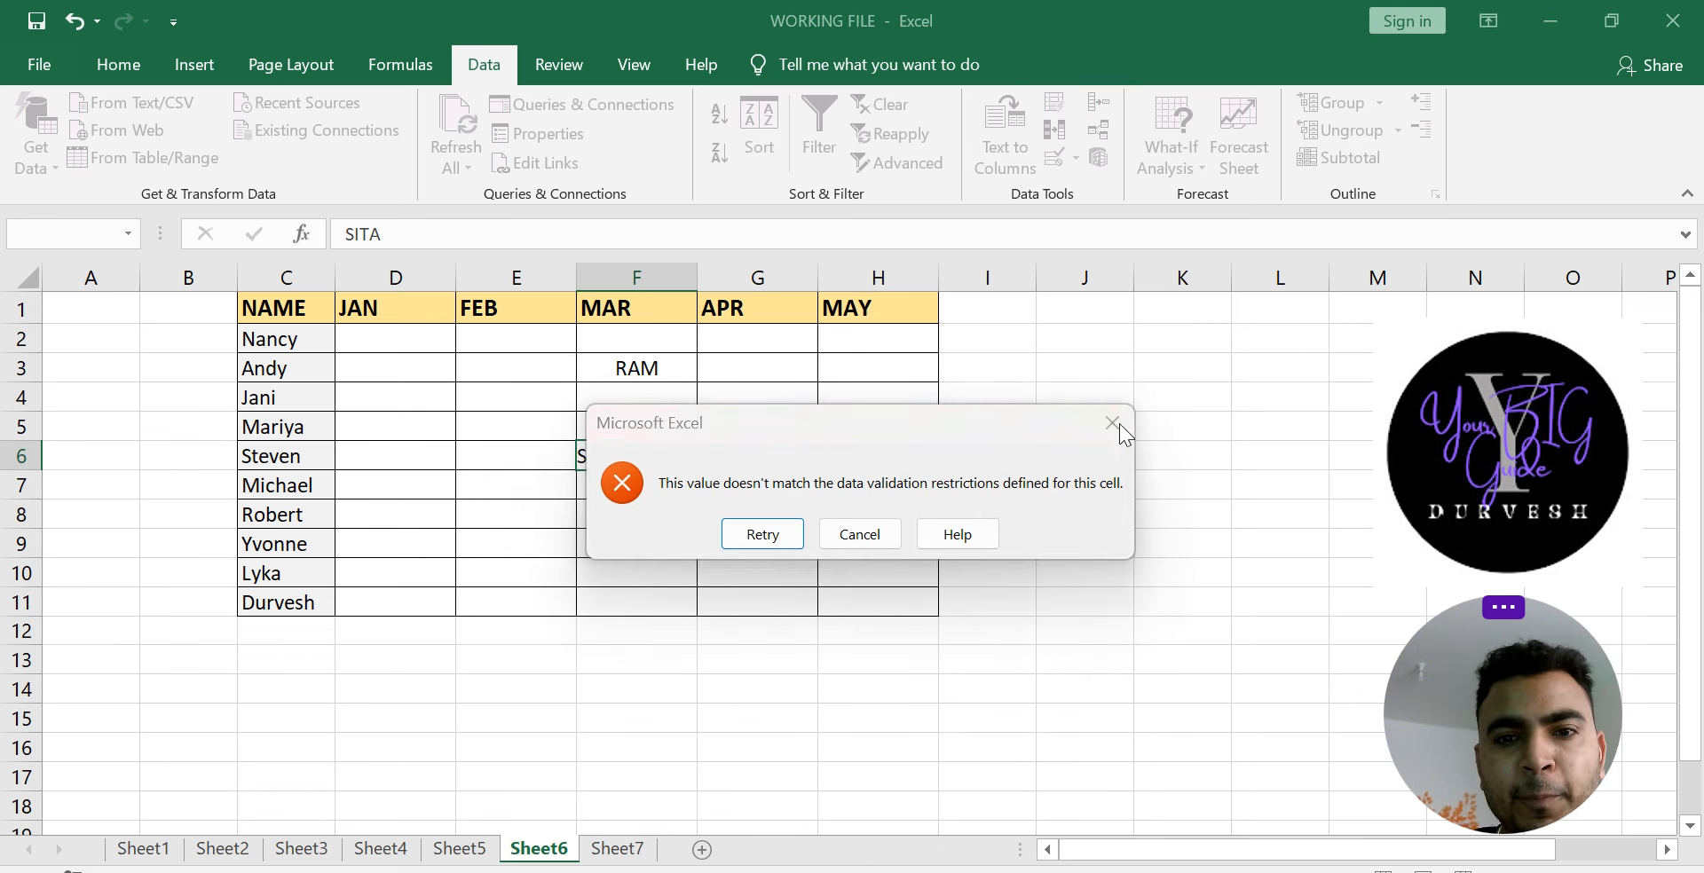
pyautogui.click(1116, 424)
# Step: Clear the contents of D2:H11 and check the allowed values offered for cell D2
pyautogui.moveTo(395, 338); pyautogui.dragTo(870, 607)
pyautogui.press('Delete')
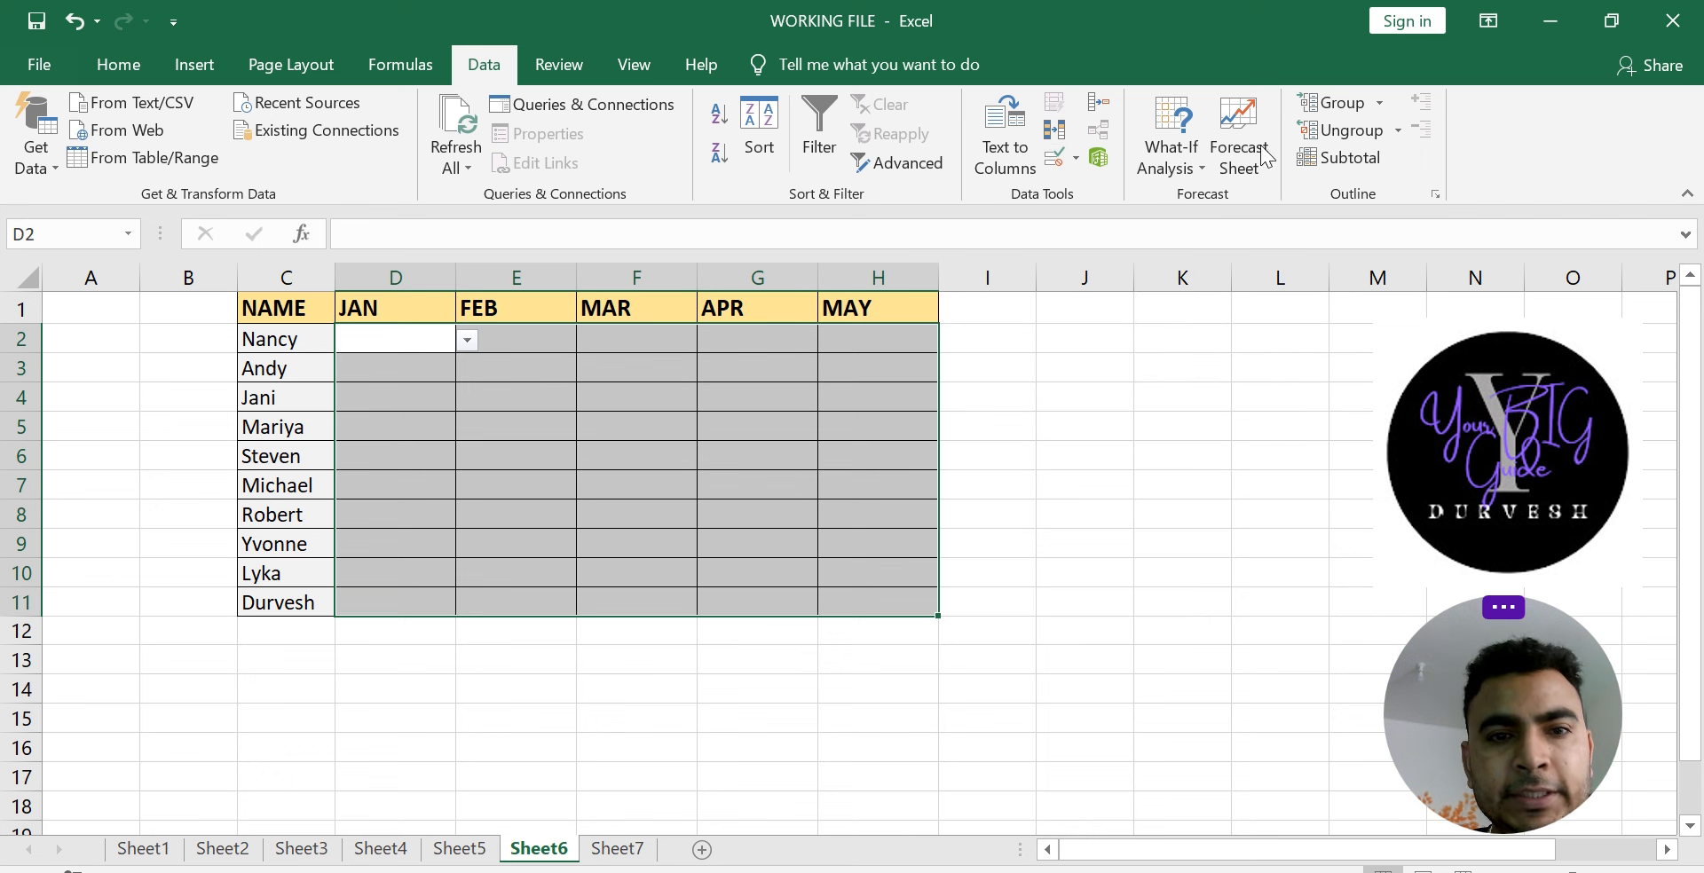
pyautogui.click(467, 340)
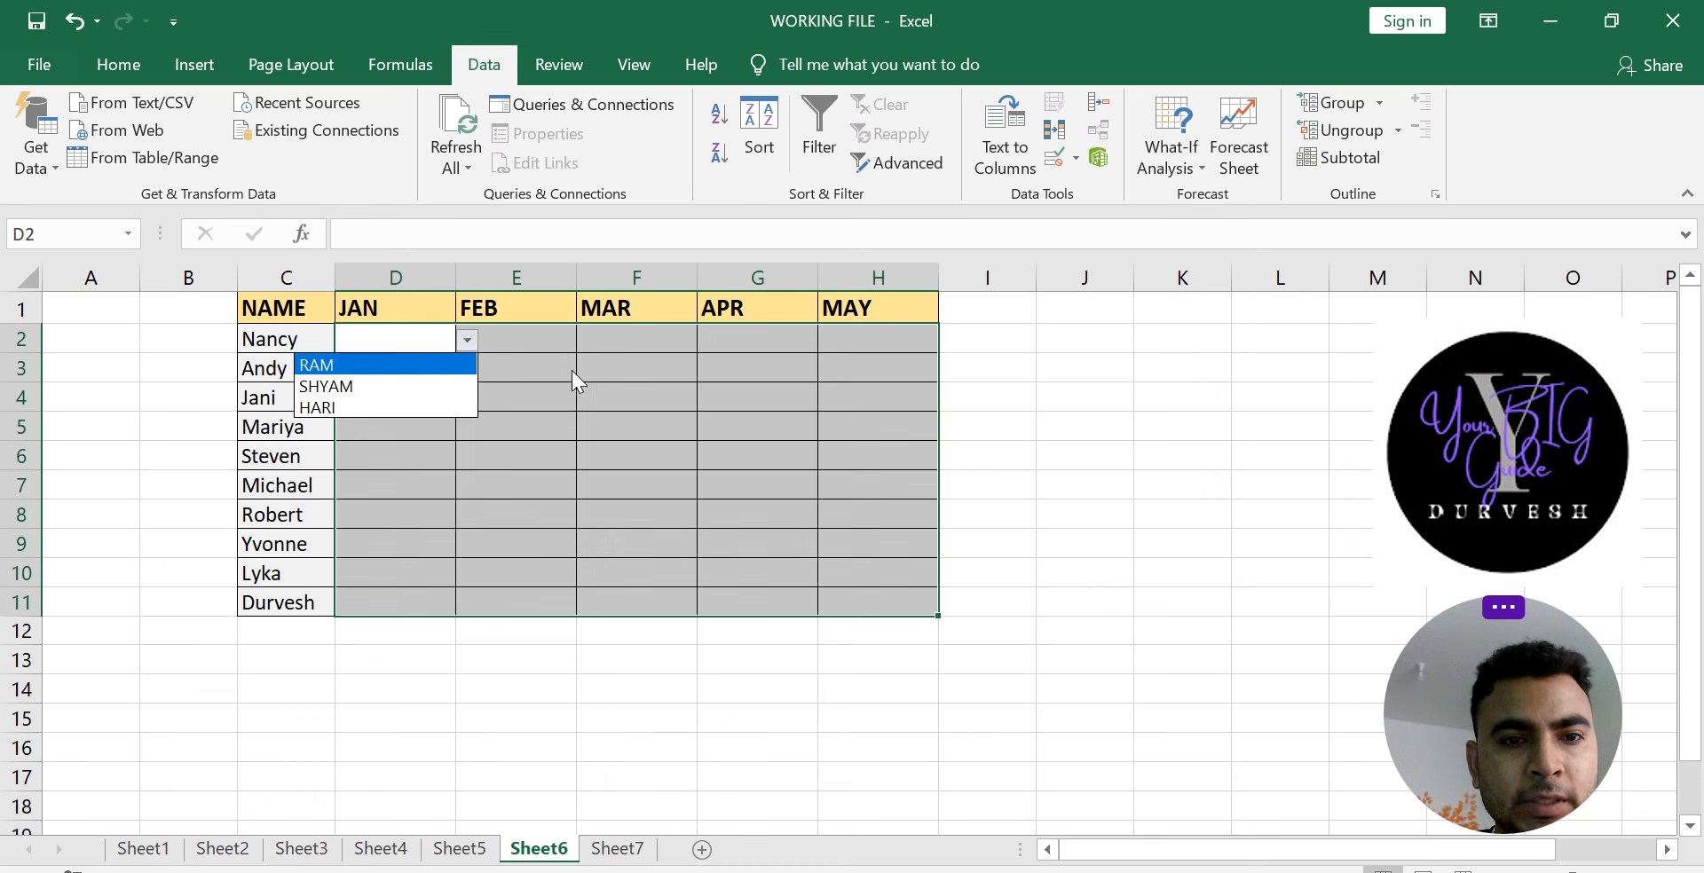
pyautogui.press('Escape')
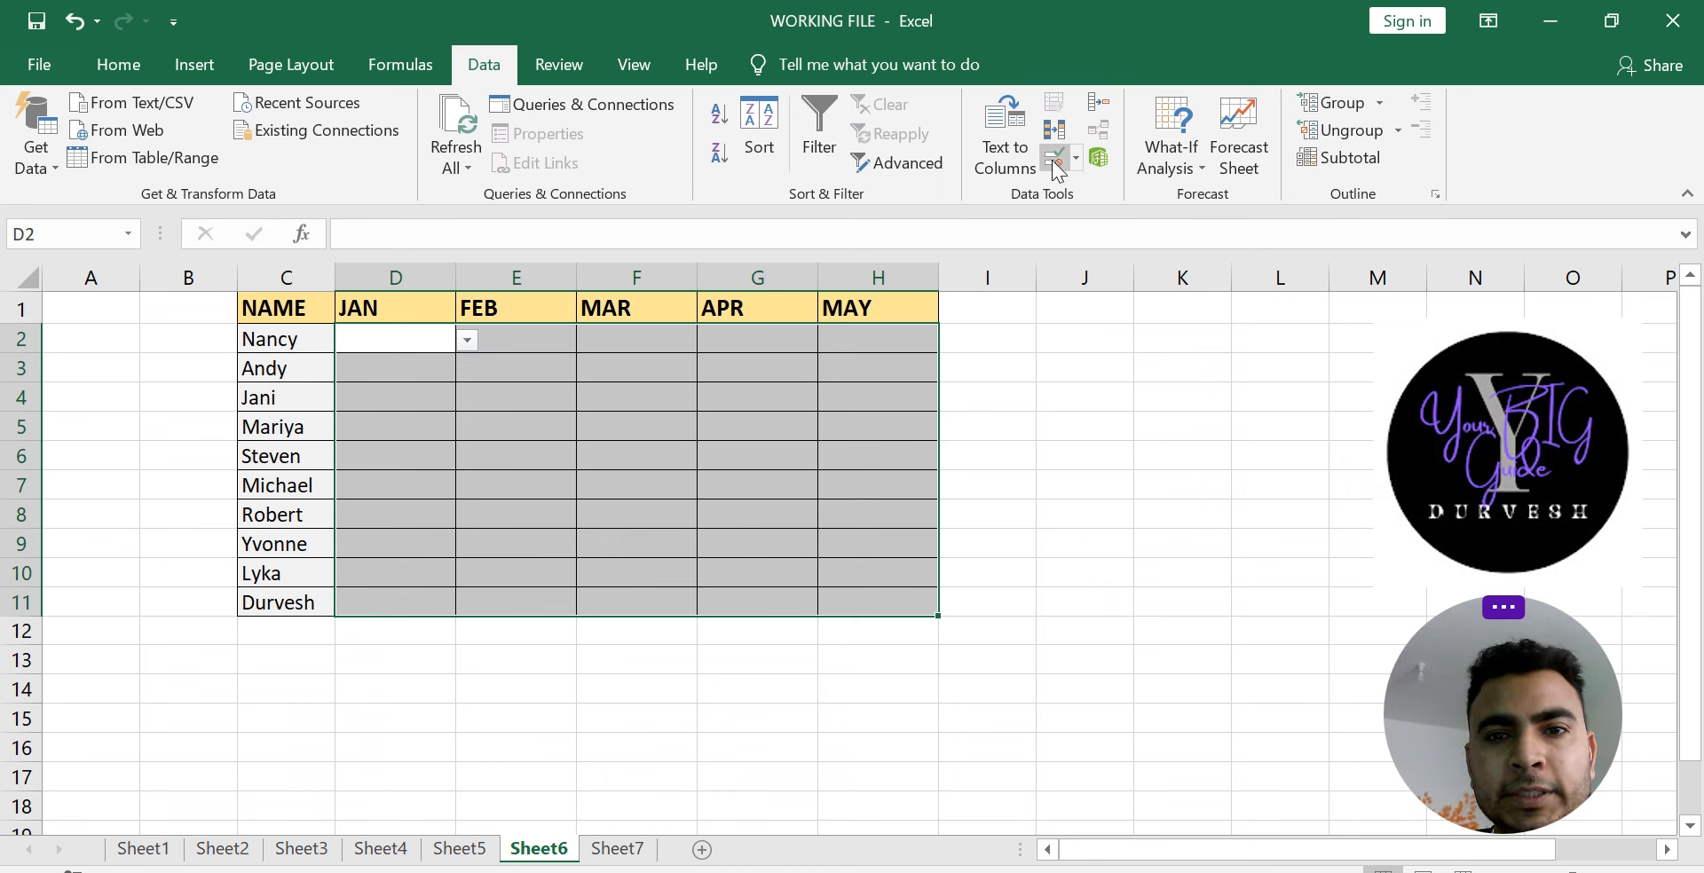
# Step: Remove all data validation settings from D2:H11
pyautogui.click(1074, 162)
pyautogui.click(1109, 186)
pyautogui.click(843, 627)
pyautogui.click(1184, 635)
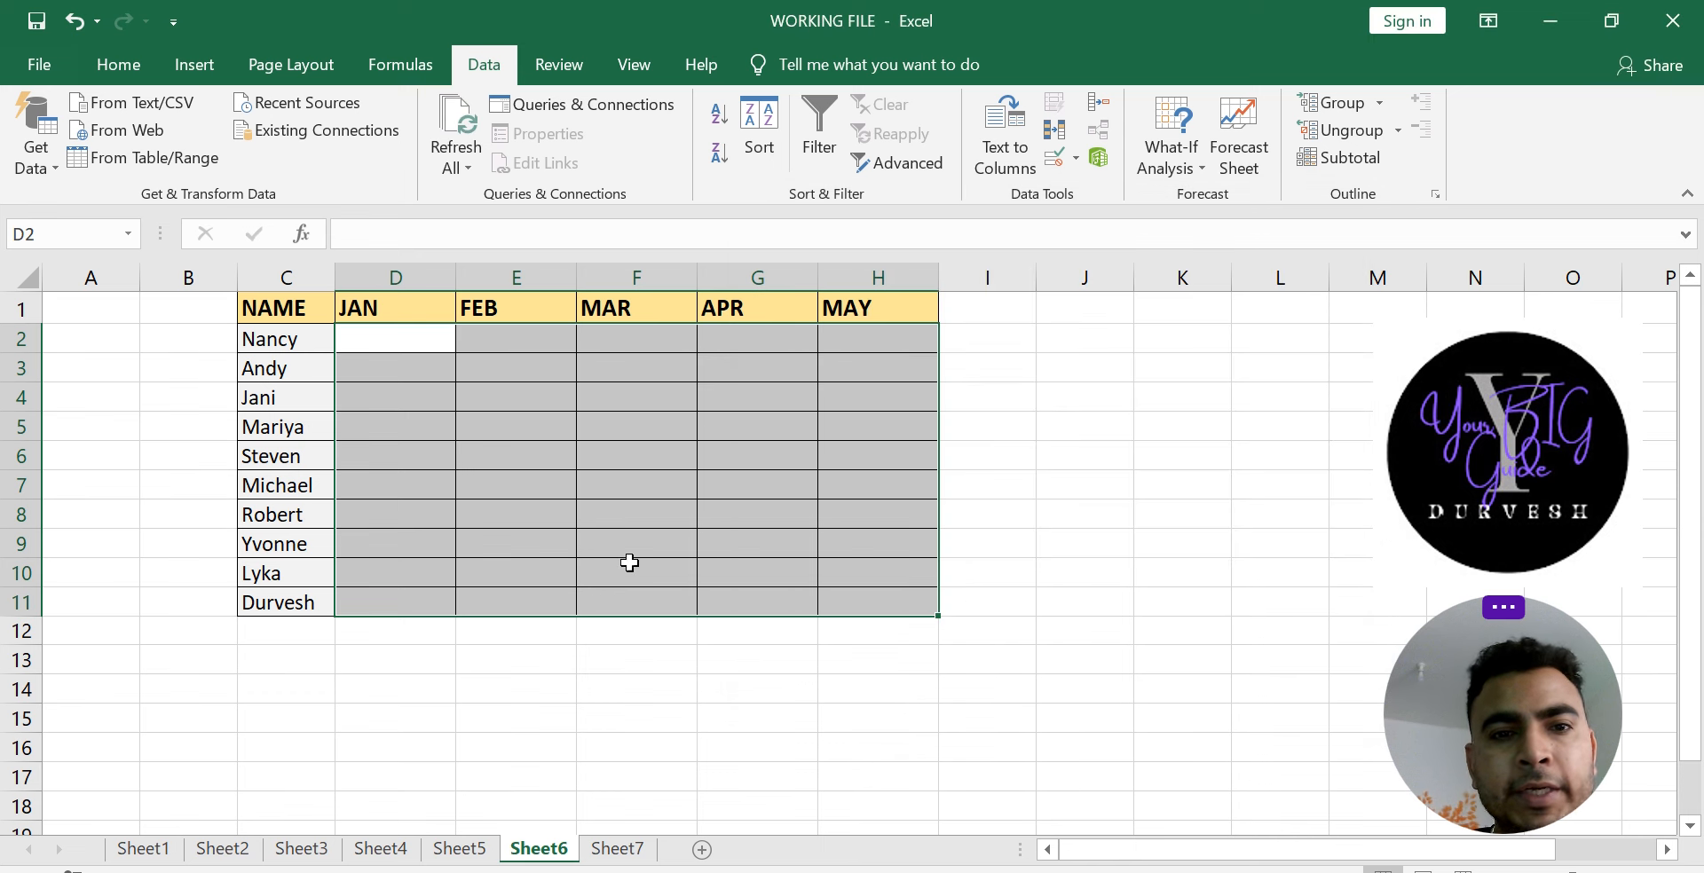
# Step: Enter the unrestricted test text SOITA in cell F5 and SNDKL in cell F6
pyautogui.click(593, 438)
pyautogui.write('SOITA')
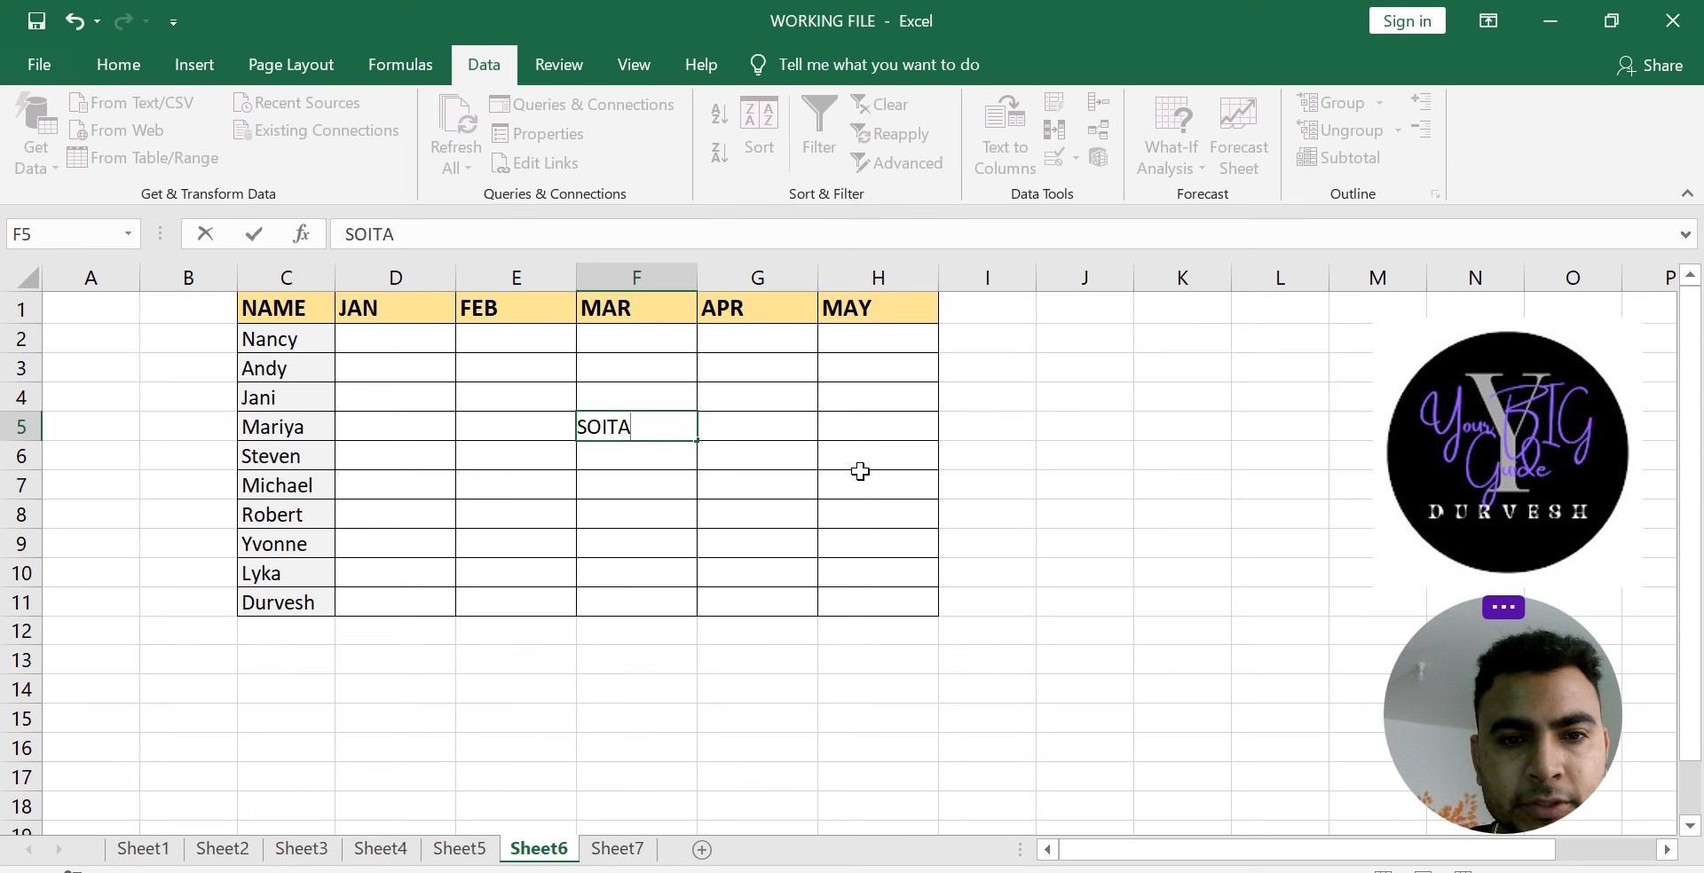
pyautogui.press('Return')
pyautogui.write('SNDKL')
pyautogui.press('Return')
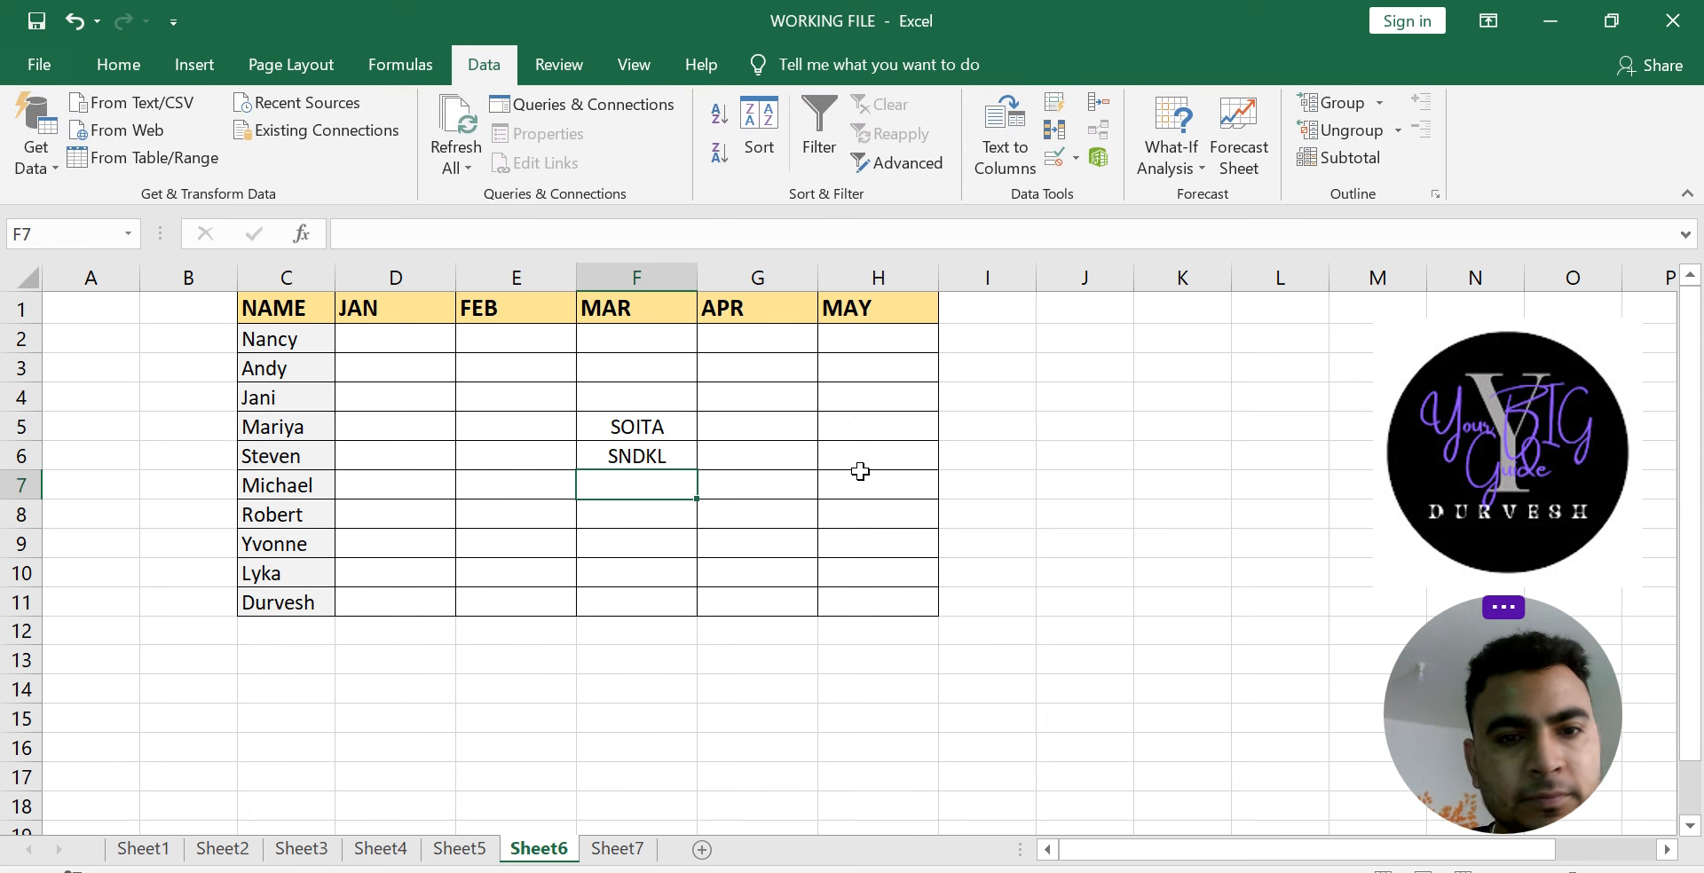
# Step: Delete the test text from the monthly cells D2:H11
pyautogui.moveTo(435, 348); pyautogui.dragTo(882, 597)
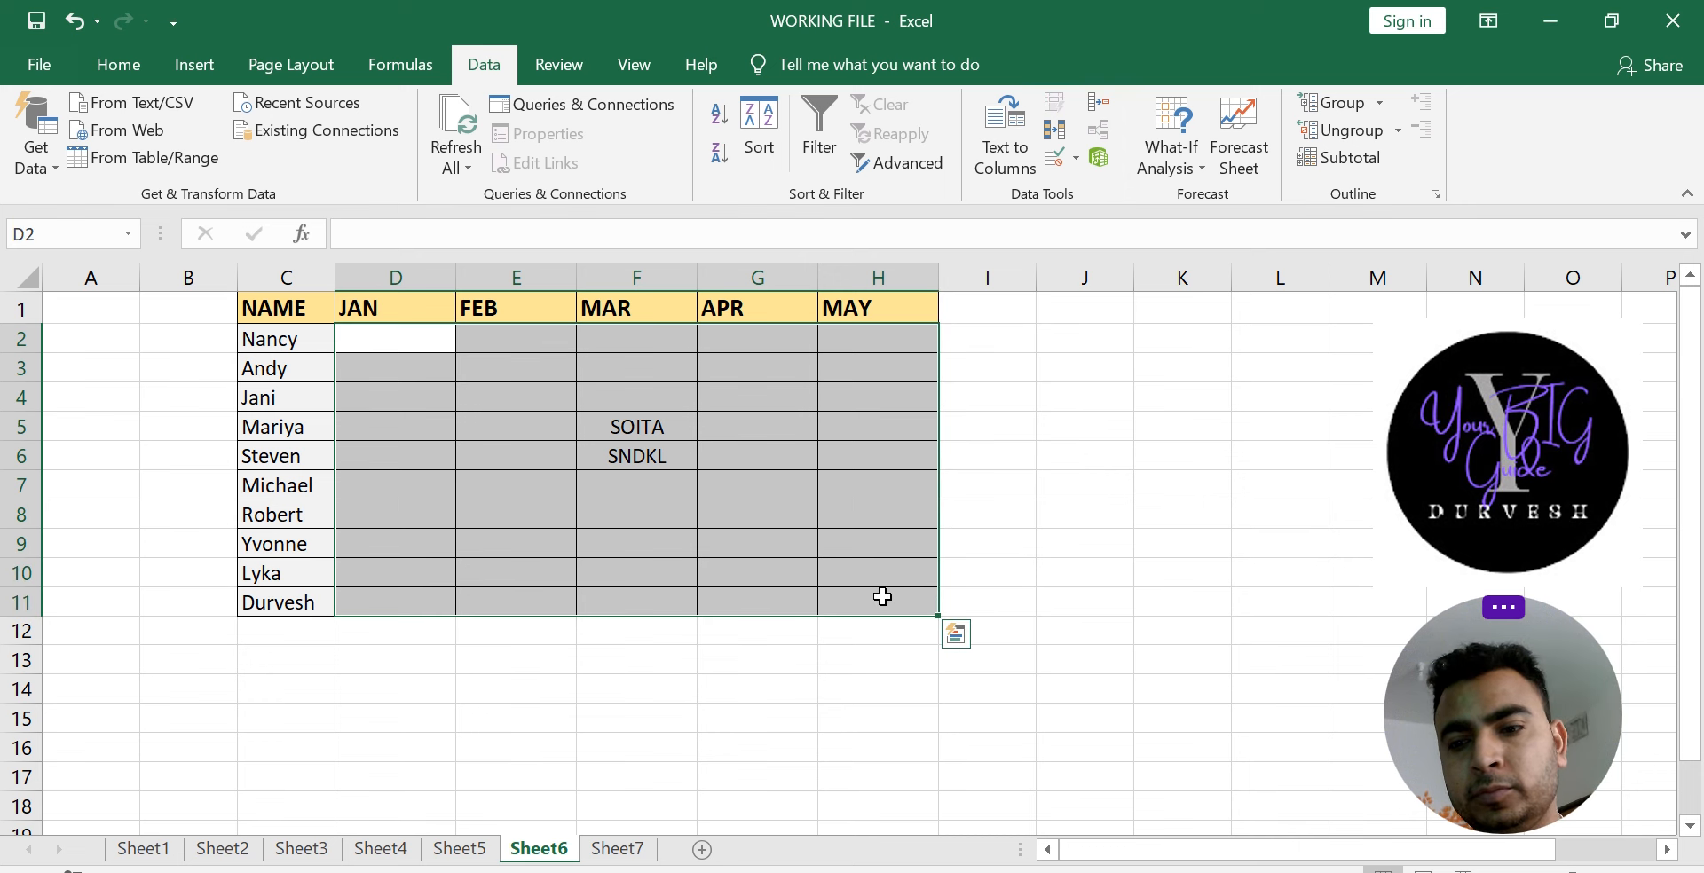
pyautogui.press('Delete')
pyautogui.click(640, 462)
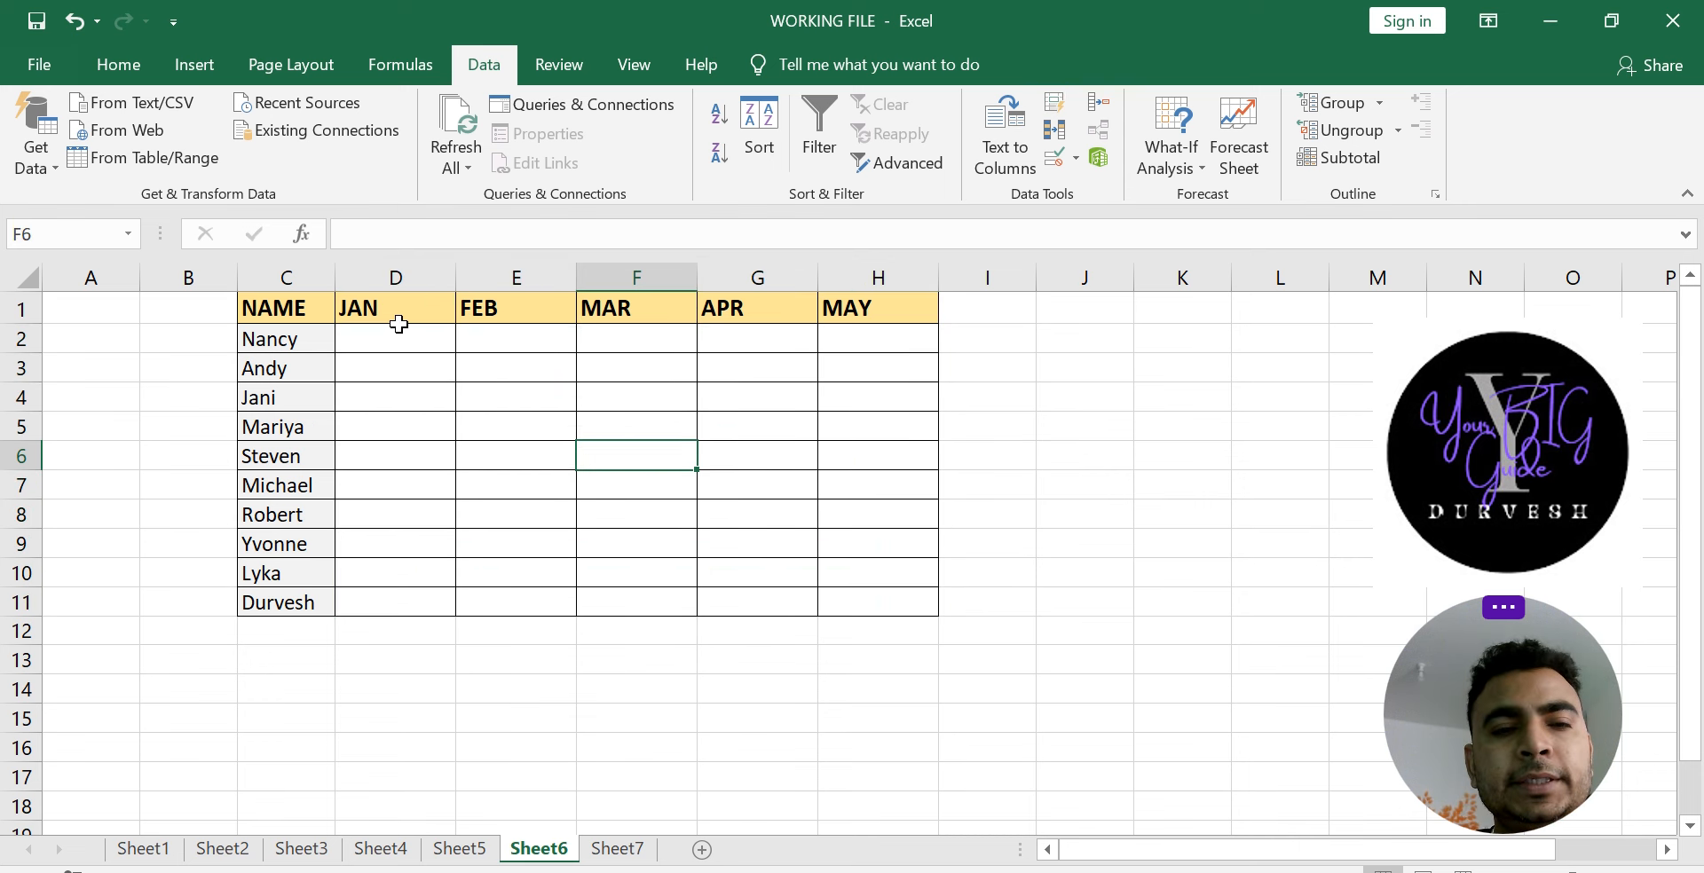